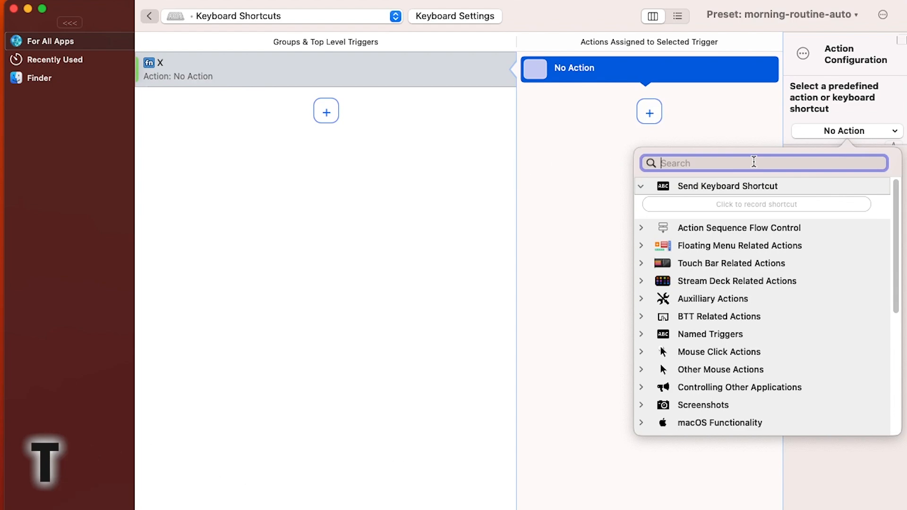
# - Assign the Restart BetterTouchTool action to the fn X keyboard shortcut
pyautogui.write('restart')
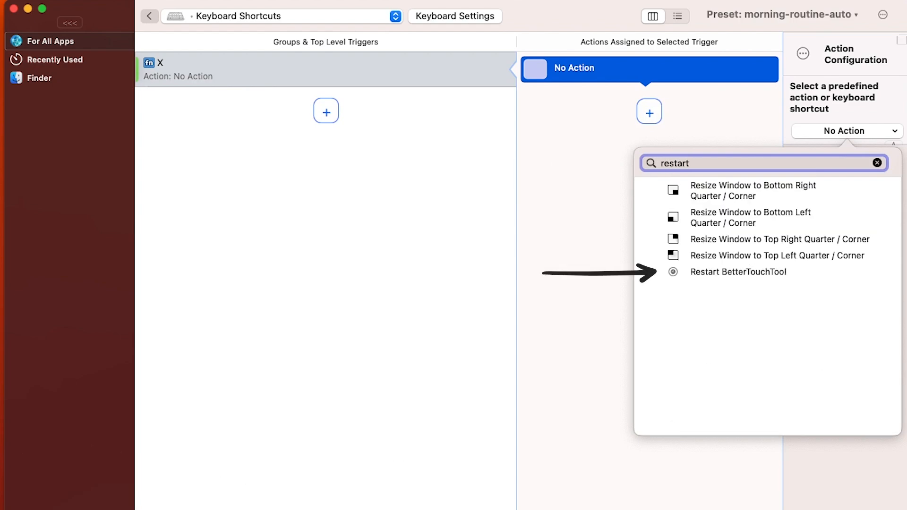
pyautogui.click(776, 272)
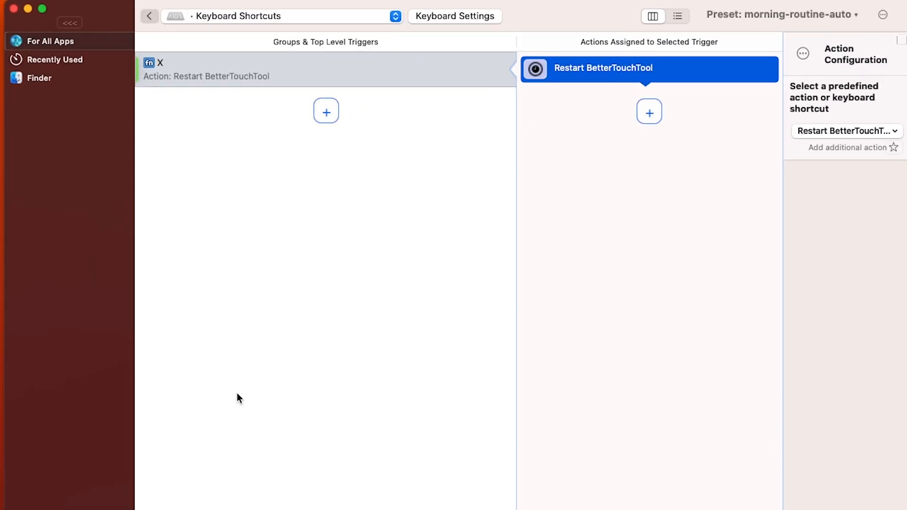
# - Add a USB Device Did Connect trigger for all apps under Automations & Named & Other Triggers
pyautogui.click(396, 16)
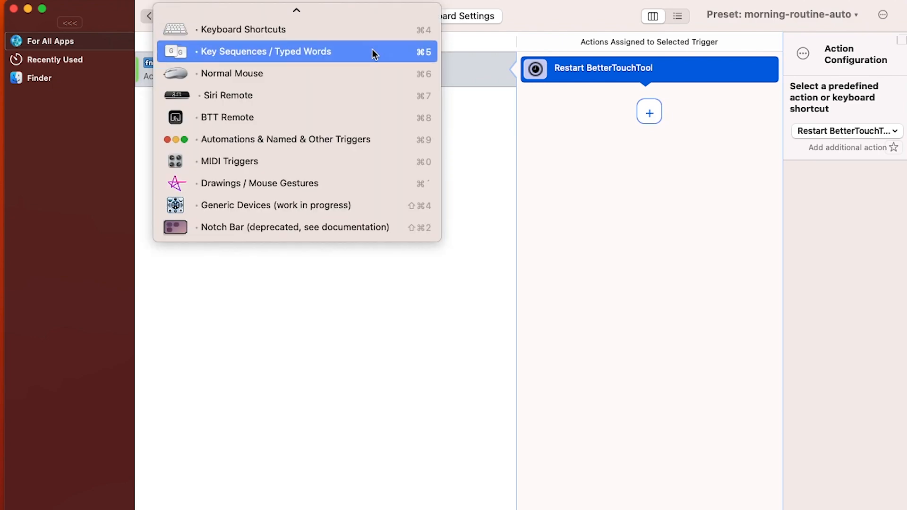
pyautogui.click(333, 137)
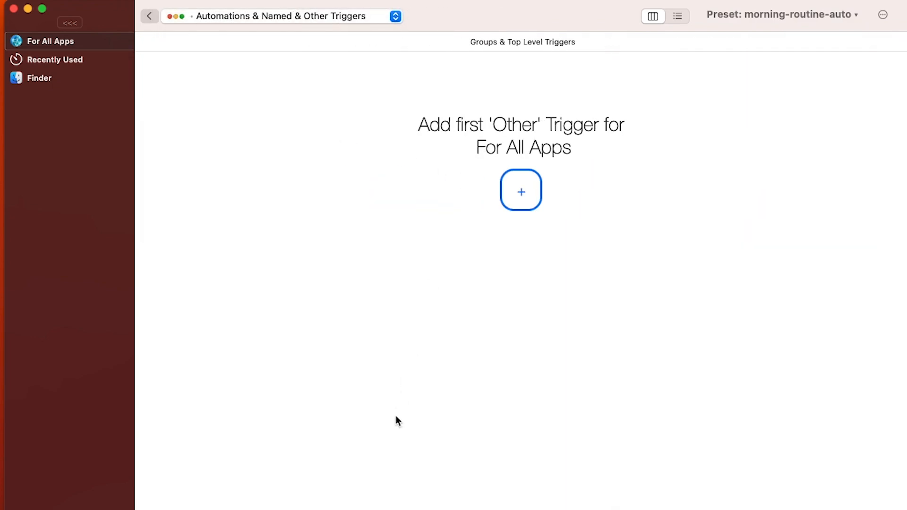
pyautogui.click(520, 191)
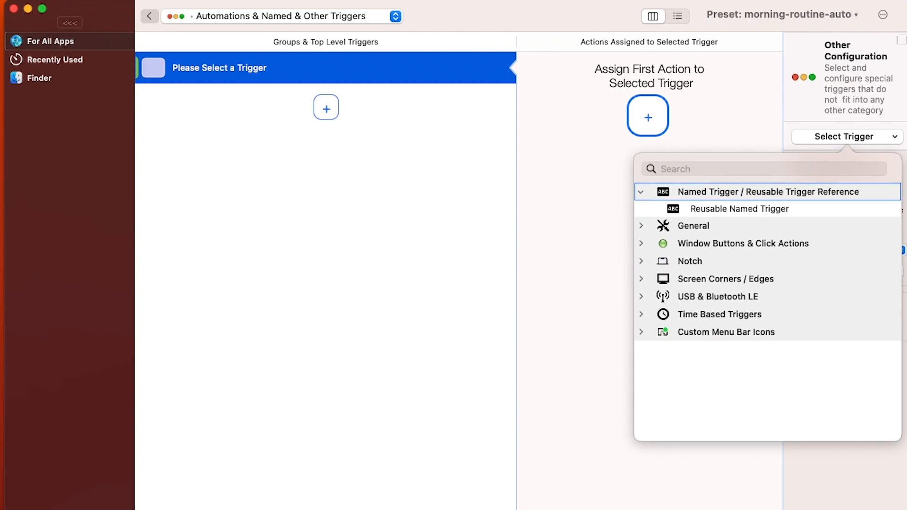
pyautogui.click(711, 298)
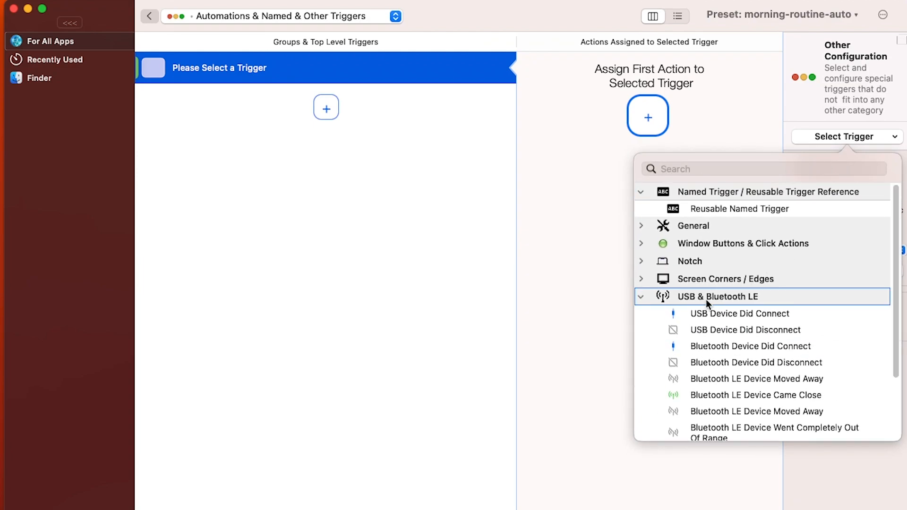
pyautogui.click(767, 313)
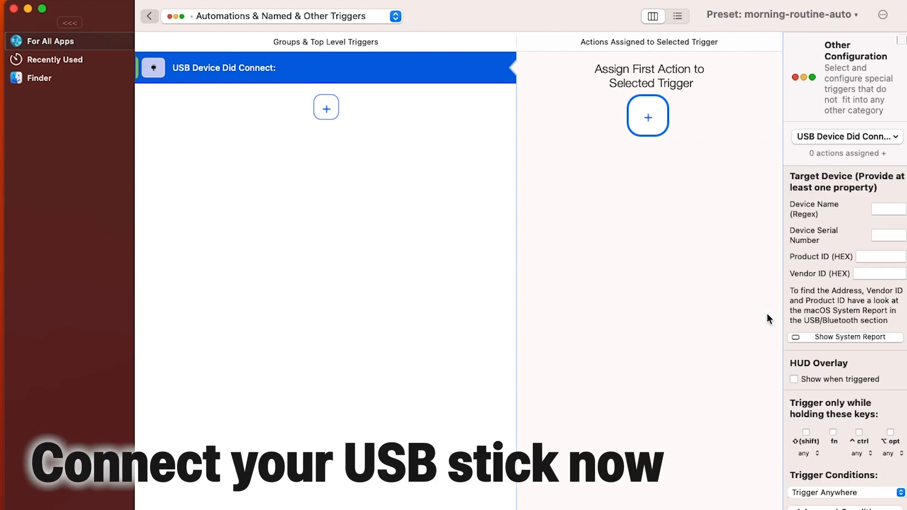
# - Widen the trigger's configuration pane and narrow the Groups & Top Level Triggers column
pyautogui.moveTo(783, 298); pyautogui.dragTo(720, 307)
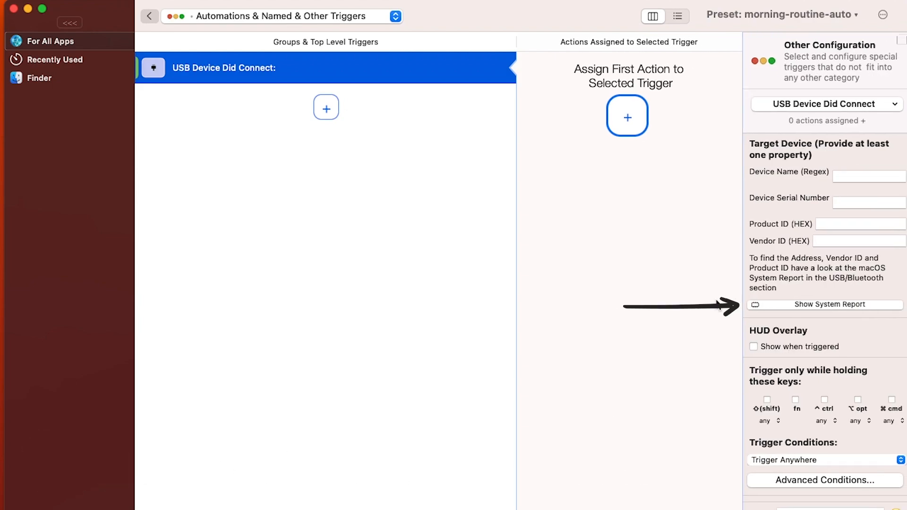
pyautogui.moveTo(516, 298)
pyautogui.mouseDown()
pyautogui.moveTo(431, 302)
pyautogui.moveTo(358, 339)
pyautogui.mouseUp()
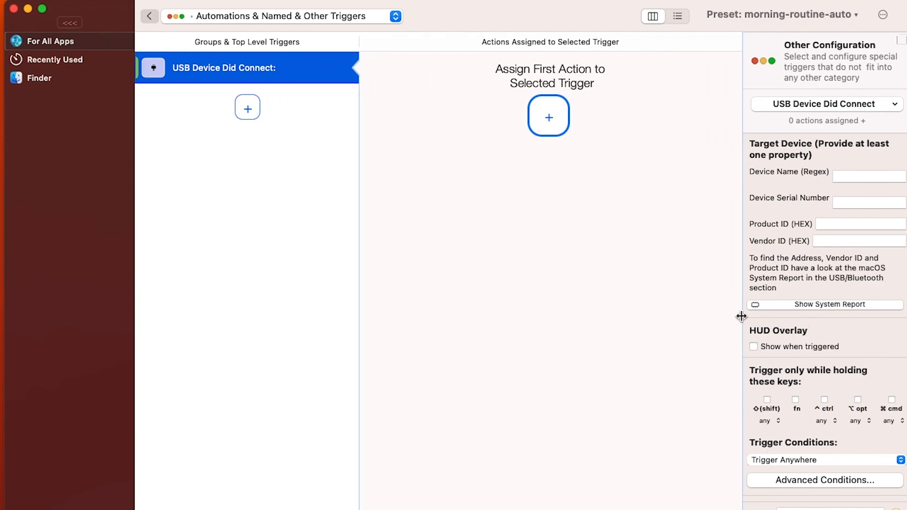
pyautogui.moveTo(742, 317); pyautogui.dragTo(660, 316)
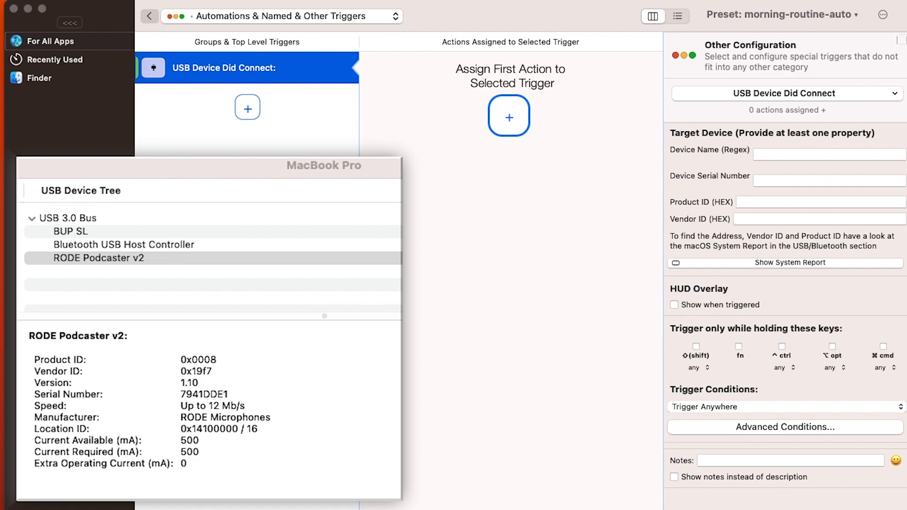
# - Copy the device name RODE Podcaster v2 from the USB system report into the trigger's Device Name (Regex)
pyautogui.click(78, 337)
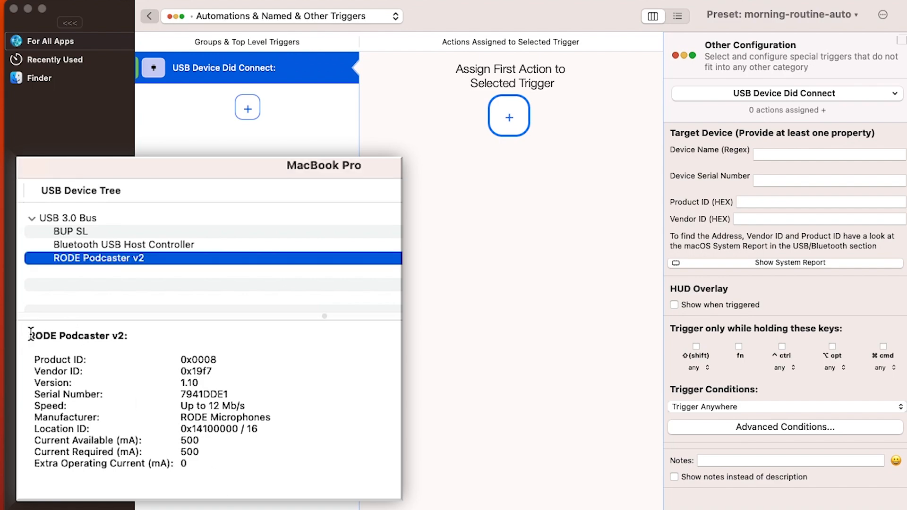
pyautogui.moveTo(30, 335); pyautogui.dragTo(123, 331)
pyautogui.press('super+c')
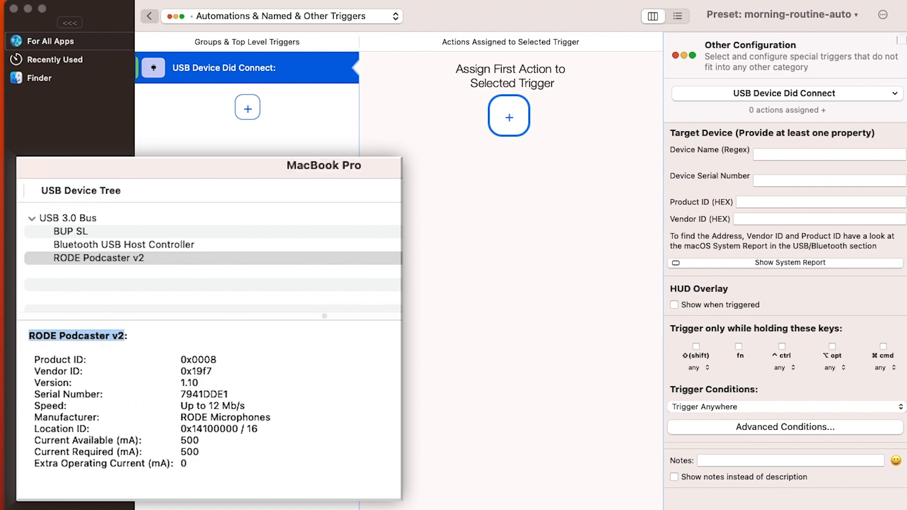
pyautogui.click(792, 154)
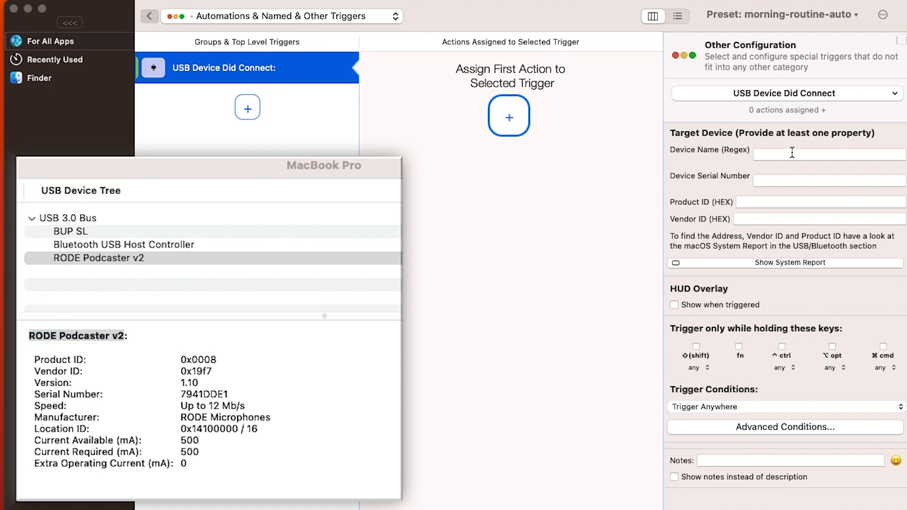
pyautogui.press('super+v')
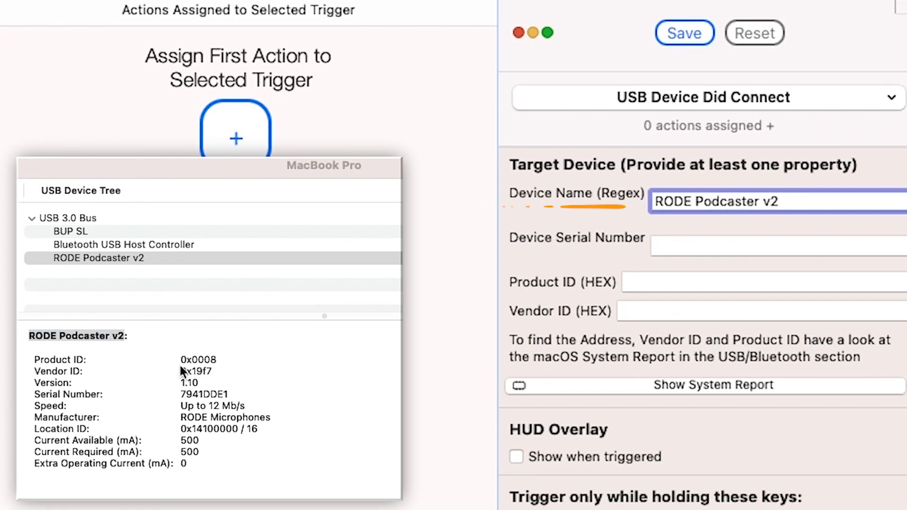
# - Copy the microphone's serial number from the system report into the trigger's Device Serial Number
pyautogui.doubleClick(200, 394)
pyautogui.press('super+c')
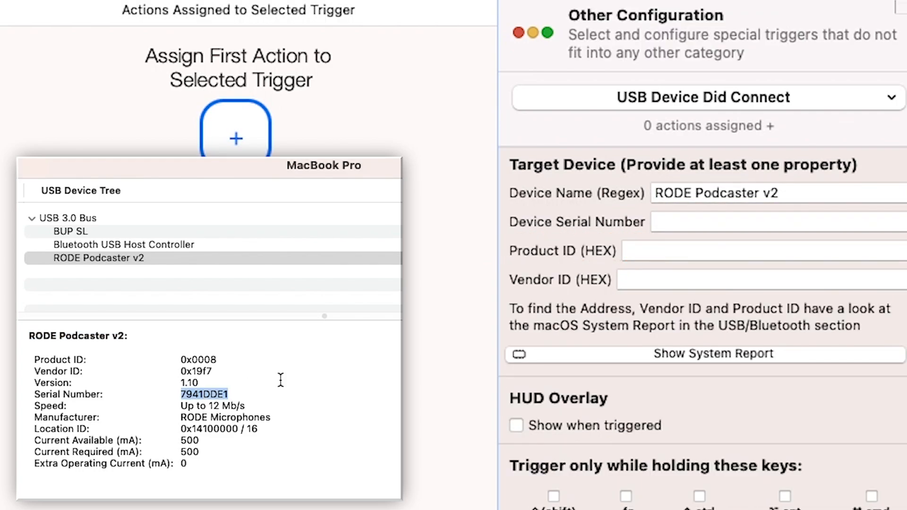
pyautogui.click(704, 222)
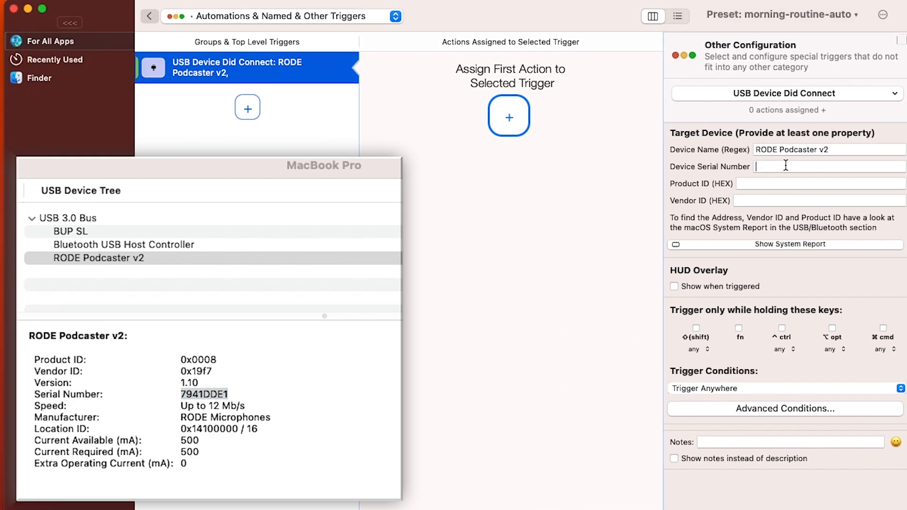
pyautogui.press('super+v')
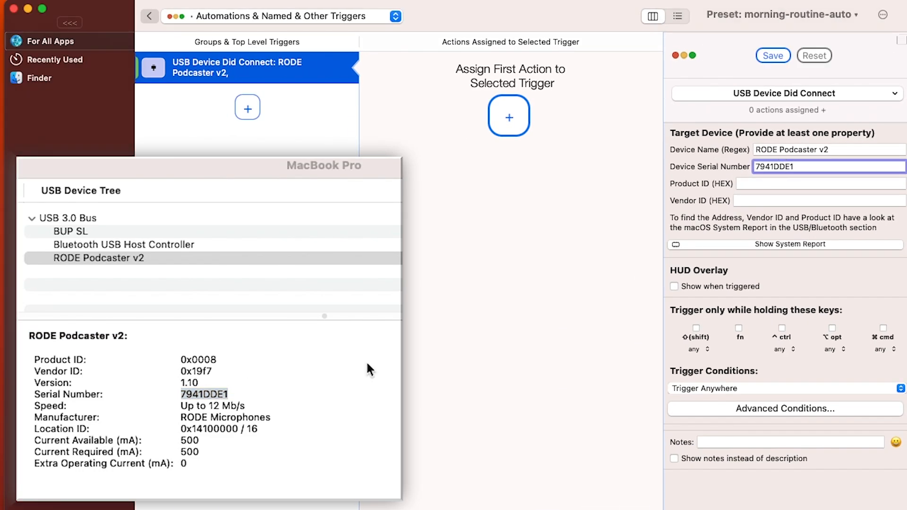
# - Copy the microphone's product ID 0x0008 from the system report into the trigger's Product ID (HEX)
pyautogui.click(195, 359)
pyautogui.tripleClick(196, 359)
pyautogui.doubleClick(196, 359)
pyautogui.press('super+c')
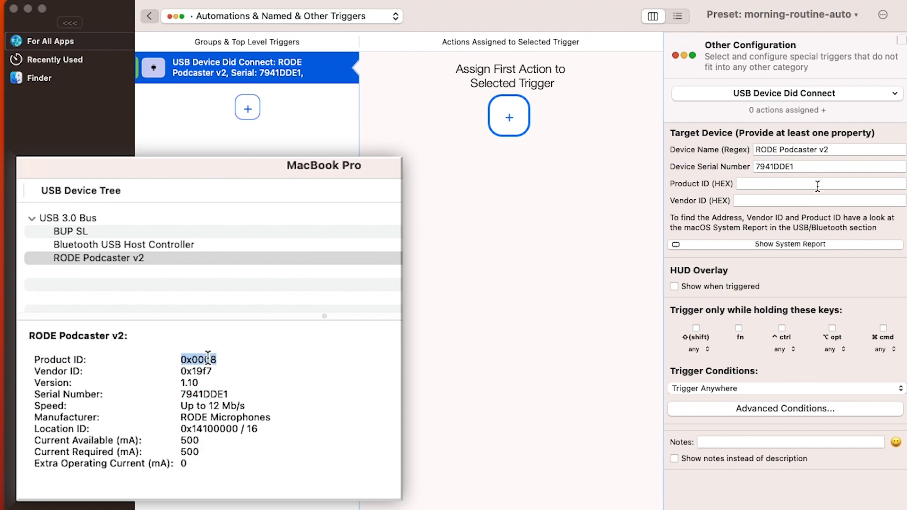
pyautogui.click(782, 184)
pyautogui.press('super+v')
# - Set the trigger's Vendor ID (HEX) to 0x19f7 and save the target device details
pyautogui.press('super+Tab')
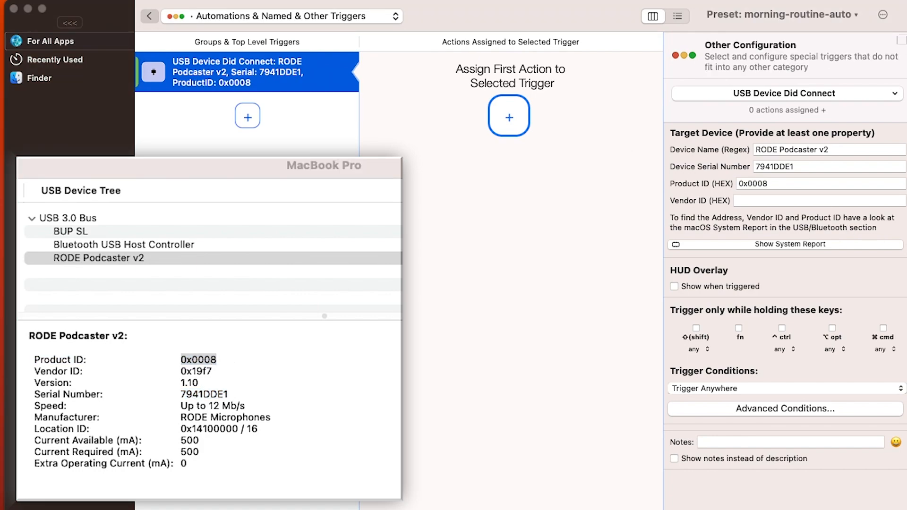
pyautogui.click(803, 200)
pyautogui.write('0x19f7')
pyautogui.click(775, 47)
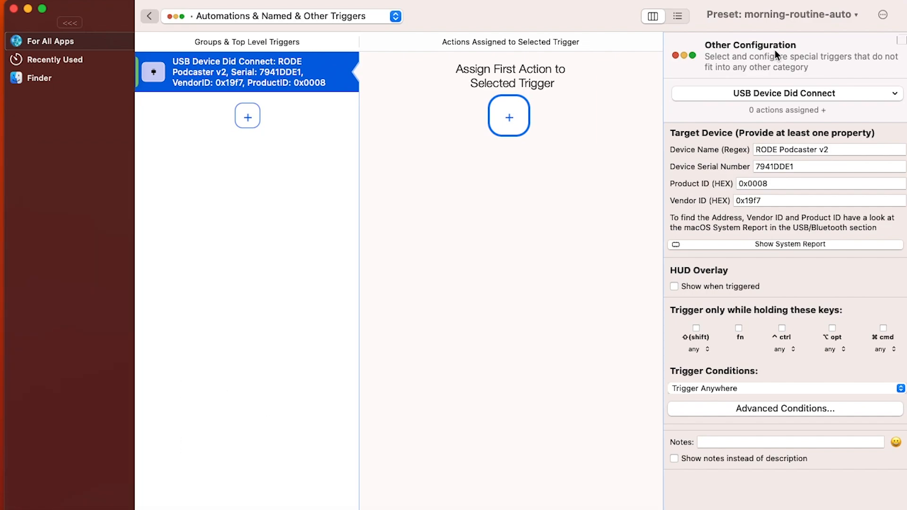
# - Assign a Send Keyboard Shortcut action to the USB connect trigger and record fn X as its shortcut
pyautogui.click(531, 258)
pyautogui.click(523, 119)
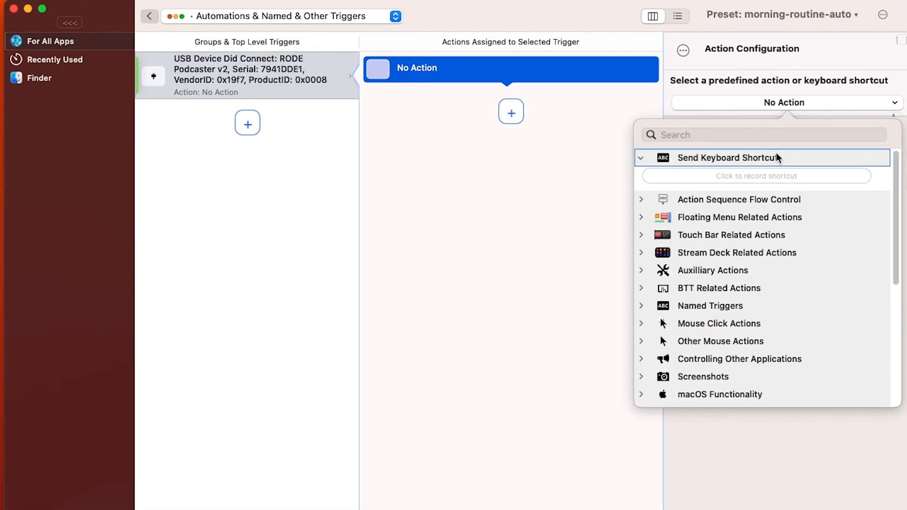
pyautogui.click(727, 175)
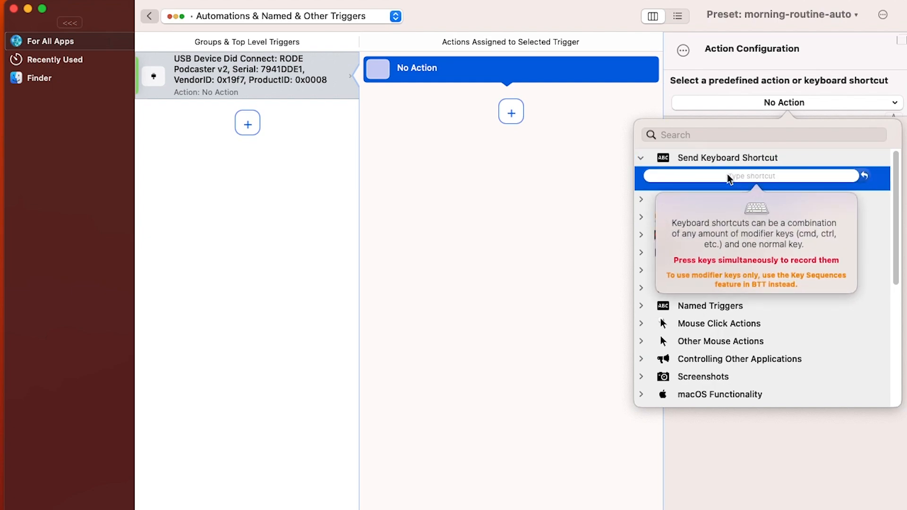
pyautogui.press('fn+x')
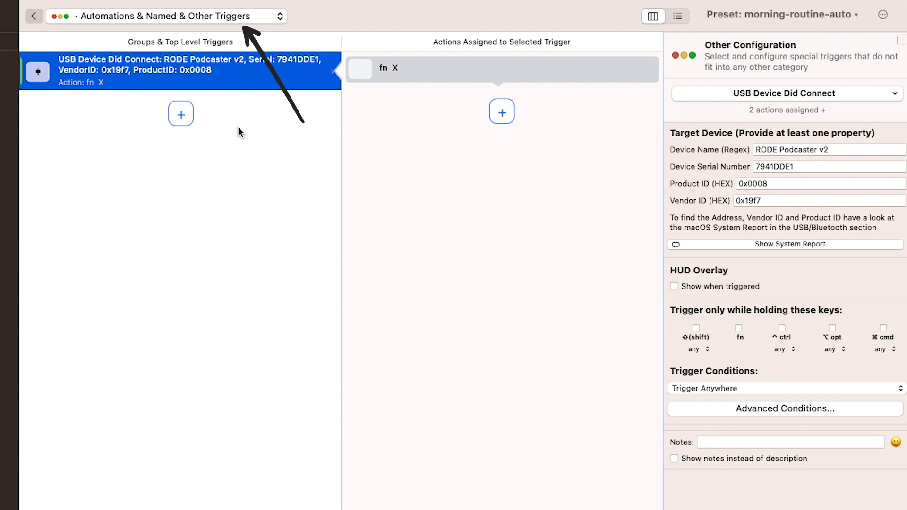
# - Add a Reusable Named Trigger called initial-welcome-message and save it
pyautogui.click(186, 121)
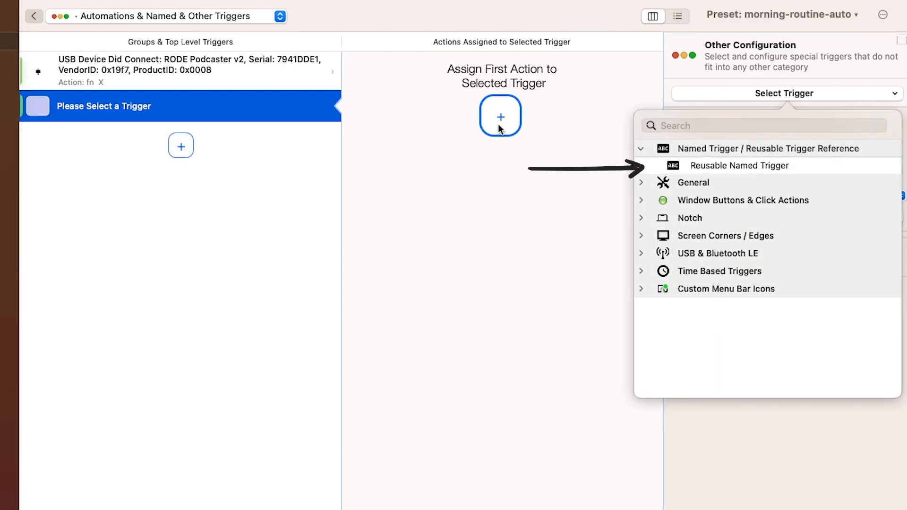
pyautogui.click(692, 163)
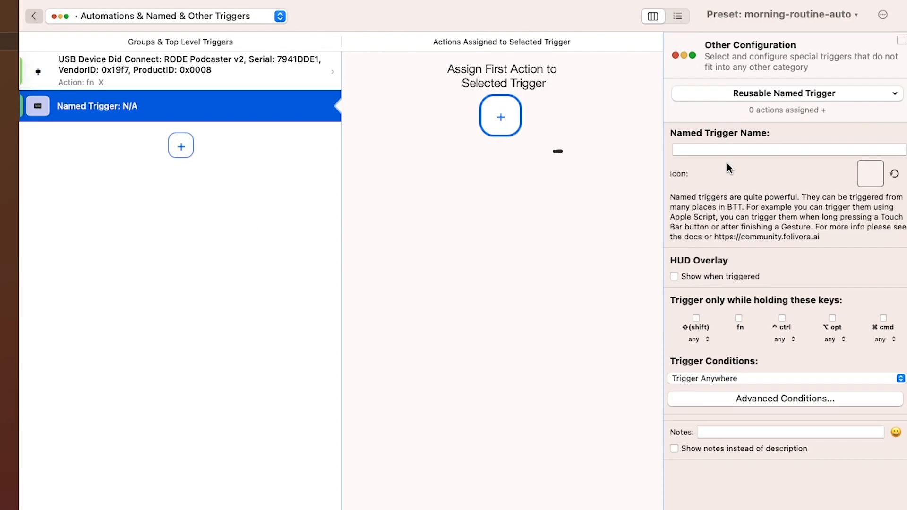
pyautogui.click(716, 150)
pyautogui.write('initial-wel')
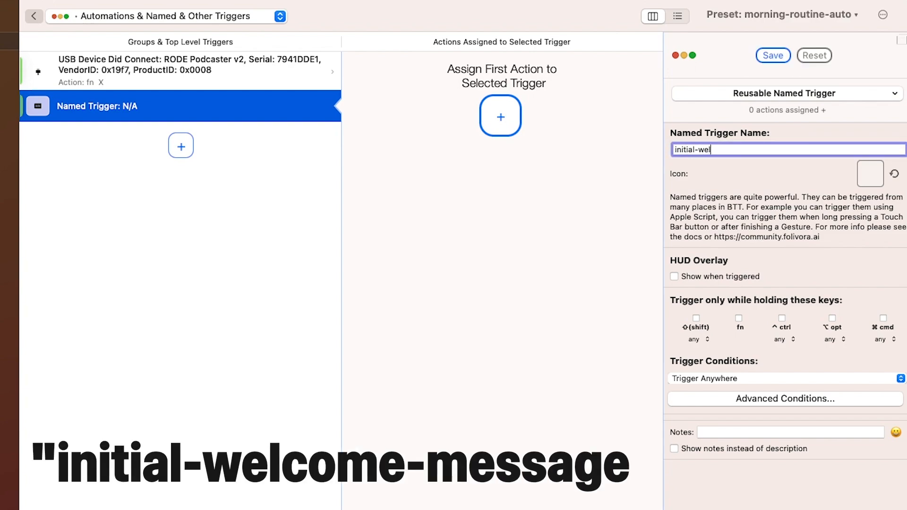
pyautogui.write('come-message')
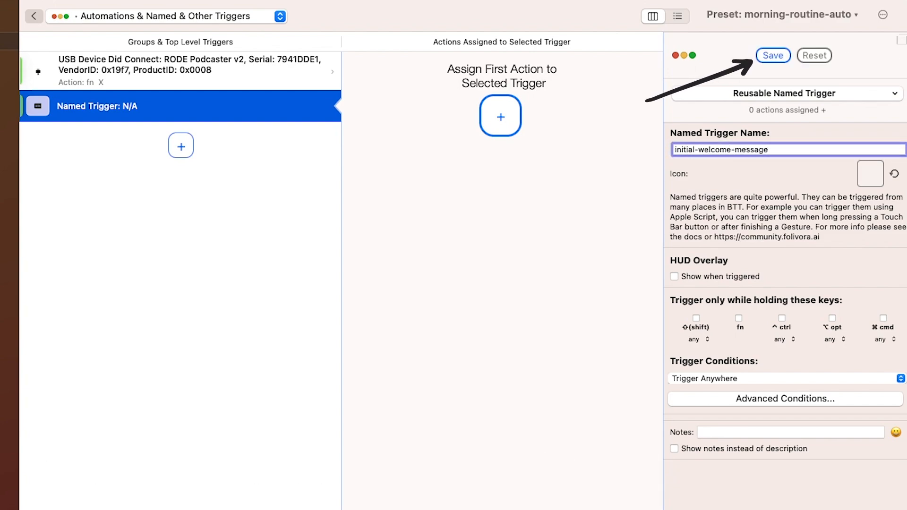
pyautogui.click(773, 55)
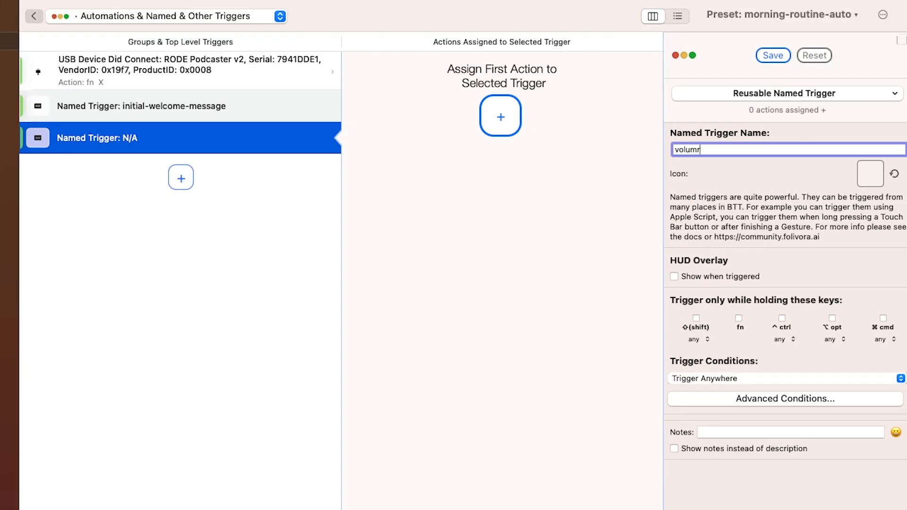
# - Name the second reusable named trigger volume-down-brightness-up and save it
pyautogui.write('-down-brightness-')
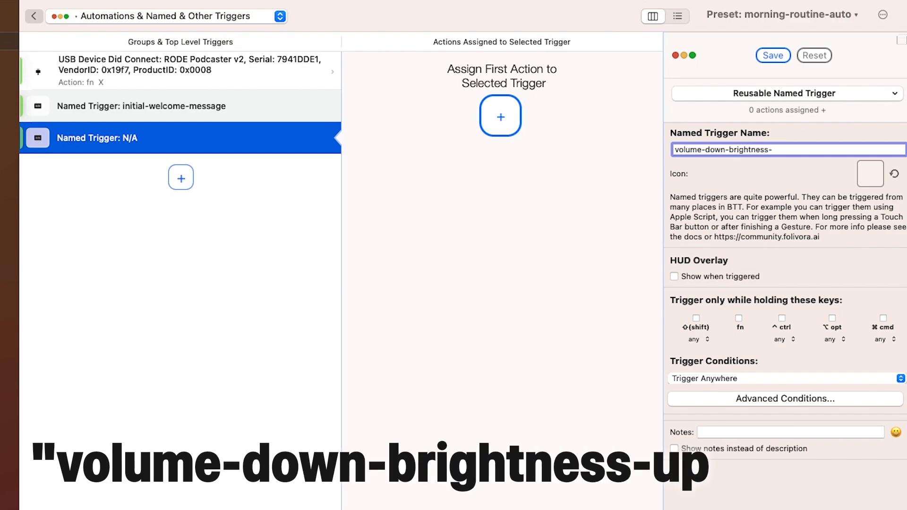
pyautogui.write('up')
pyautogui.click(773, 55)
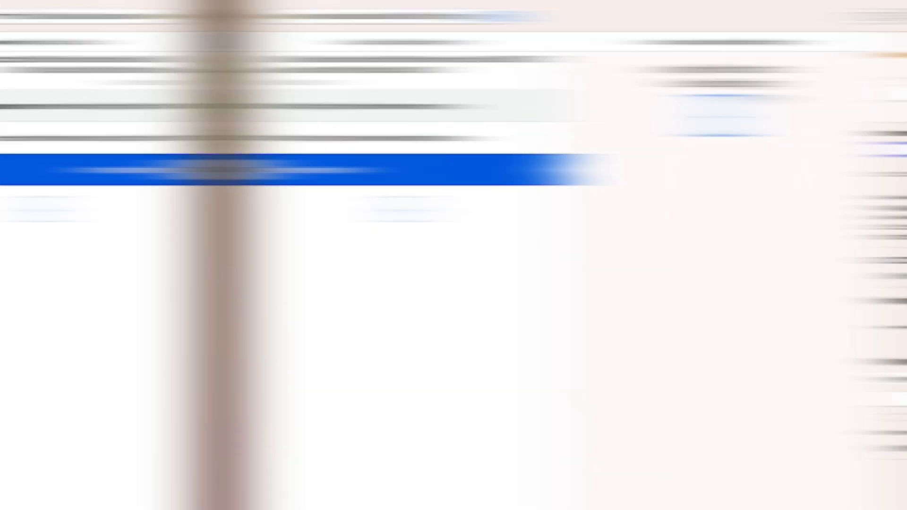
# - Name the third reusable named trigger open-and-position-four-finder-folders and save it
pyautogui.write('ope')
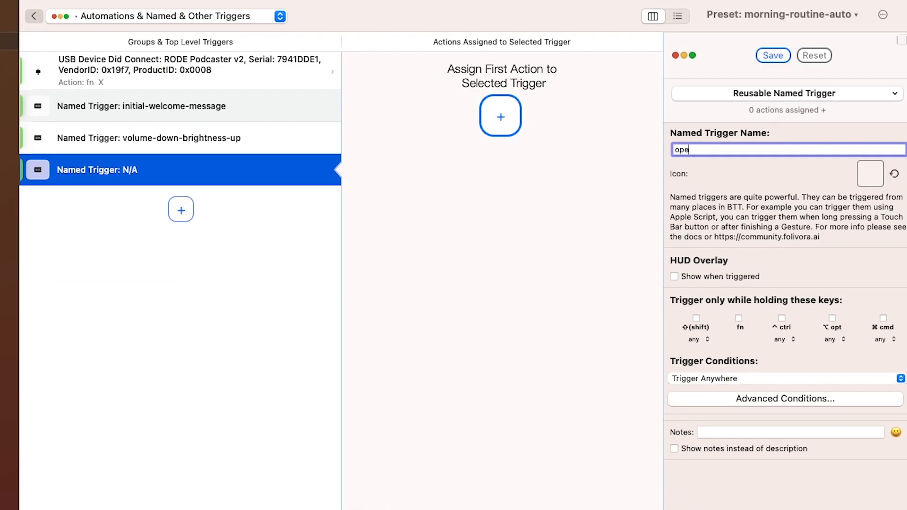
pyautogui.write('n-and-position-fou')
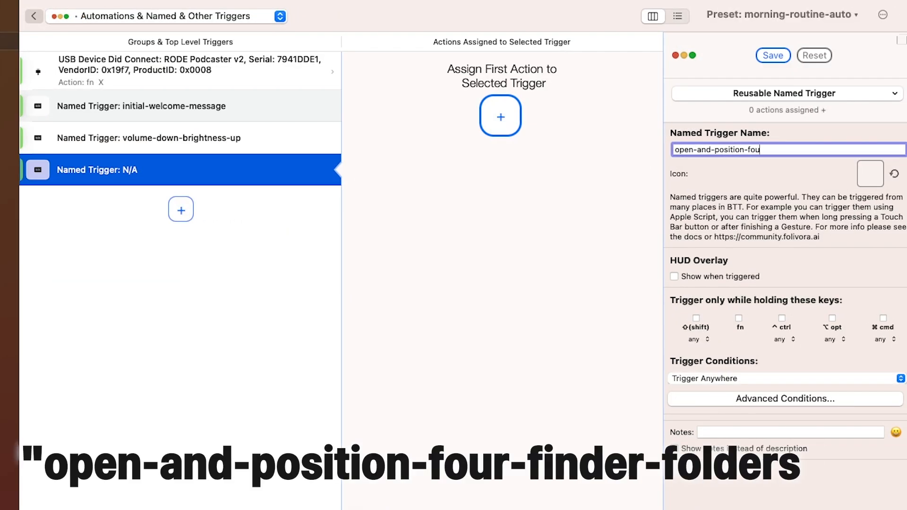
pyautogui.write('r-finder-folders')
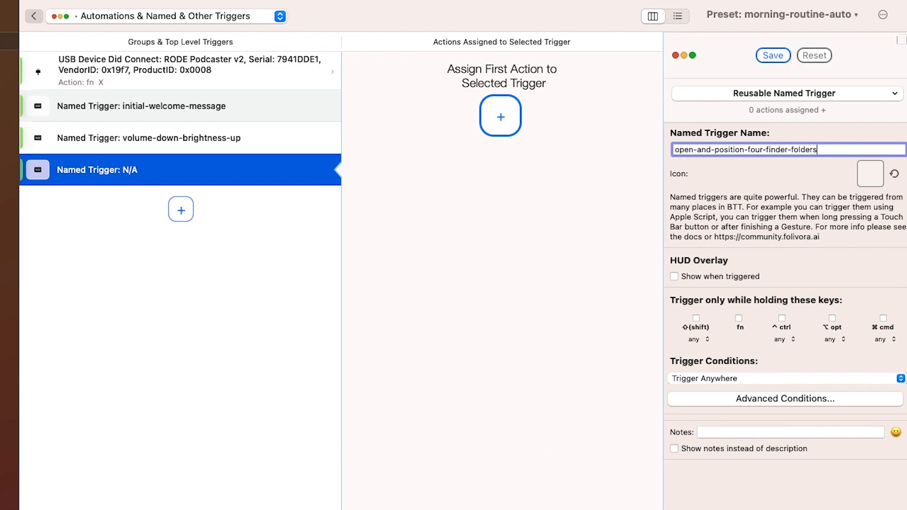
pyautogui.click(773, 55)
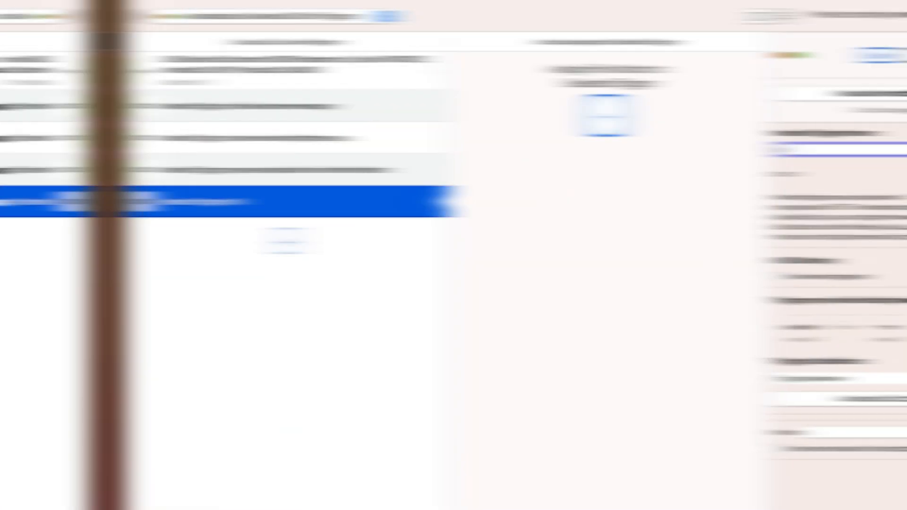
# - Name the fourth reusable named trigger open-social-media-websites-and-zoom-to-100 and save it
pyautogui.write('open-social-media-s')
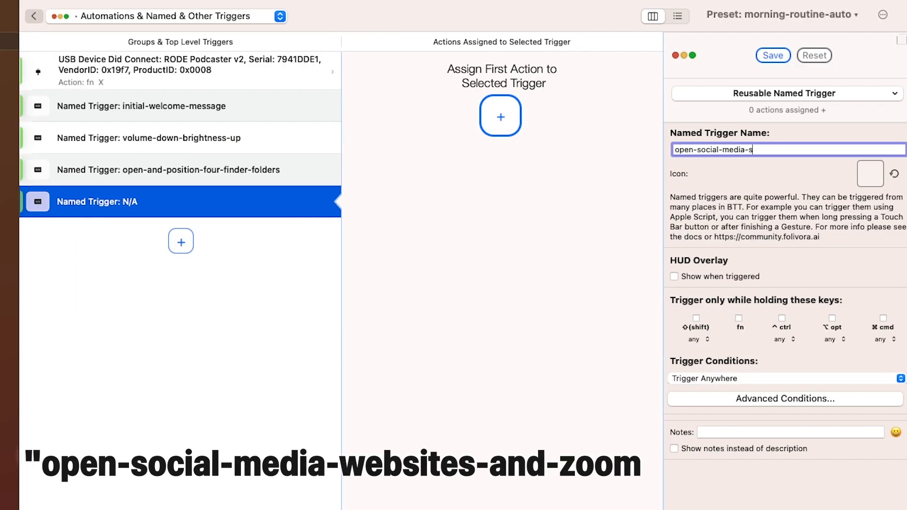
pyautogui.press('BackSpace')
pyautogui.write('websites-and-zoom-to-100')
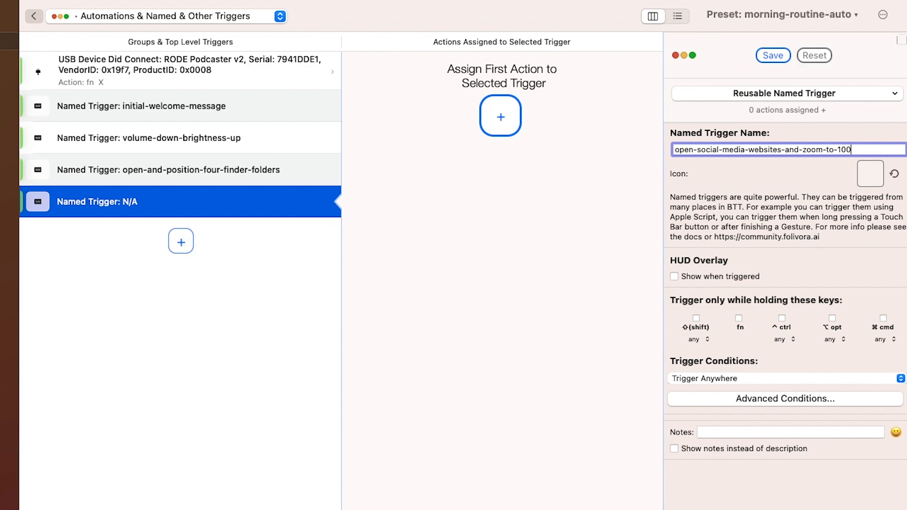
pyautogui.click(773, 55)
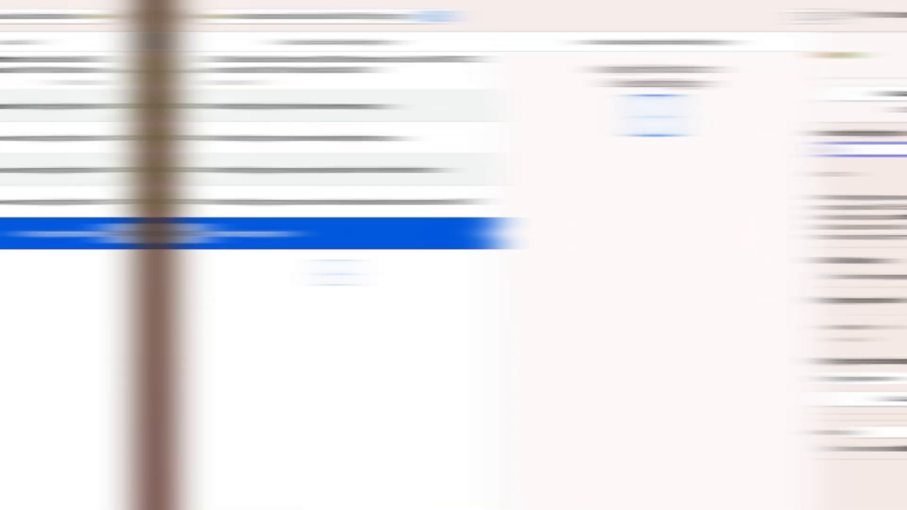
# - Name the next two reusable named triggers open-media-folder-and-check-for-uploads and instagram-upload-pic1
pyautogui.write('open-media')
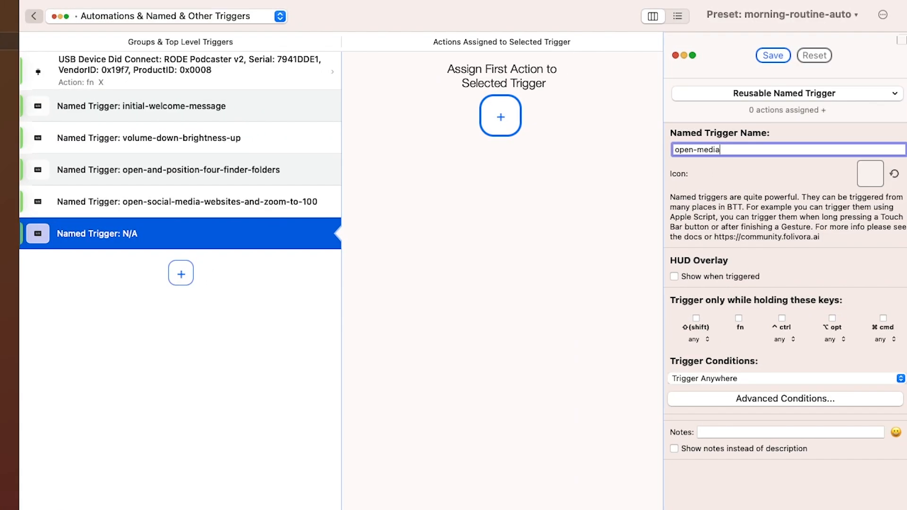
pyautogui.write('-folder-and-check-for-uploads')
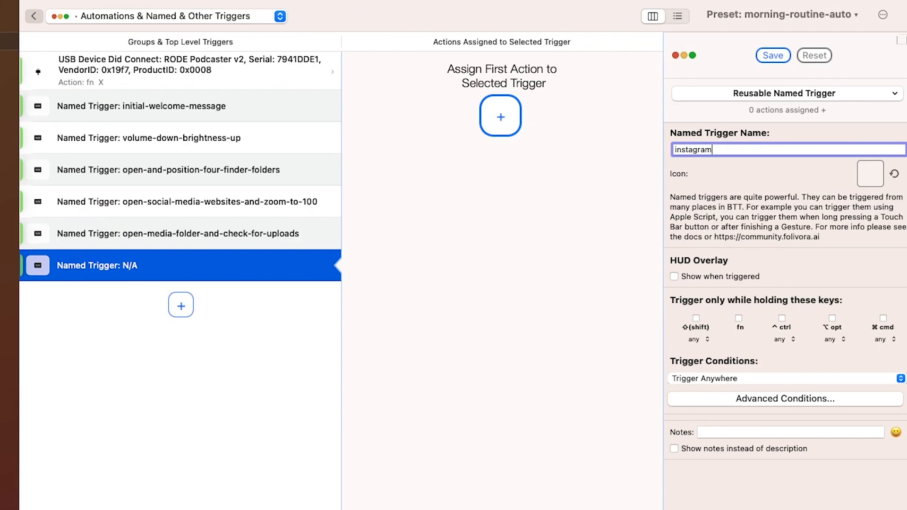
pyautogui.write('-upload-pic1')
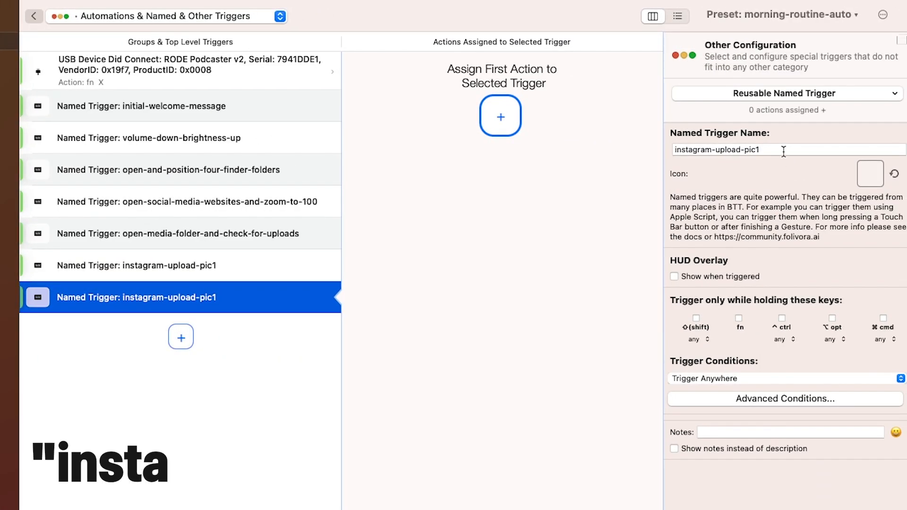
# - Rename the second instagram-upload-pic1 trigger as instagram-upload-pic2 and save it
pyautogui.press('BackSpace')
pyautogui.write('2')
pyautogui.click(773, 55)
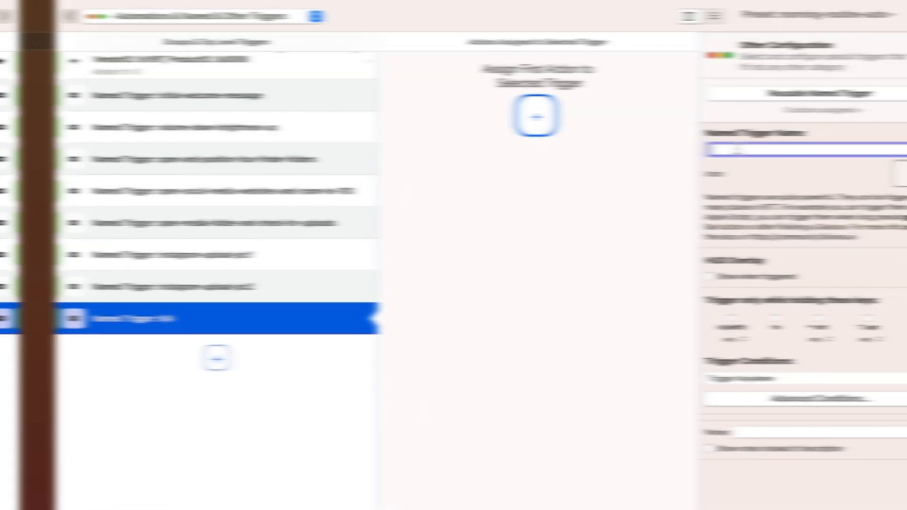
# - Name the last two reusable named triggers add-tags-to-uploaded-media and confirmation-message, saving each one
pyautogui.write('add-tags-to-uploaded-media')
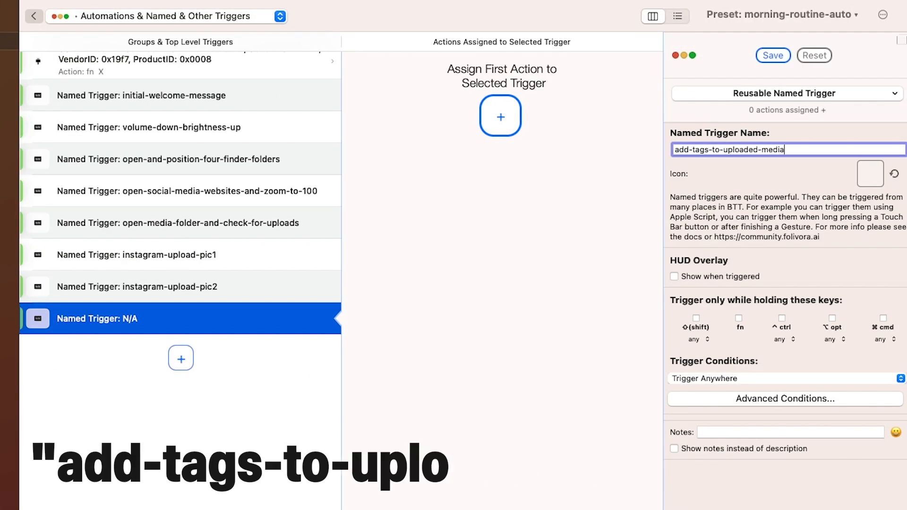
pyautogui.click(774, 55)
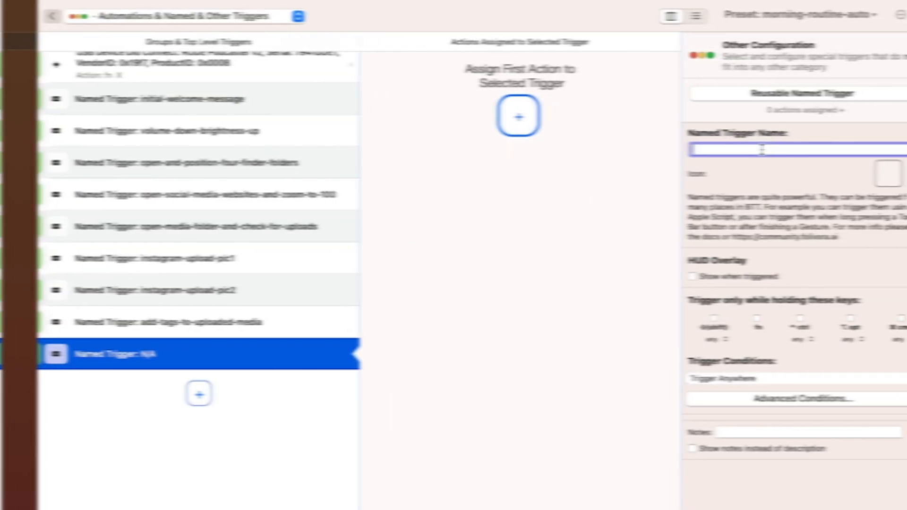
pyautogui.write('confirmation')
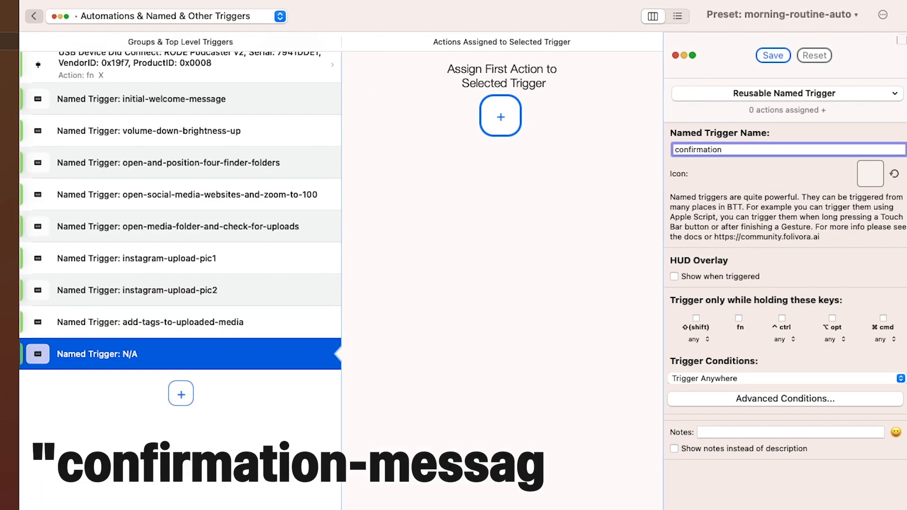
pyautogui.write('-message')
pyautogui.press('Return')
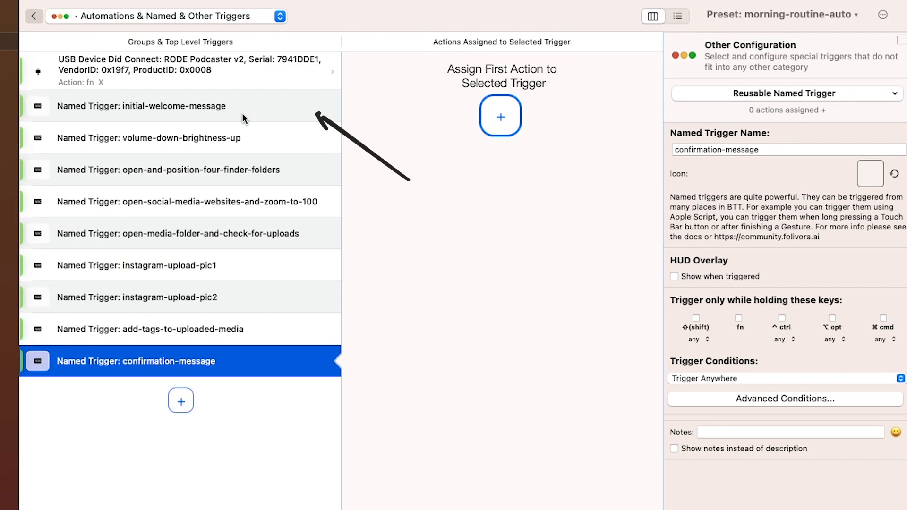
# - Assign a Delay Next Action (blocking) of 2 seconds to the initial-welcome-message trigger and save it
pyautogui.click(182, 105)
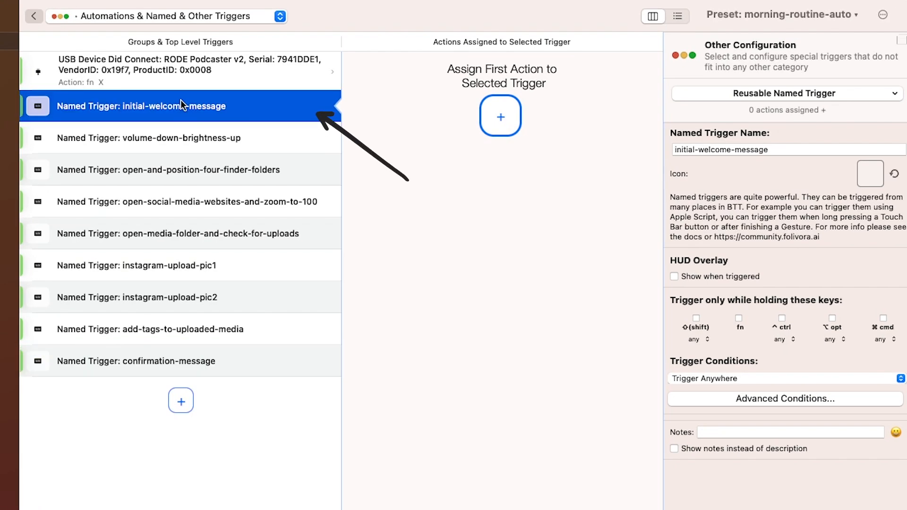
pyautogui.click(500, 116)
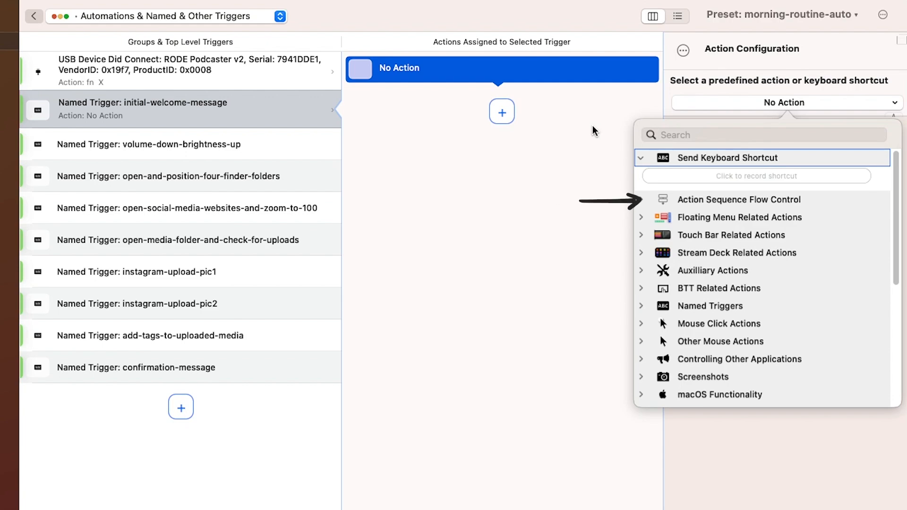
pyautogui.click(735, 199)
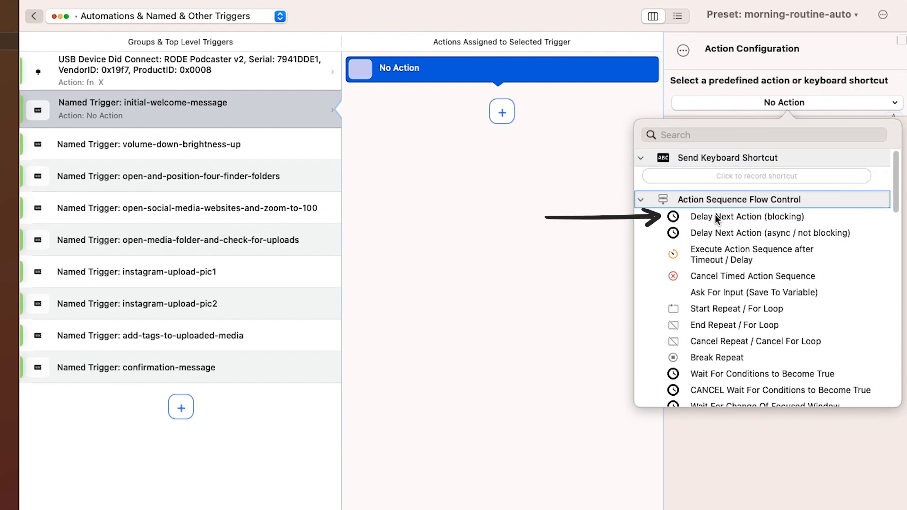
pyautogui.click(709, 219)
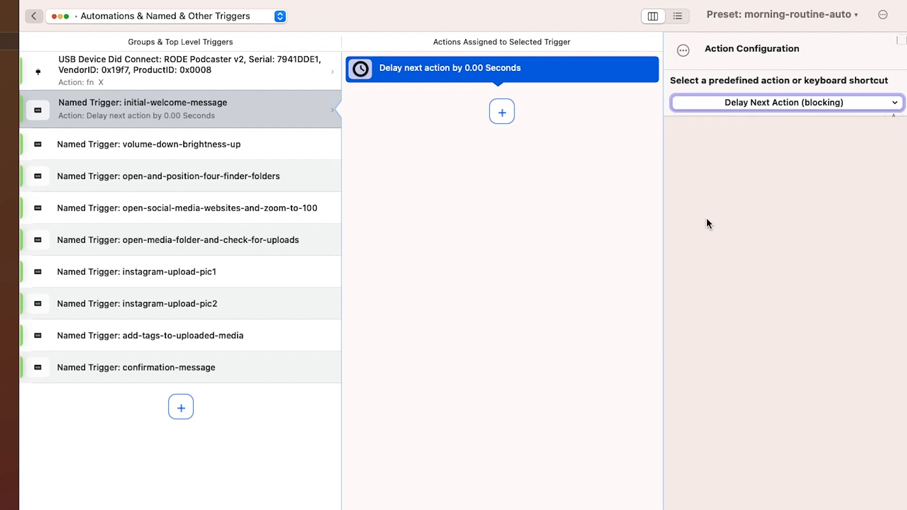
pyautogui.write('2')
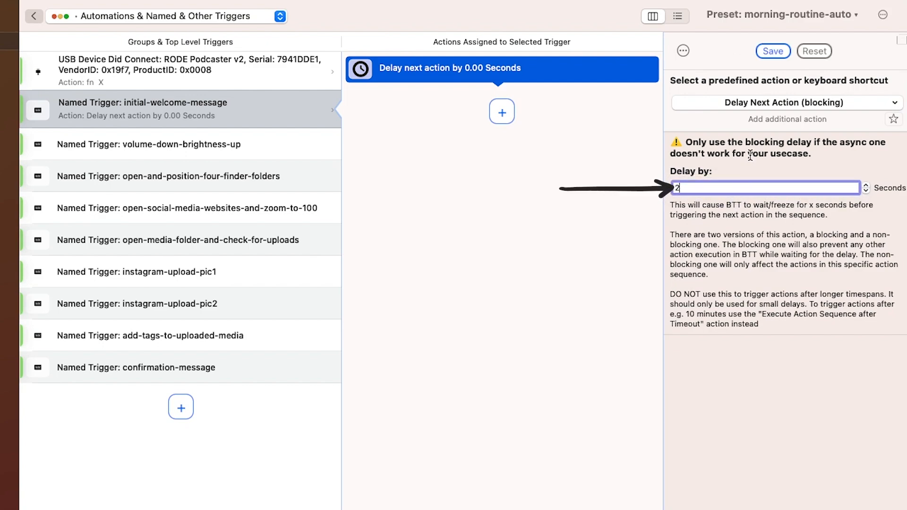
pyautogui.click(777, 56)
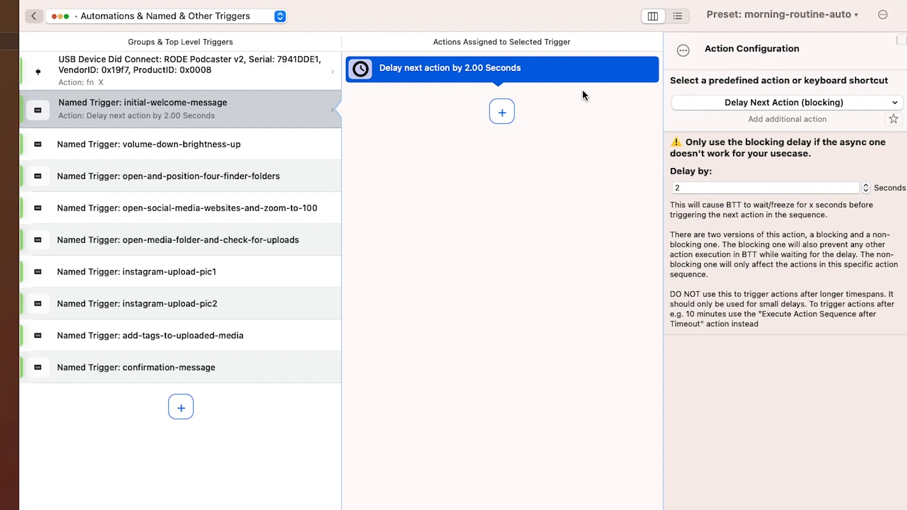
# - Add a Show HUD Overlay action after the delay, paste the copied welcome message as its title and save it
pyautogui.click(502, 112)
pyautogui.click(774, 103)
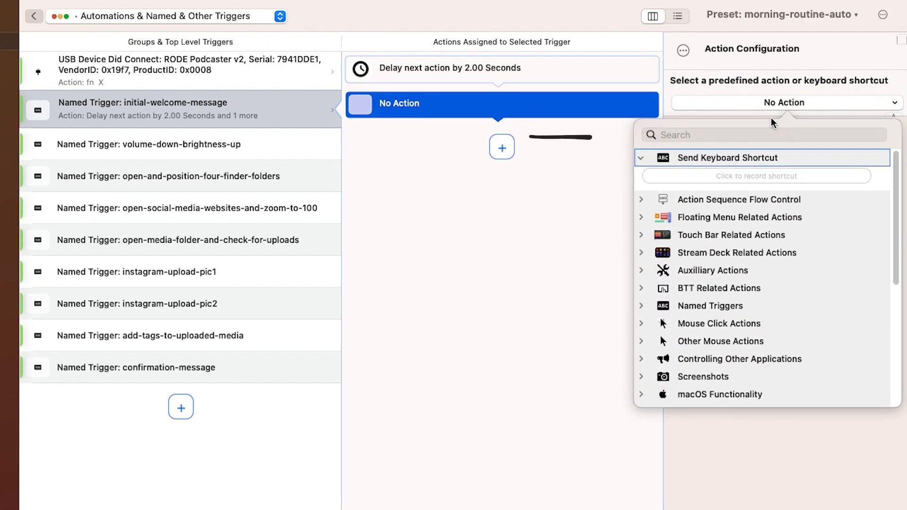
pyautogui.write('hud')
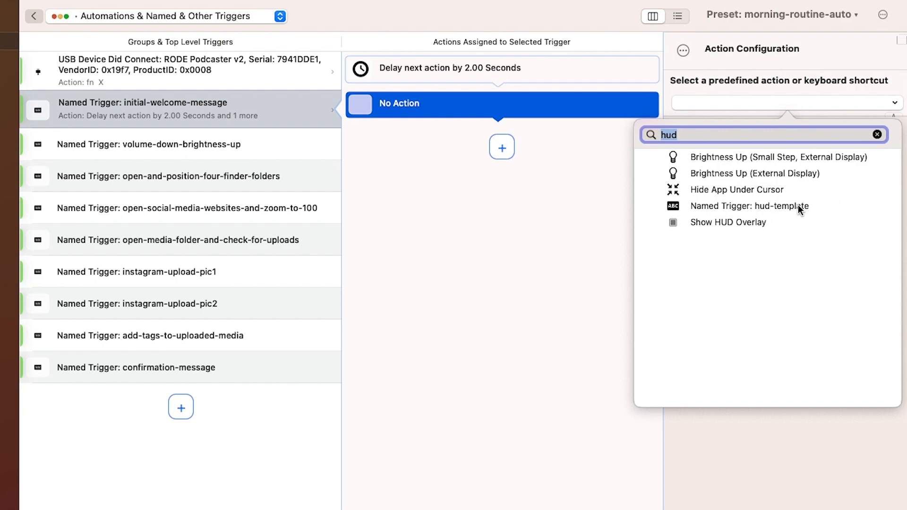
pyautogui.click(774, 220)
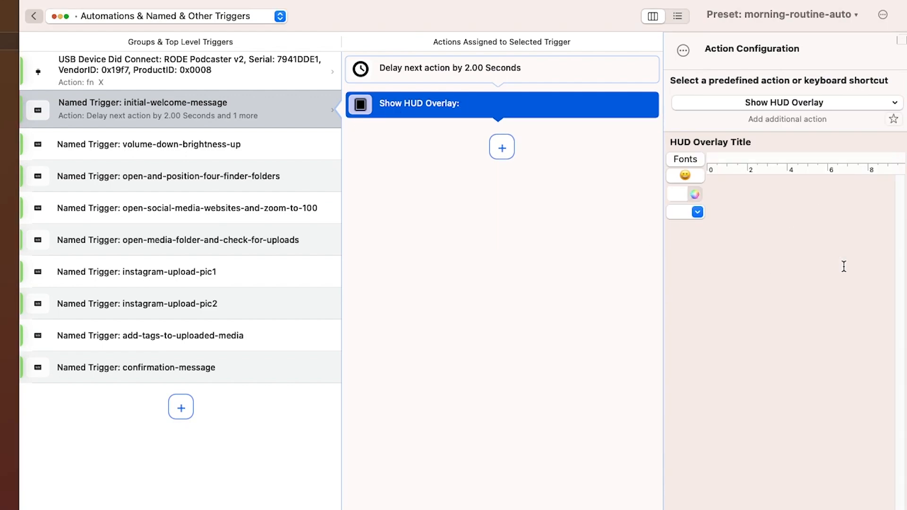
pyautogui.click(824, 251)
pyautogui.press('super+v')
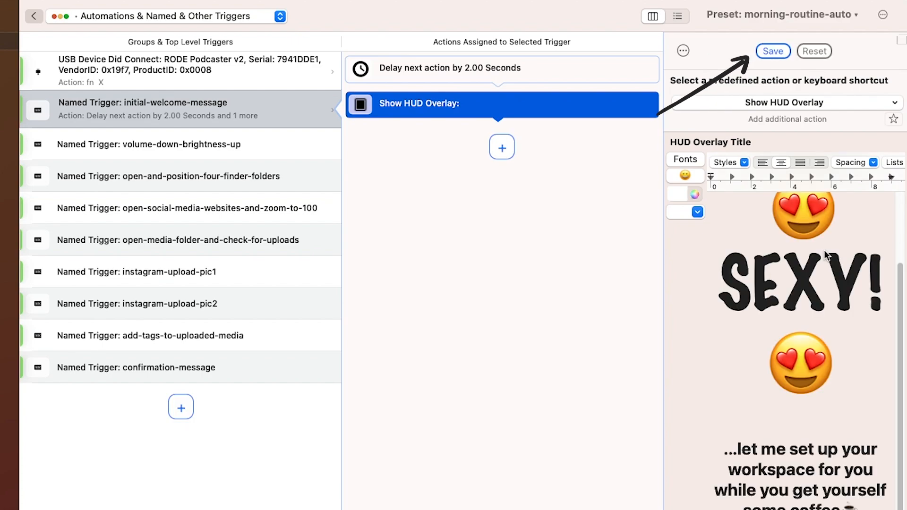
pyautogui.click(773, 51)
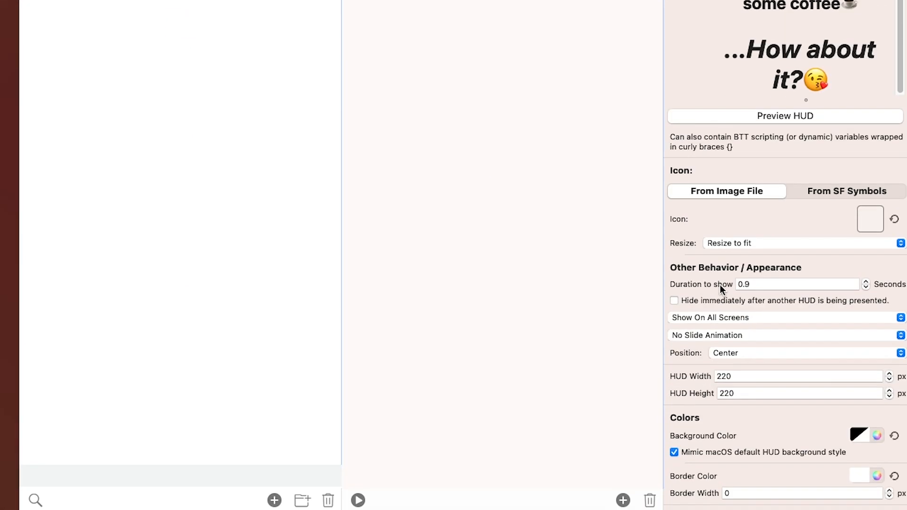
# - Set the HUD overlay's size to 570 x 400 px and its duration to show to 4 seconds
pyautogui.doubleClick(741, 376)
pyautogui.write('570')
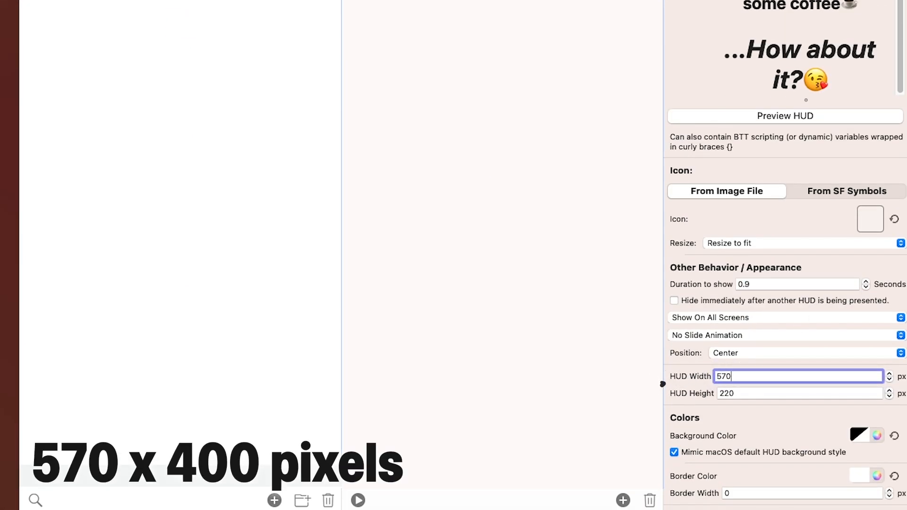
pyautogui.press('Tab')
pyautogui.write('40')
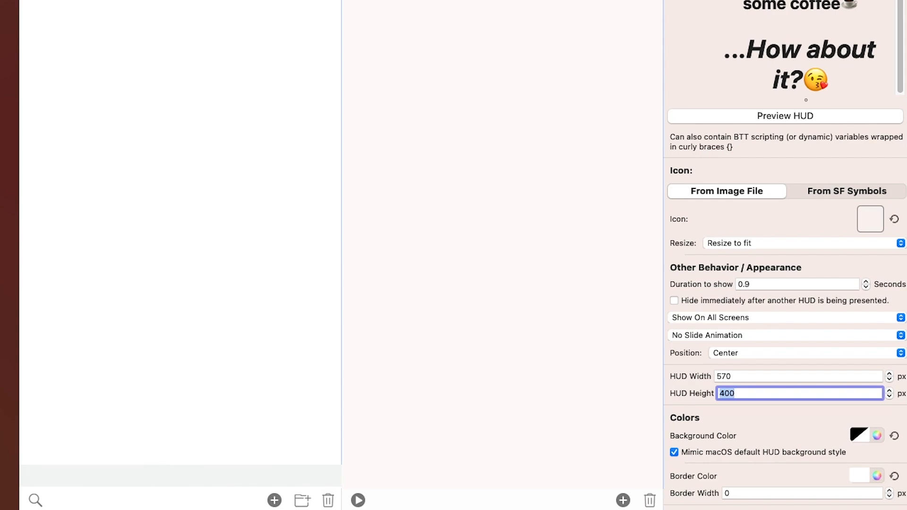
pyautogui.moveTo(781, 285); pyautogui.dragTo(702, 285)
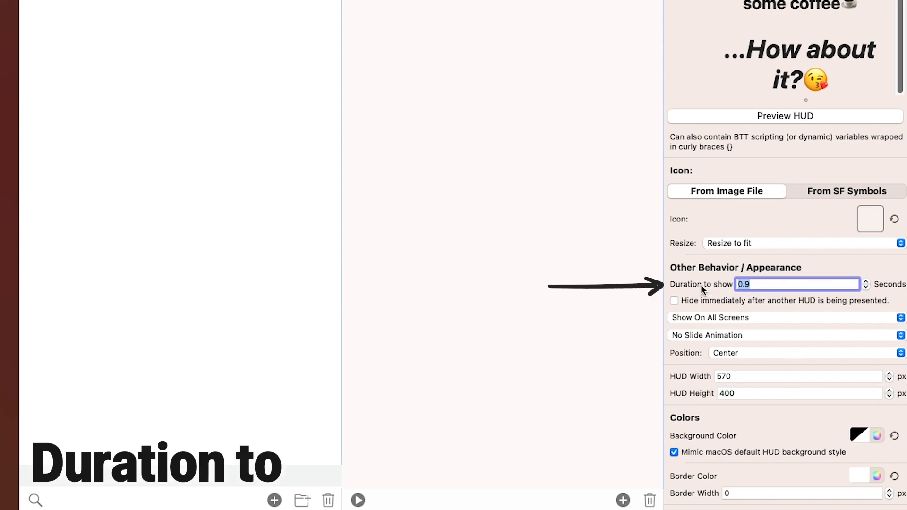
pyautogui.write('4')
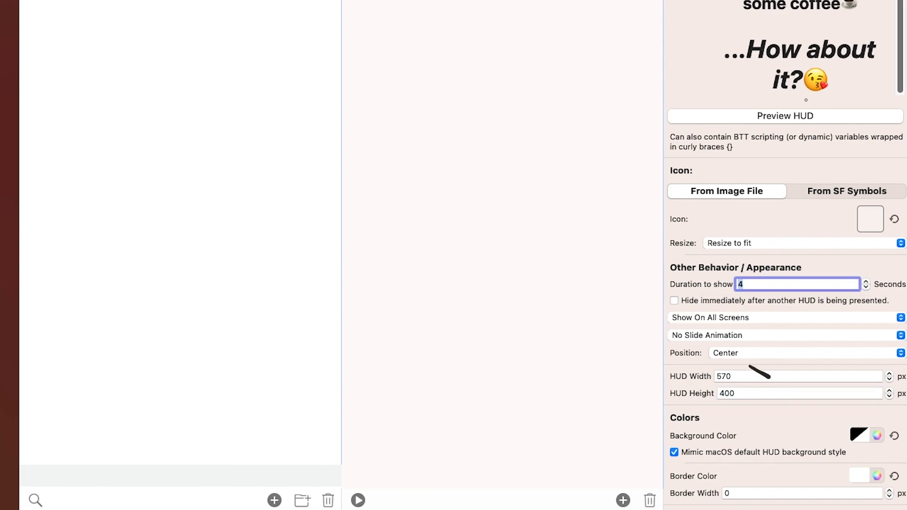
# - Set the HUD overlay's background color to hex 00D800 with 33% opacity
pyautogui.click(876, 435)
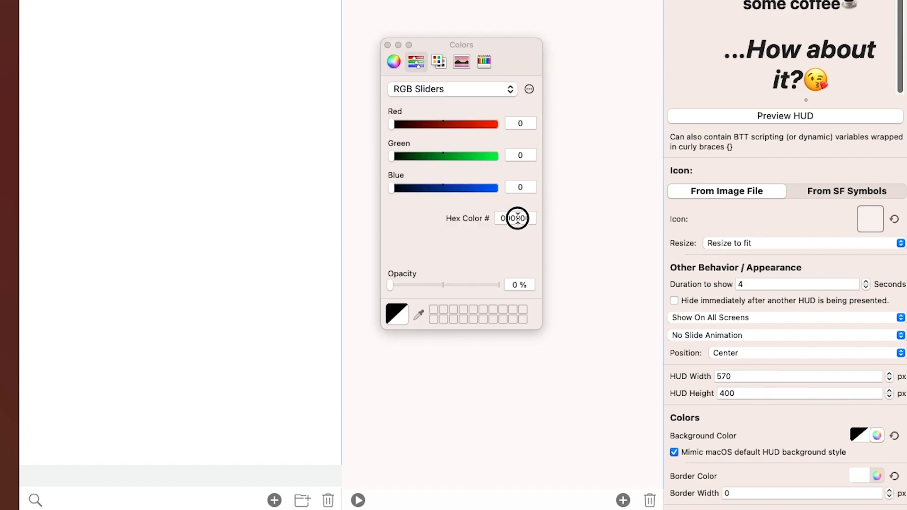
pyautogui.doubleClick(518, 218)
pyautogui.write('00D800')
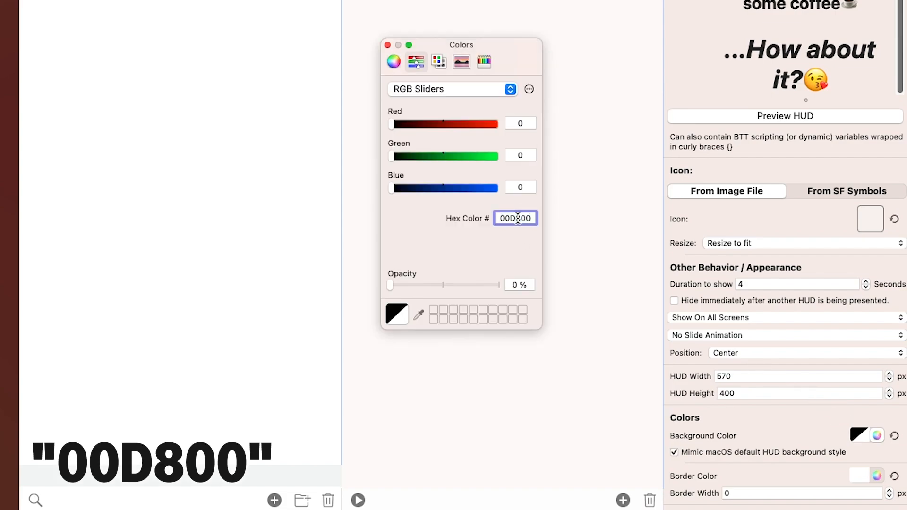
pyautogui.press('Return')
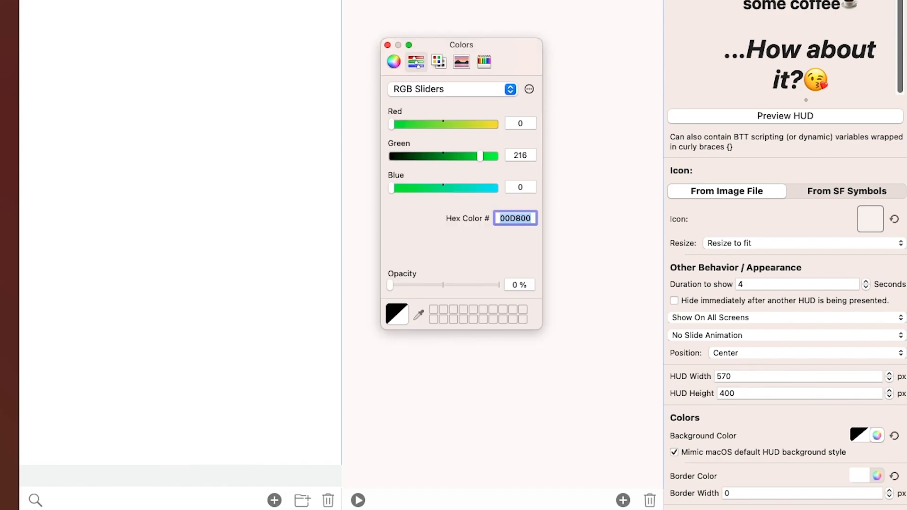
pyautogui.click(520, 284)
pyautogui.write('33')
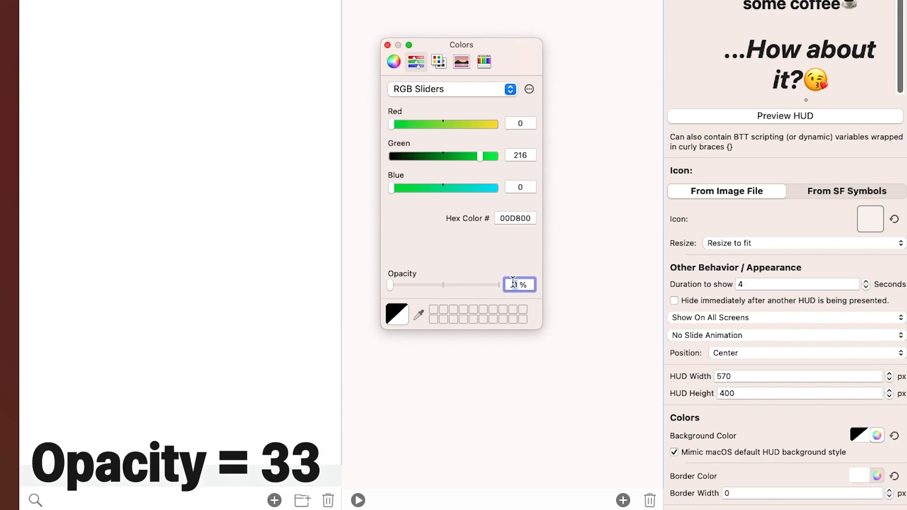
pyautogui.press('Return')
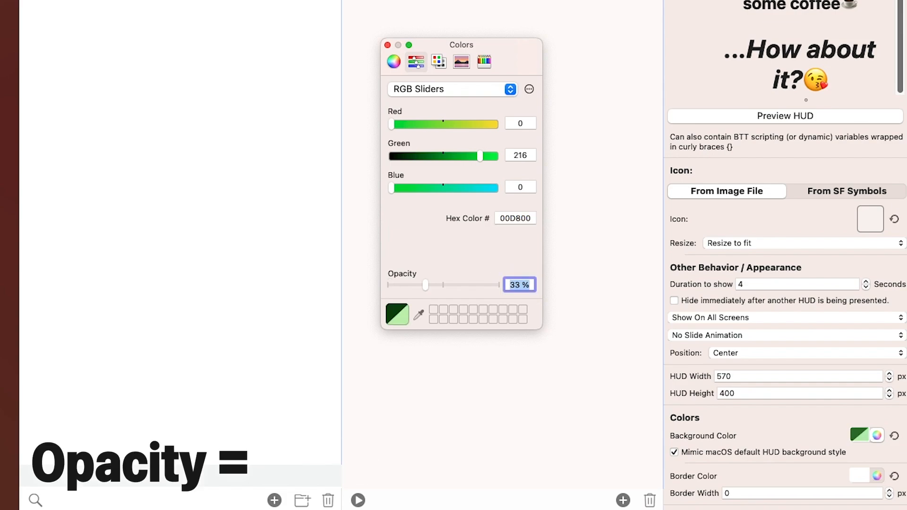
pyautogui.click(398, 312)
pyautogui.click(889, 448)
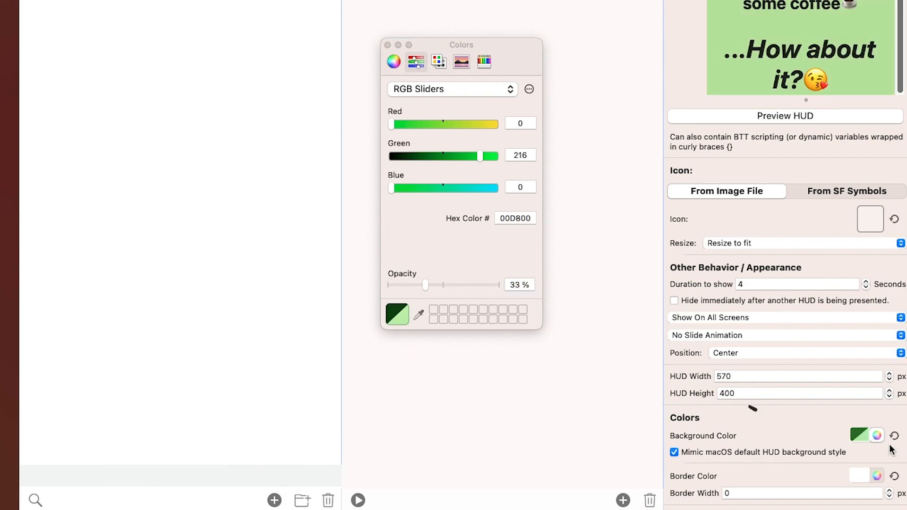
# - Set the HUD overlay's border color to Snow at 100% opacity and save the action
pyautogui.click(878, 477)
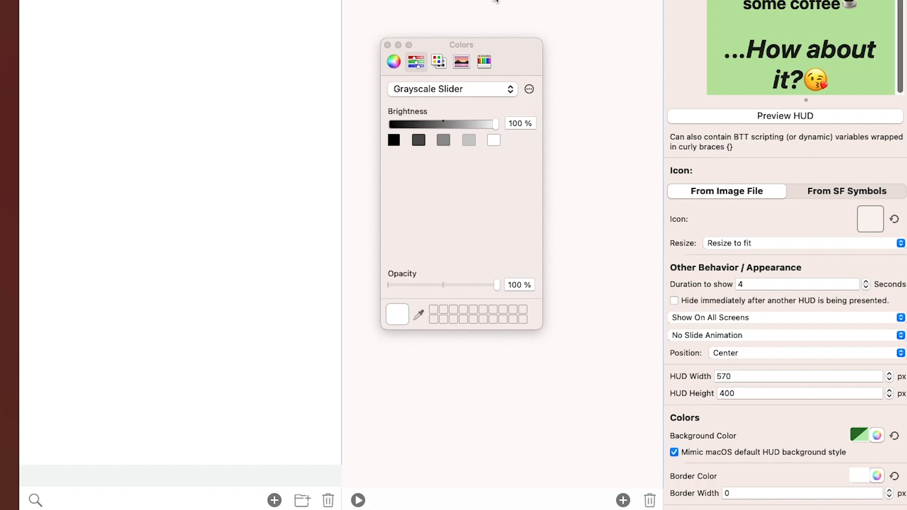
pyautogui.click(491, 63)
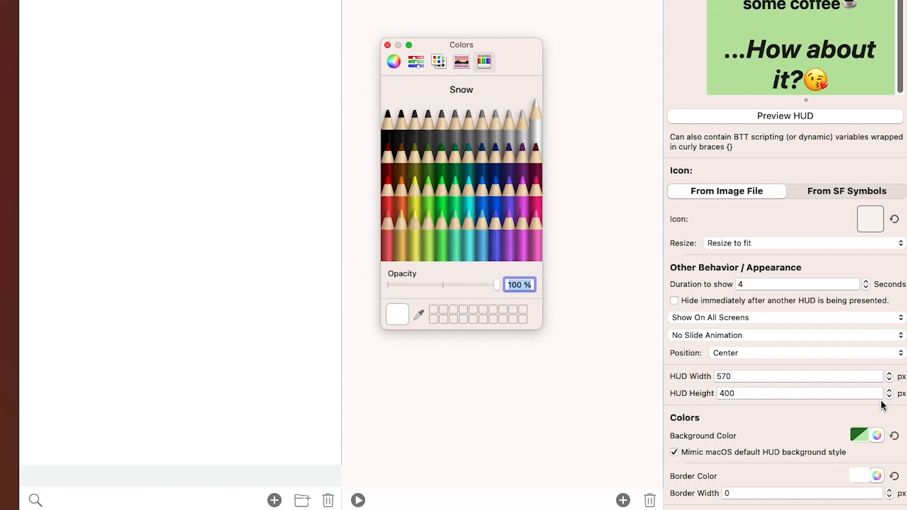
pyautogui.click(829, 494)
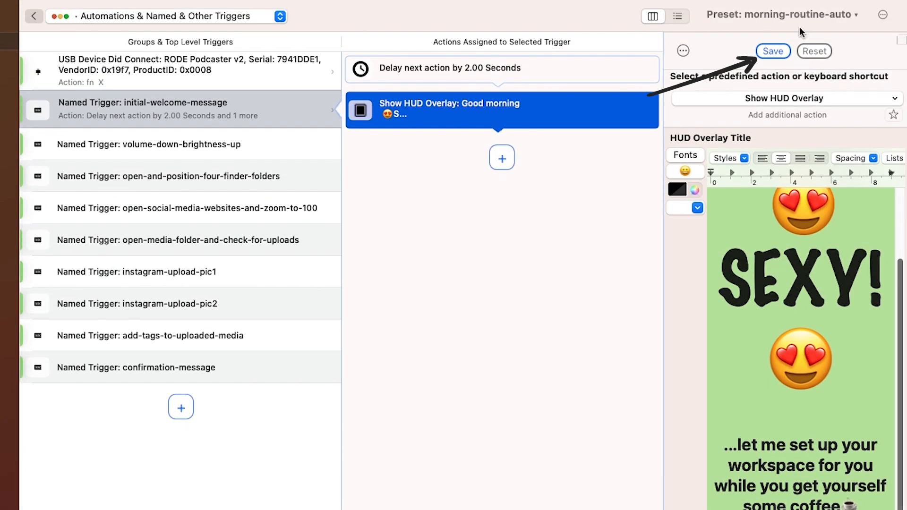
pyautogui.click(773, 51)
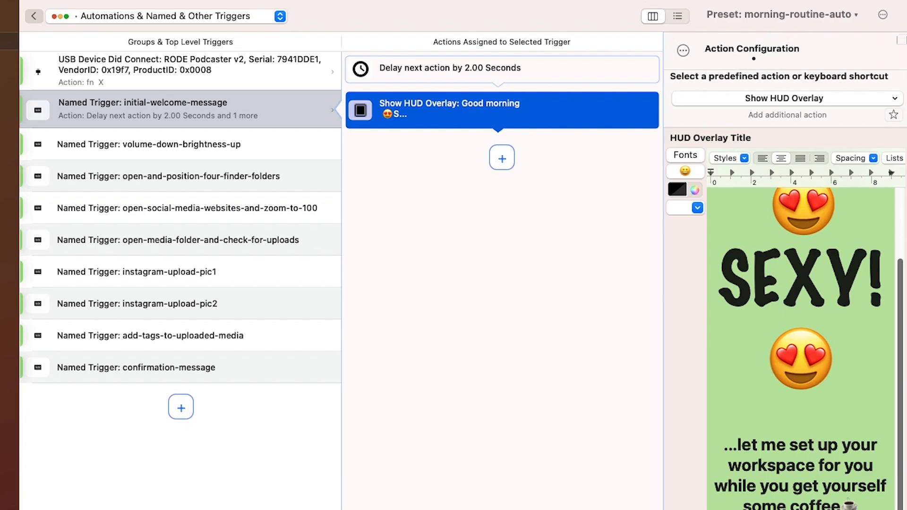
# - Add a Delay Next Action (blocking) of 5 seconds after the HUD overlay in the initial-welcome-message trigger and save it
pyautogui.click(502, 159)
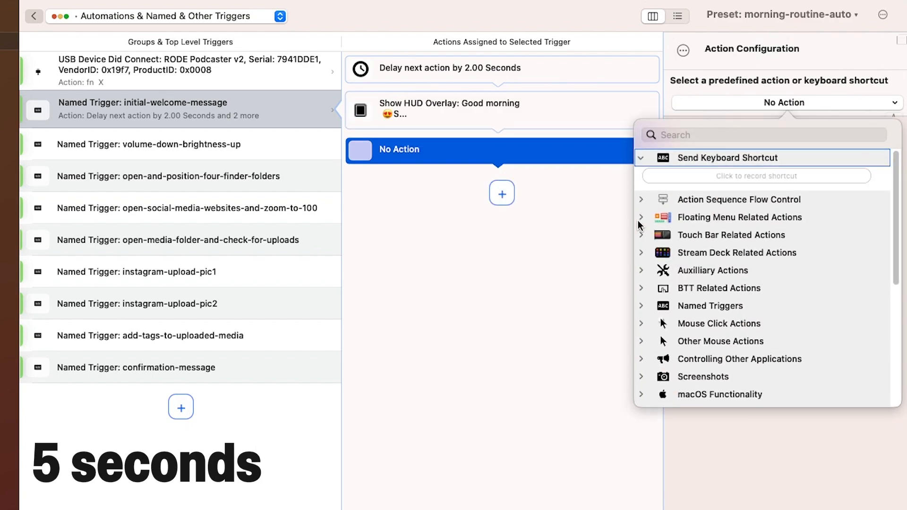
pyautogui.click(642, 199)
pyautogui.click(726, 218)
pyautogui.write('5')
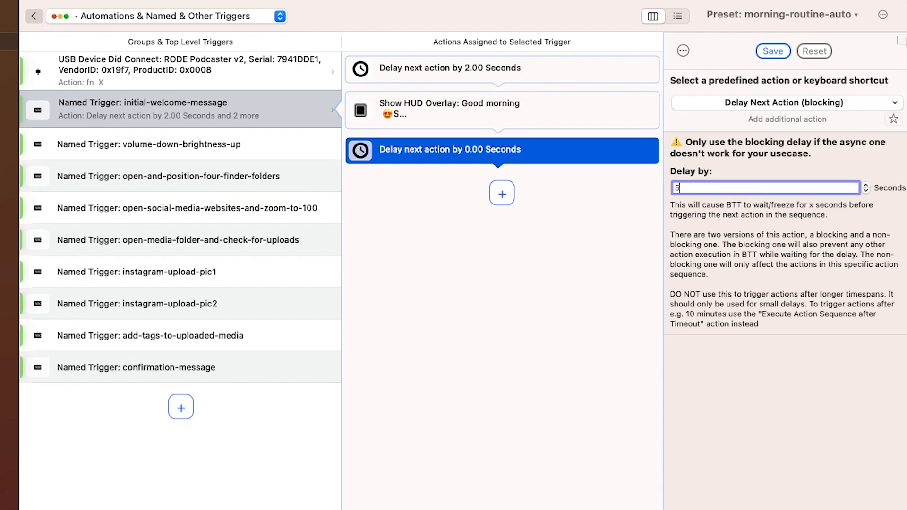
pyautogui.press('Return')
pyautogui.click(547, 279)
# - Copy the trigger name initial-welcome-message from its named trigger's configuration
pyautogui.click(221, 118)
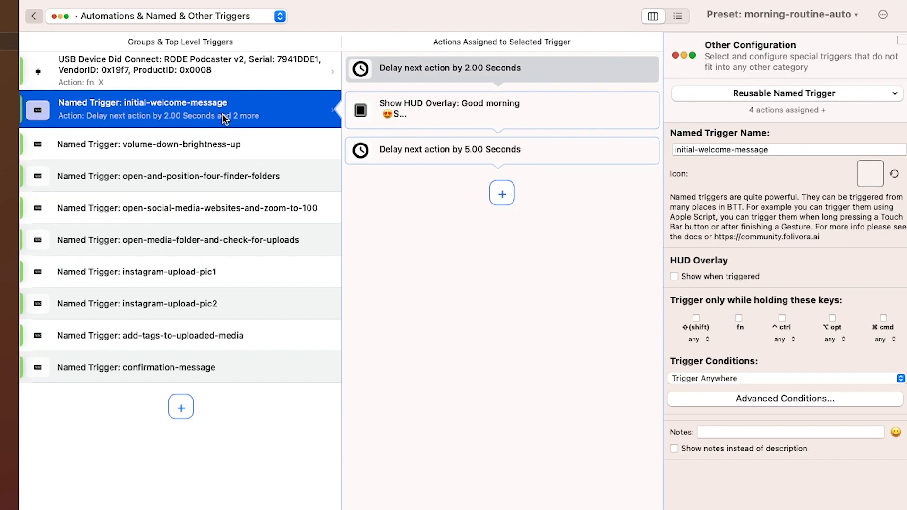
pyautogui.press('super+c')
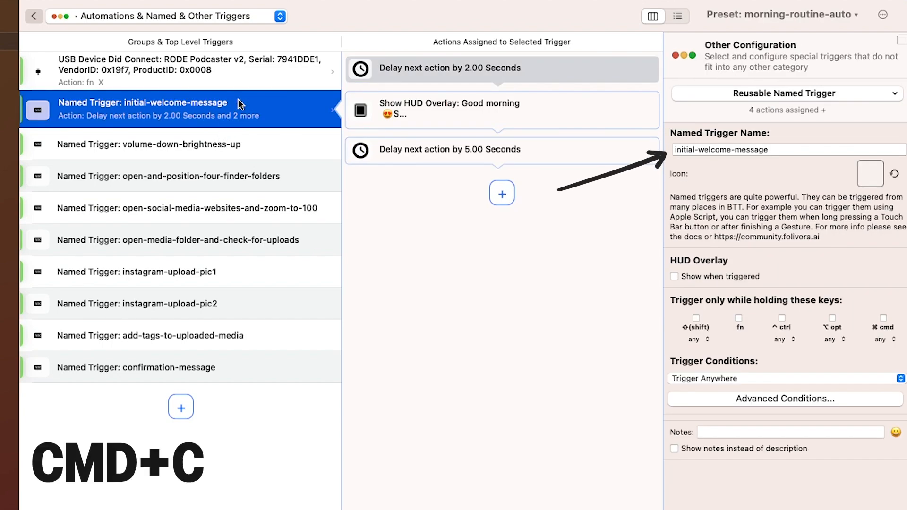
pyautogui.tripleClick(791, 148)
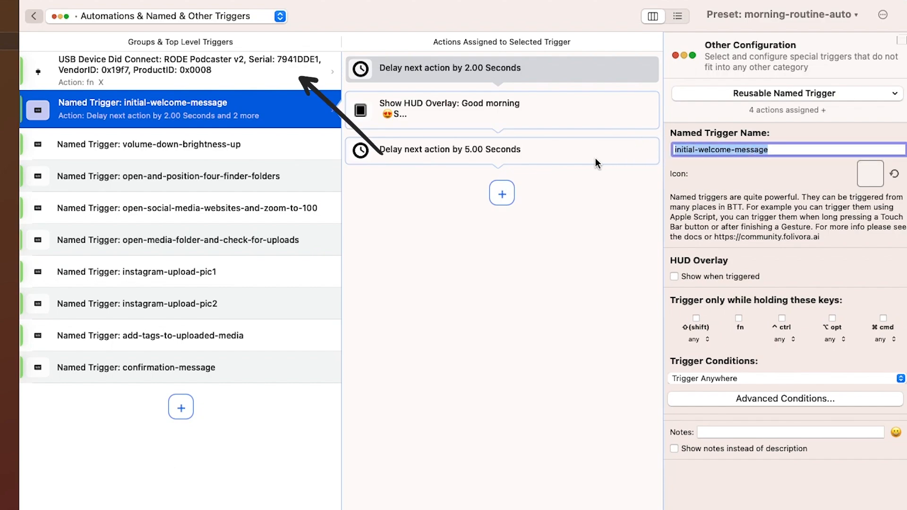
# - Delete the fn X action assigned to the USB Device Did Connect trigger
pyautogui.click(290, 81)
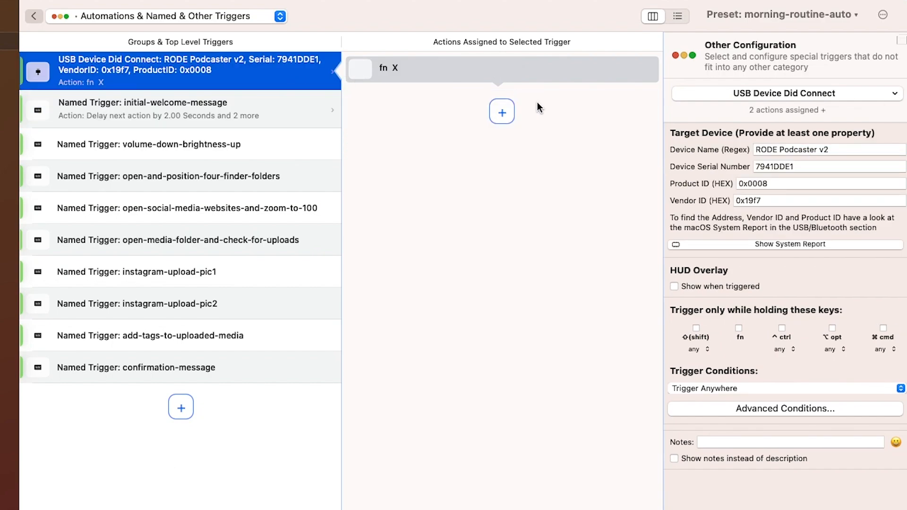
pyautogui.click(519, 71)
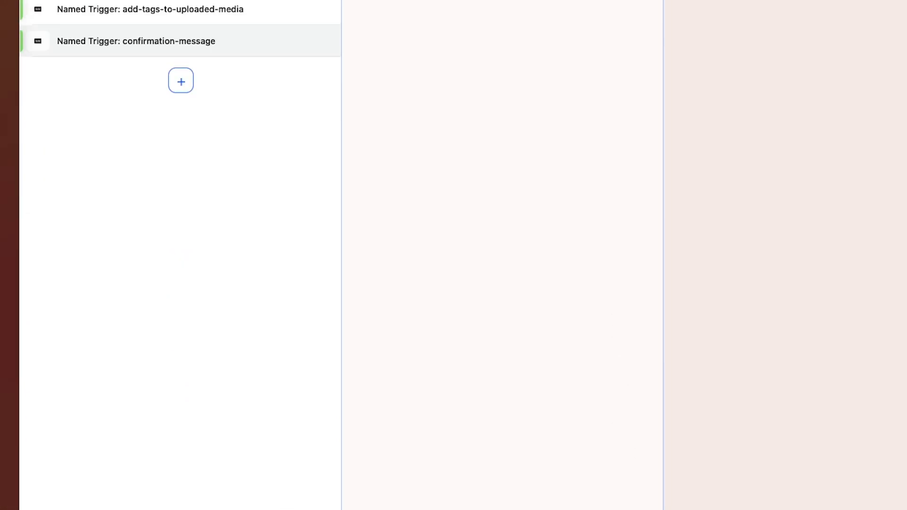
# - Assign a Trigger Named Trigger action for initial-welcome-message to the USB Device Did Connect trigger, save it and test-run it
pyautogui.click(287, 83)
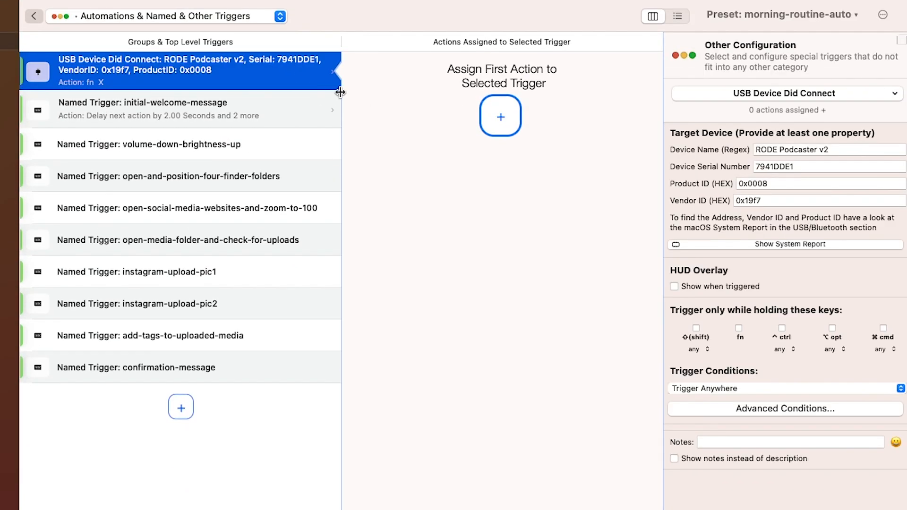
pyautogui.click(501, 123)
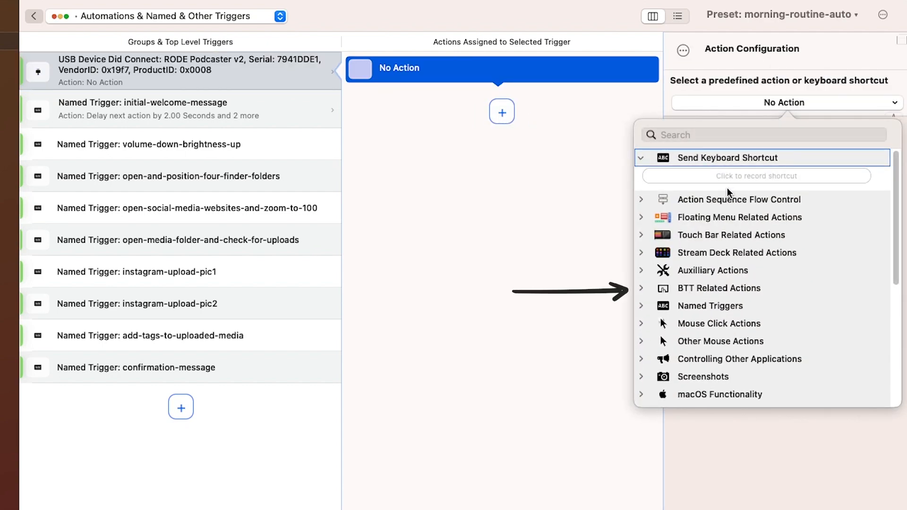
pyautogui.click(693, 291)
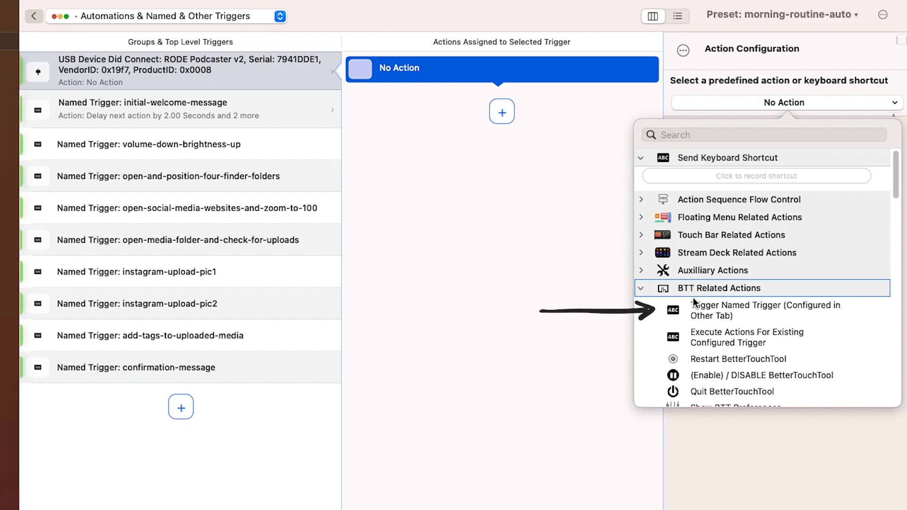
pyautogui.click(695, 308)
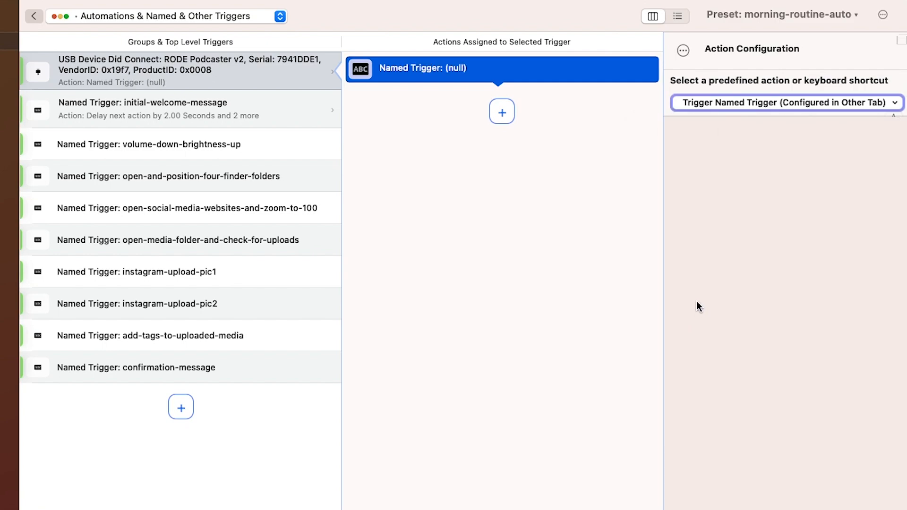
pyautogui.click(722, 160)
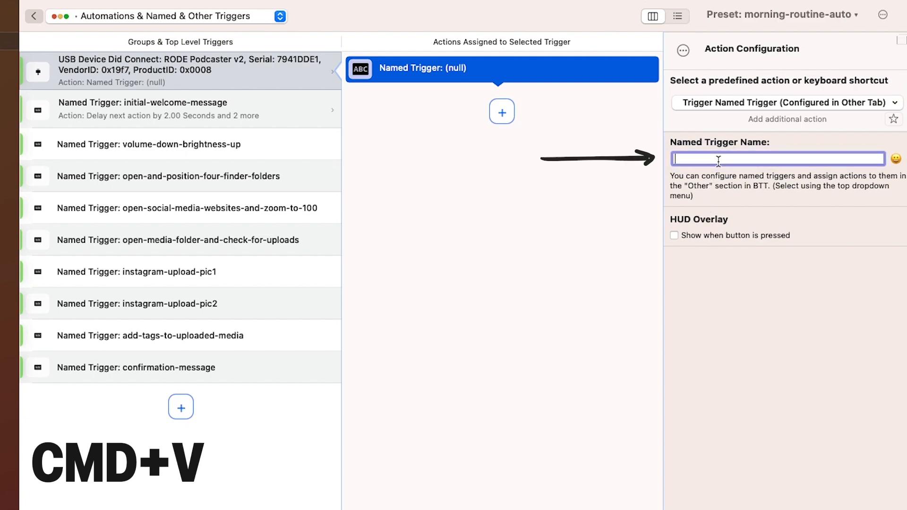
pyautogui.press('super+v')
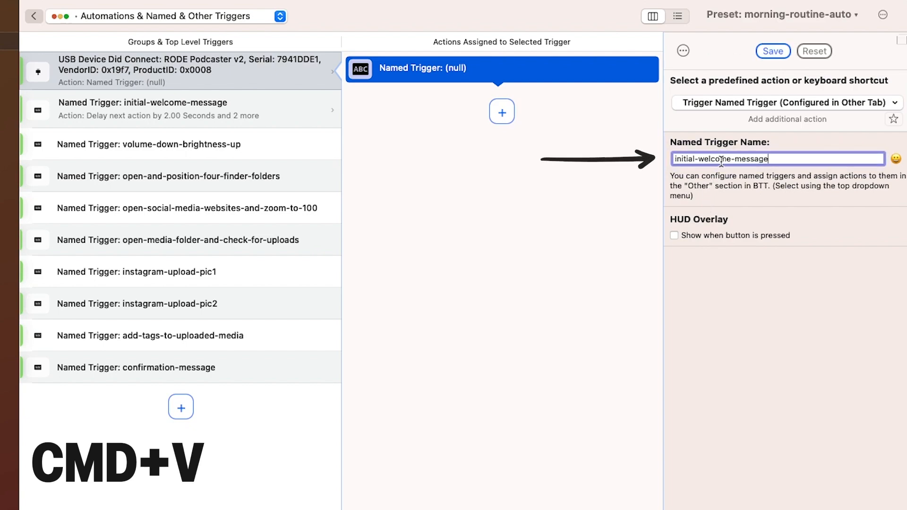
pyautogui.click(775, 51)
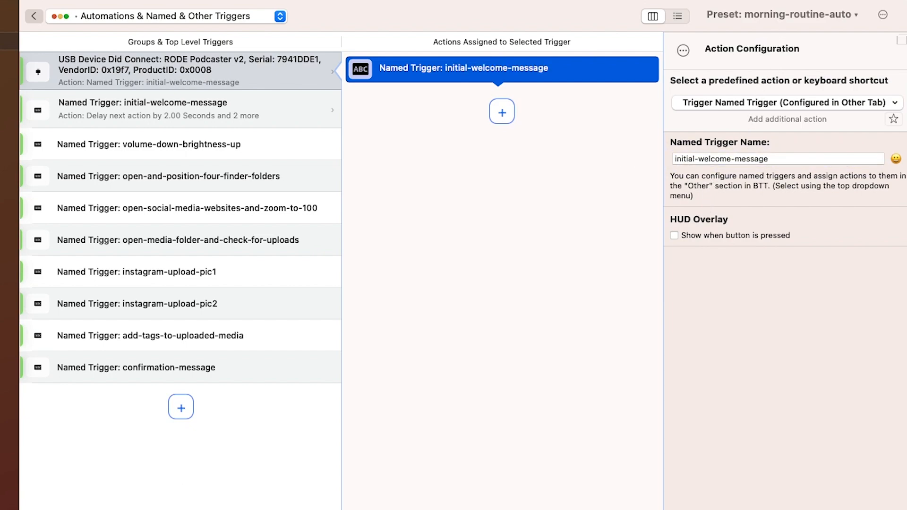
pyautogui.click(358, 500)
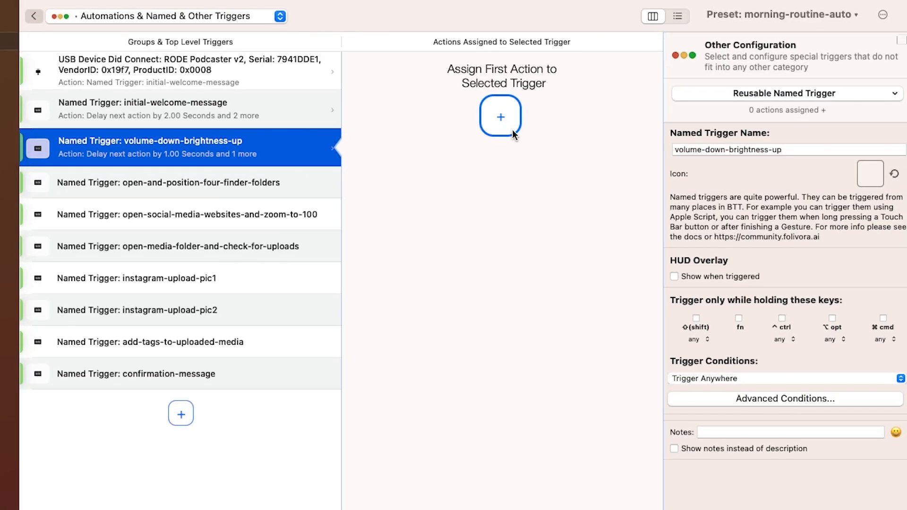
# - Assign a Delay Next Action (blocking) of 1 second to the volume-down-brightness-up trigger and save it
pyautogui.click(500, 116)
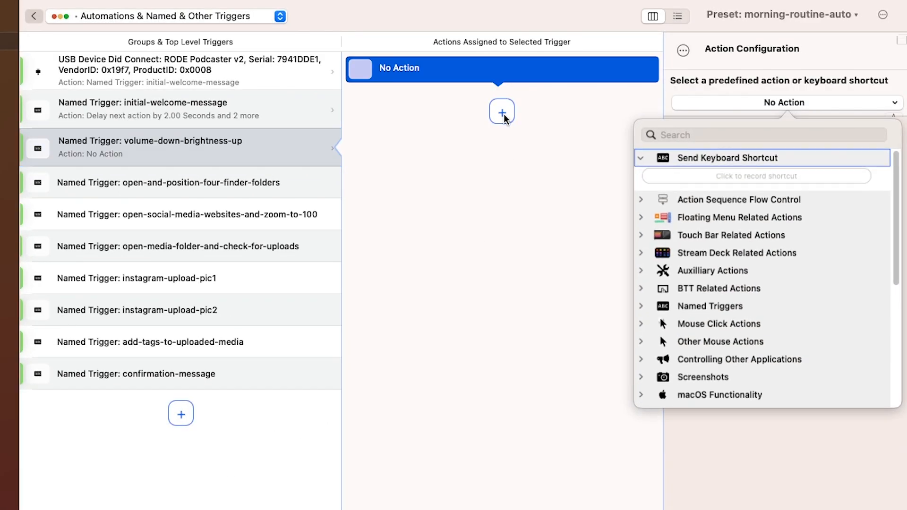
pyautogui.click(723, 199)
pyautogui.click(724, 216)
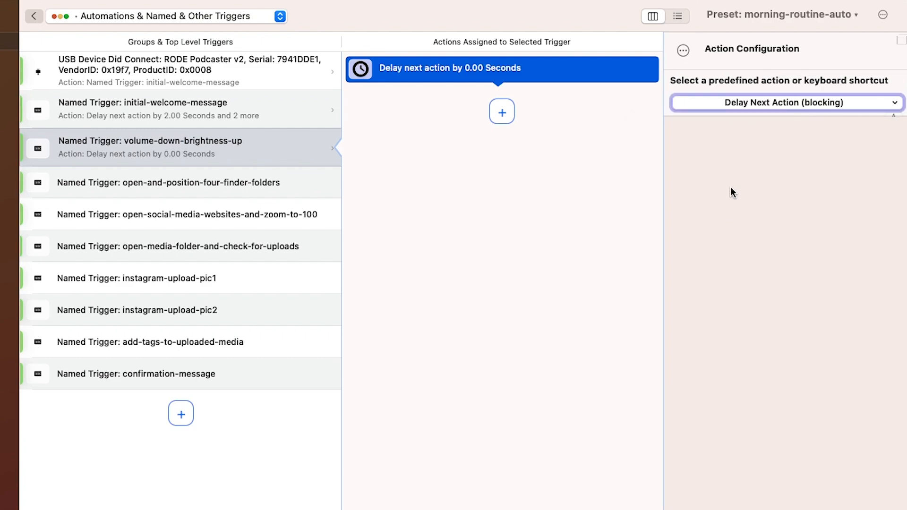
pyautogui.click(737, 188)
pyautogui.write('1')
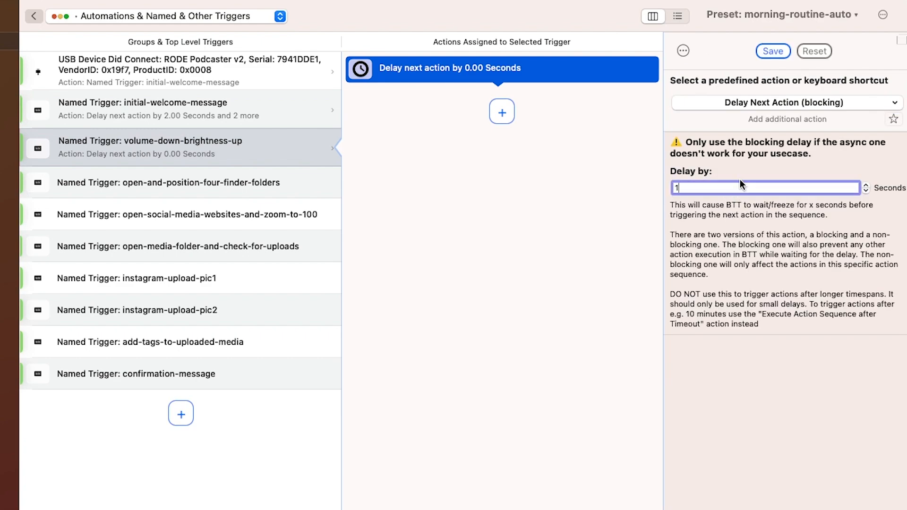
pyautogui.click(773, 50)
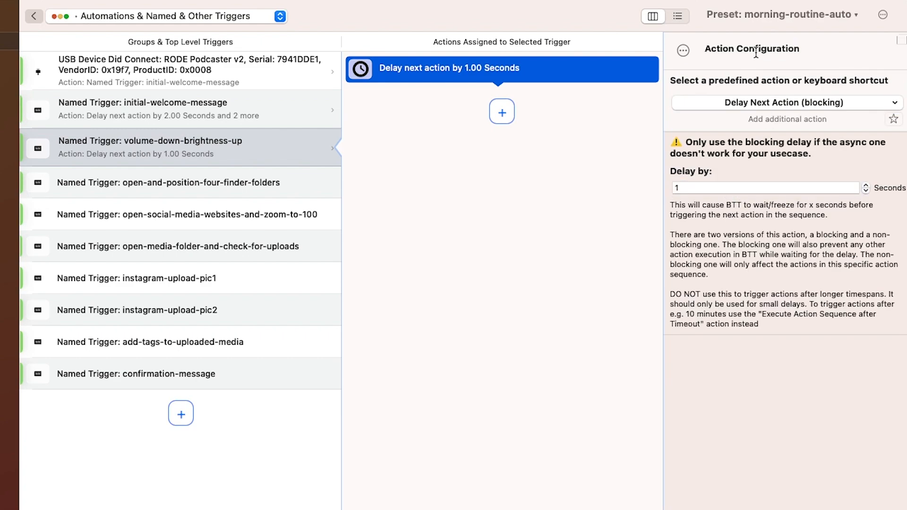
# - Find the Mute action by searching for "mute" and add it after the delay in the volume-down-brightness-up trigger
pyautogui.click(498, 110)
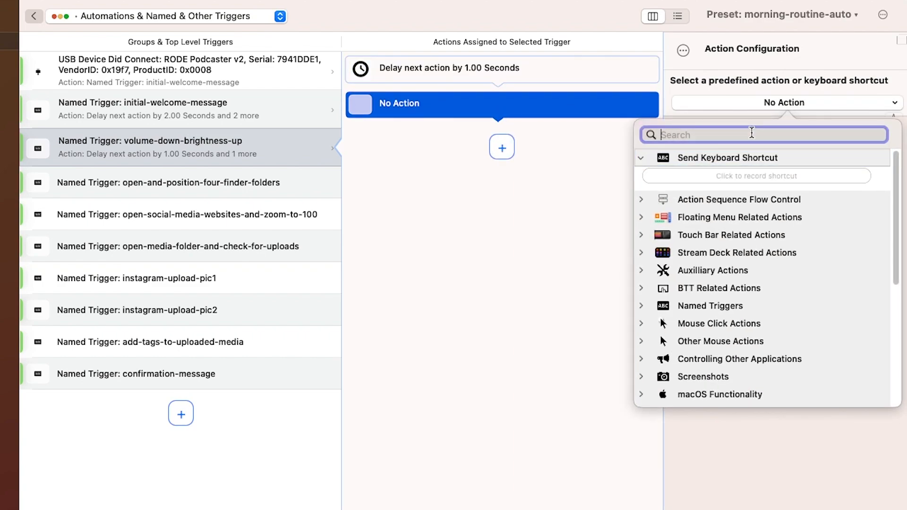
pyautogui.write('mute')
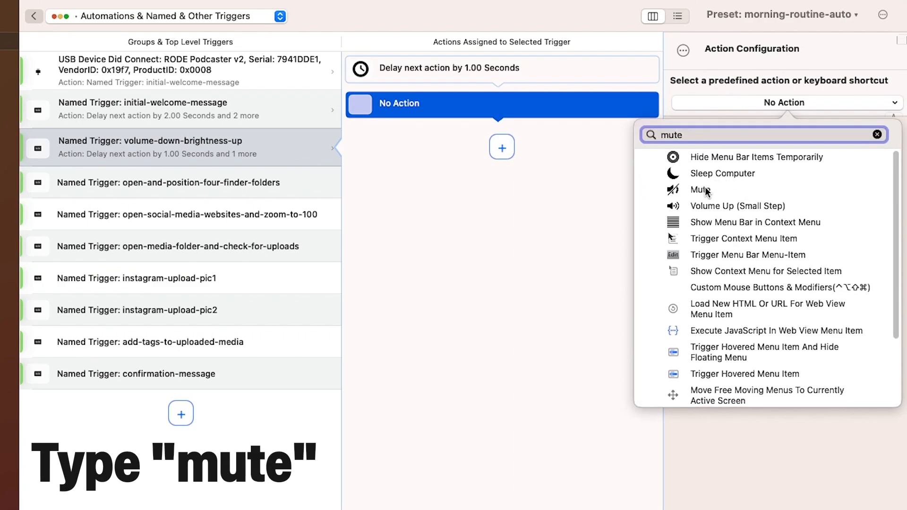
pyautogui.click(702, 189)
# - Add a Delay Next Action (blocking) of 1 second after the Mute action
pyautogui.click(502, 148)
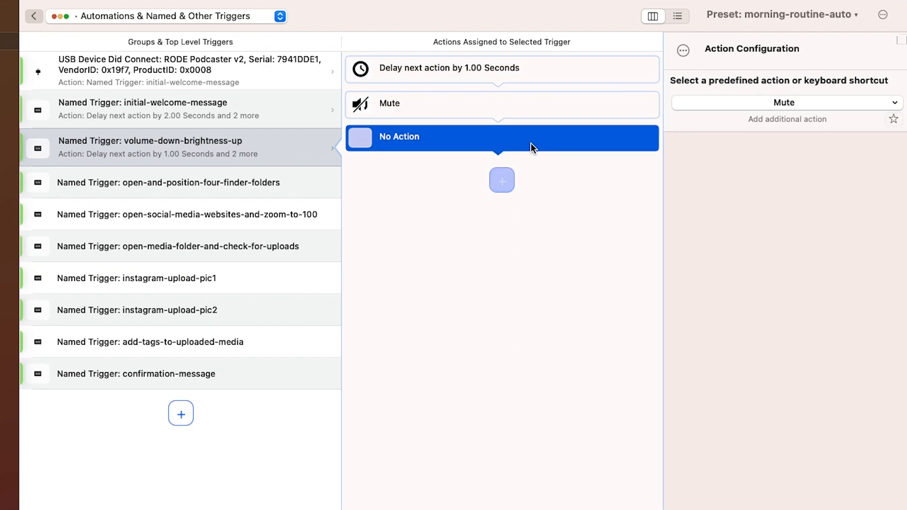
pyautogui.click(719, 199)
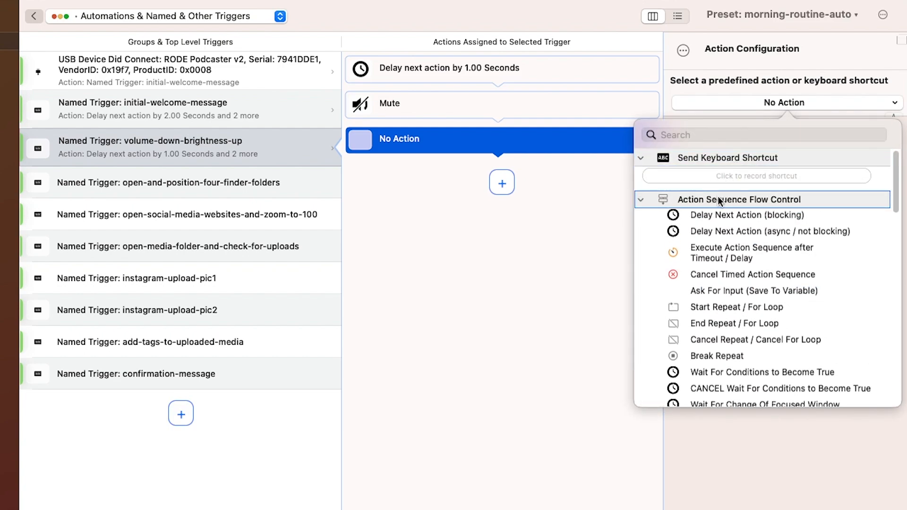
pyautogui.click(714, 215)
pyautogui.click(709, 187)
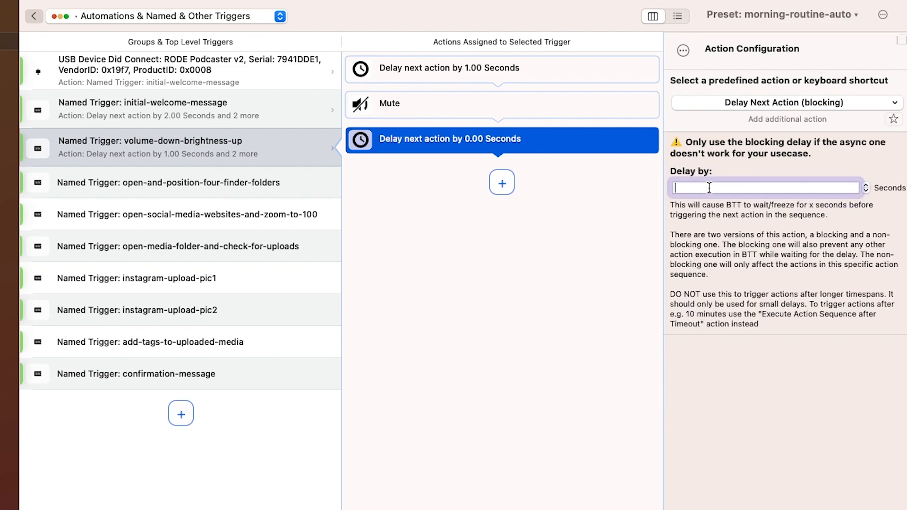
pyautogui.write('1')
# - Search the actions for "brightn" and add Brightness Up after the second delay
pyautogui.click(502, 184)
pyautogui.write('n')
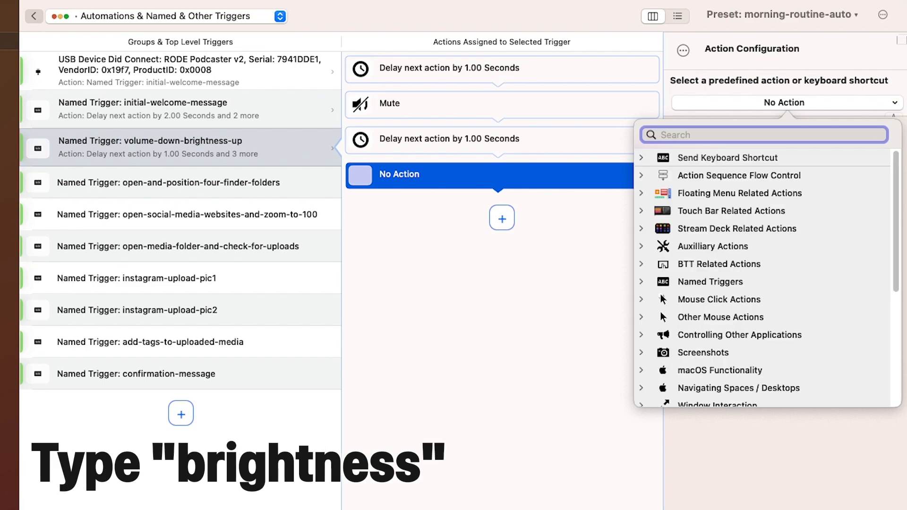
pyautogui.write('brightn')
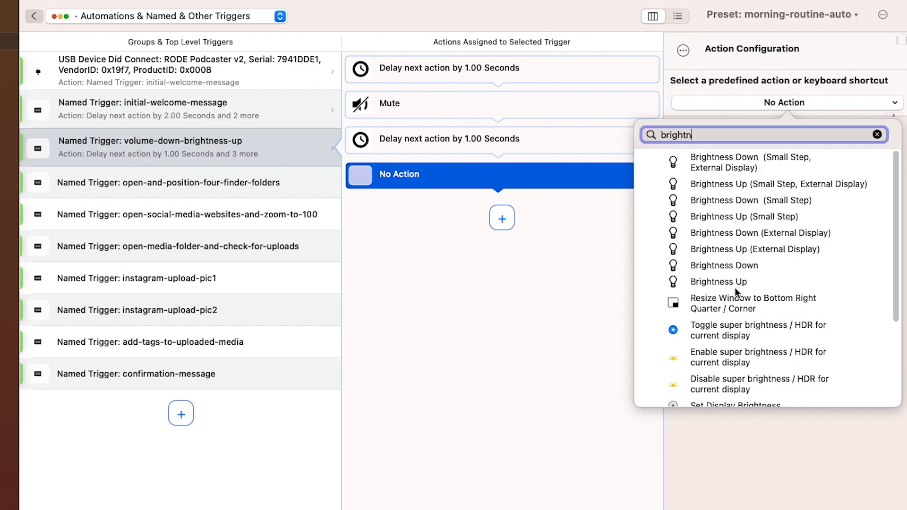
pyautogui.click(720, 281)
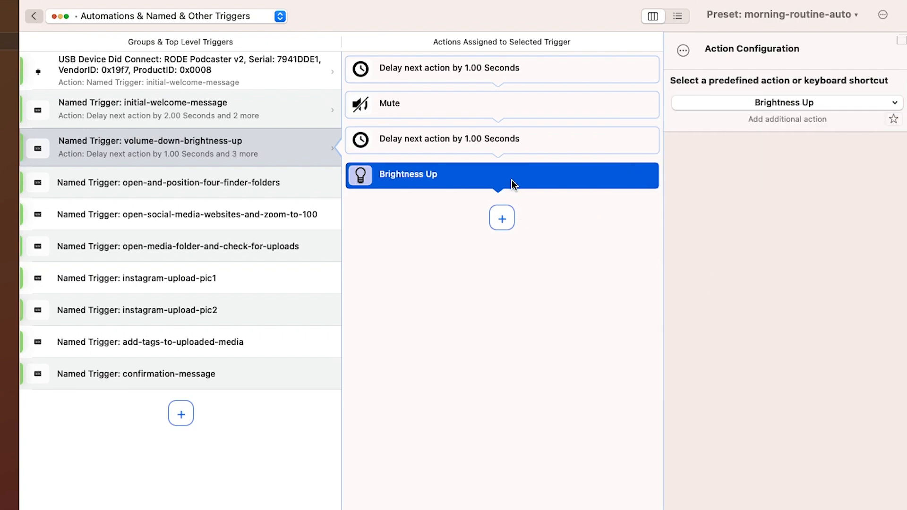
# - Duplicate the Brightness Up action five times so the sequence contains six of them
pyautogui.press('super+v')
pyautogui.press('super+v')
pyautogui.press('super+v')
pyautogui.press('super+v')
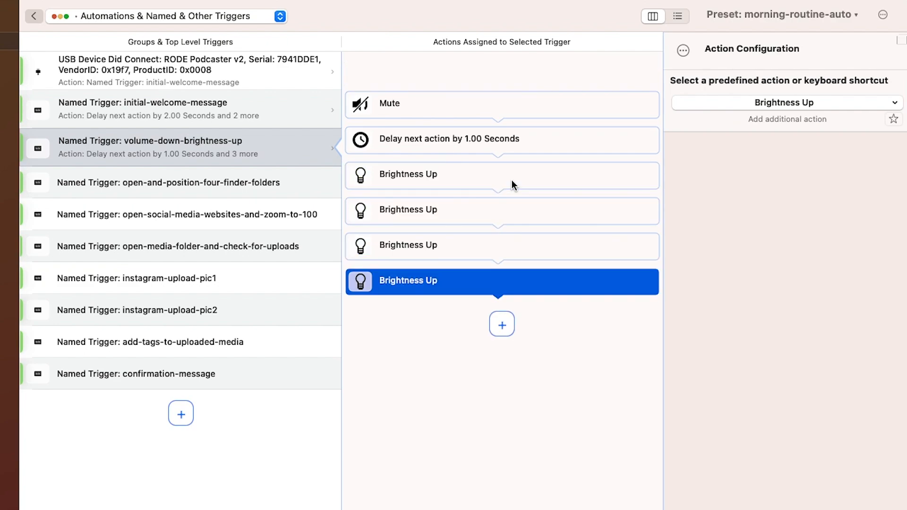
pyautogui.press('super+v')
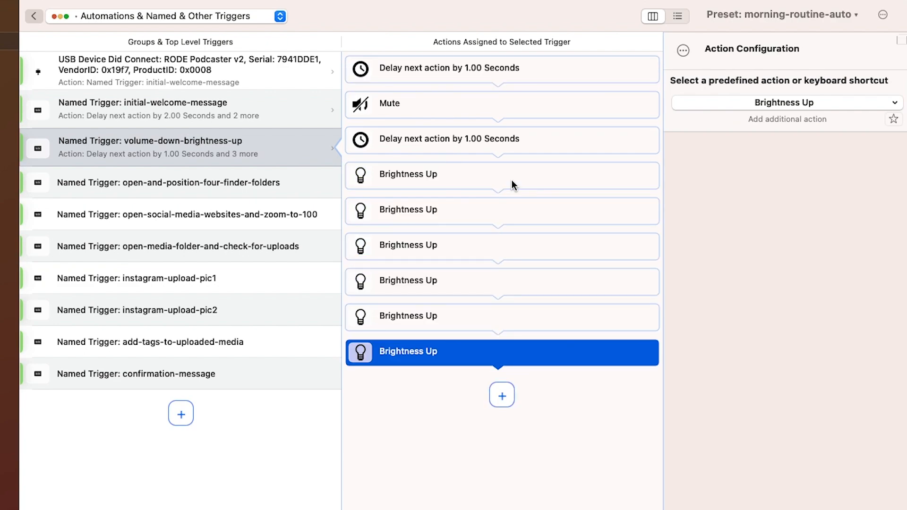
# - Add a Delay Next Action (blocking) of 1 second after the last Brightness Up action and save it
pyautogui.click(501, 395)
pyautogui.click(723, 203)
pyautogui.click(730, 215)
pyautogui.click(745, 187)
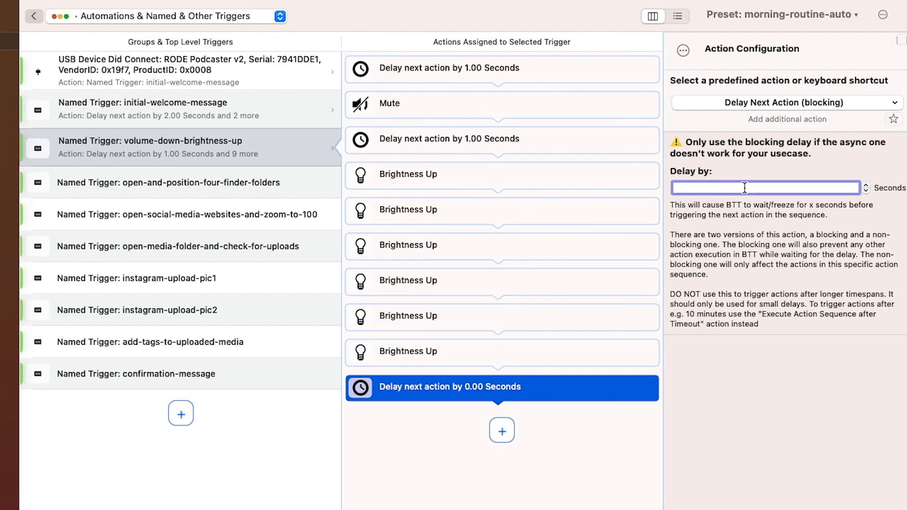
pyautogui.write('1')
pyautogui.press('Return')
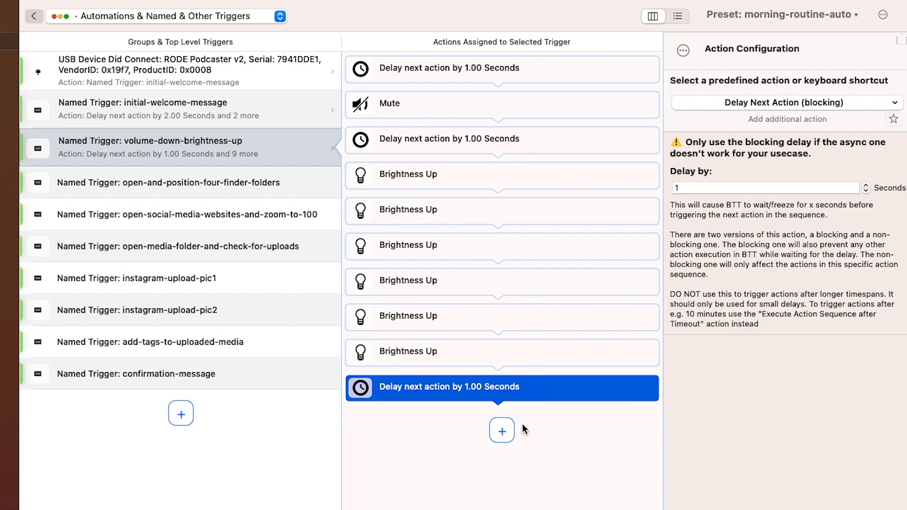
# - Copy the name of the volume-down-brightness-up named trigger
pyautogui.click(133, 148)
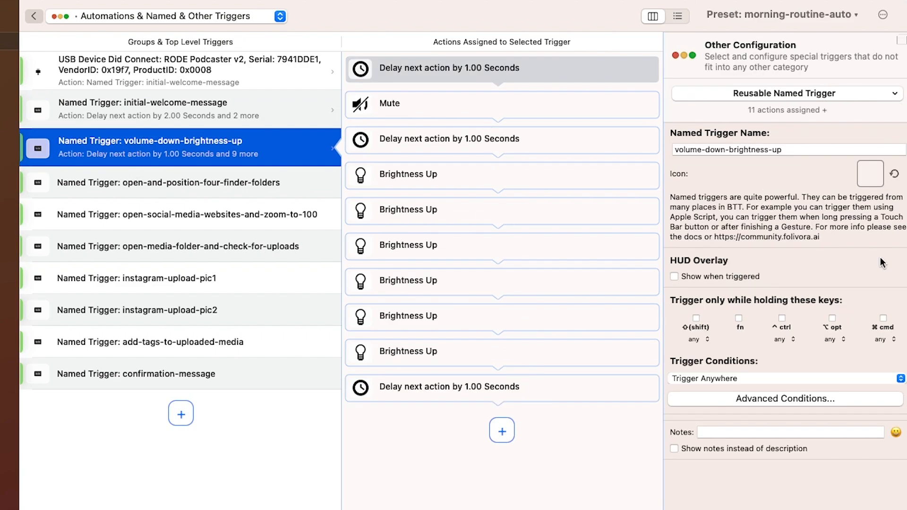
pyautogui.tripleClick(807, 150)
pyautogui.press('super+c')
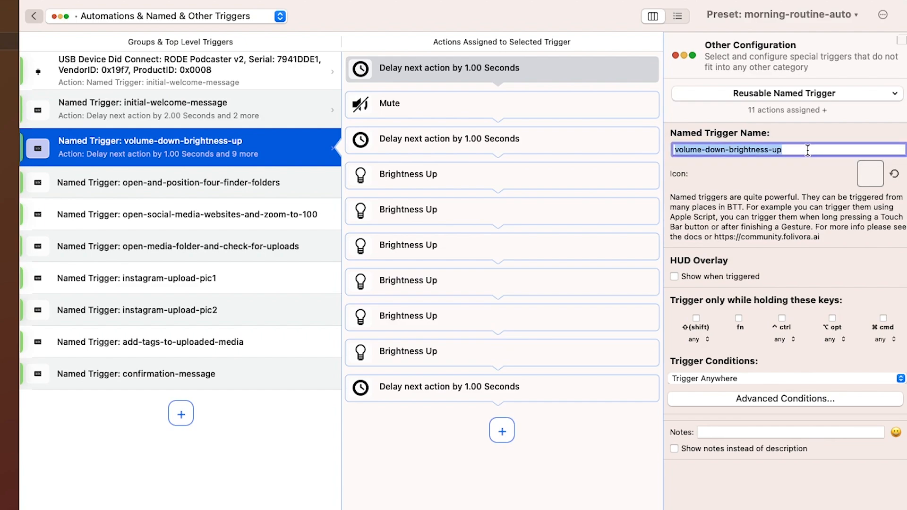
# - Add a Trigger Named Trigger action to the USB Device Did Connect trigger, after the initial-welcome-message action
pyautogui.click(299, 78)
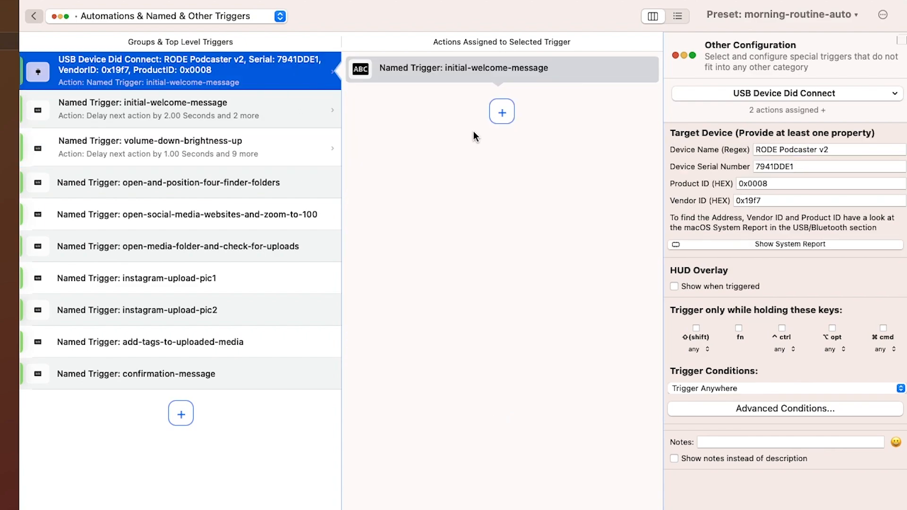
pyautogui.click(521, 70)
pyautogui.click(502, 112)
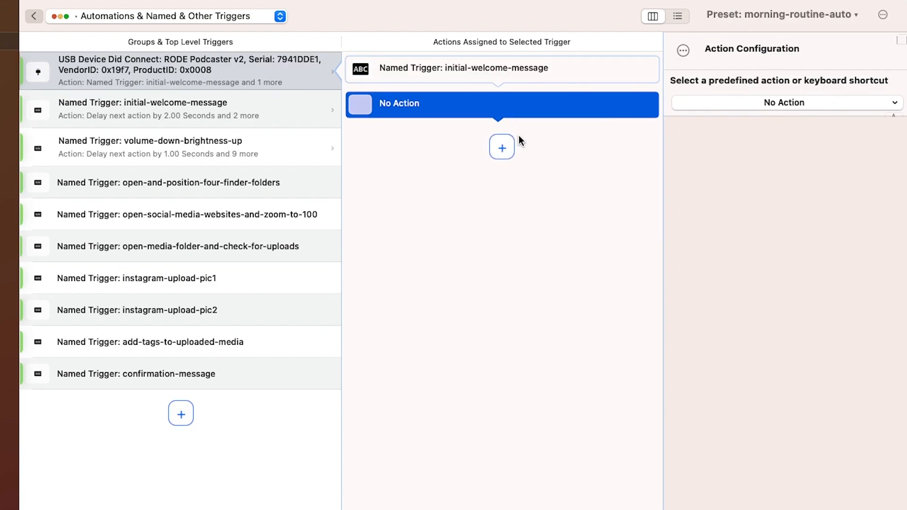
pyautogui.click(785, 103)
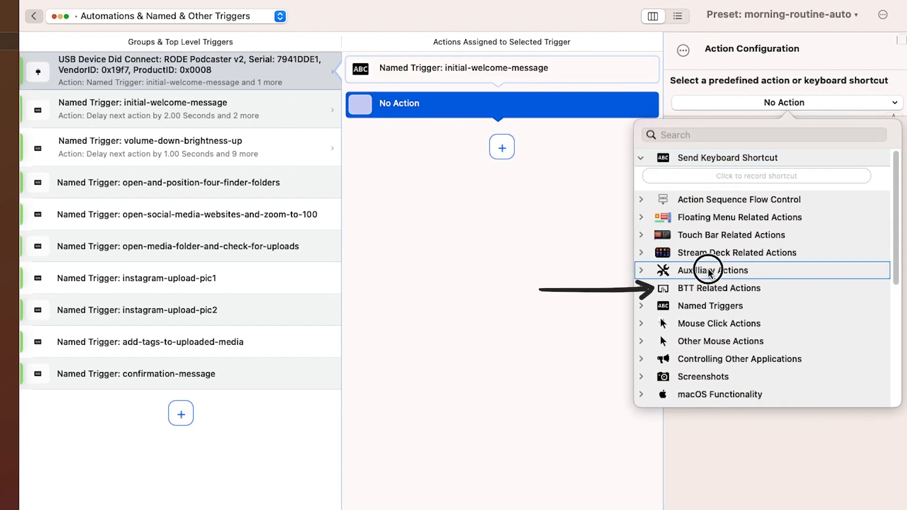
pyautogui.click(707, 288)
pyautogui.click(708, 312)
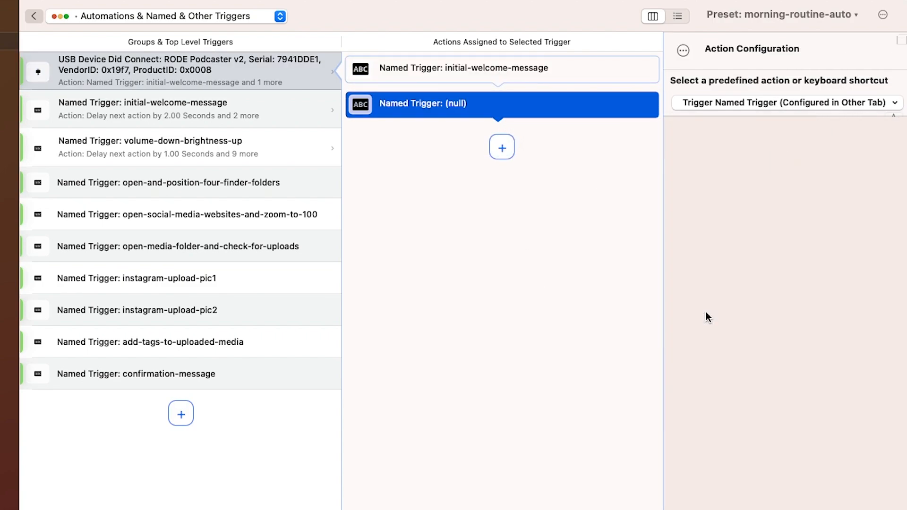
# - Set the new action's named trigger to volume-down-brightness-up and save it
pyautogui.click(738, 159)
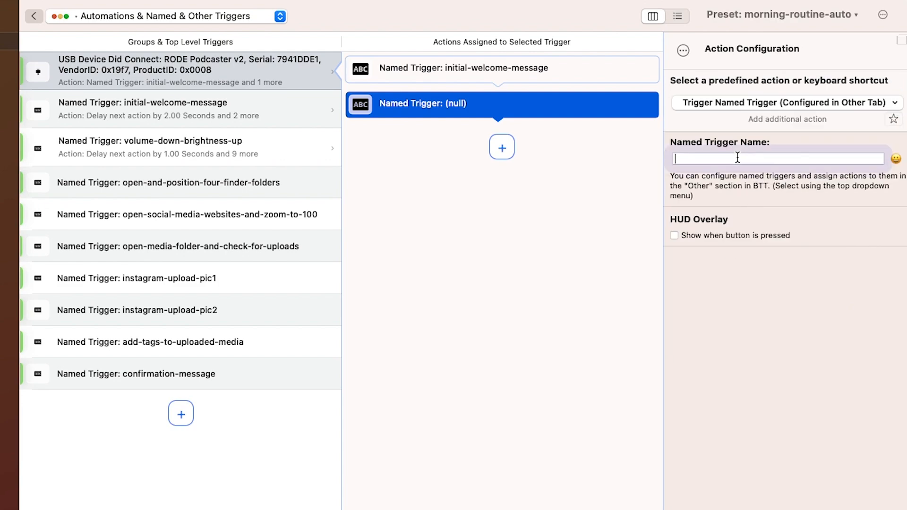
pyautogui.press('super+v')
pyautogui.click(775, 46)
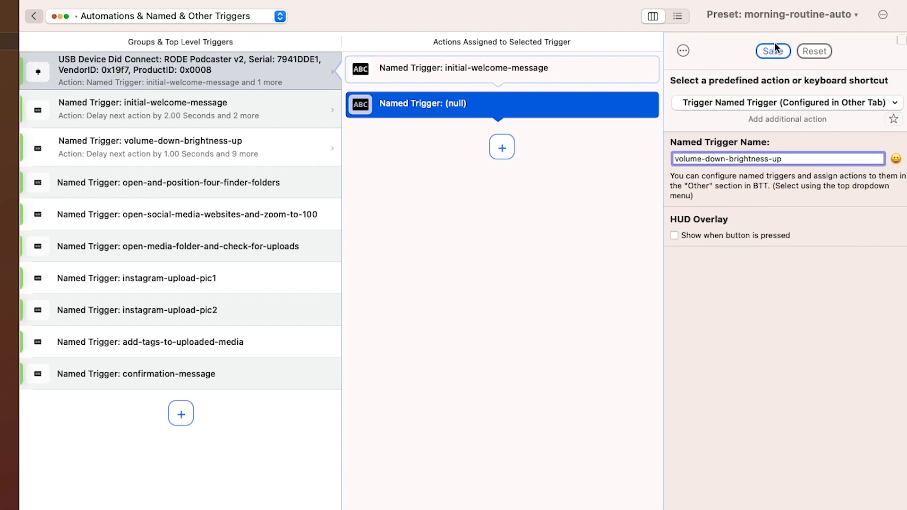
pyautogui.click(773, 51)
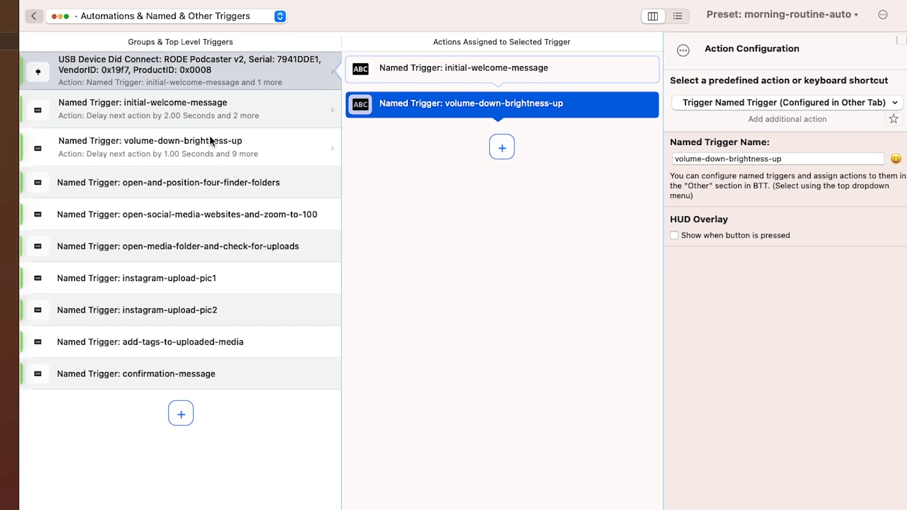
# - Add a Delay Next Action (blocking) of 1 second to the open-and-position-four-finder-folders trigger and save it
pyautogui.click(217, 184)
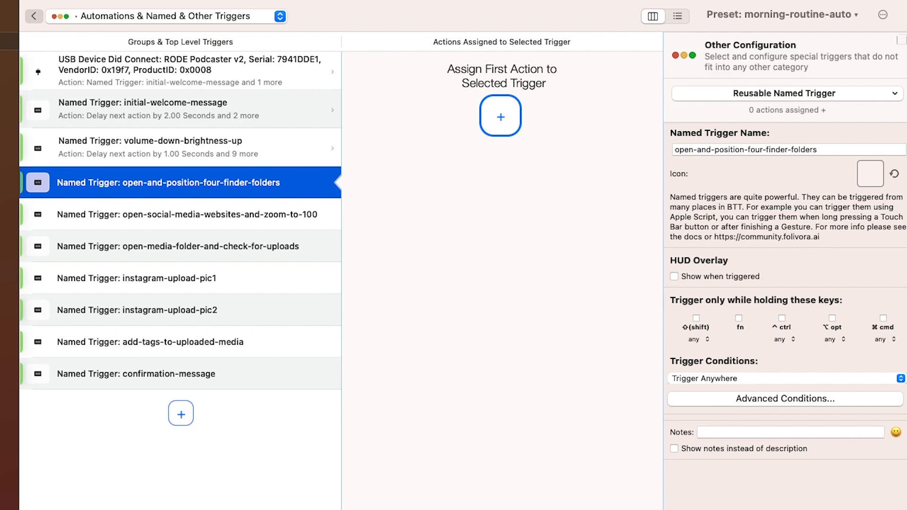
pyautogui.press('super+Tab')
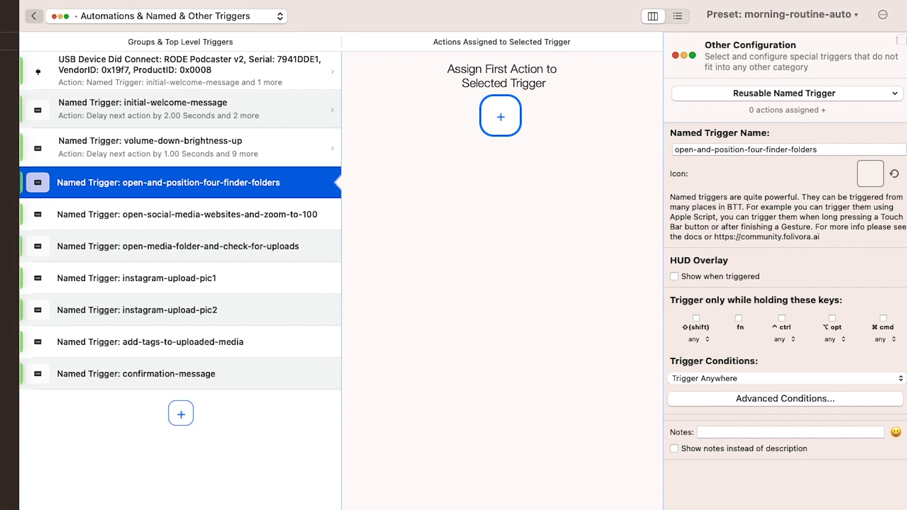
pyautogui.click(502, 111)
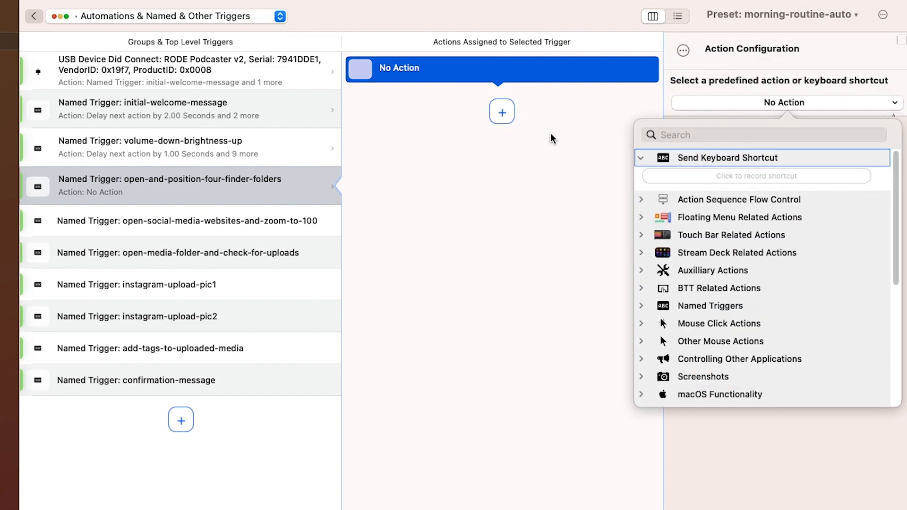
pyautogui.click(669, 199)
pyautogui.click(686, 217)
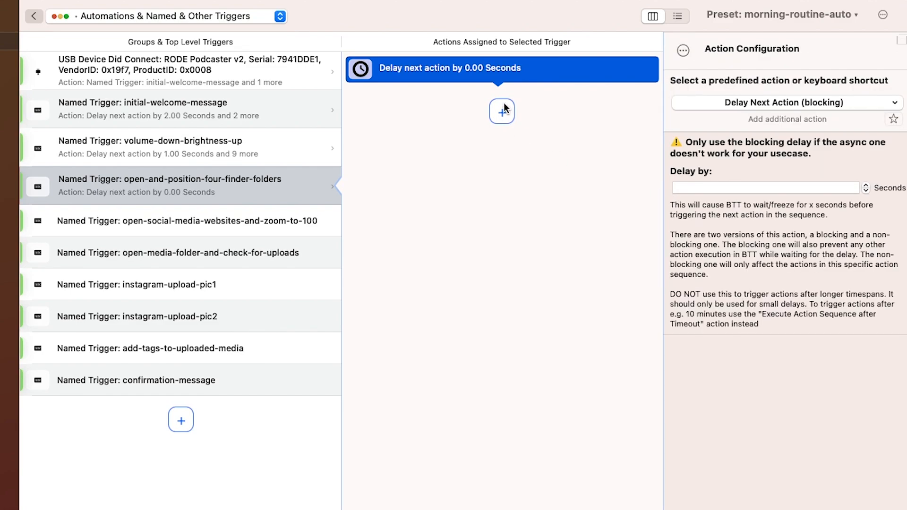
pyautogui.click(747, 188)
pyautogui.write('1')
pyautogui.click(775, 52)
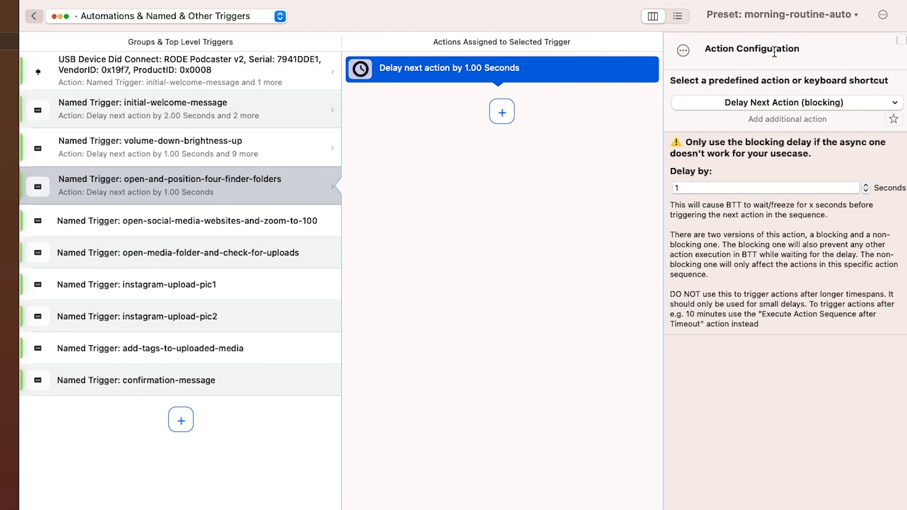
# - Add a Launch Application / Open File / Start Apple Script action after the 1-second delay
pyautogui.click(503, 116)
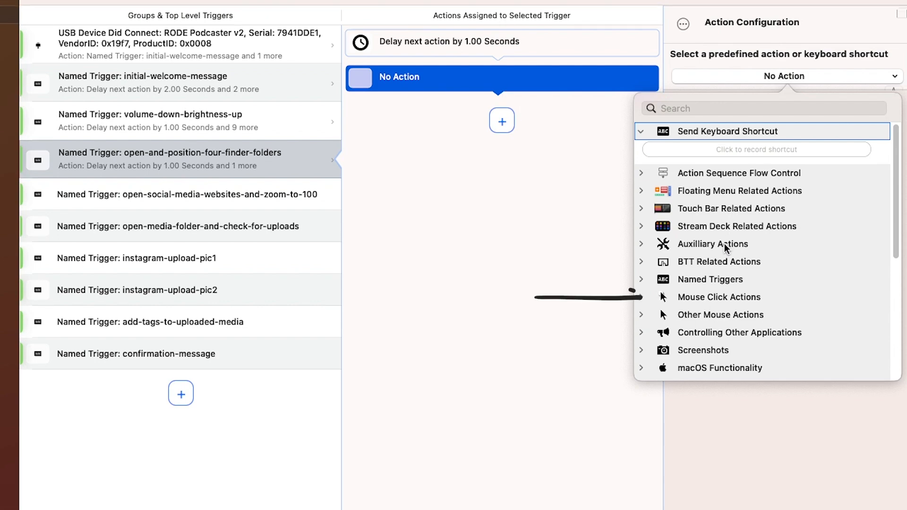
pyautogui.scroll(-2, 728, 276)
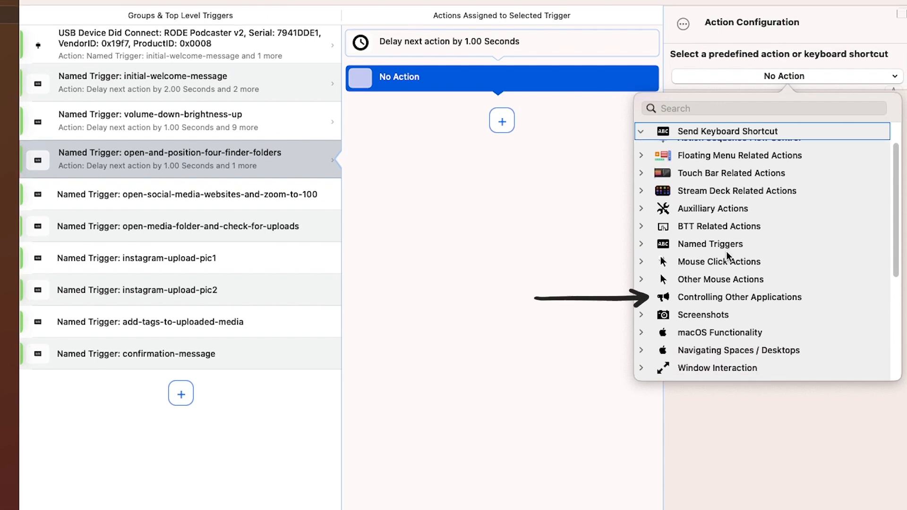
pyautogui.click(734, 298)
pyautogui.click(734, 299)
pyautogui.click(734, 298)
pyautogui.scroll(-1, 735, 302)
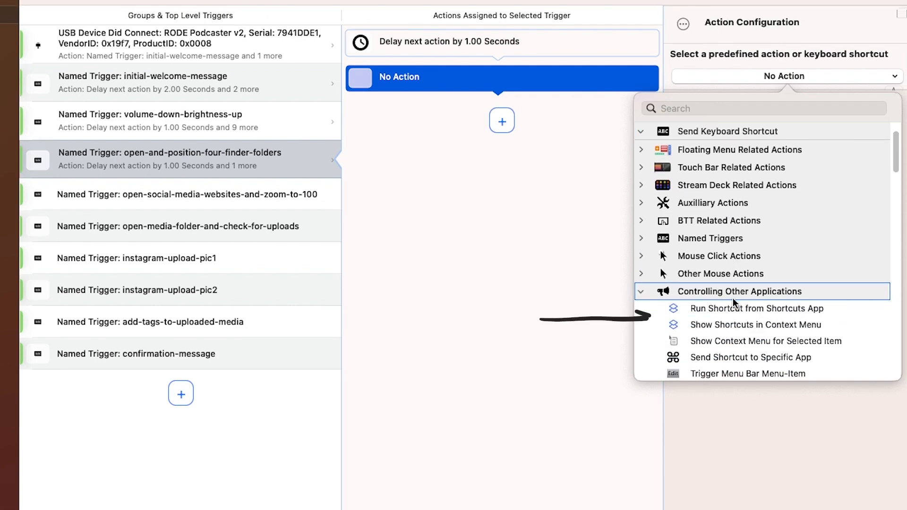
pyautogui.scroll(-2, 734, 303)
pyautogui.click(723, 318)
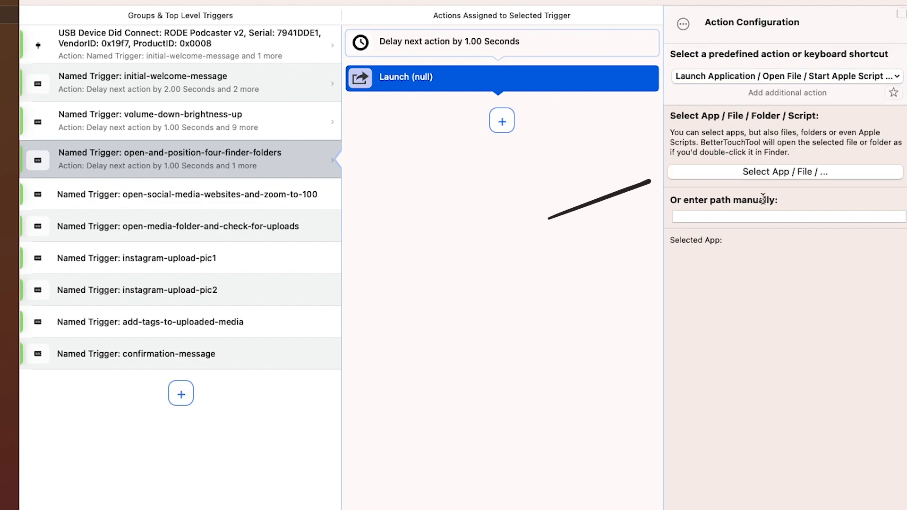
# - Choose folder 1 inside Btt-test-folders as the item for the launch action
pyautogui.click(793, 176)
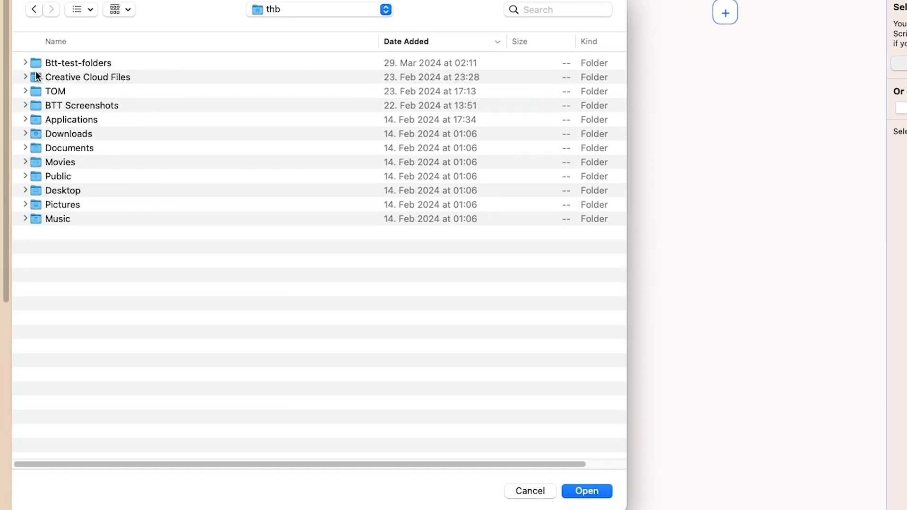
pyautogui.click(35, 65)
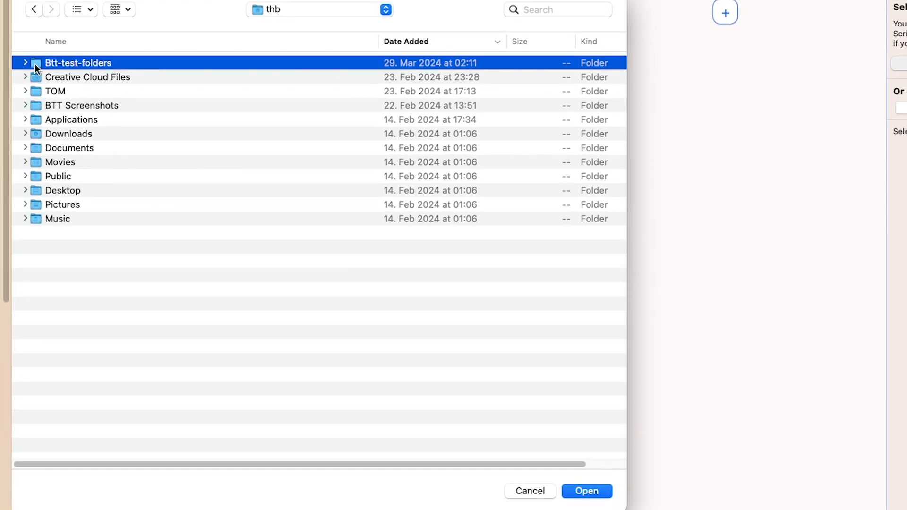
pyautogui.doubleClick(35, 63)
pyautogui.click(36, 106)
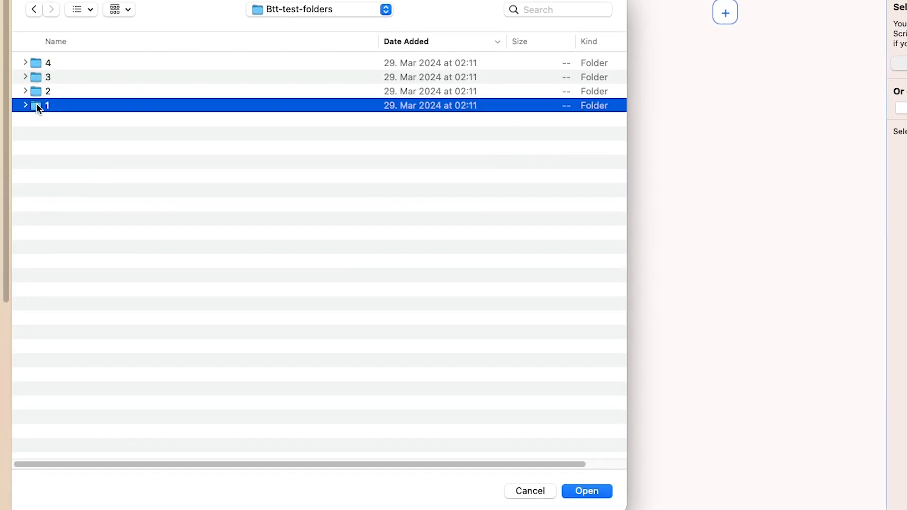
pyautogui.click(591, 492)
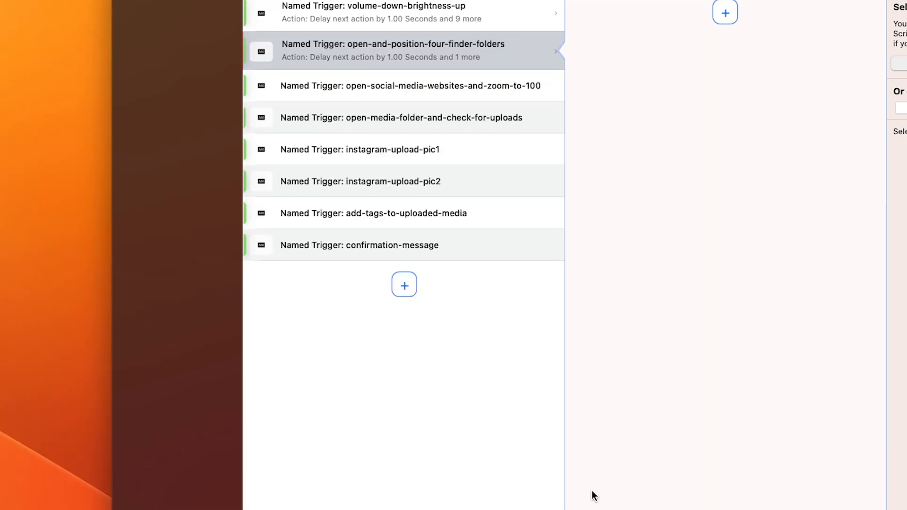
# - Add a Delay Next Action (blocking) of 1 second after the Launch 1 action and save it
pyautogui.click(726, 12)
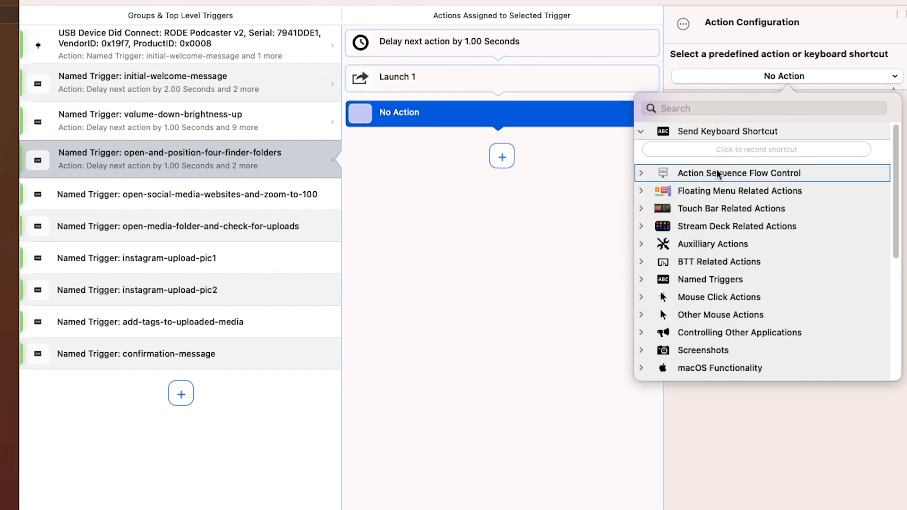
pyautogui.click(718, 173)
pyautogui.click(721, 191)
pyautogui.click(723, 162)
pyautogui.write('2')
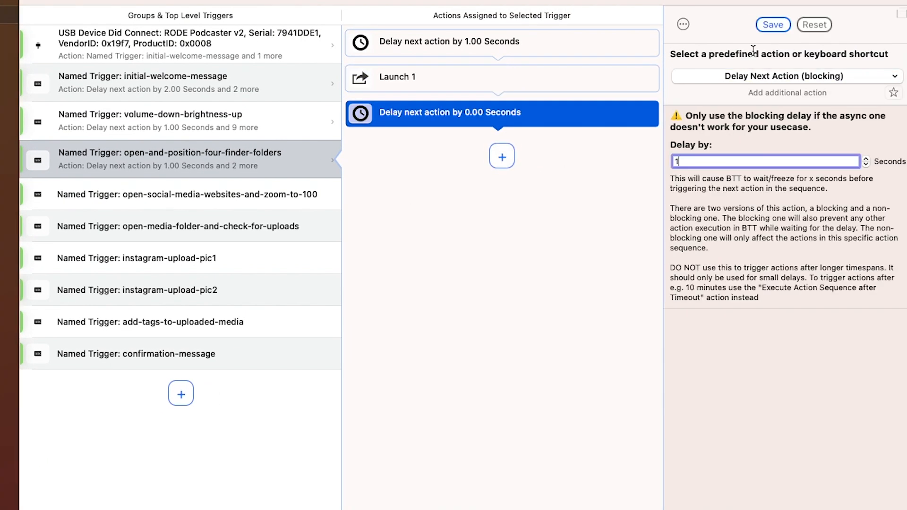
pyautogui.click(777, 23)
# - Add a Custom Move / Resize Window action configured as folder1 after the second delay, and test-run the assigned actions
pyautogui.click(511, 157)
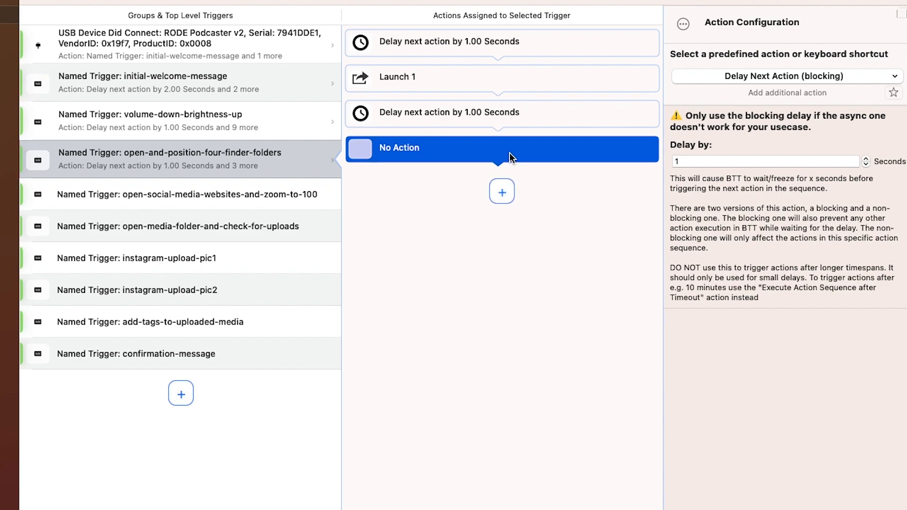
pyautogui.scroll(-5, 721, 258)
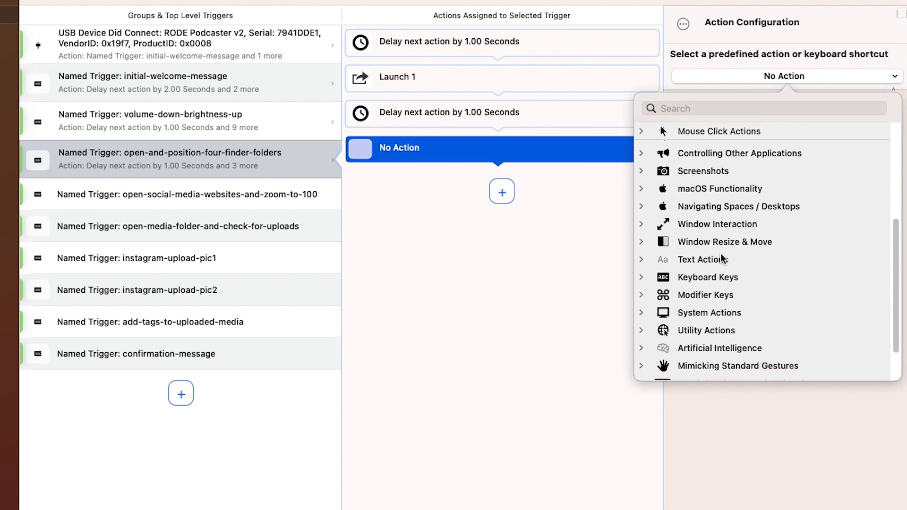
pyautogui.click(670, 204)
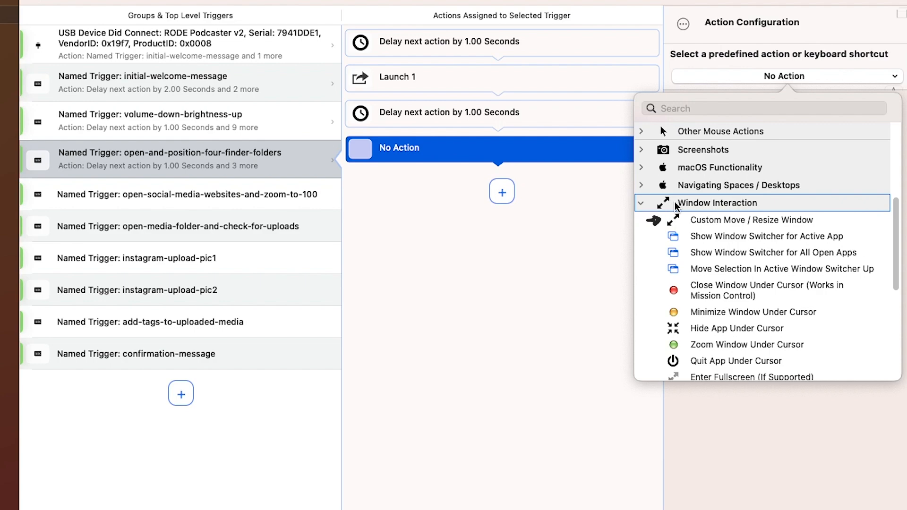
pyautogui.click(709, 220)
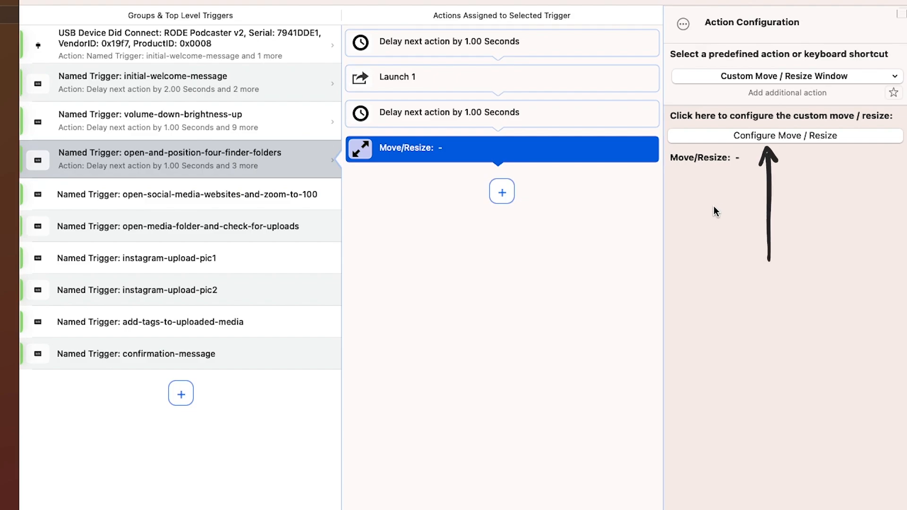
pyautogui.click(748, 145)
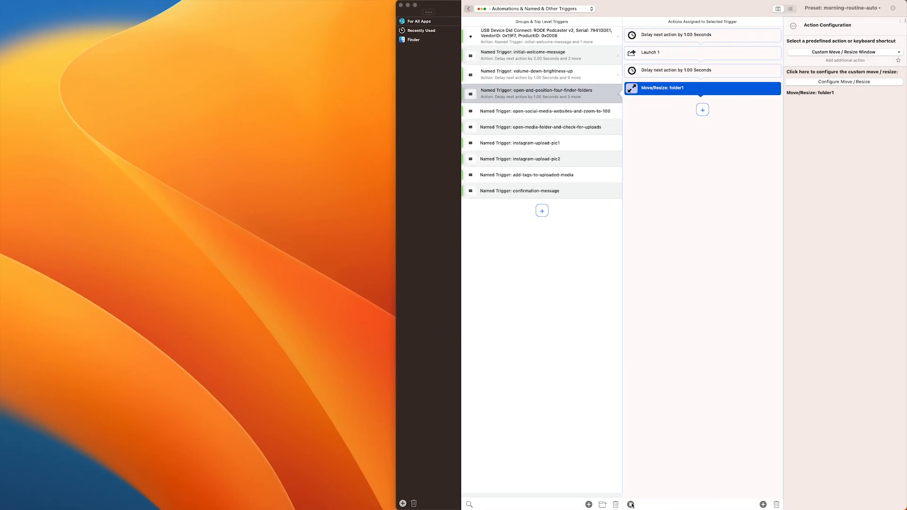
pyautogui.click(630, 504)
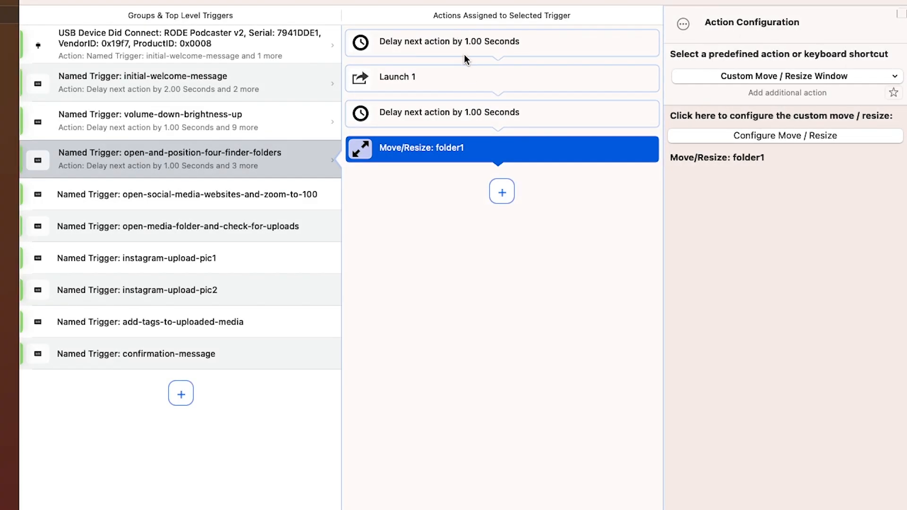
# - Copy all four actions of the sequence and paste them after the Move/Resize: folder1 action
pyautogui.click(684, 39)
pyautogui.keyDown('shift'); pyautogui.click(472, 150); pyautogui.keyUp('shift')
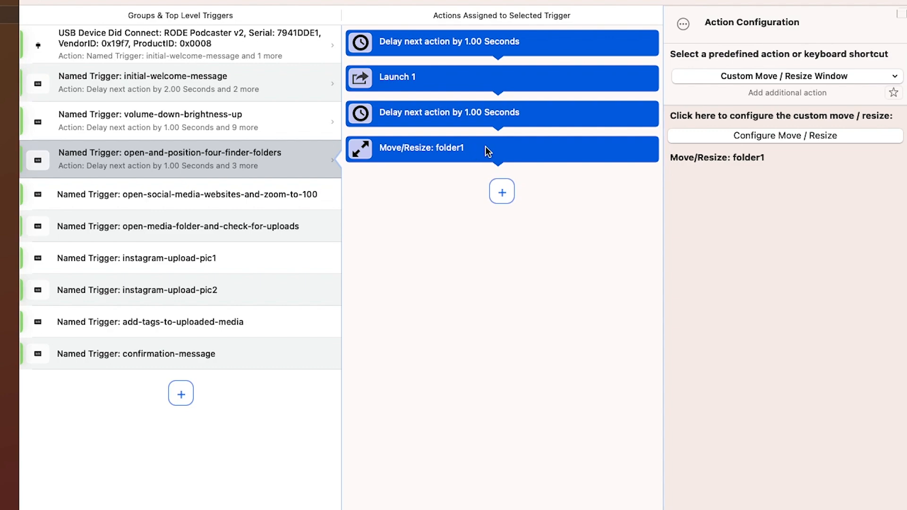
pyautogui.press('super+c')
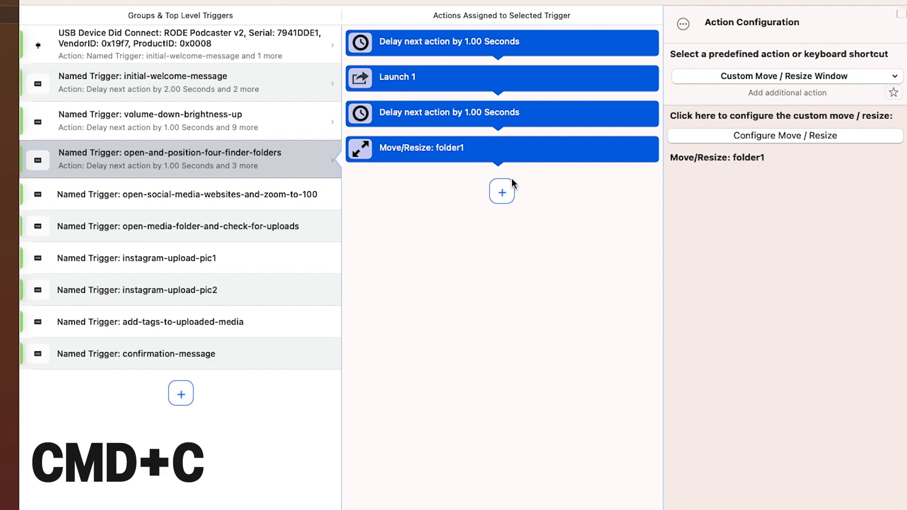
pyautogui.click(541, 154)
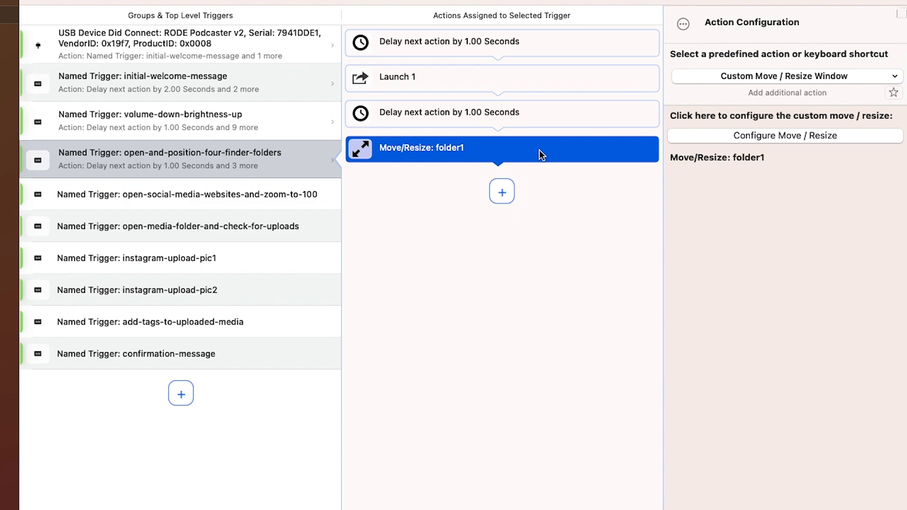
pyautogui.press('super+v')
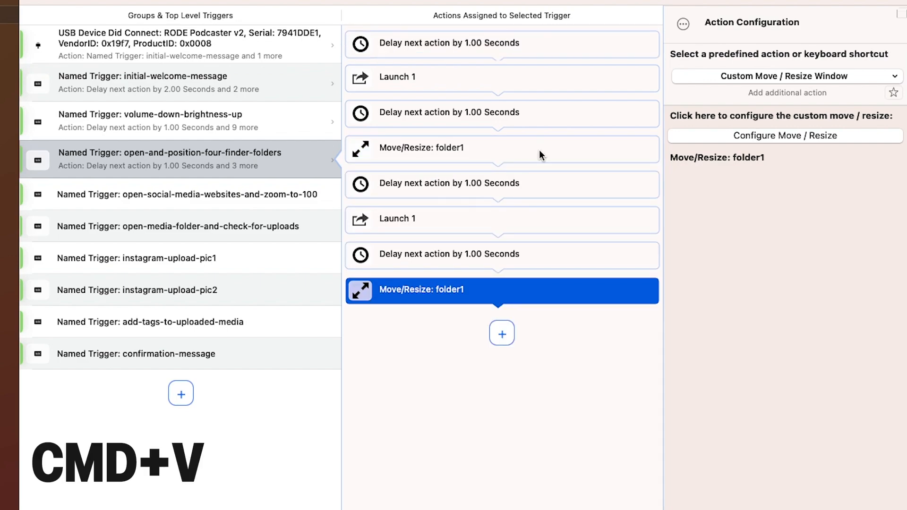
# - Set the second launch action to open folder 2 inside Btt-test-folders
pyautogui.click(528, 220)
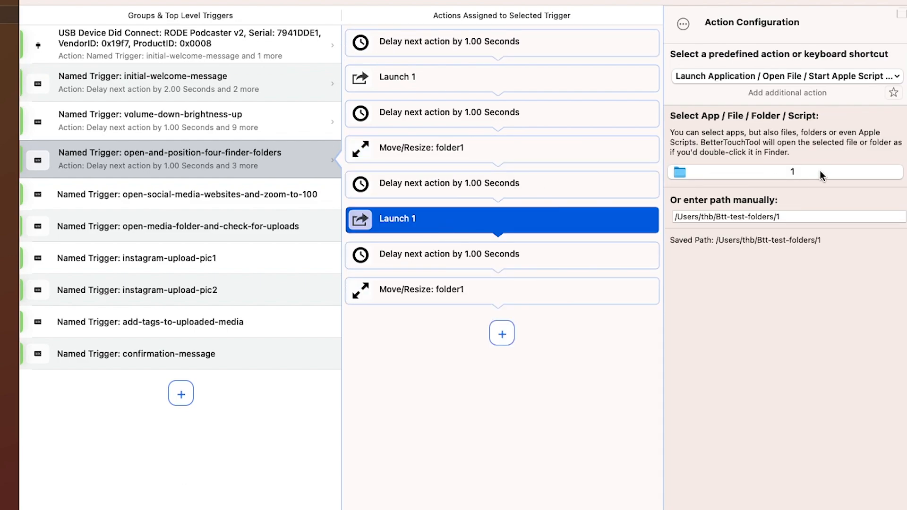
pyautogui.click(821, 173)
pyautogui.press('super+Up')
pyautogui.click(243, 88)
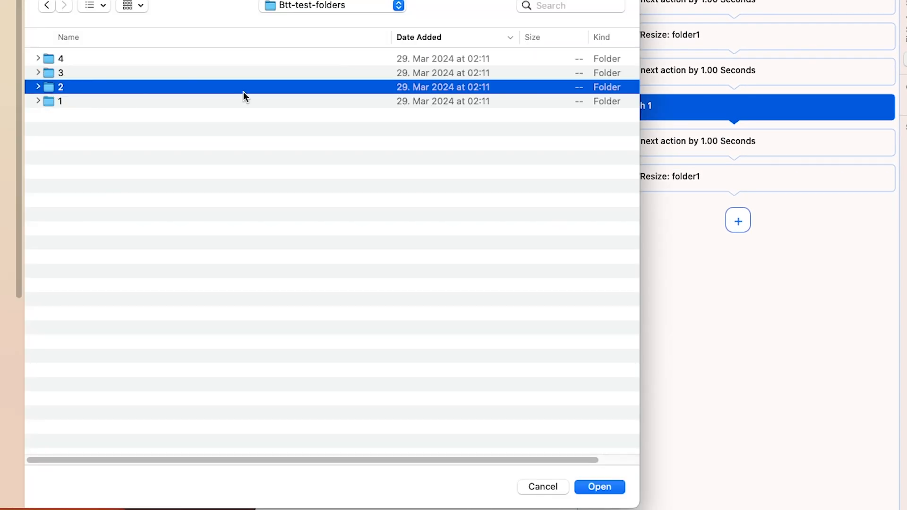
pyautogui.press('Return')
# - Set the X offset of the last Move/Resize action to 25% of the screen width and save it
pyautogui.click(492, 288)
pyautogui.click(709, 136)
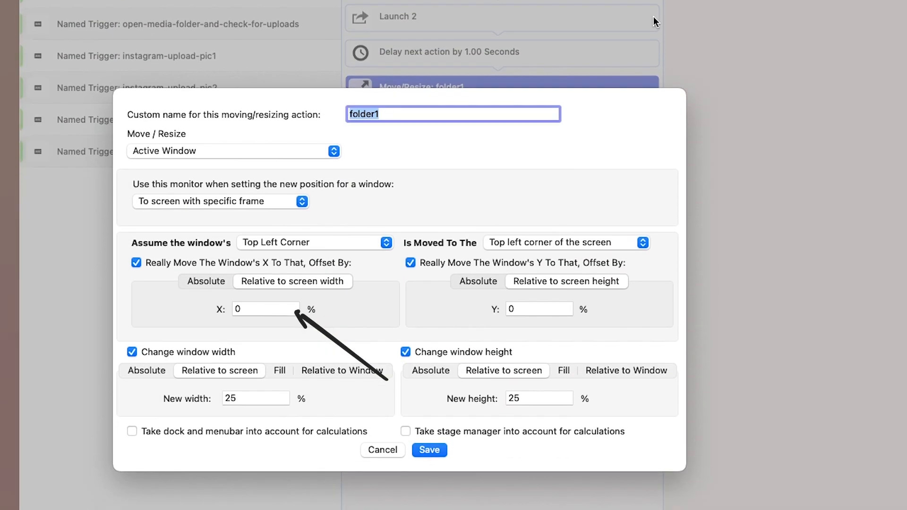
pyautogui.click(222, 296)
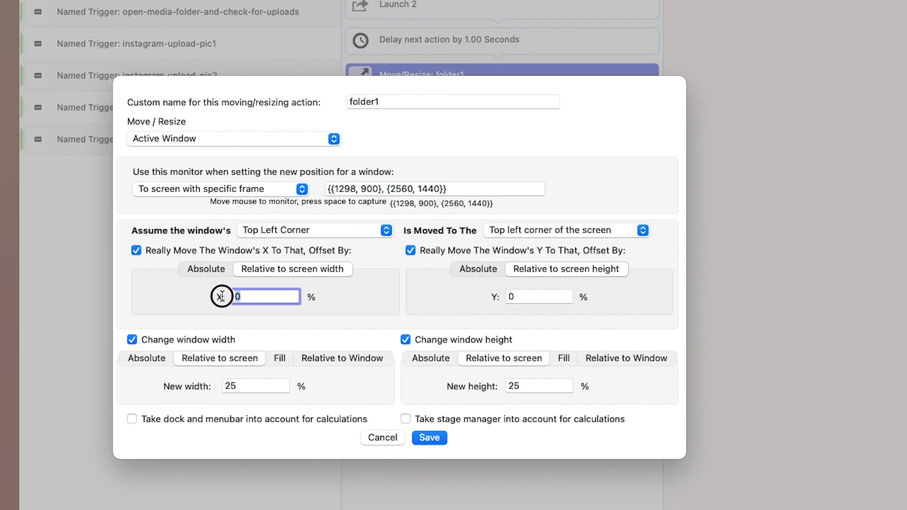
pyautogui.write('25')
pyautogui.click(436, 440)
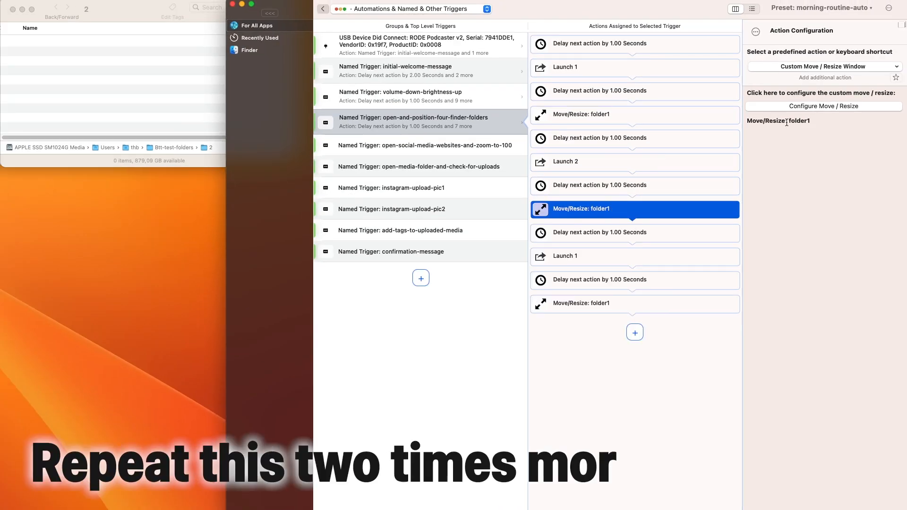
# - Rename the Move/Resize action that follows Launch 2 as folder2 and save it
pyautogui.click(786, 106)
pyautogui.click(586, 227)
pyautogui.press('BackSpace')
pyautogui.write('2')
pyautogui.click(568, 459)
# - Set the third launch action to open folder 3 inside Btt-test-folders
pyautogui.click(606, 257)
pyautogui.click(813, 131)
pyautogui.doubleClick(189, 140)
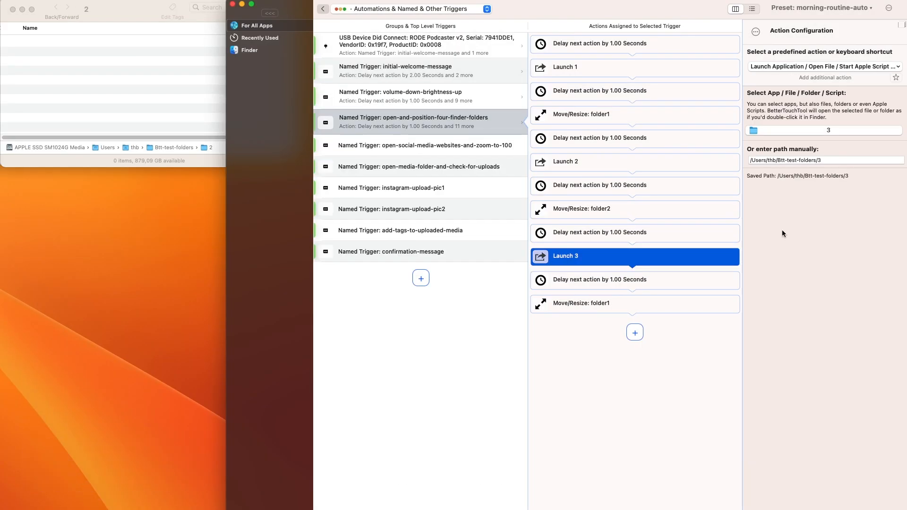
# - Rename the third Move/Resize action as folder3, set its Y offset to 25% of the screen height, and save it
pyautogui.click(606, 304)
pyautogui.click(787, 107)
pyautogui.click(586, 227)
pyautogui.press('BackSpace')
pyautogui.write('3')
pyautogui.doubleClick(647, 357)
pyautogui.write('25')
pyautogui.click(586, 451)
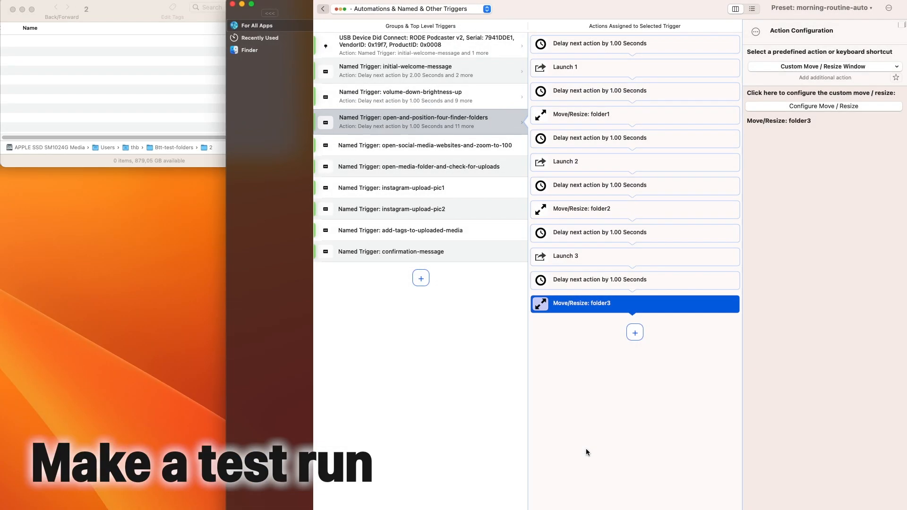
# - Paste the four copied actions after Move/Resize: folder3 and set their launch action to open folder 4
pyautogui.press('super+v')
pyautogui.click(645, 352)
pyautogui.click(853, 131)
pyautogui.doubleClick(189, 131)
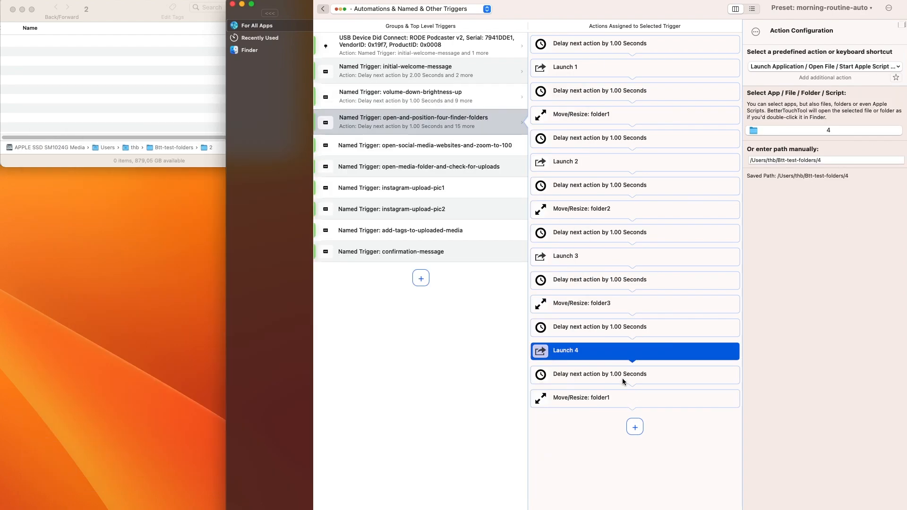
# - Rename the fourth Move/Resize action as folder4, set both its X and Y offsets to 25%, and save it
pyautogui.click(648, 403)
pyautogui.doubleClick(648, 403)
pyautogui.click(608, 226)
pyautogui.moveTo(477, 355); pyautogui.dragTo(448, 357)
pyautogui.write('25')
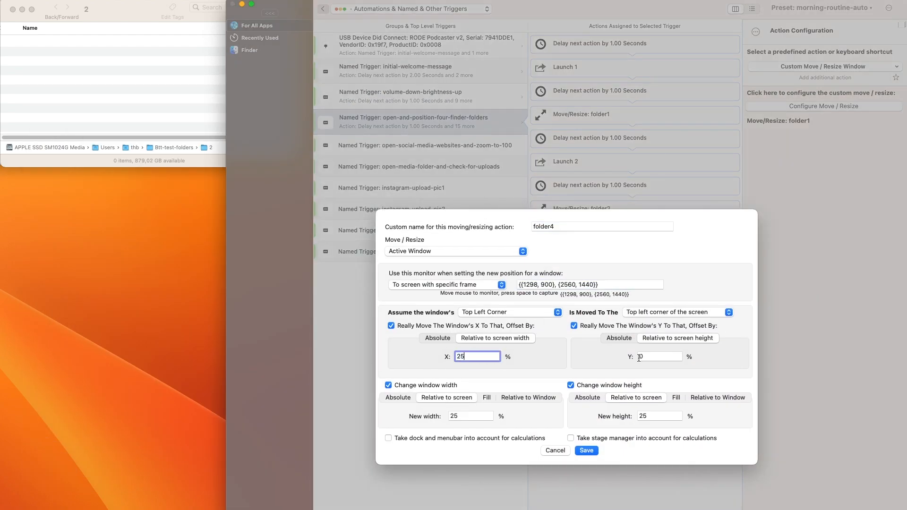
pyautogui.doubleClick(640, 357)
pyautogui.write('25')
pyautogui.click(587, 452)
# - Copy the name open-and-position-four-finder-folders and add a new action at the end of the USB Device Did Connect trigger
pyautogui.click(426, 119)
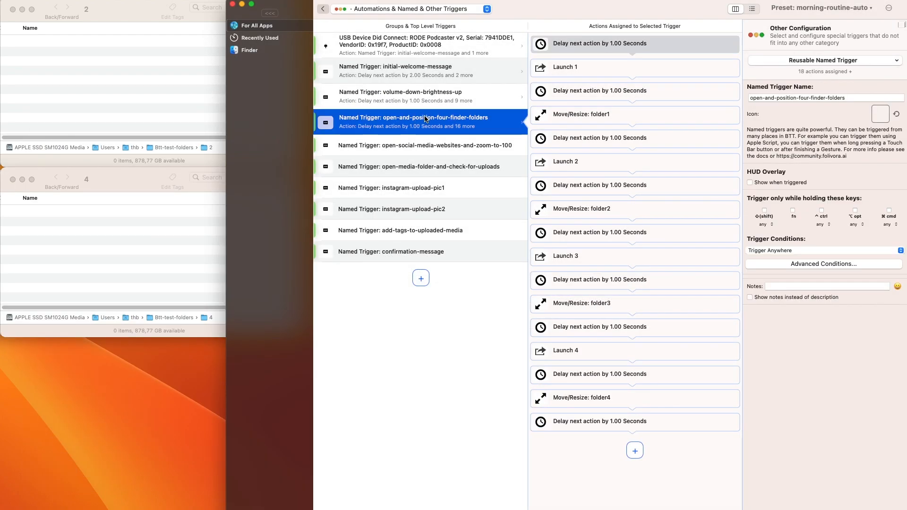
pyautogui.tripleClick(840, 97)
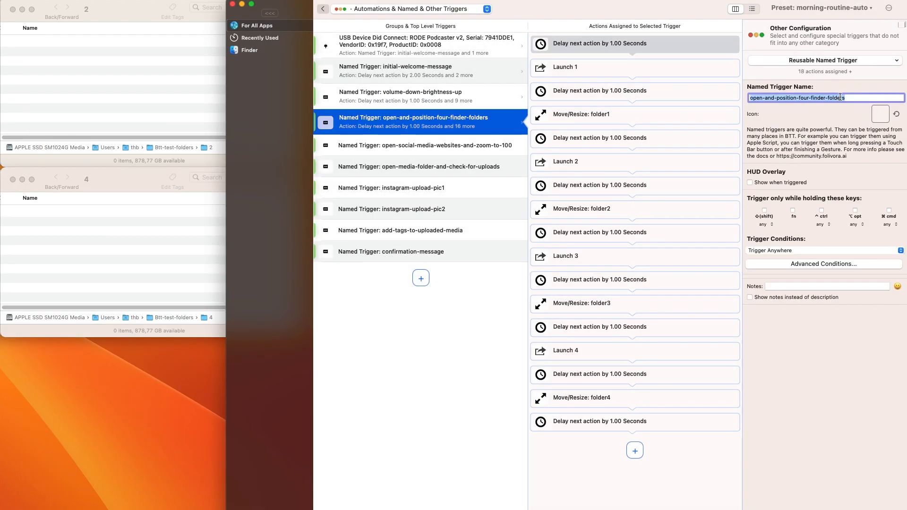
pyautogui.click(500, 40)
pyautogui.click(633, 43)
pyautogui.click(635, 95)
pyautogui.moveTo(641, 84); pyautogui.dragTo(644, 105)
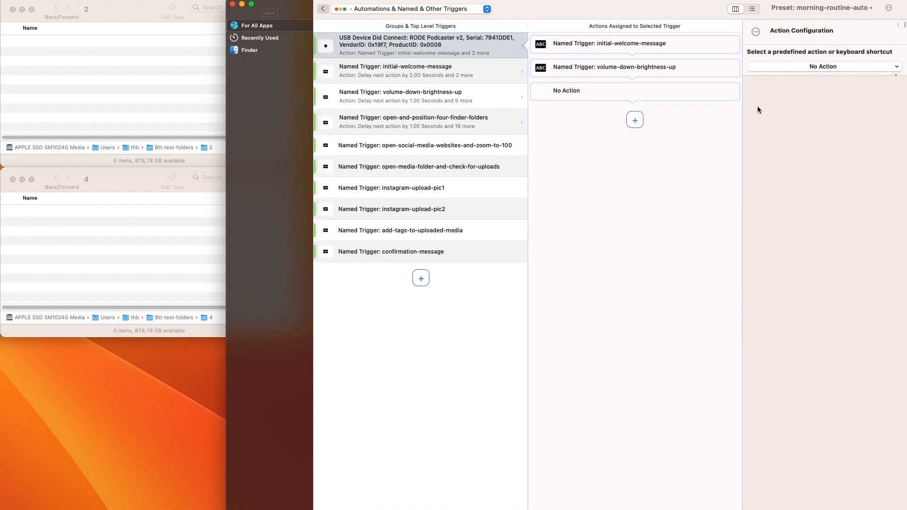
# - Make the new action a Trigger Named Trigger for open-and-position-four-finder-folders and save it
pyautogui.click(676, 98)
pyautogui.click(854, 65)
pyautogui.click(766, 203)
pyautogui.click(773, 185)
pyautogui.click(797, 104)
pyautogui.press('super+v')
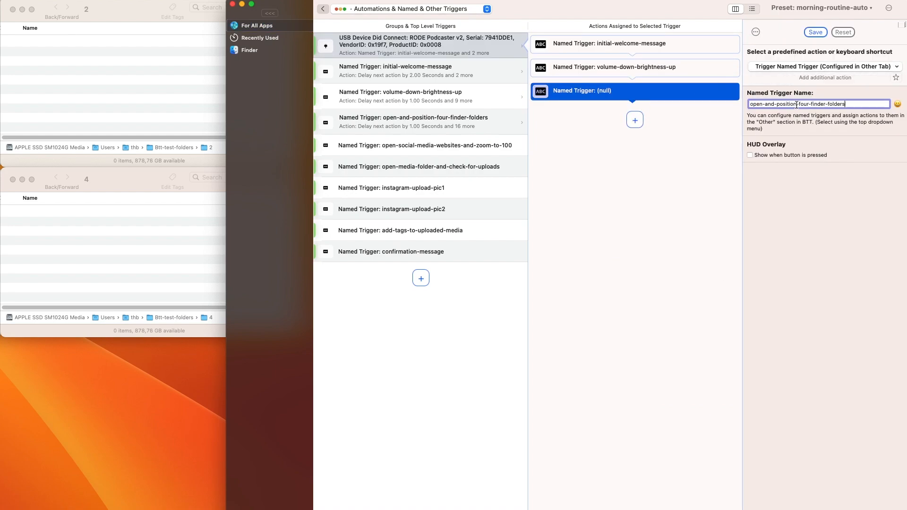
pyautogui.click(816, 33)
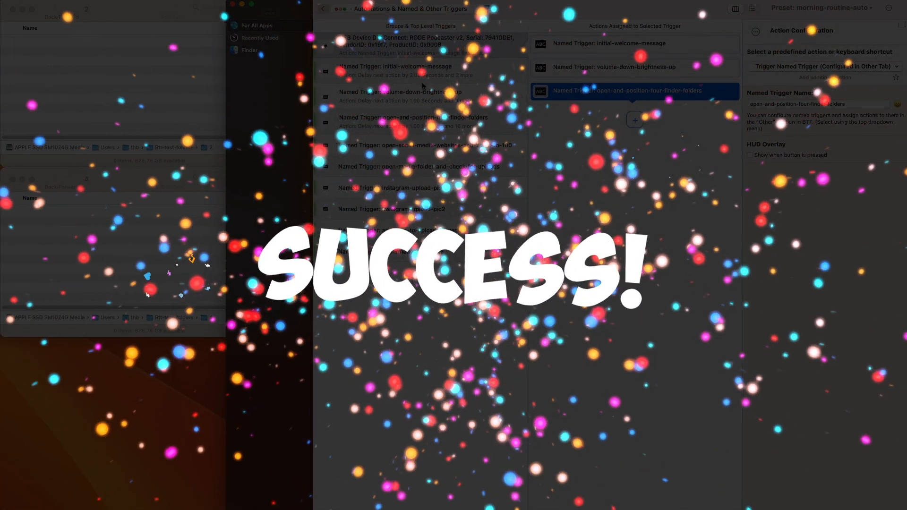
# - Assign a Delay Next Action (blocking) of 1 second to the open-social-media-websites-and-zoom-to-100 trigger and save it
pyautogui.click(420, 145)
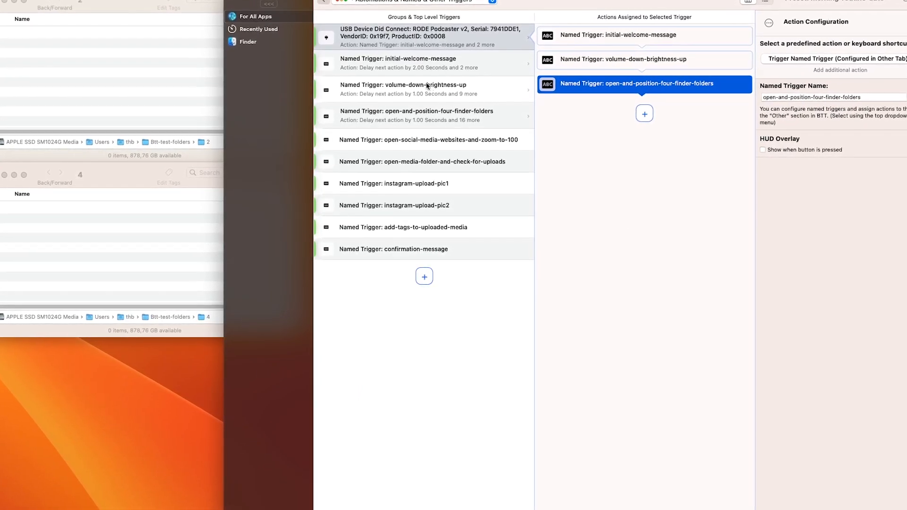
pyautogui.click(425, 139)
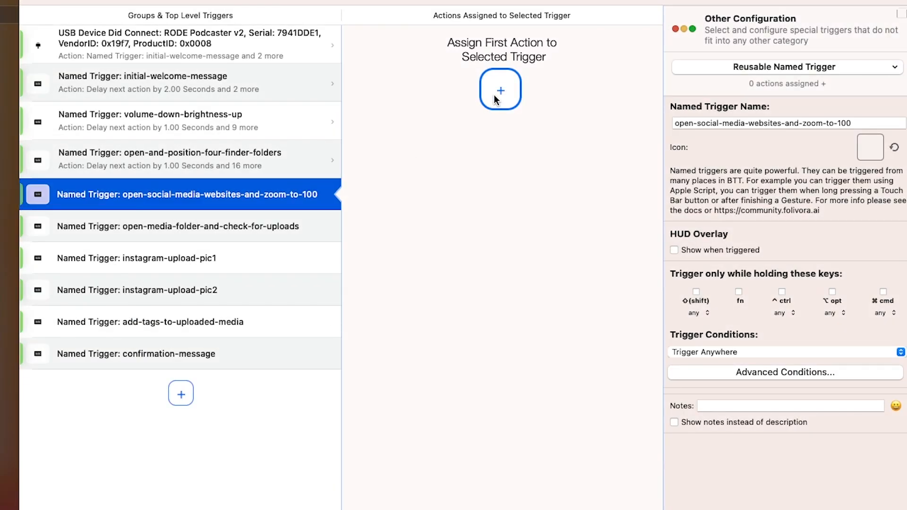
pyautogui.click(667, 50)
pyautogui.click(743, 172)
pyautogui.click(739, 188)
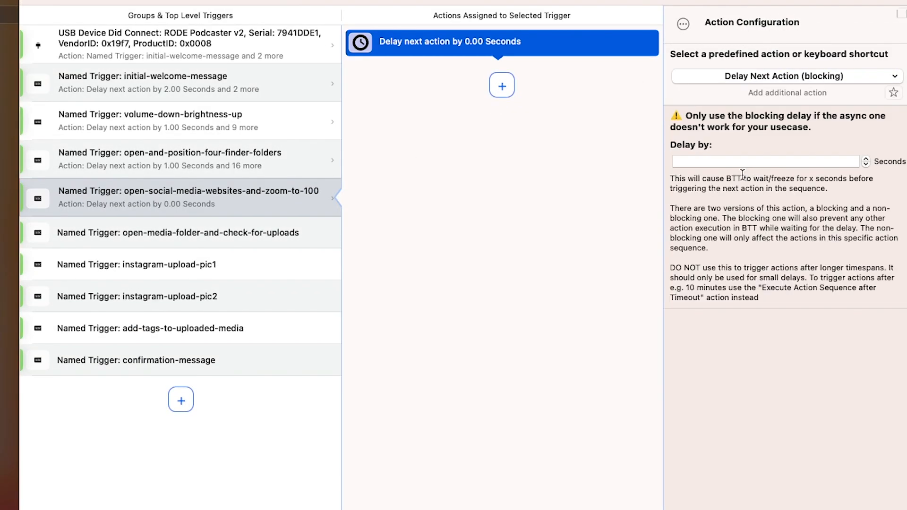
pyautogui.click(744, 162)
pyautogui.write('1')
pyautogui.click(770, 27)
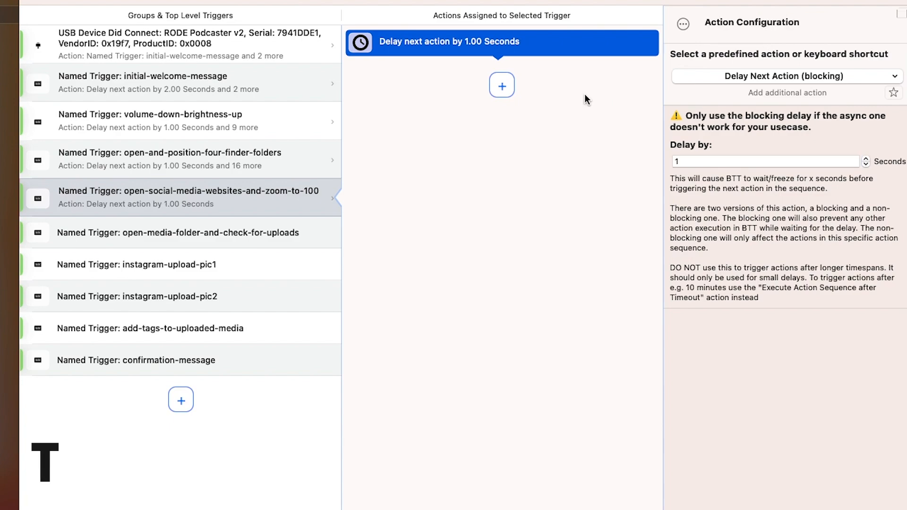
# - Add an Open URL / Open URL With Selection action after the delay, using Chrome as its browser
pyautogui.click(502, 86)
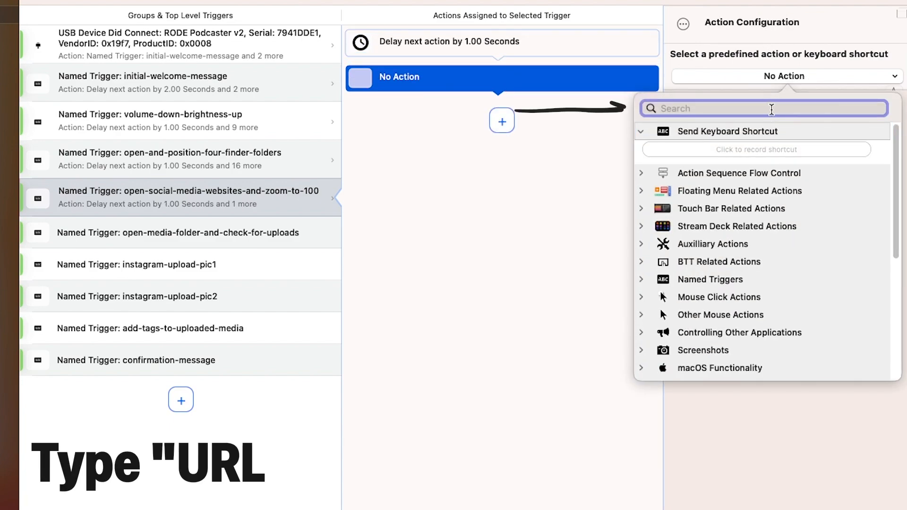
pyautogui.write('url')
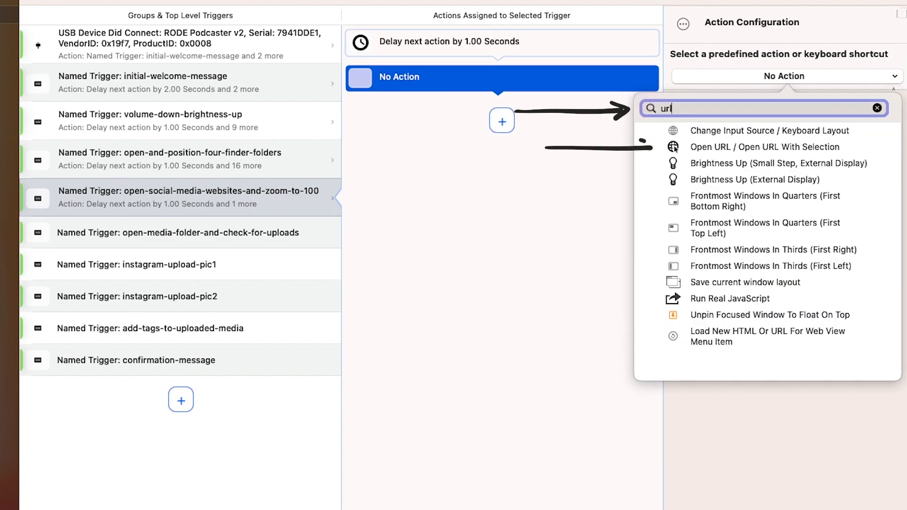
pyautogui.click(799, 150)
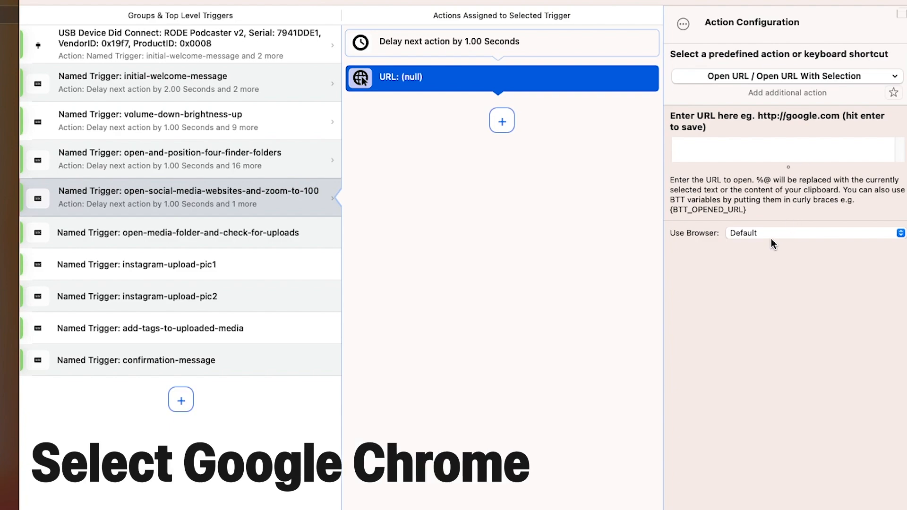
pyautogui.click(773, 241)
pyautogui.click(765, 274)
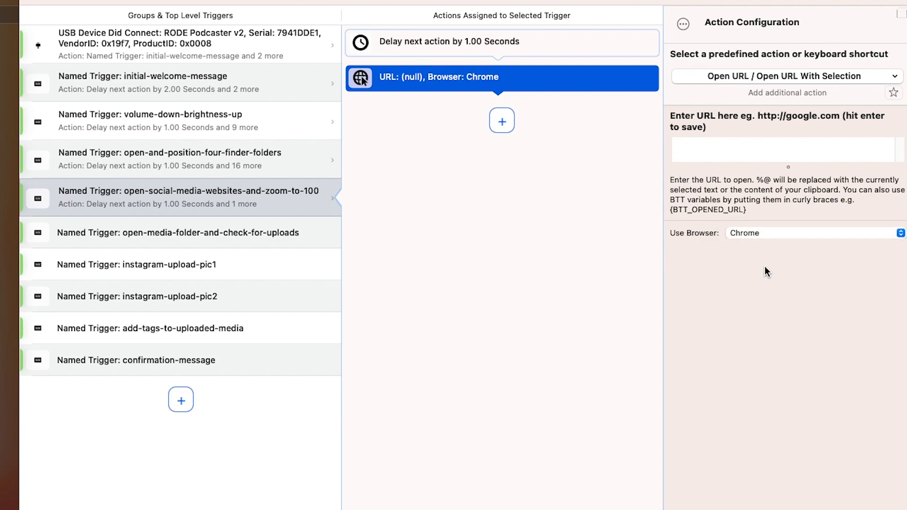
pyautogui.click(729, 142)
pyautogui.press('super+space')
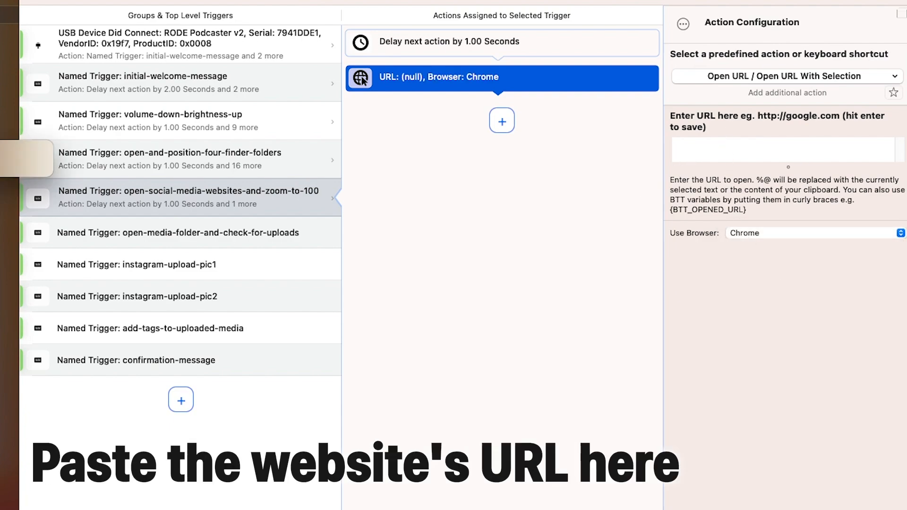
pyautogui.write('ch')
pyautogui.press('Return')
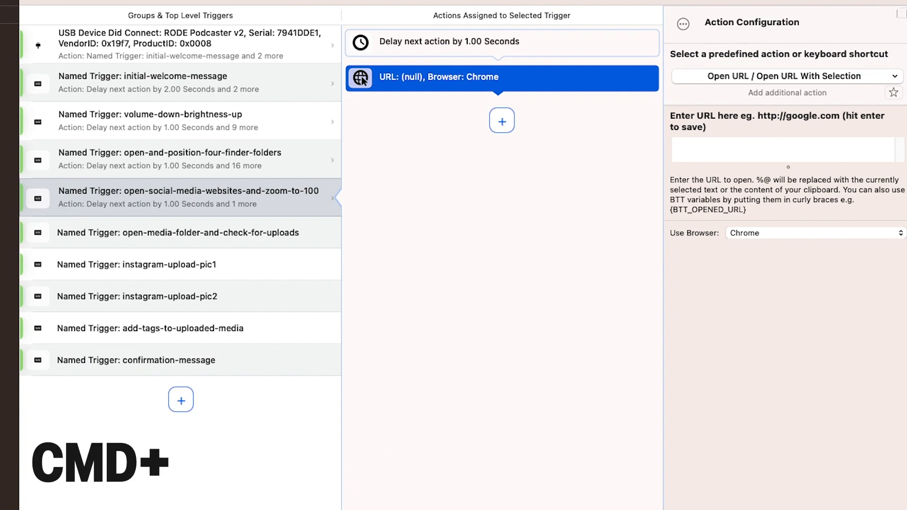
pyautogui.click(779, 151)
pyautogui.write('https://twitter.com/MacAutomWithTom')
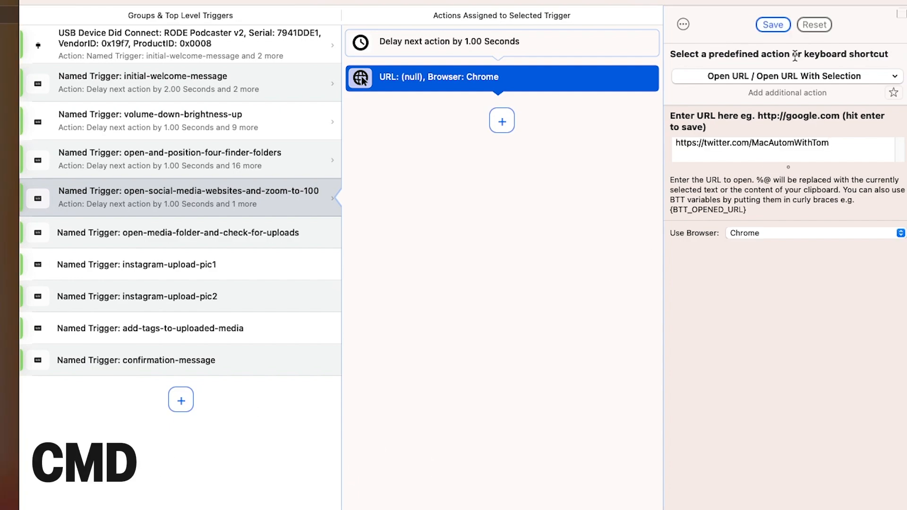
pyautogui.press('Return')
# - Duplicate the Twitter URL action six times within the same sequence
pyautogui.press('super+d')
pyautogui.press('super+d')
pyautogui.press('super+d')
pyautogui.press('super+v')
pyautogui.press('super+v')
pyautogui.press('super+v')
pyautogui.click(477, 79)
pyautogui.click(543, 114)
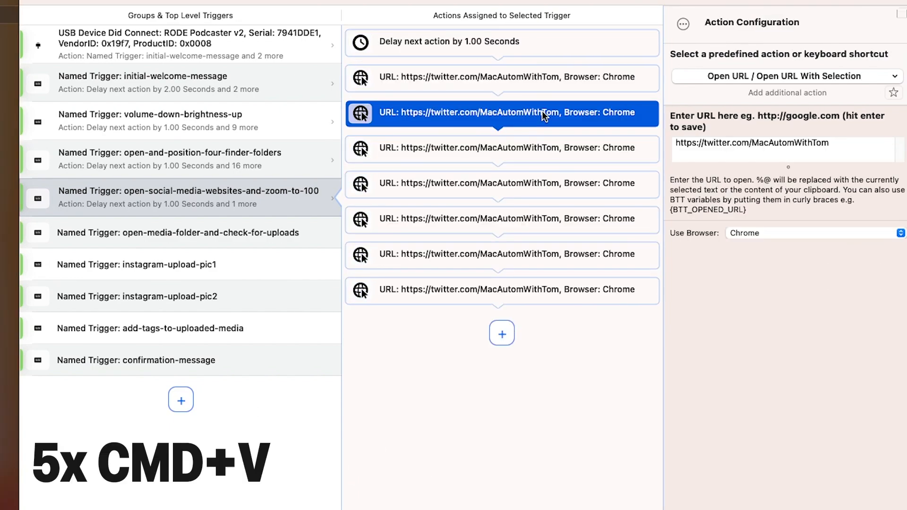
pyautogui.click(785, 143)
pyautogui.press('super+a')
pyautogui.write('https://www.instagram.com/macautomationwithtom/')
pyautogui.click(780, 26)
pyautogui.click(543, 158)
pyautogui.click(787, 144)
pyautogui.press('super+a')
pyautogui.write('https://www.tiktok.com/@macautomationwithtom')
pyautogui.click(775, 25)
pyautogui.click(543, 203)
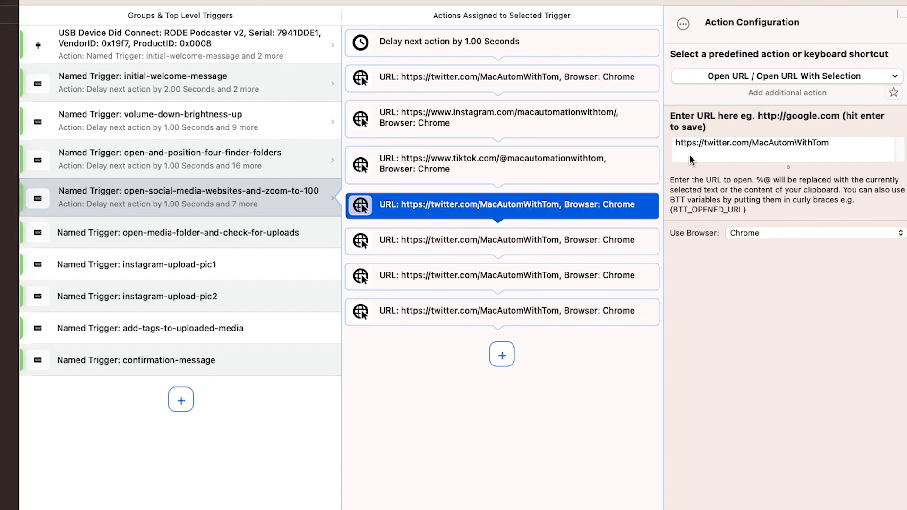
pyautogui.tripleClick(765, 144)
pyautogui.write('https://www.reddit.com/user/MacAutomationWithTom/')
pyautogui.click(776, 24)
pyautogui.click(499, 251)
pyautogui.tripleClick(765, 143)
pyautogui.write('https://www.fiverr.com/thesummaryguy')
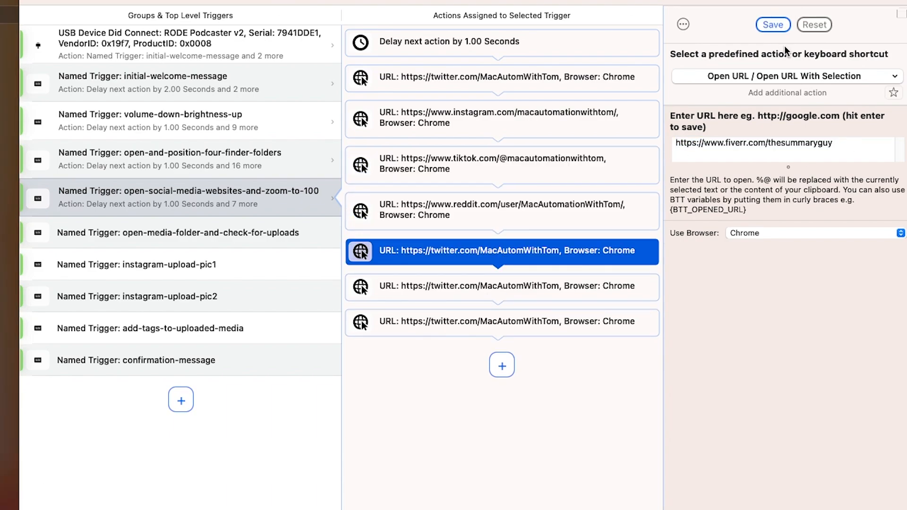
pyautogui.click(777, 25)
pyautogui.click(499, 286)
pyautogui.tripleClick(766, 144)
pyautogui.write('http://www.youtube.com/@MacAutomationWithTom')
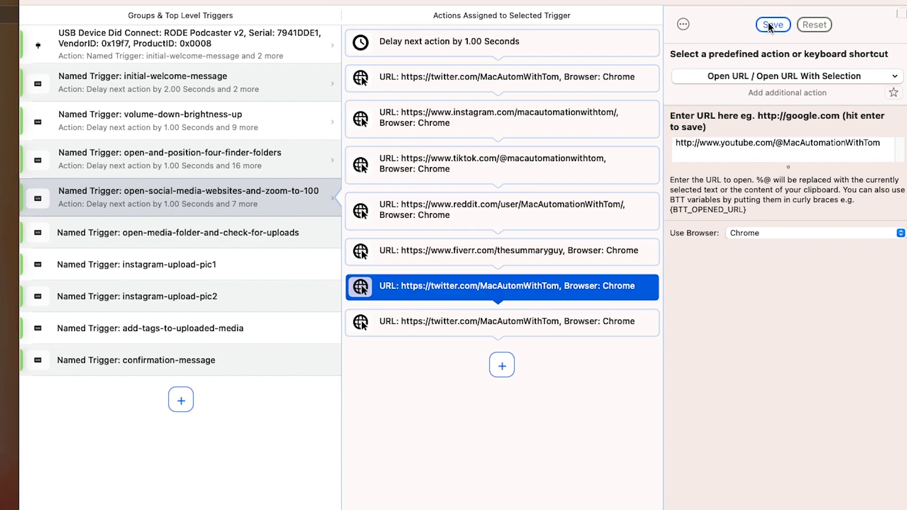
pyautogui.click(771, 26)
pyautogui.click(499, 333)
pyautogui.press('Delete')
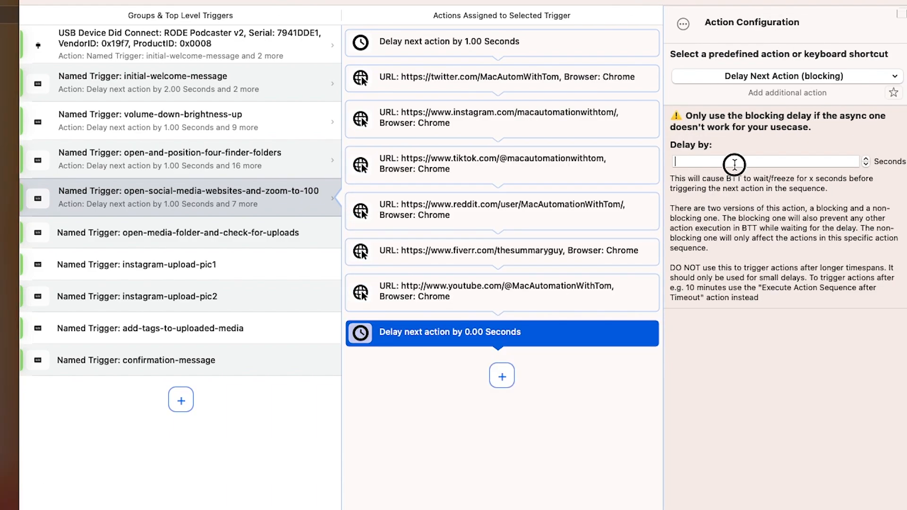
# - Set the Delay Next Action (blocking) at the end of the sequence to 5 seconds and save it
pyautogui.click(735, 163)
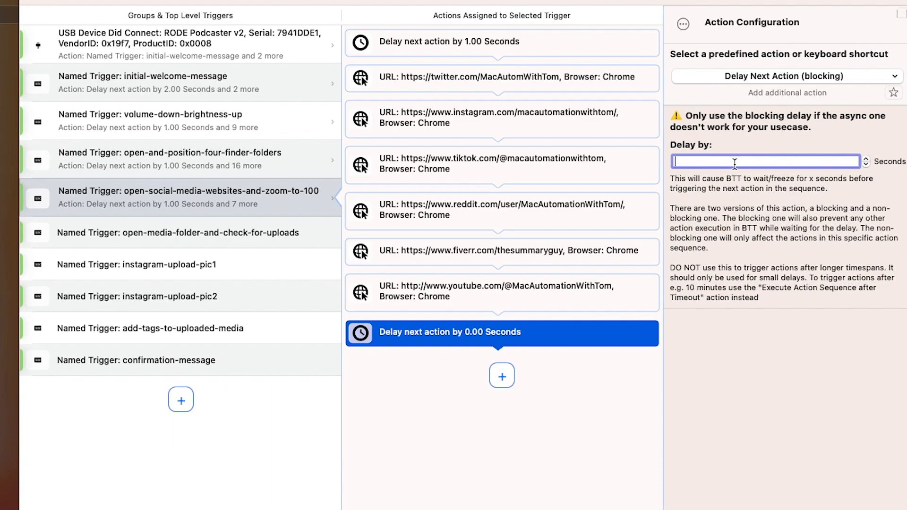
pyautogui.write('5')
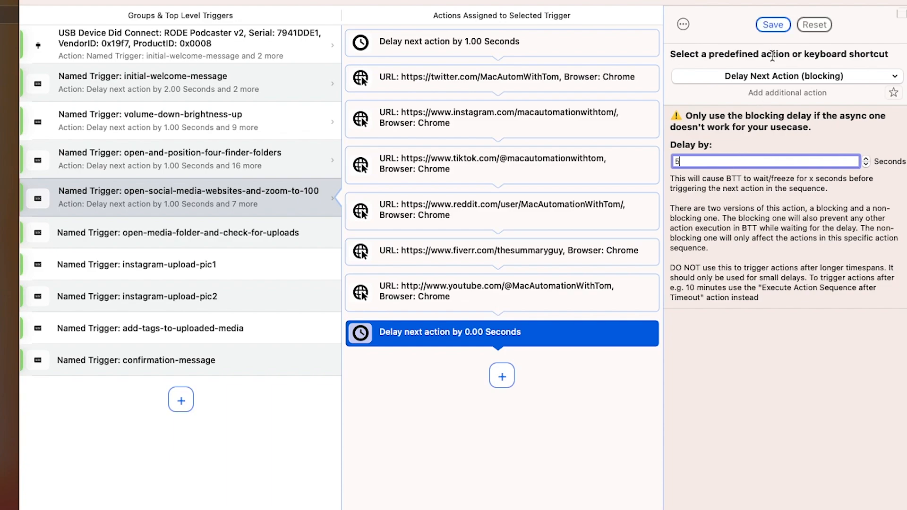
pyautogui.click(775, 25)
# - Copy the 1-second delay and paste it after each of the Twitter, Instagram, TikTok, Reddit and Fiverr URL actions
pyautogui.click(513, 46)
pyautogui.press('super+c')
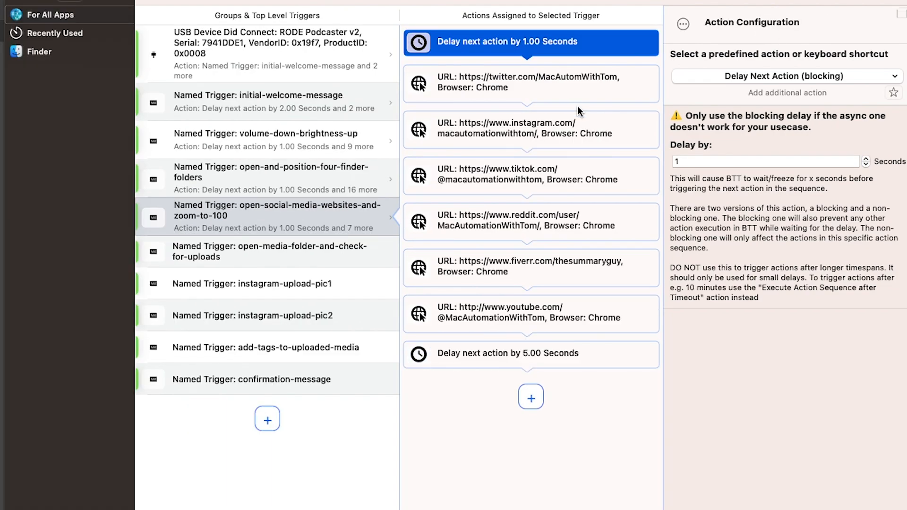
pyautogui.press('super+v')
pyautogui.moveTo(563, 88); pyautogui.dragTo(562, 146)
pyautogui.press('Down')
pyautogui.press('super+v')
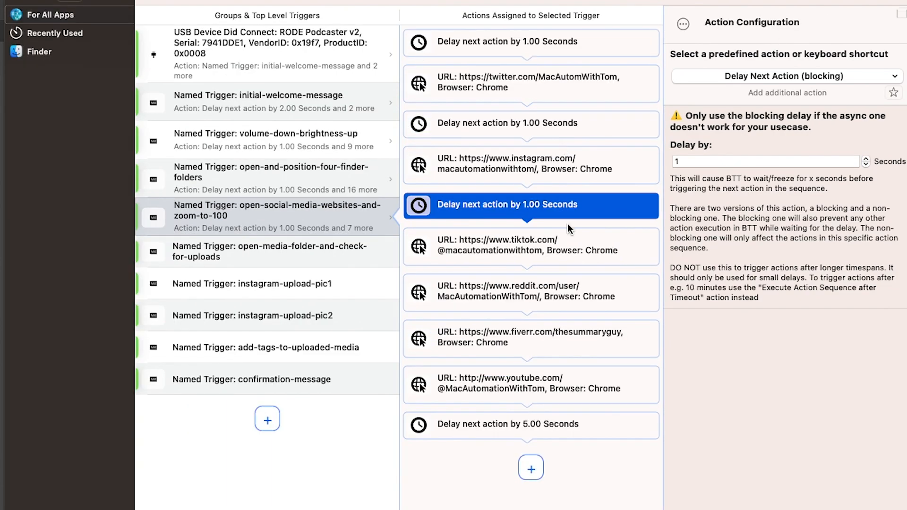
pyautogui.press('Down')
pyautogui.press('super+v')
pyautogui.press('Down')
pyautogui.press('super+v')
pyautogui.press('Down')
pyautogui.press('super+v')
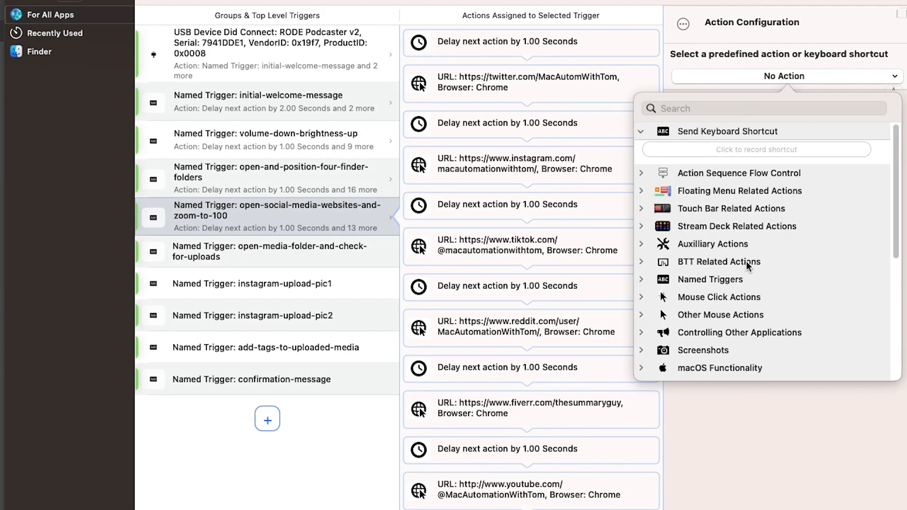
# - Add a Custom Move / Resize Window action named move-browser-window after the 5-second delay
pyautogui.scroll(-3, 745, 265)
pyautogui.click(679, 276)
pyautogui.click(744, 296)
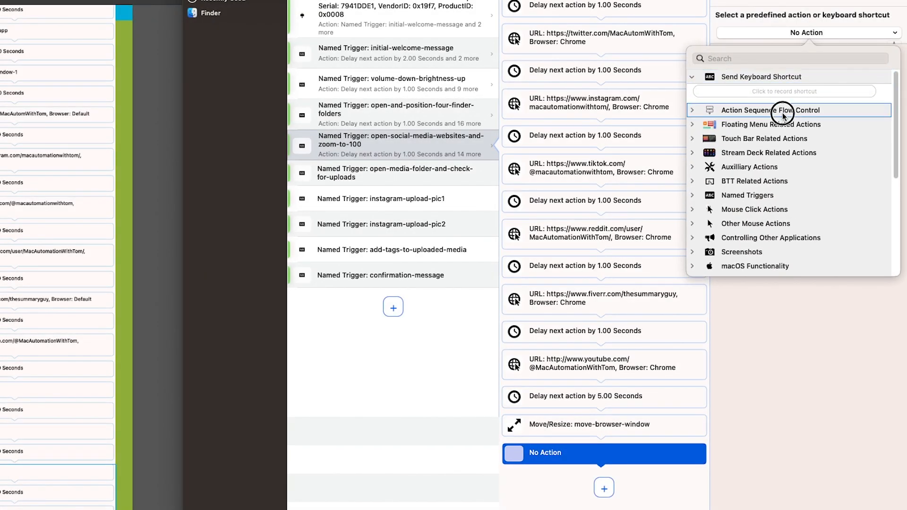
# - Turn the empty action after move-browser-window into a Delay Next Action (blocking) of 2 seconds and save it
pyautogui.click(780, 112)
pyautogui.click(766, 123)
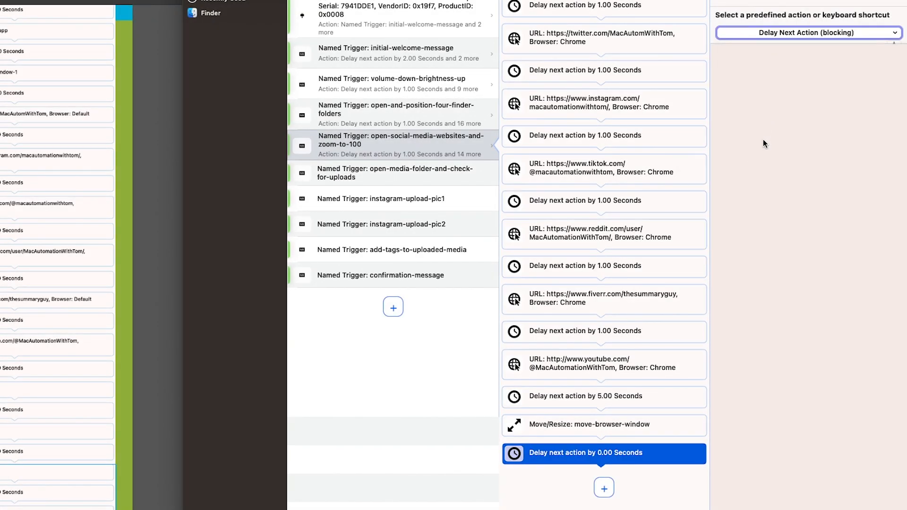
pyautogui.click(770, 101)
pyautogui.write('2')
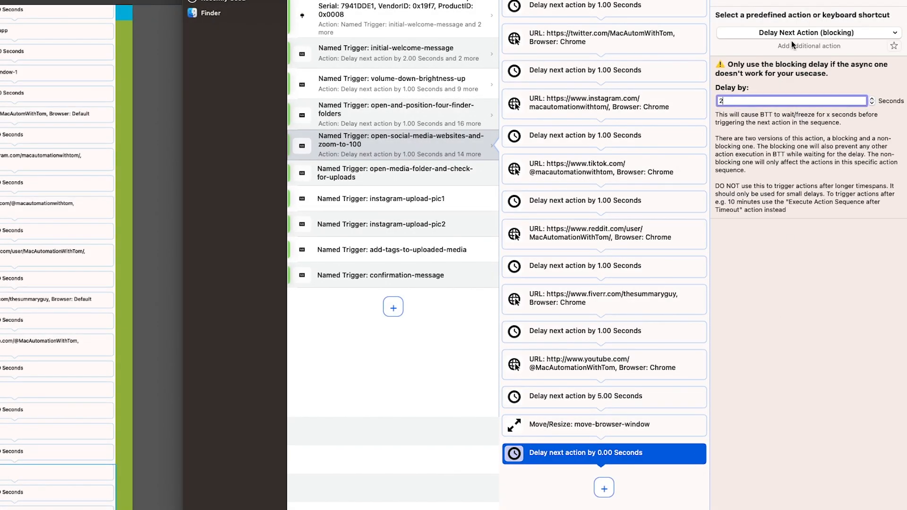
pyautogui.click(774, 128)
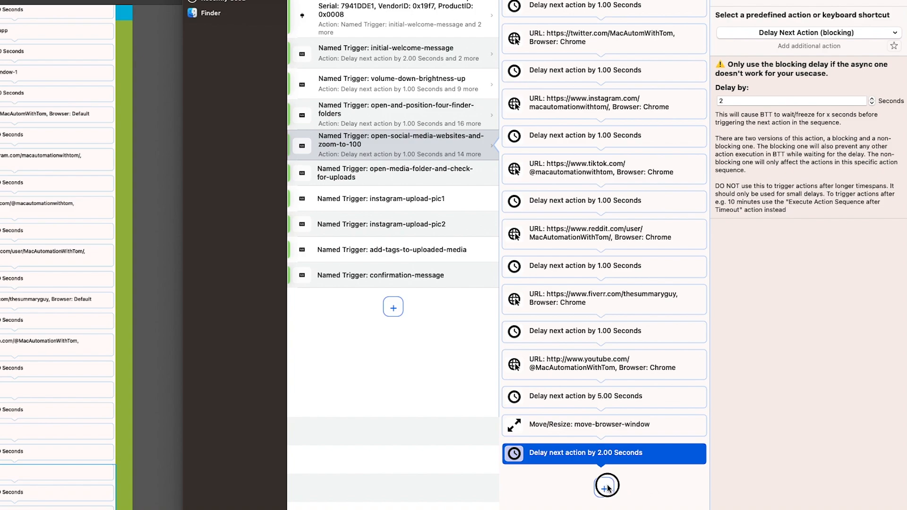
# - Add an action that sends the Control+Tab keyboard shortcut, followed by a 2-second delay
pyautogui.click(607, 487)
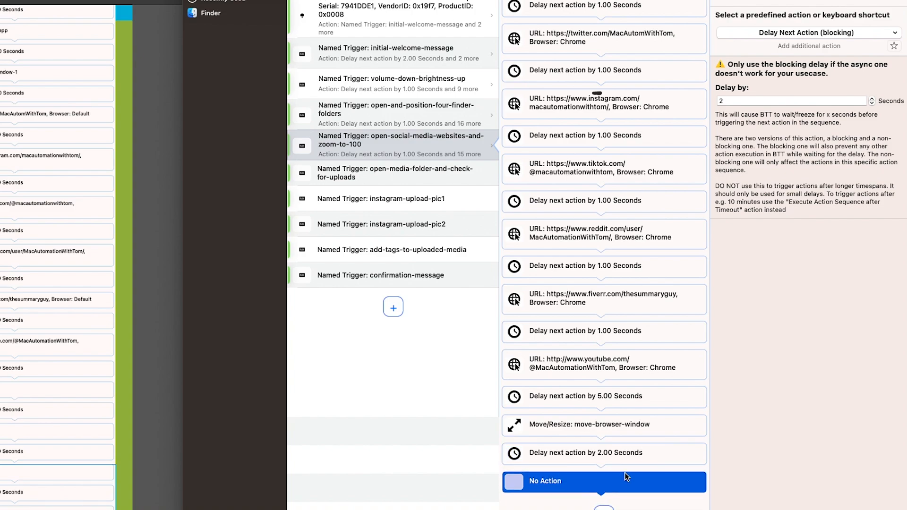
pyautogui.click(789, 92)
pyautogui.hotkey('ctrl', 'Tab')
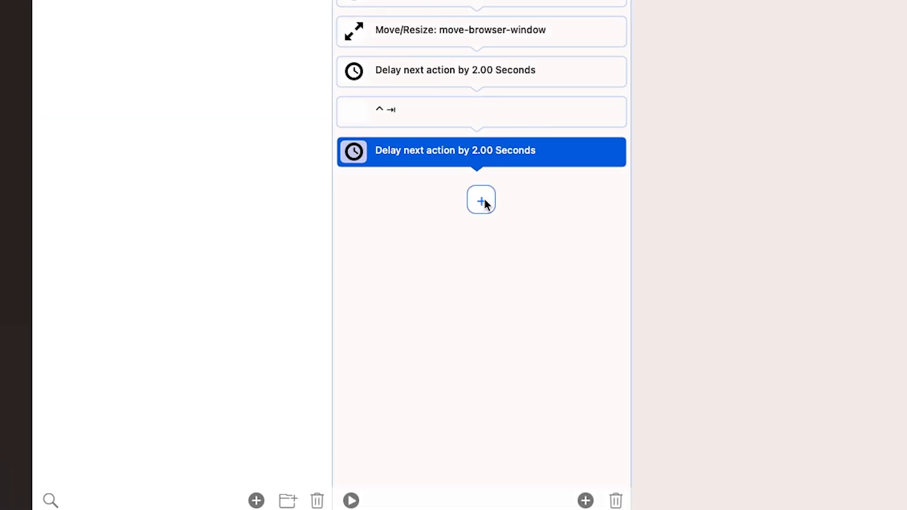
# - Add an action that sends the Command+0 keyboard shortcut, followed by a 1-second delay
pyautogui.click(482, 200)
pyautogui.press('super+0')
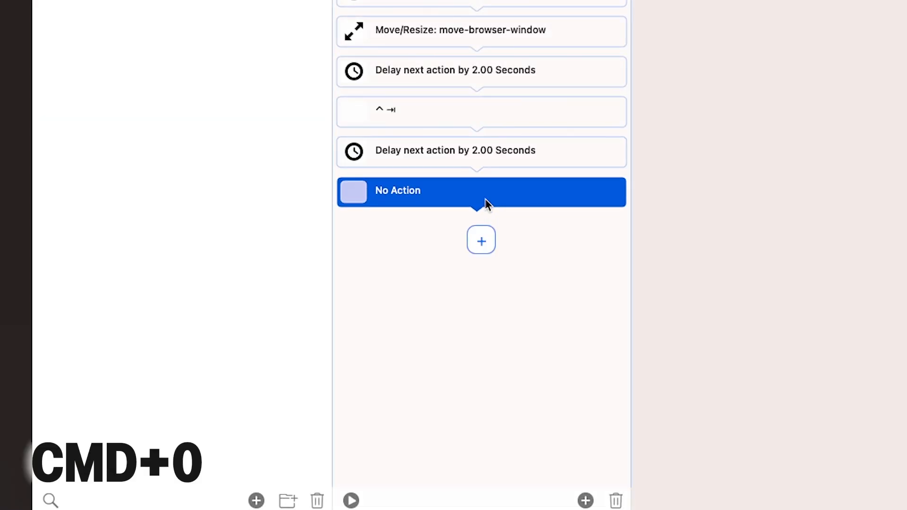
pyautogui.click(482, 241)
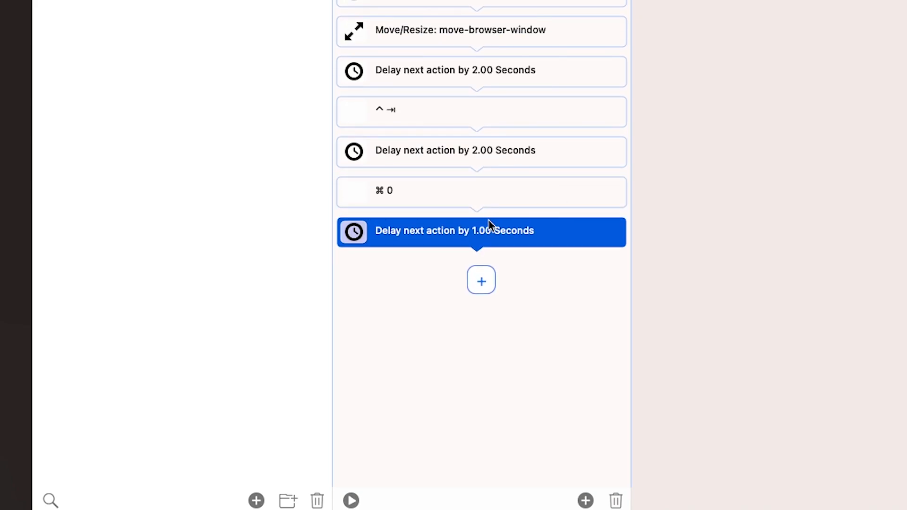
# - Copy the four actions from Control+Tab through the 1-second delay and paste them at the sequence's end until there are six sets
pyautogui.click(466, 117)
pyautogui.keyDown('shift'); pyautogui.click(473, 230); pyautogui.keyUp('shift')
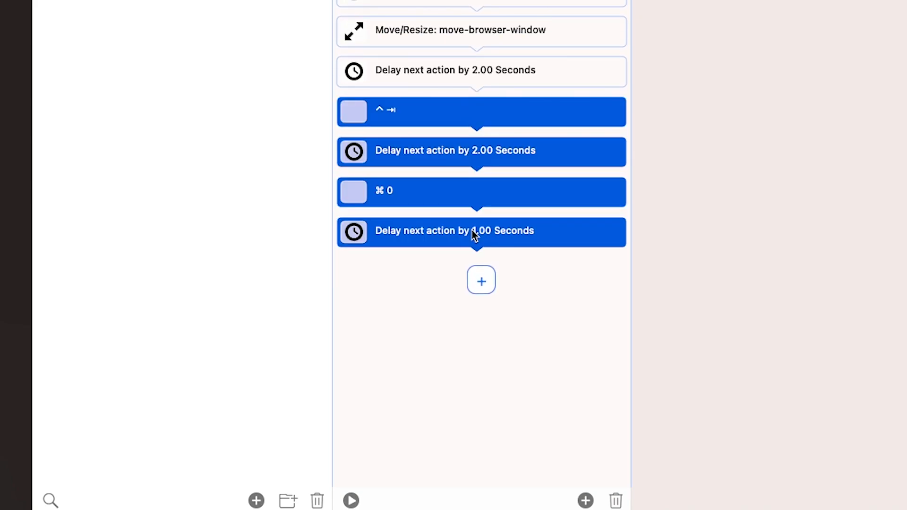
pyautogui.click(563, 237)
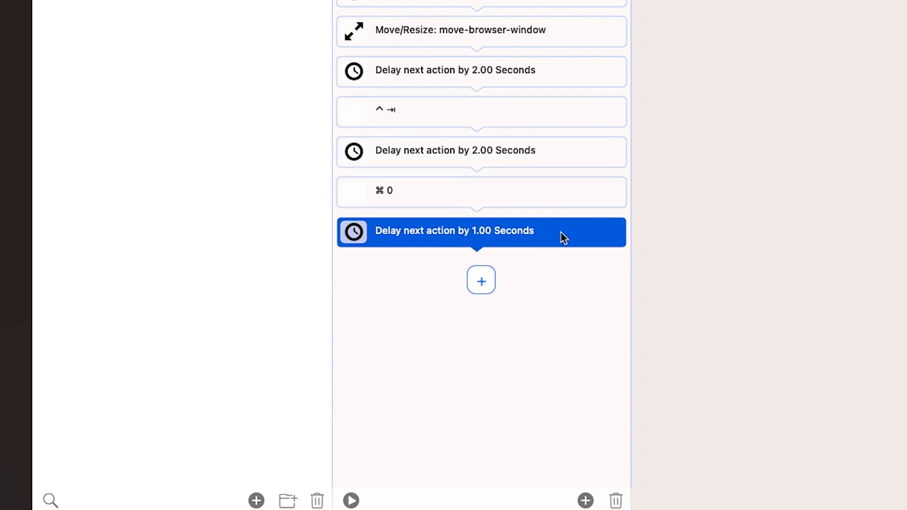
pyautogui.press('super+v')
pyautogui.press('super+v')
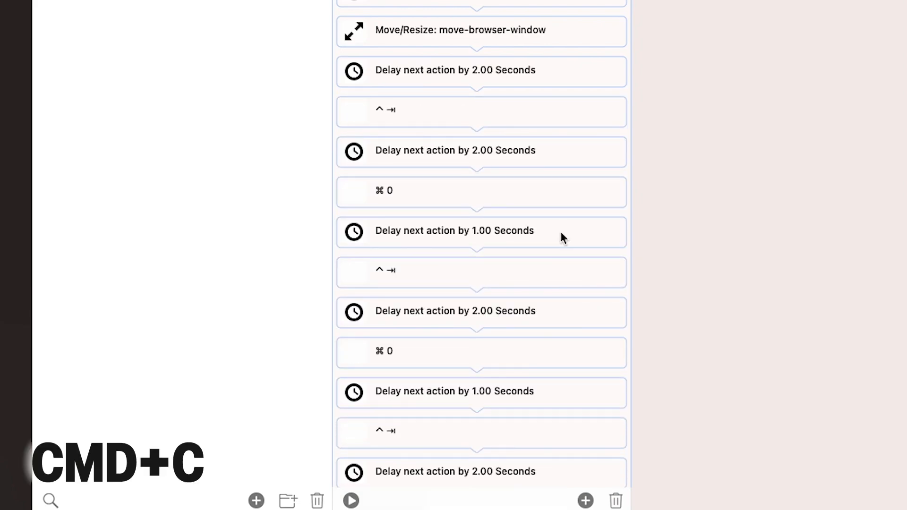
pyautogui.click(563, 238)
pyautogui.press('super+v')
pyautogui.press('super+v')
pyautogui.press('super+v')
pyautogui.press('super+v')
pyautogui.press('super+v')
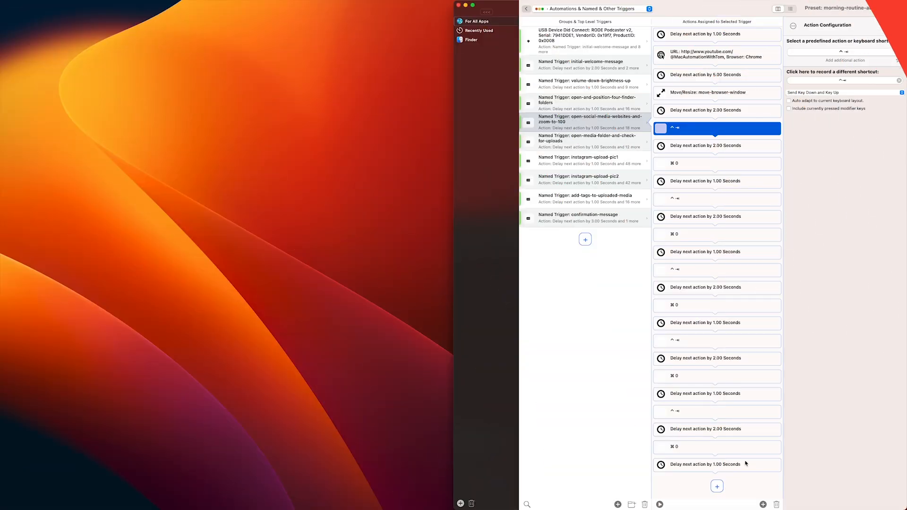
pyautogui.click(746, 465)
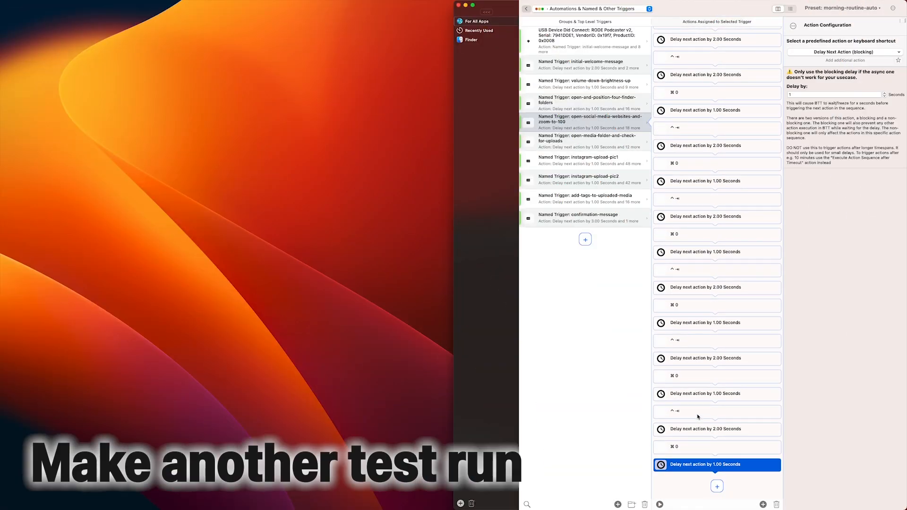
pyautogui.scroll(3, 697, 141)
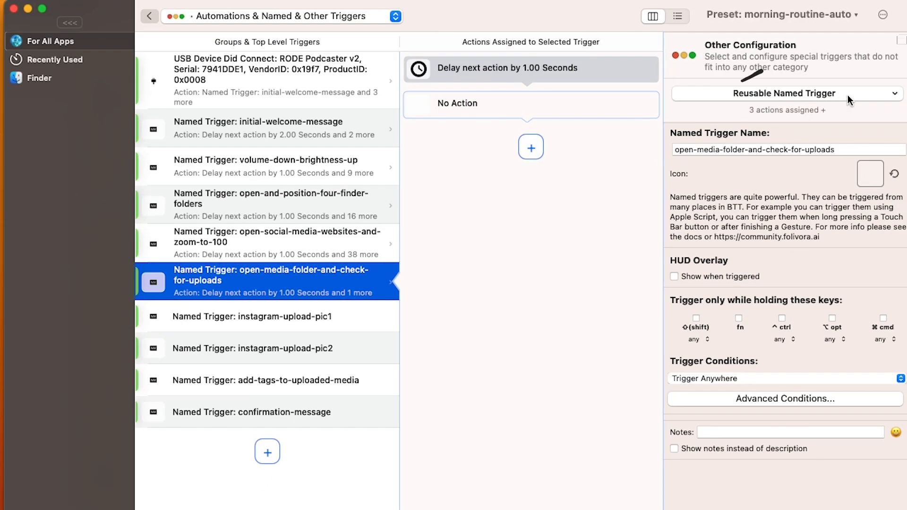
# - Open the data folder of the morning-routine-automation preset in Finder and enlarge its window until the sidebar shows
pyautogui.click(856, 16)
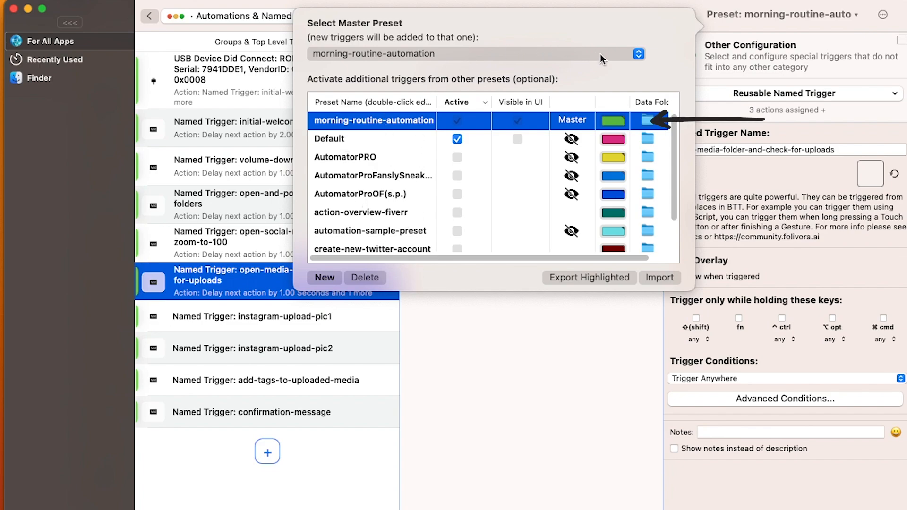
pyautogui.click(648, 121)
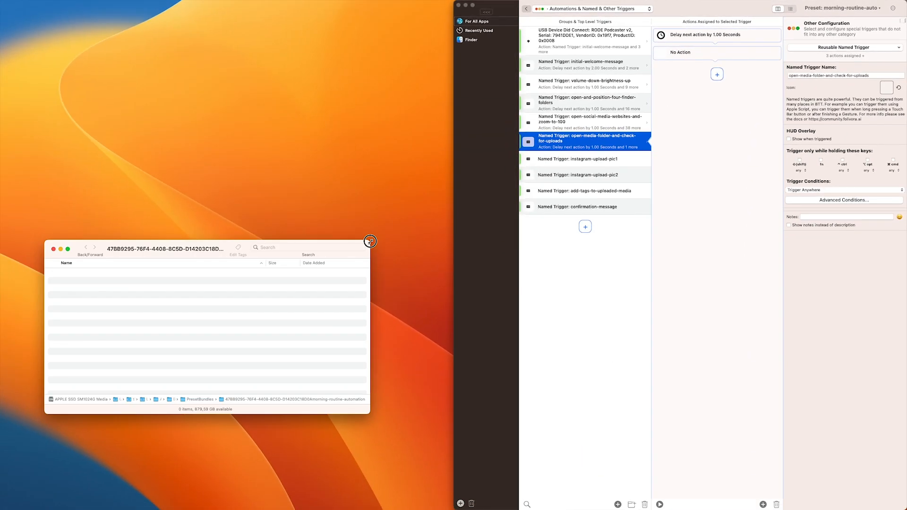
pyautogui.moveTo(371, 242); pyautogui.dragTo(255, 189)
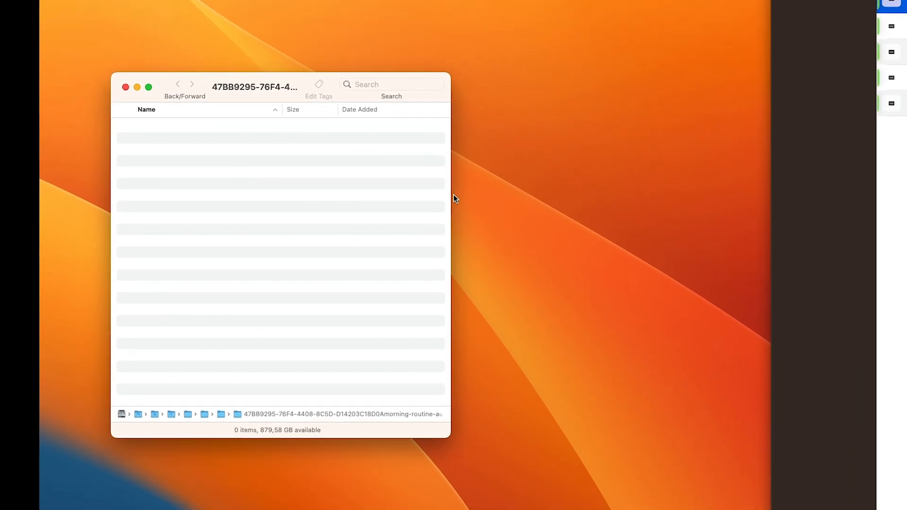
pyautogui.moveTo(454, 198); pyautogui.dragTo(632, 211)
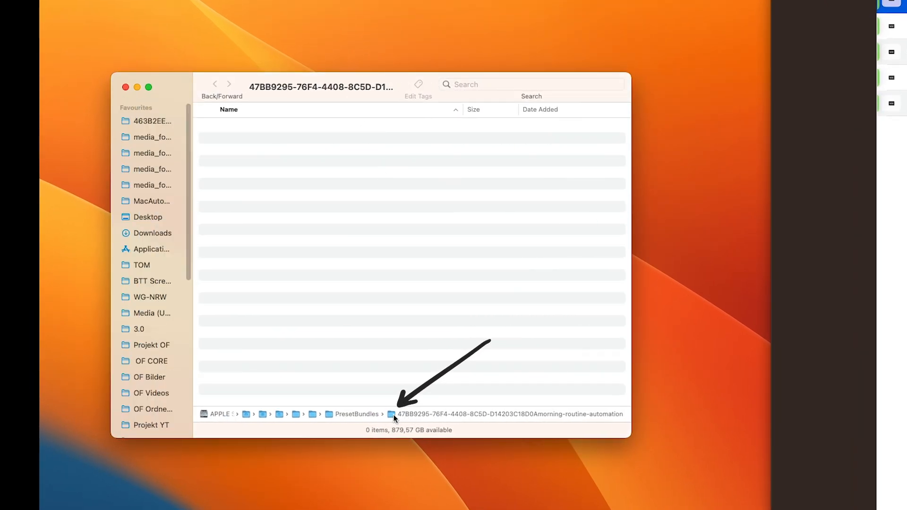
# - Add the preset's data folder to the Finder Favourites and move its view options window away from the sidebar
pyautogui.moveTo(391, 414)
pyautogui.mouseDown()
pyautogui.moveTo(345, 310)
pyautogui.moveTo(155, 114)
pyautogui.mouseUp()
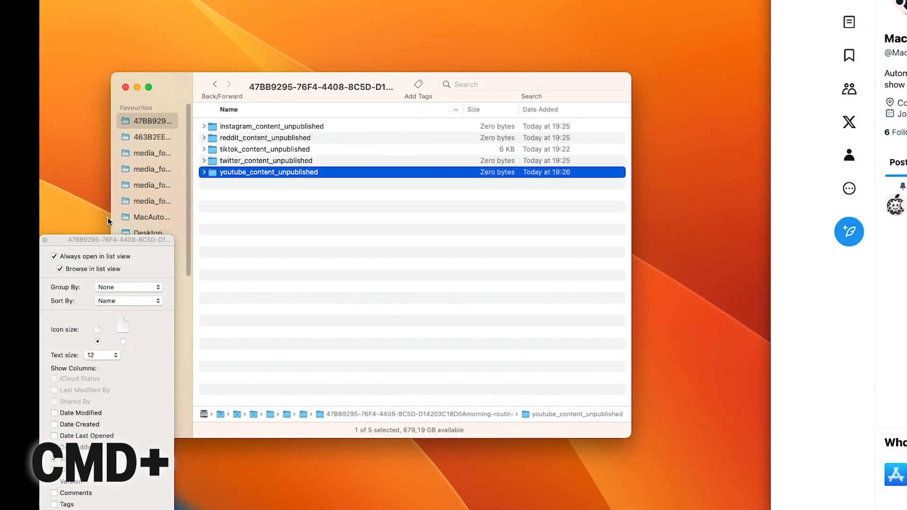
pyautogui.moveTo(100, 241); pyautogui.dragTo(445, 230)
pyautogui.click(468, 310)
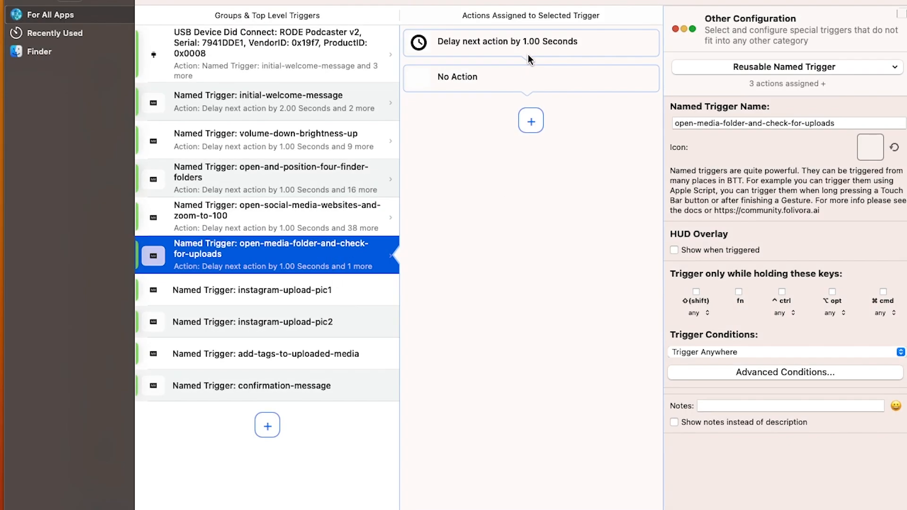
# - Set the empty action of open-media-folder-and-check-for-uploads to Launch Application / Open File / Start Apple Script with path BTT_PRESET_PATH, and save it
pyautogui.click(498, 79)
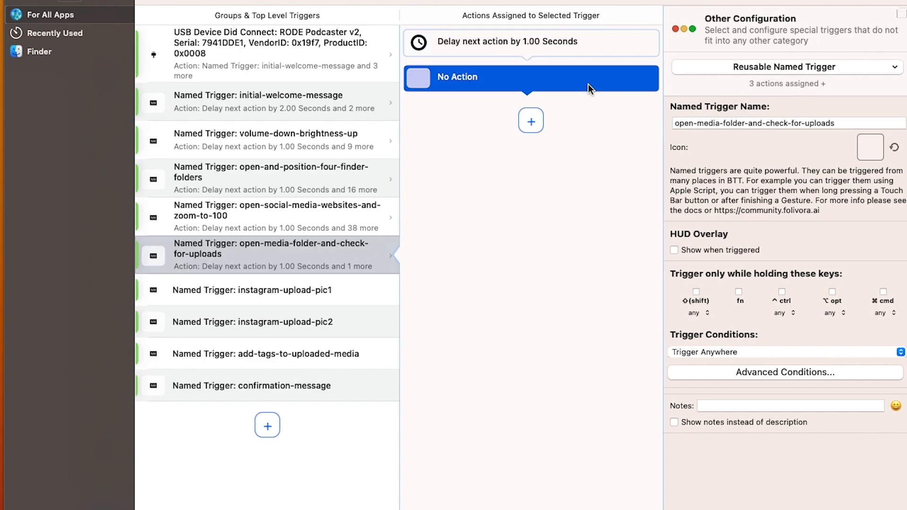
pyautogui.click(789, 78)
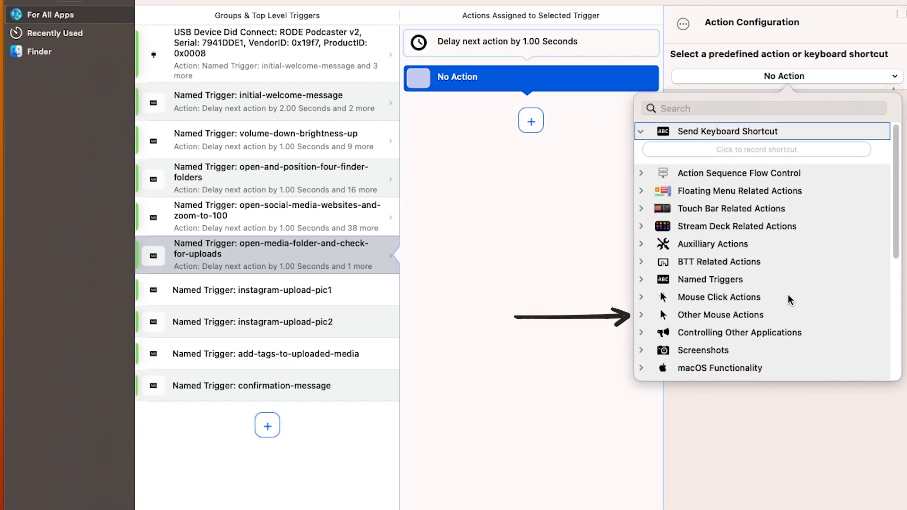
pyautogui.click(783, 312)
pyautogui.scroll(-5, 783, 307)
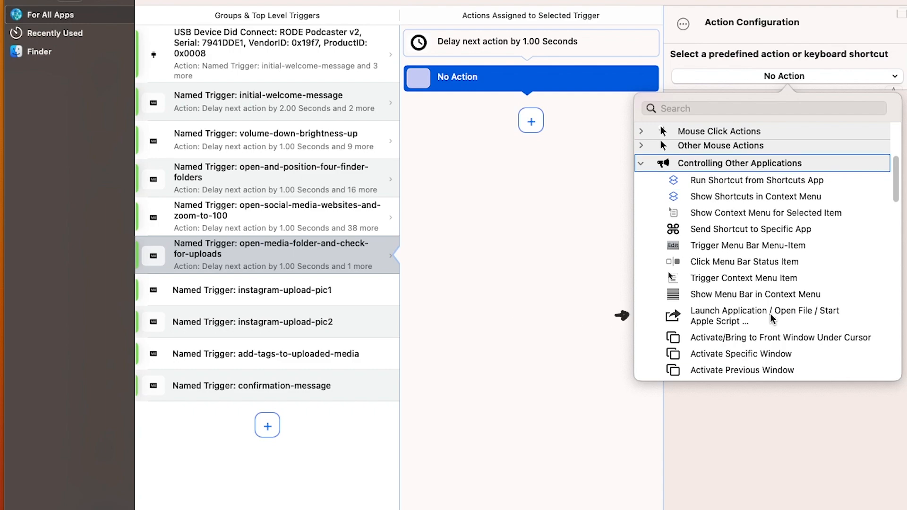
pyautogui.click(770, 314)
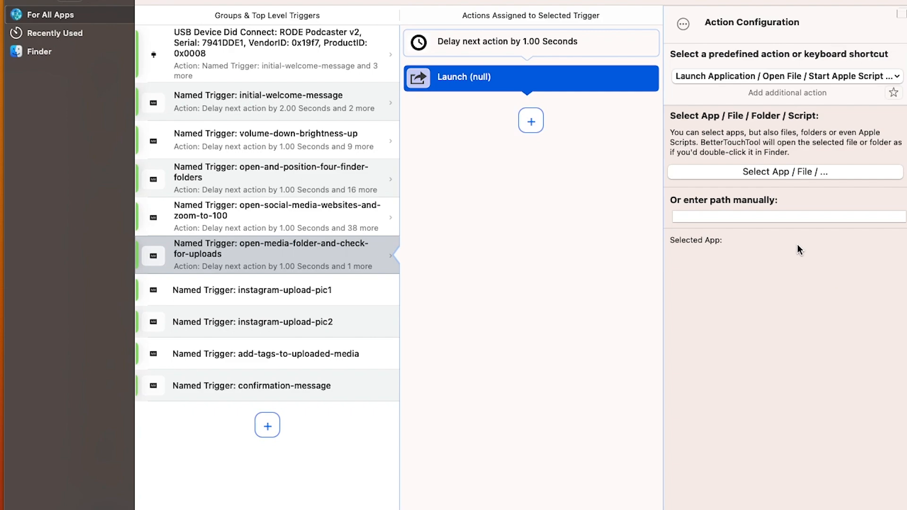
pyautogui.click(778, 216)
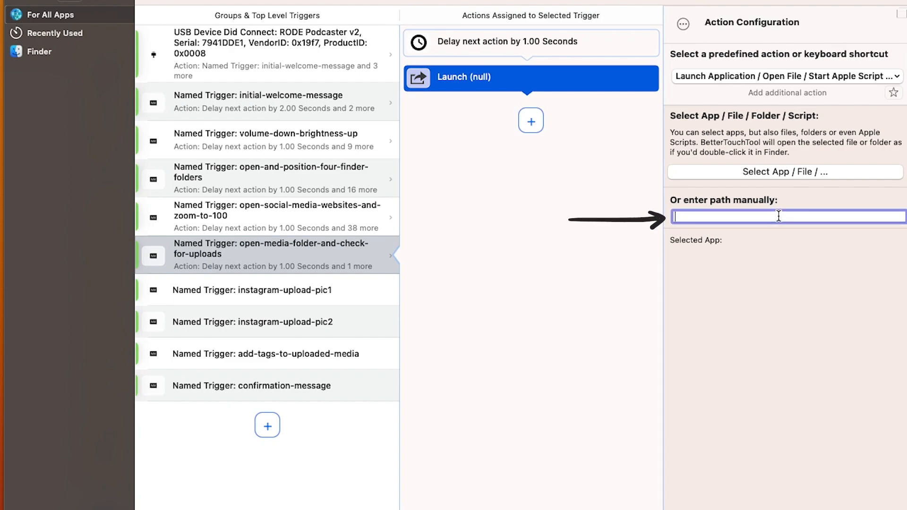
pyautogui.write('BTT_')
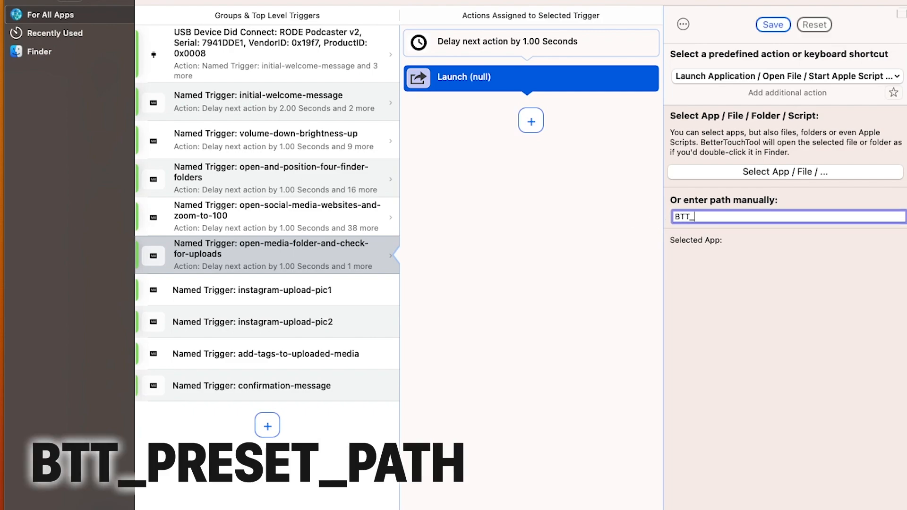
pyautogui.write('PRESET_PATH')
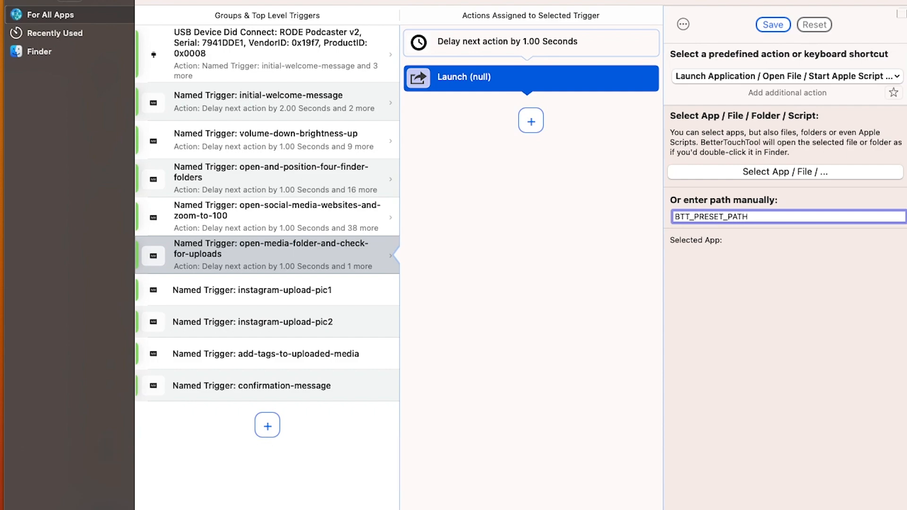
pyautogui.click(772, 25)
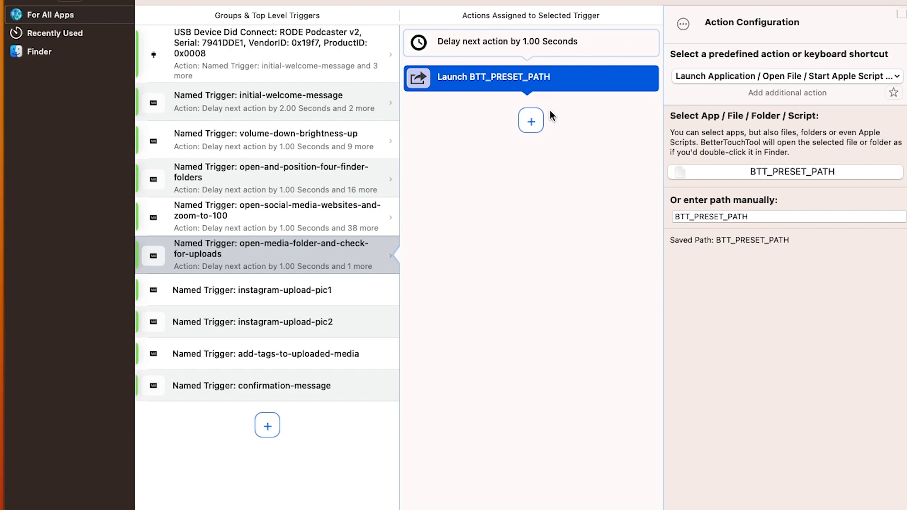
# - Add a Delay Next Action (blocking) of 3 seconds after the BTT_PRESET_PATH launch action
pyautogui.click(531, 122)
pyautogui.click(787, 75)
pyautogui.click(699, 172)
pyautogui.click(737, 188)
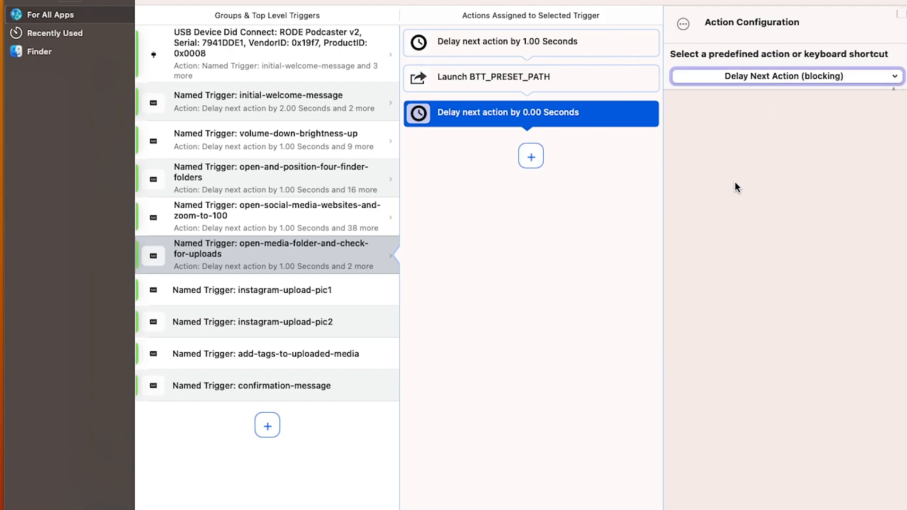
pyautogui.write('3')
# - Add a Custom Move / Resize Window action named move-preset-folder after the 3-second delay
pyautogui.click(531, 157)
pyautogui.click(787, 76)
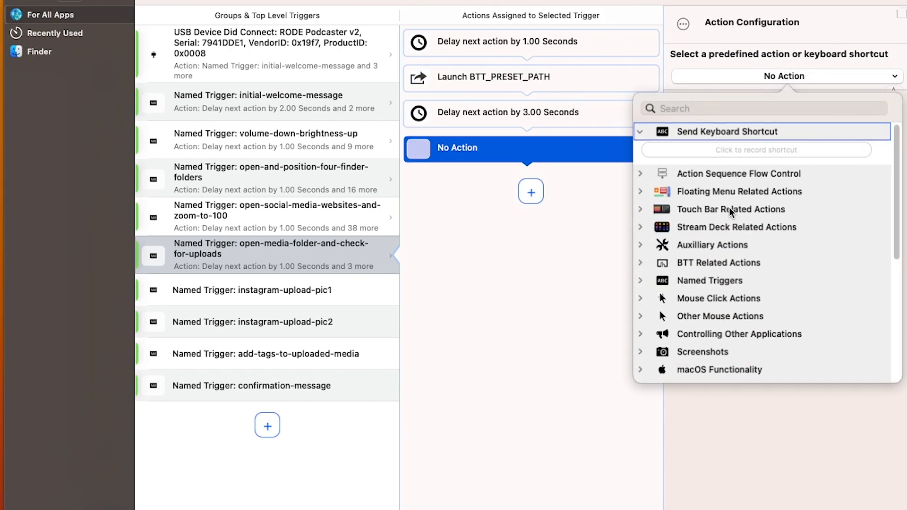
pyautogui.scroll(-5, 730, 212)
pyautogui.click(700, 242)
pyautogui.click(712, 265)
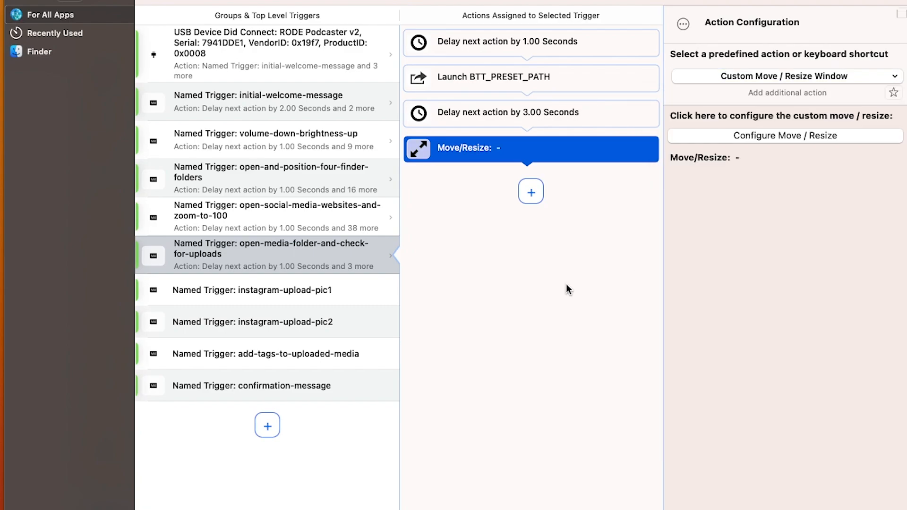
pyautogui.click(768, 136)
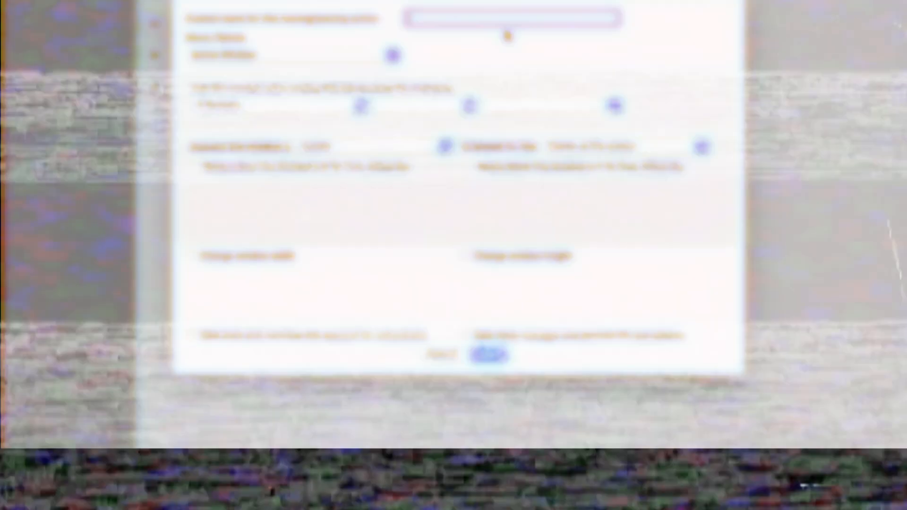
pyautogui.click(489, 415)
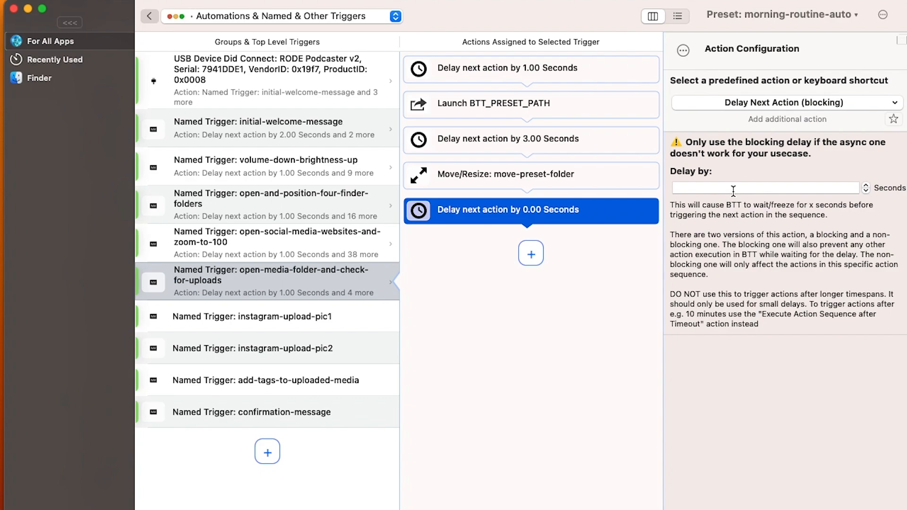
# - Set the blocking delay after move-preset-folder to 2 seconds, save it, and append an empty action to the sequence
pyautogui.click(733, 188)
pyautogui.write('2')
pyautogui.press('Return')
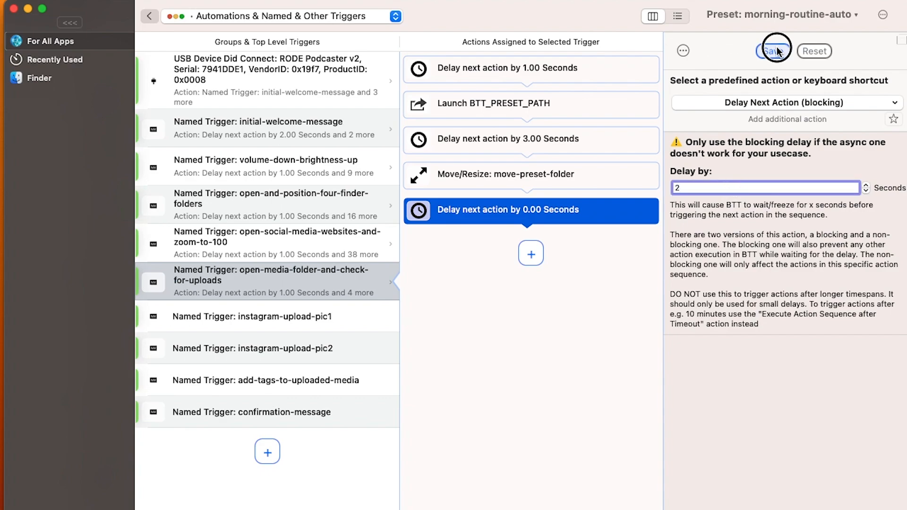
pyautogui.click(531, 254)
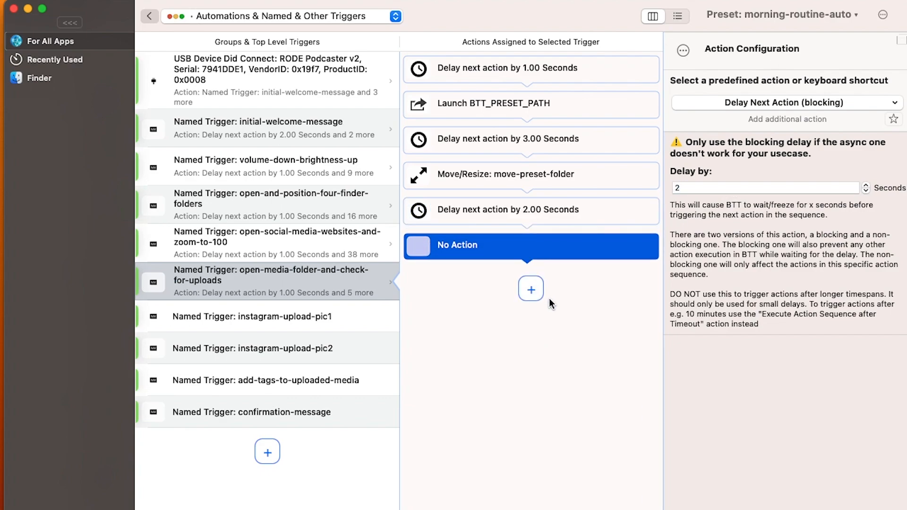
# - Record the Down Arrow shortcut in the empty action, followed by a Delay Next Action (blocking) of 0.5 seconds
pyautogui.click(775, 176)
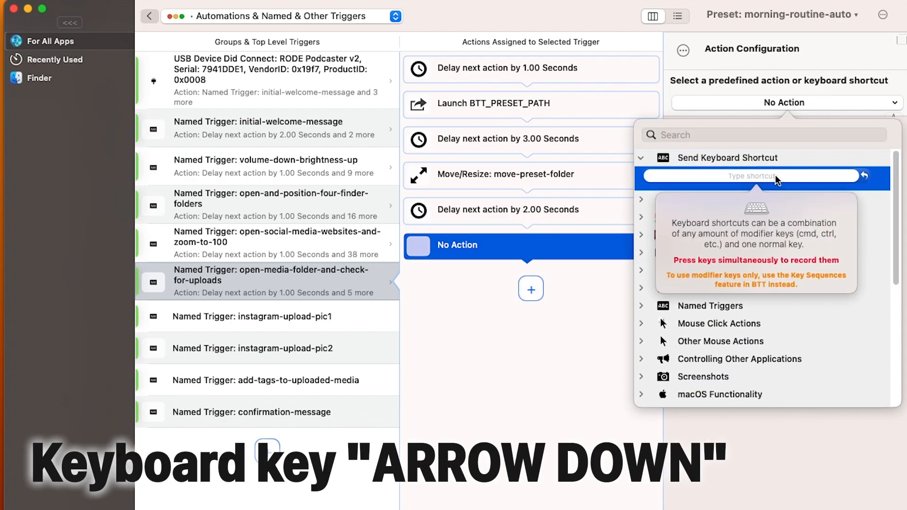
pyautogui.press('Down')
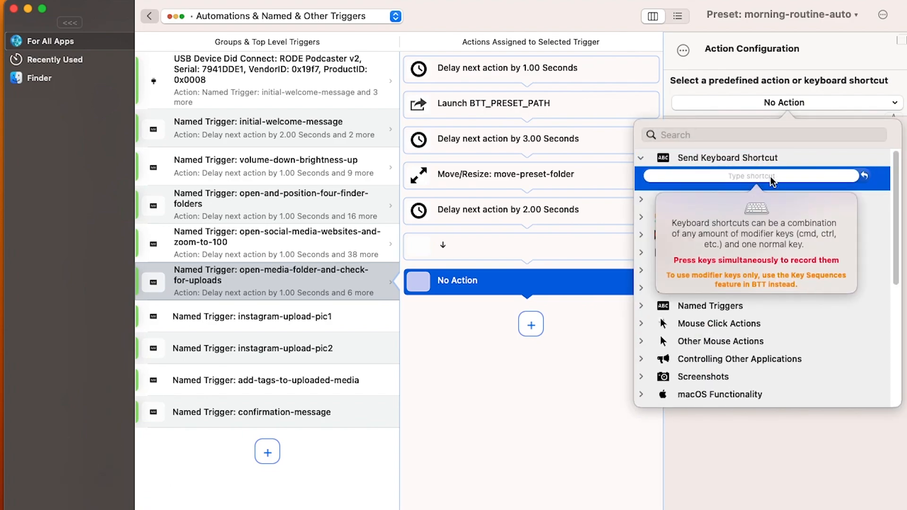
pyautogui.click(869, 377)
pyautogui.click(761, 214)
pyautogui.click(735, 203)
pyautogui.click(778, 188)
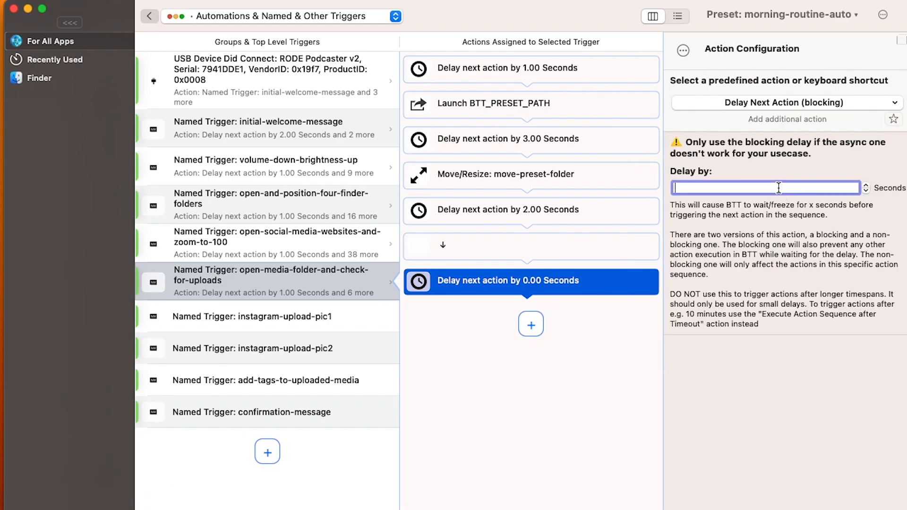
pyautogui.write('0.5')
pyautogui.click(773, 51)
# - Append two Send Keyboard Shortcut actions after the 0.5-second delay, one for Command+A and one for Right Arrow
pyautogui.click(531, 325)
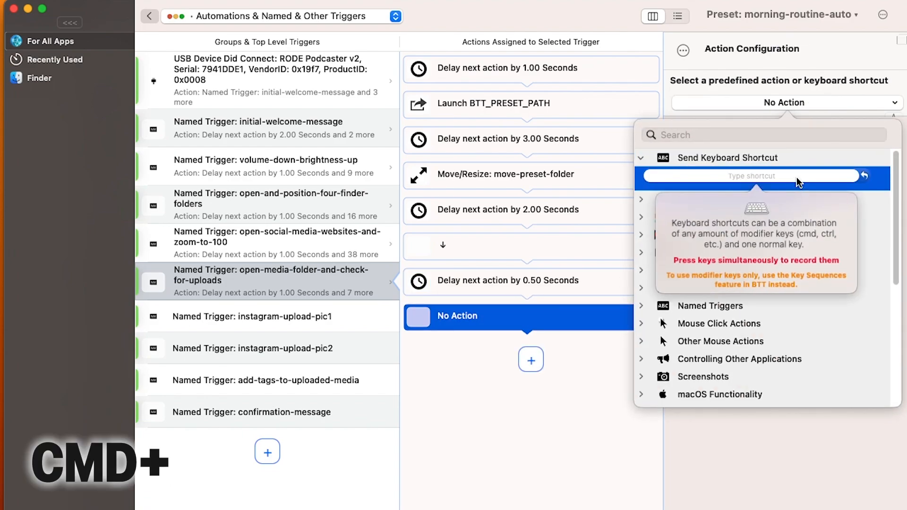
pyautogui.press('super+a')
pyautogui.click(541, 362)
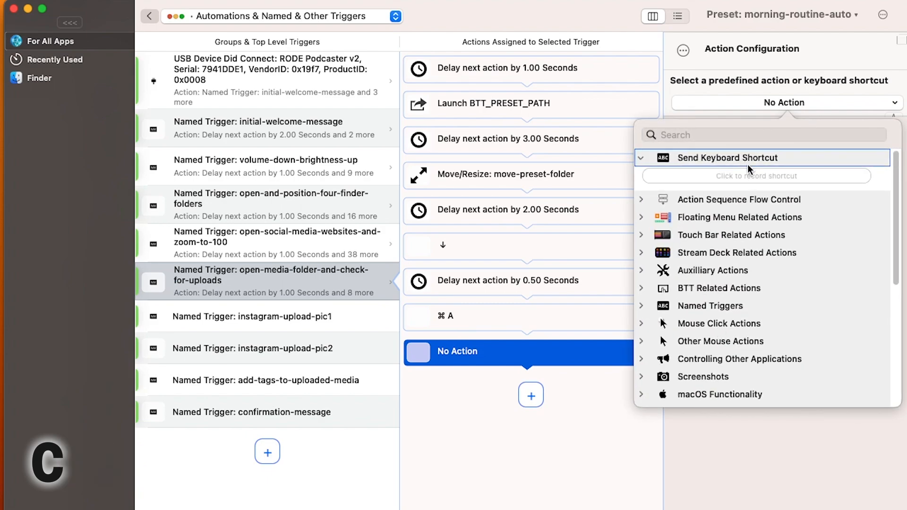
pyautogui.click(753, 183)
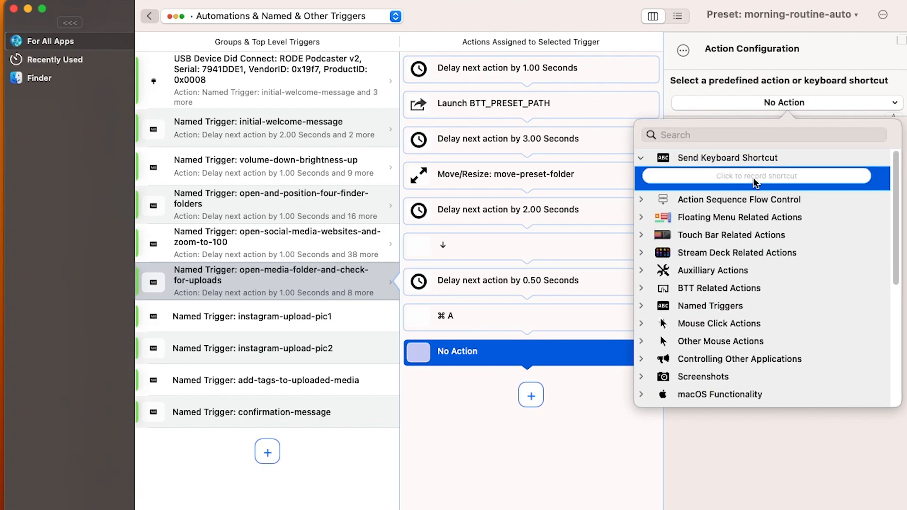
pyautogui.press('Right')
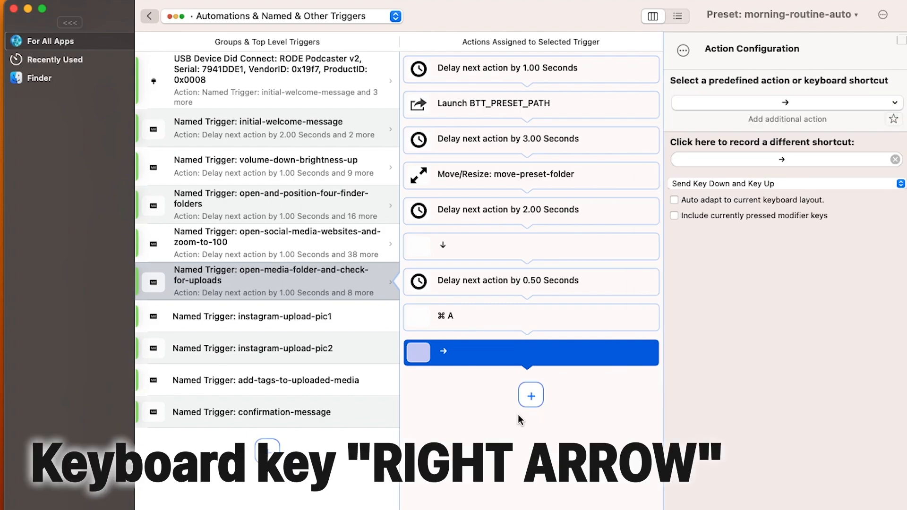
# - Add blocking delays of 1 second before and after the Right Arrow action
pyautogui.click(531, 396)
pyautogui.click(721, 218)
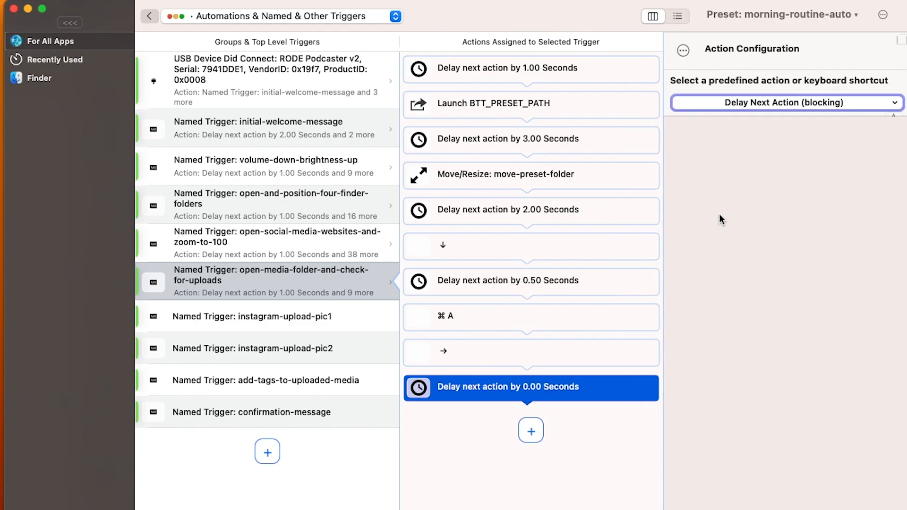
pyautogui.moveTo(505, 396); pyautogui.dragTo(548, 348)
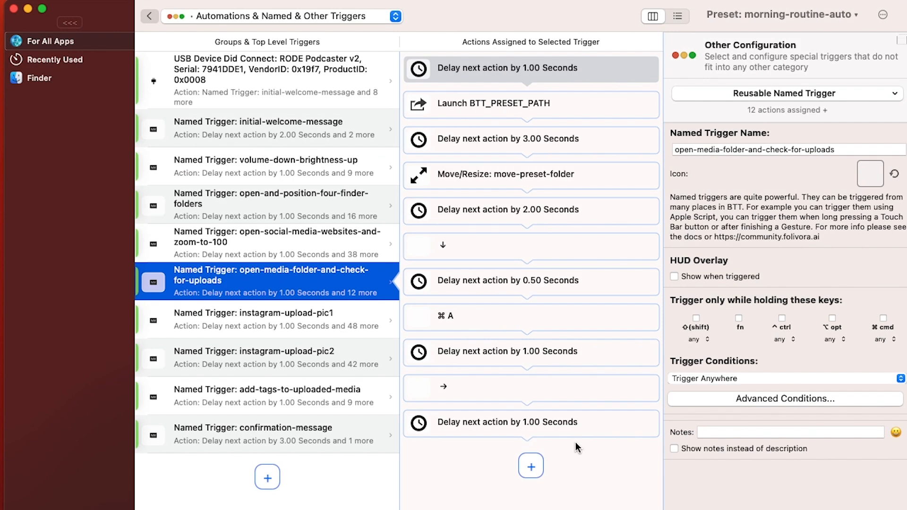
# - Insert a Send Keyboard Shortcut action for Command+2 between the 2-second delay and the Down Arrow action
pyautogui.click(541, 211)
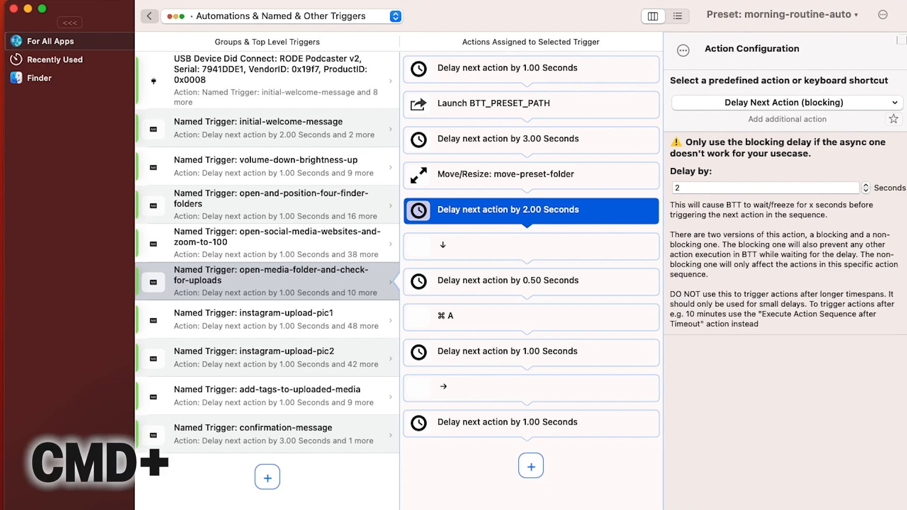
pyautogui.press('super+2')
pyautogui.click(780, 173)
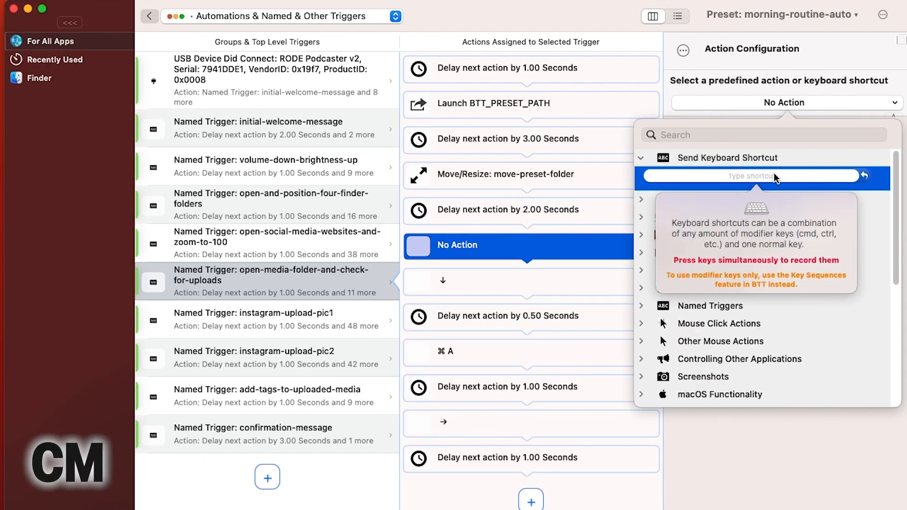
pyautogui.press('super+2')
# - Add a Delay Next Action (blocking) of 1 second after the Command+2 action and save it
pyautogui.press('super+n')
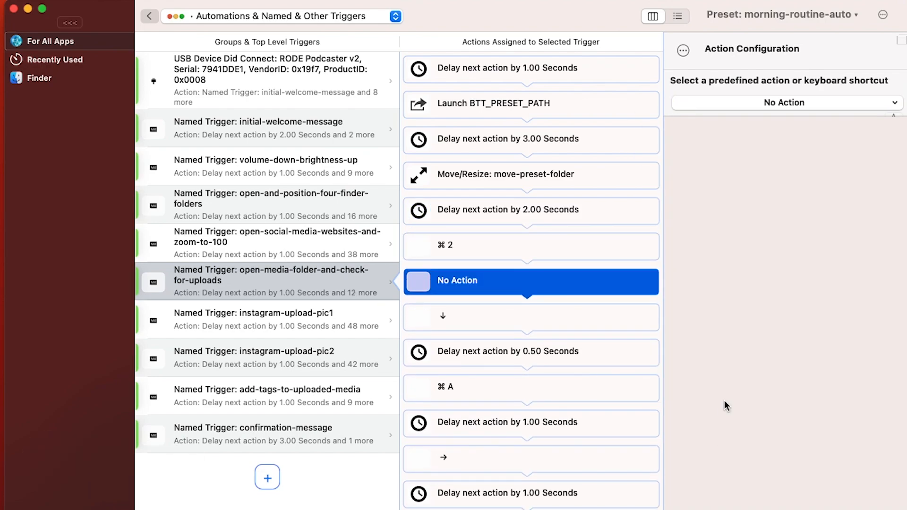
pyautogui.click(727, 204)
pyautogui.click(729, 215)
pyautogui.click(729, 188)
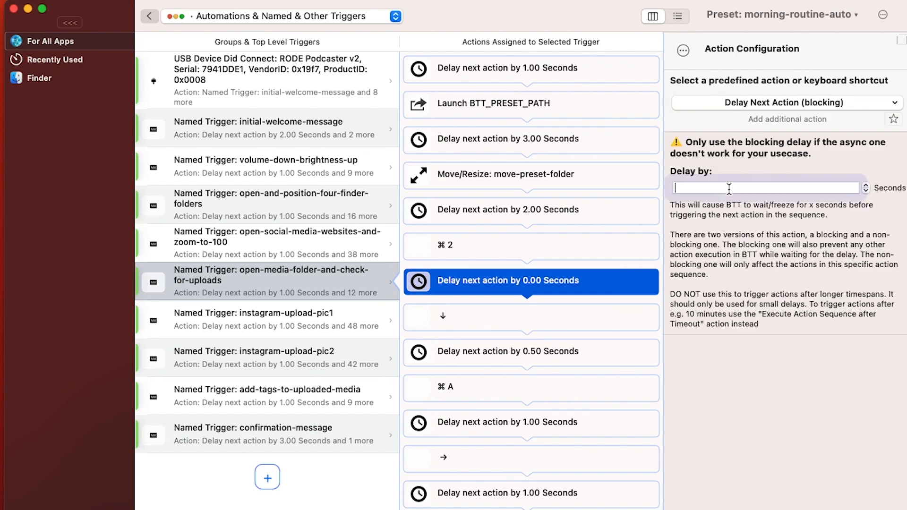
pyautogui.write('1')
pyautogui.click(766, 54)
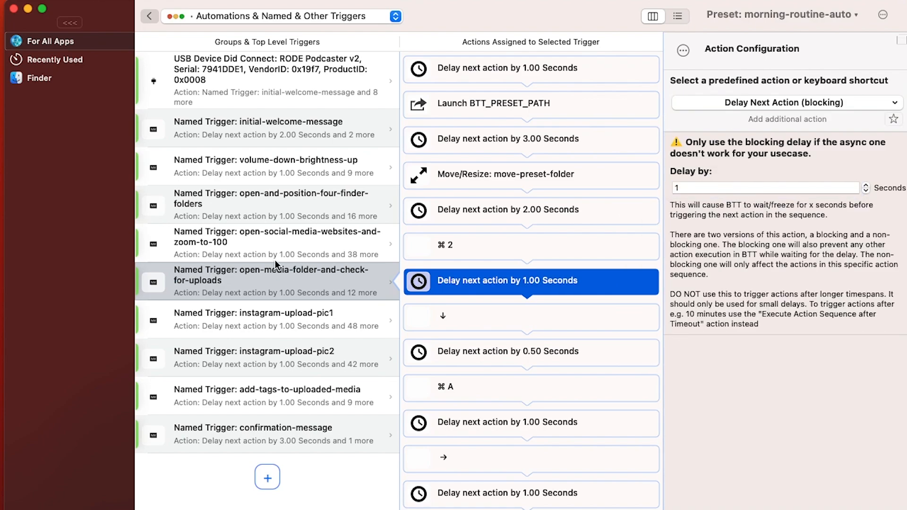
# - Copy the trigger name open-media-folder-and-check-for-uploads and append an empty action after open-social-media-websites-and-zoom-to-100 in the USB Device Did Connect trigger
pyautogui.click(295, 280)
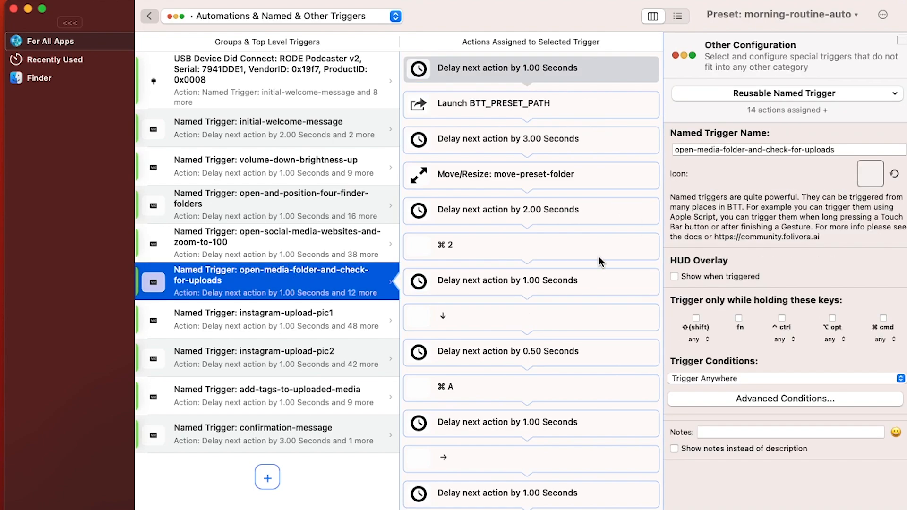
pyautogui.press('fn+x')
pyautogui.click(855, 150)
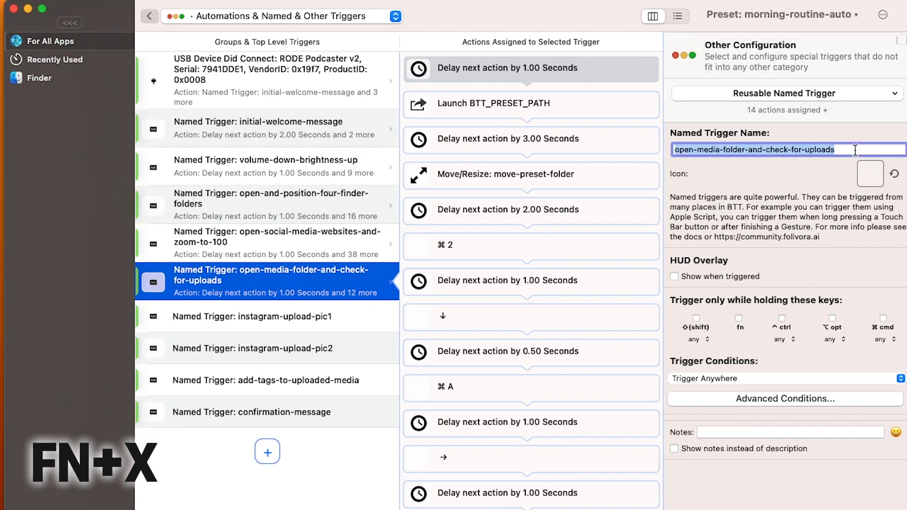
pyautogui.click(318, 79)
pyautogui.click(549, 183)
pyautogui.click(531, 239)
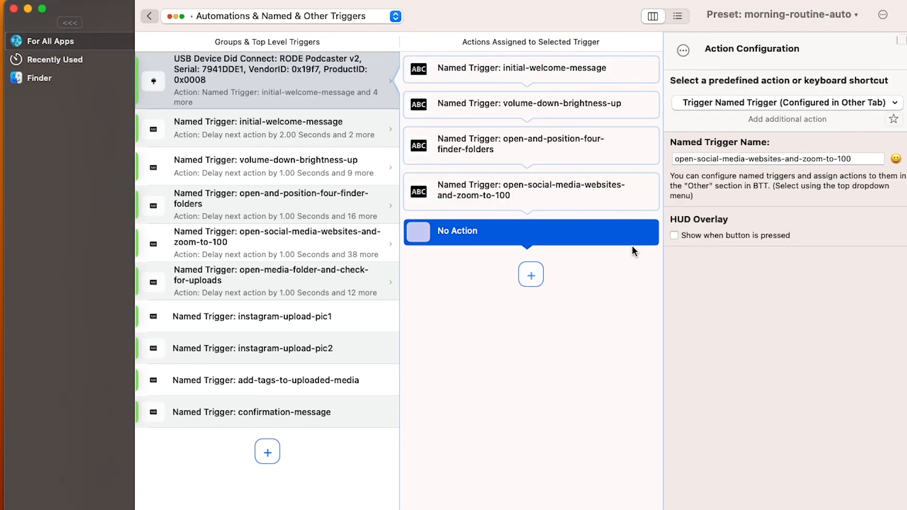
# - Make the new last action of the USB device trigger a Trigger Named Trigger action and start entering its name
pyautogui.click(719, 289)
pyautogui.click(723, 305)
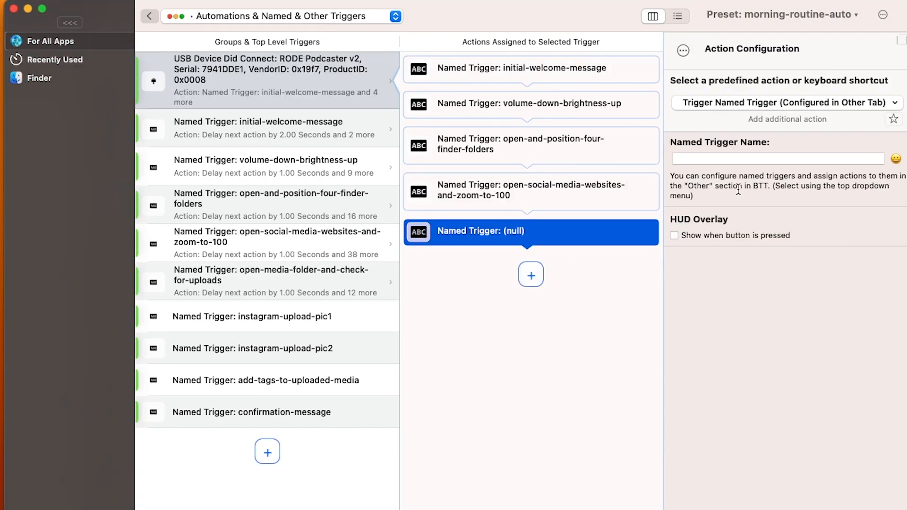
pyautogui.click(764, 159)
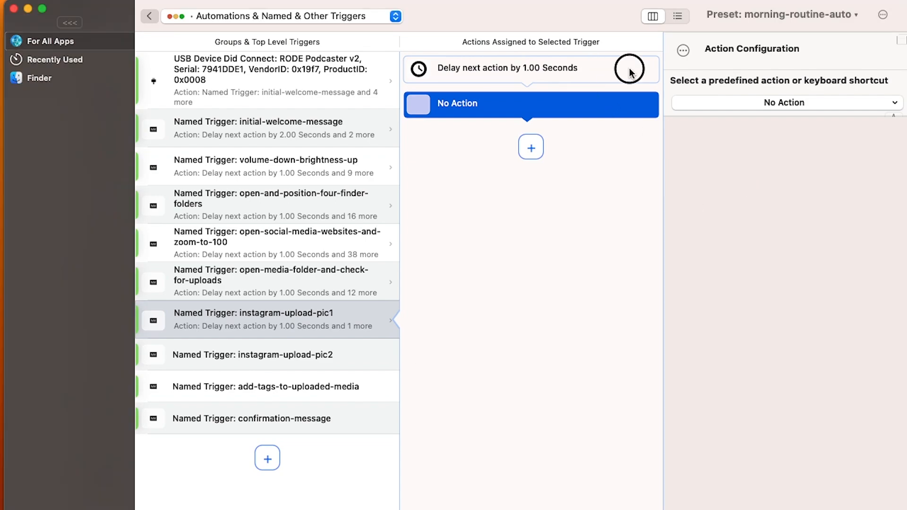
# - Assign a Launch Application action for Google Chrome to the empty action of the instagram-upload-pic1 trigger
pyautogui.click(630, 74)
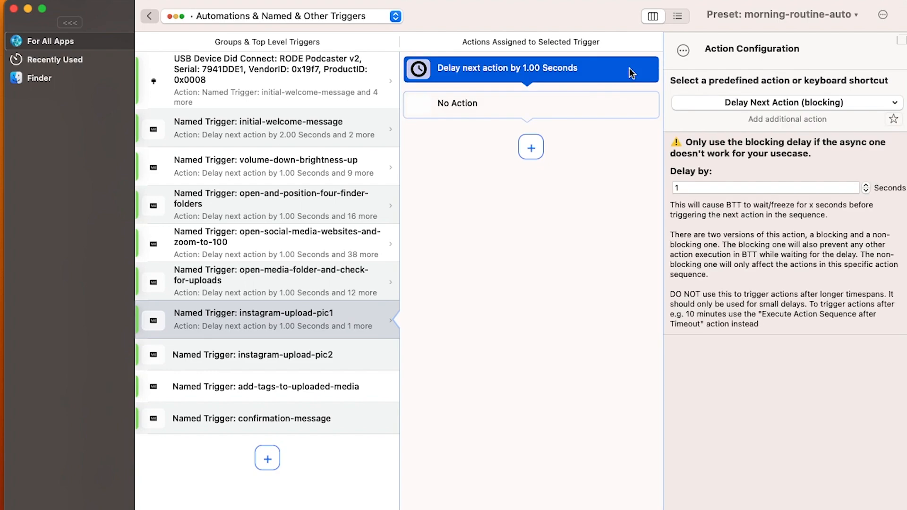
pyautogui.click(635, 103)
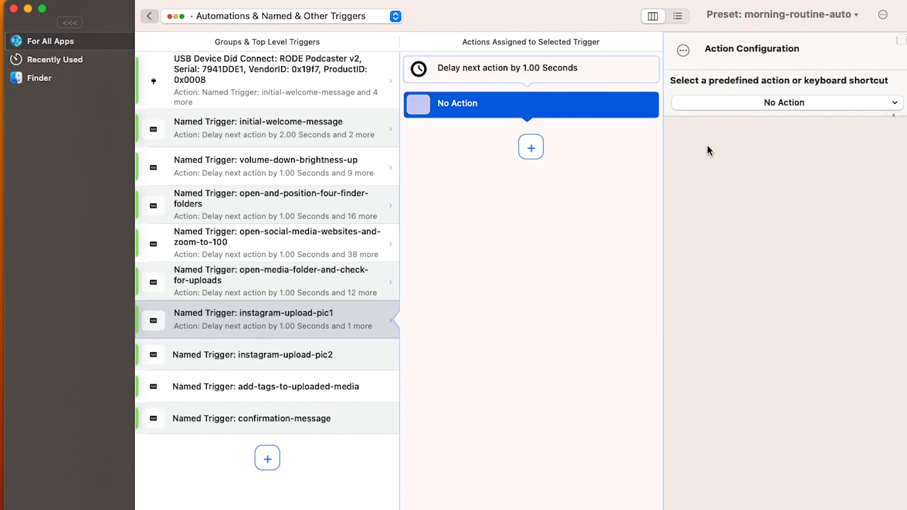
pyautogui.click(800, 103)
pyautogui.click(770, 356)
pyautogui.scroll(-3, 770, 356)
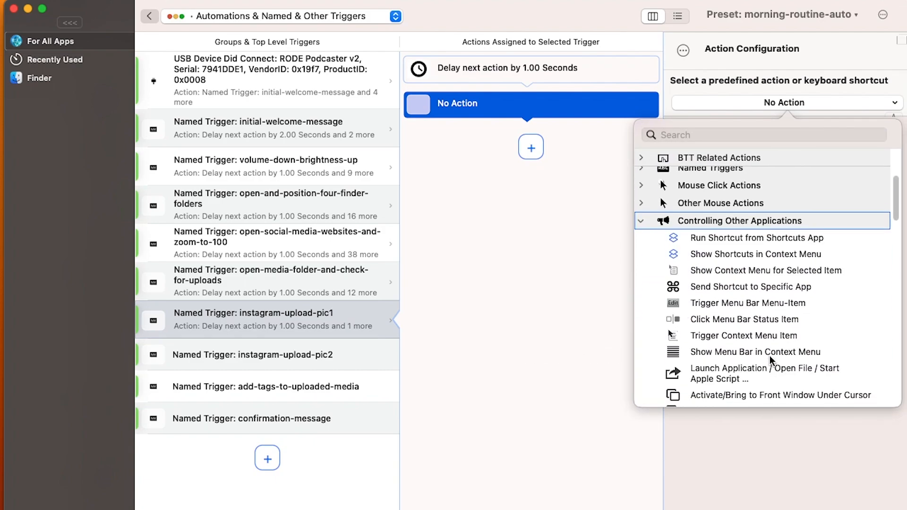
pyautogui.scroll(-1, 770, 355)
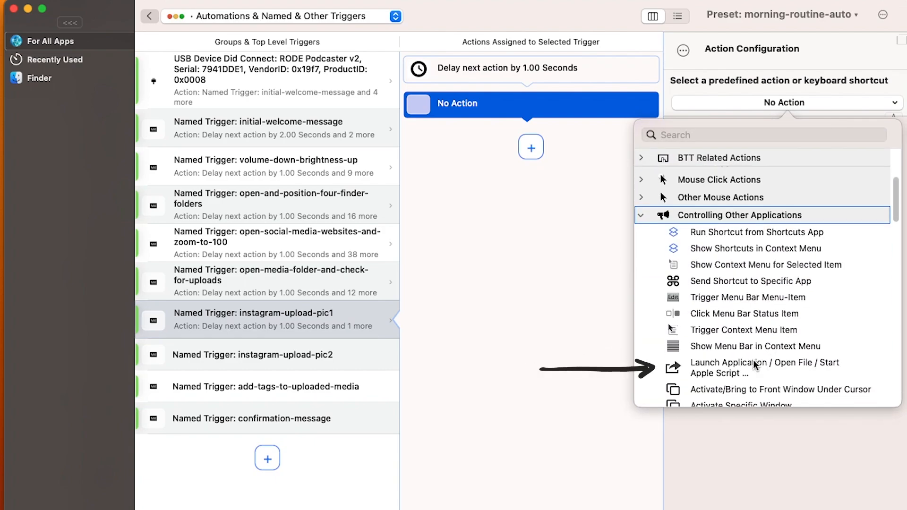
pyautogui.click(753, 363)
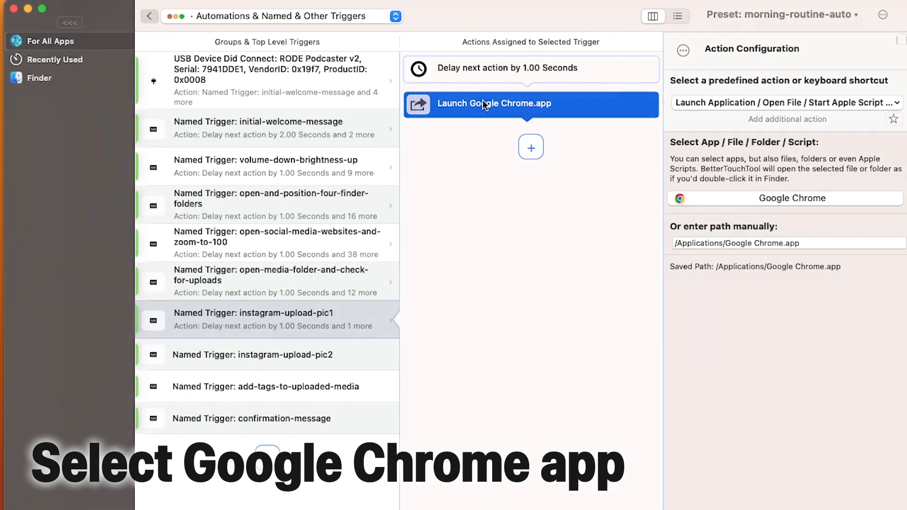
# - Add a blocking delay of 3 seconds after the Google Chrome launch action
pyautogui.click(531, 147)
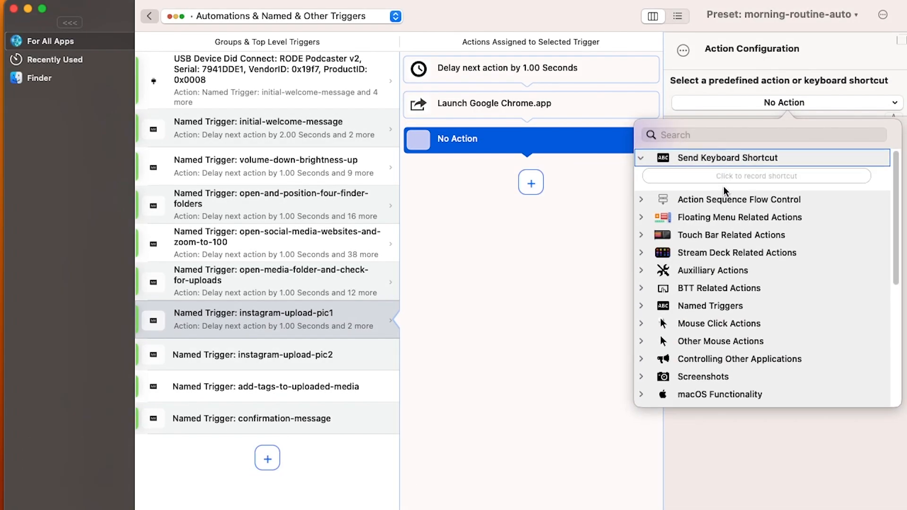
pyautogui.click(723, 198)
pyautogui.click(716, 212)
pyautogui.click(738, 189)
pyautogui.write('3')
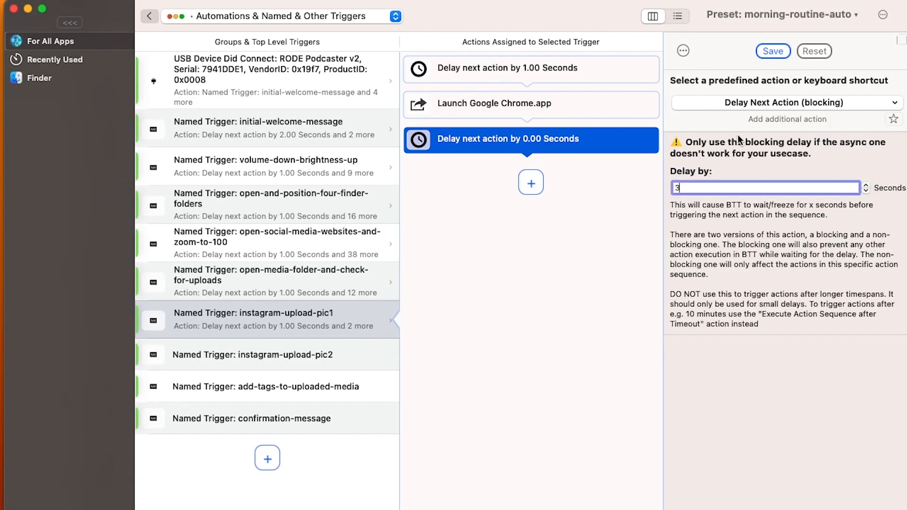
pyautogui.click(772, 50)
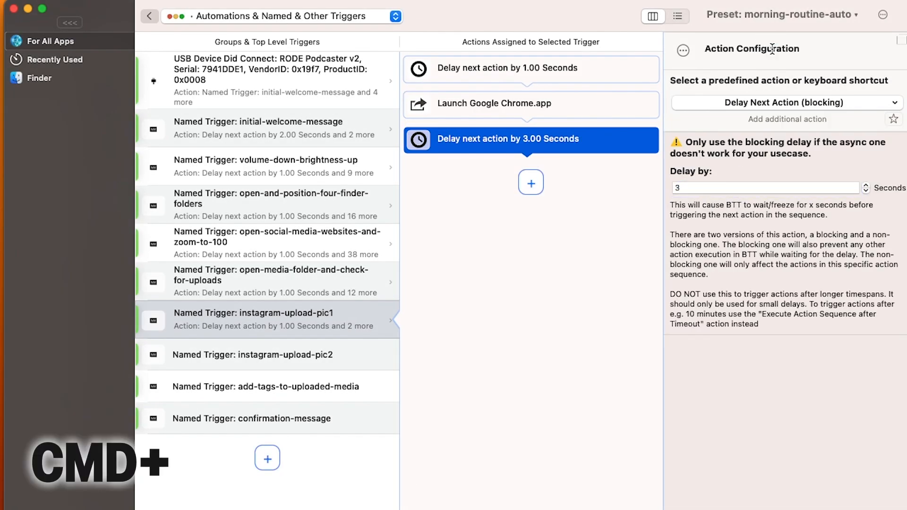
# - Append a ⌘N keyboard shortcut action and a 2-second blocking delay after it
pyautogui.click(543, 178)
pyautogui.click(819, 180)
pyautogui.press('super+n')
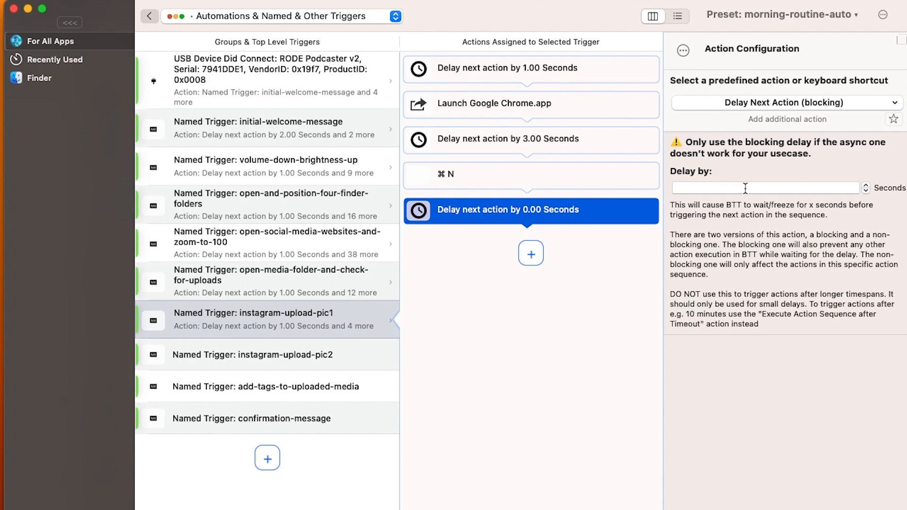
pyautogui.write('2')
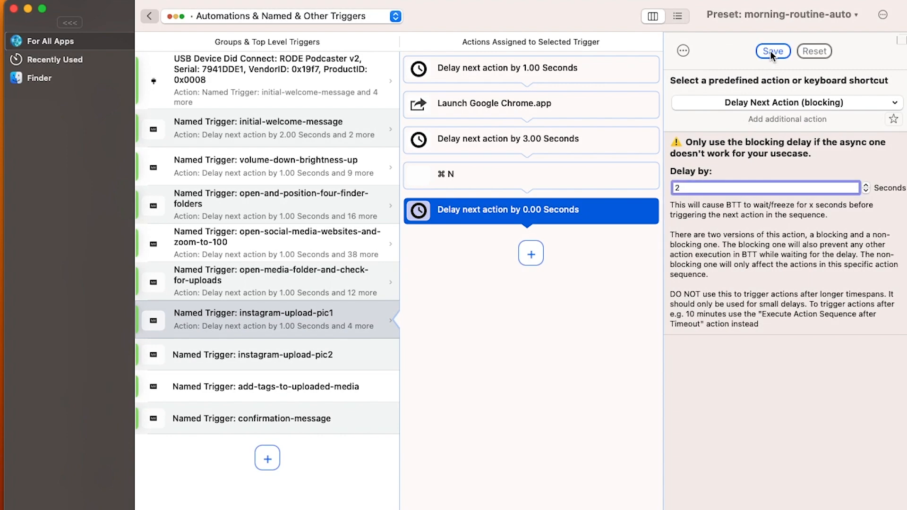
pyautogui.press('Return')
# - Add a Custom Move / Resize Window action configured as move-browser-window-2
pyautogui.click(522, 259)
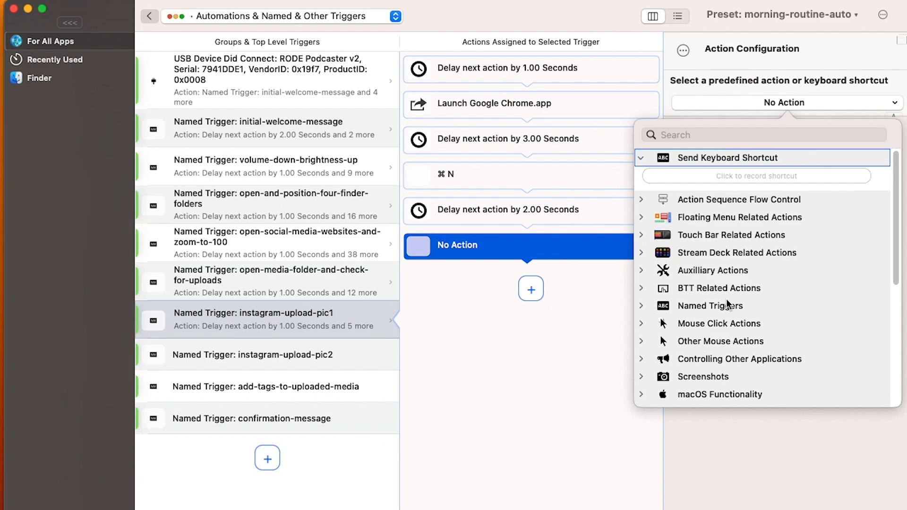
pyautogui.scroll(-4, 727, 298)
pyautogui.click(649, 299)
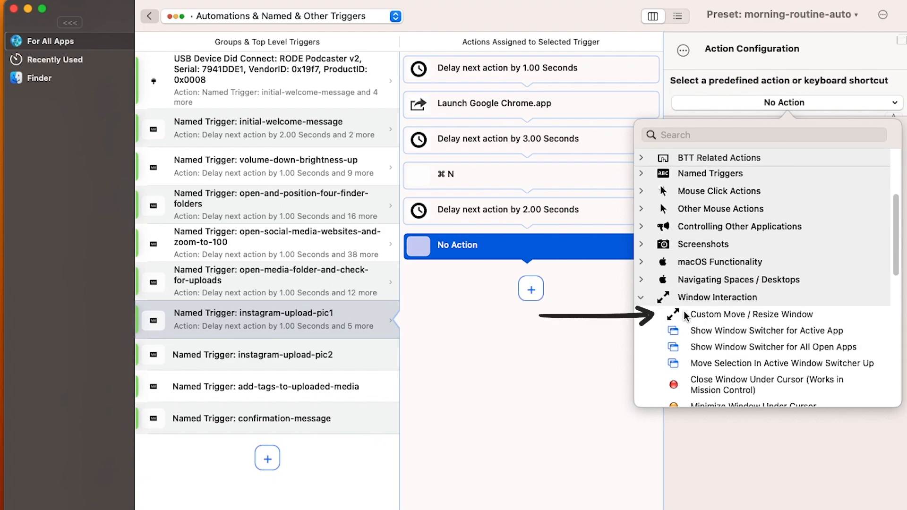
pyautogui.click(686, 315)
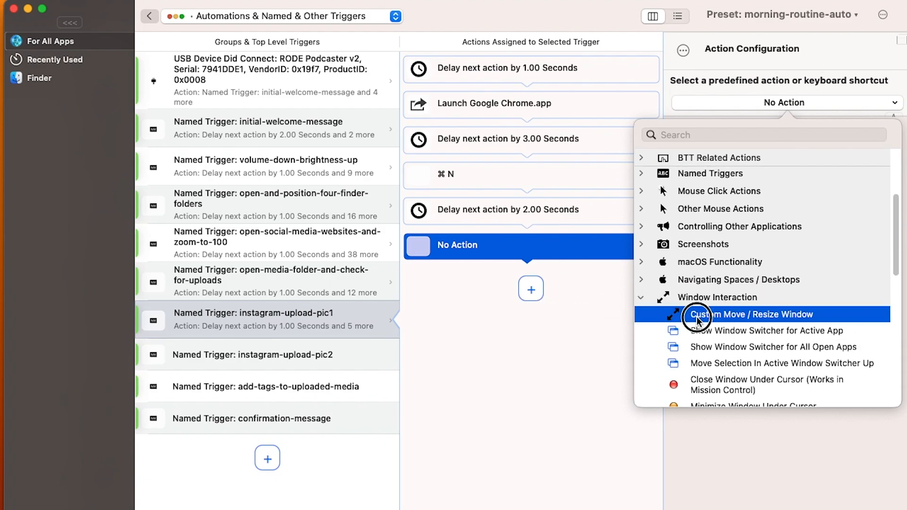
pyautogui.click(773, 163)
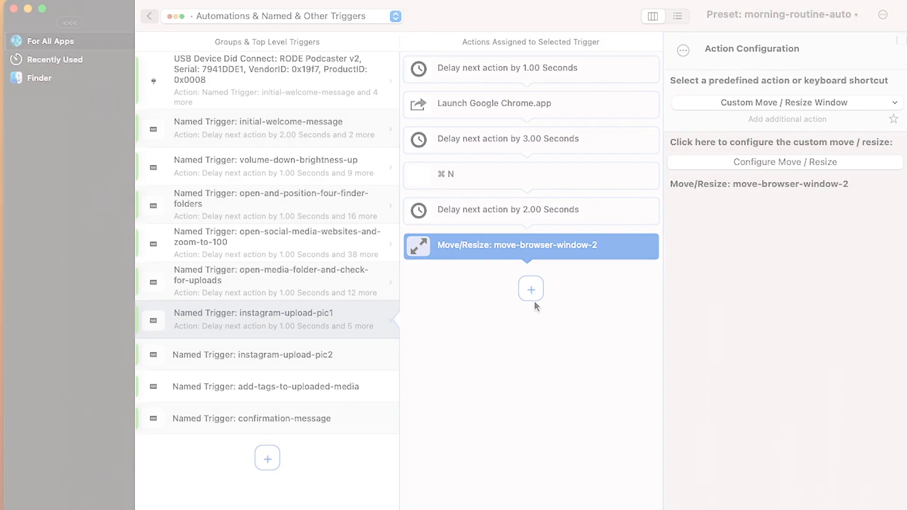
# - Copy the 2-second delay and paste it after the move-browser-window-2 action
pyautogui.click(568, 216)
pyautogui.press('super+c')
pyautogui.press('super+v')
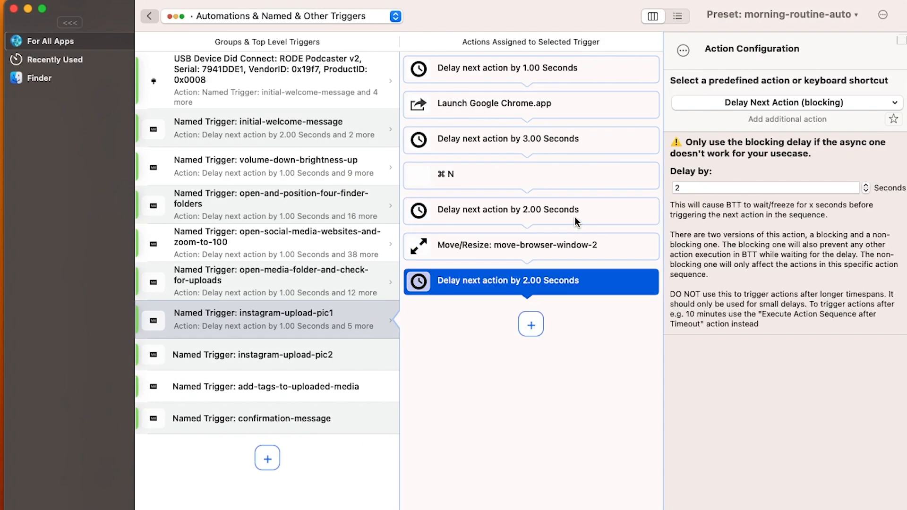
# - Add an Open URL action with the Instagram profile's URL and set its browser to Chrome
pyautogui.click(531, 325)
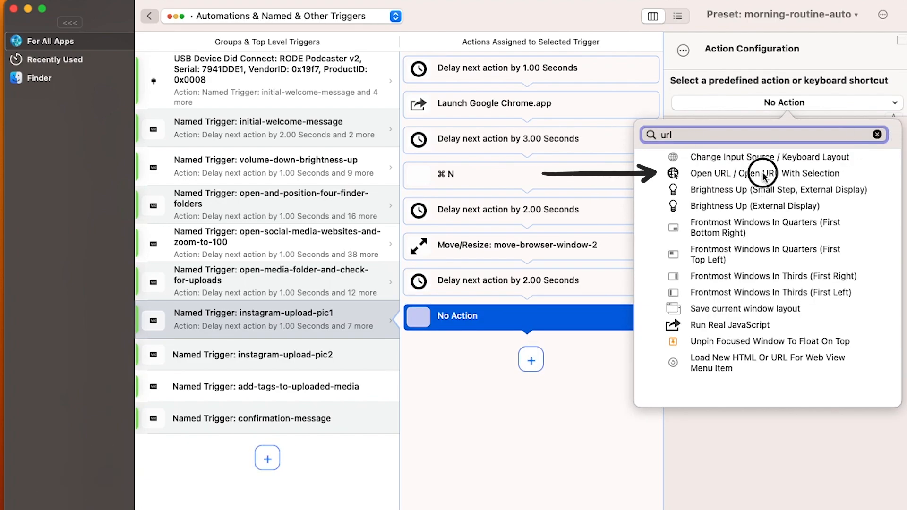
pyautogui.click(764, 174)
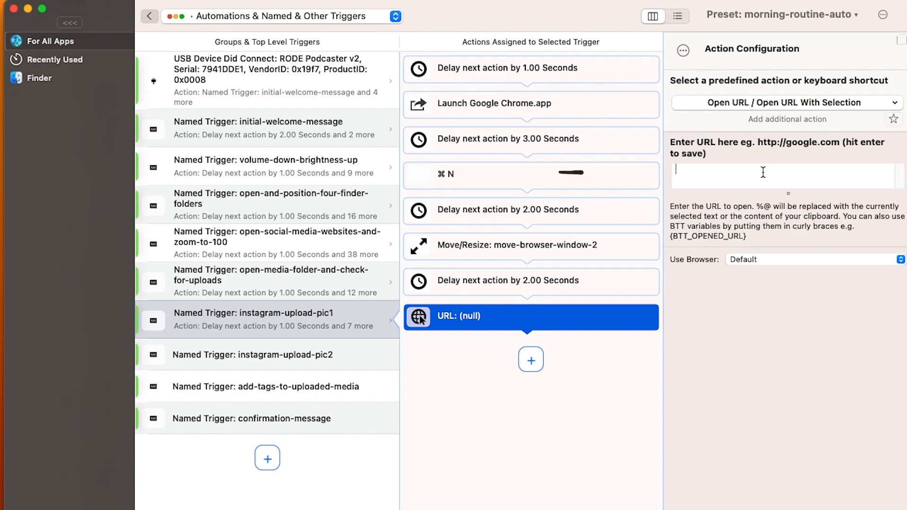
pyautogui.press('super+v')
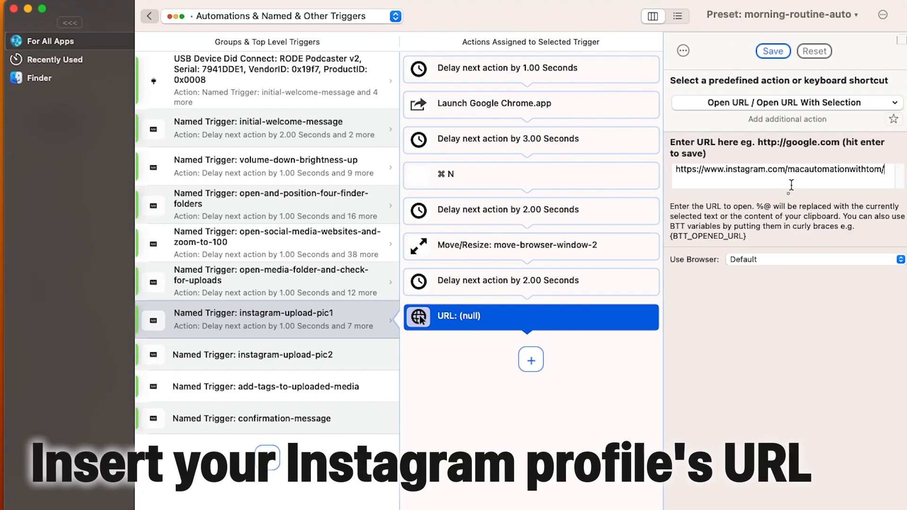
pyautogui.click(792, 260)
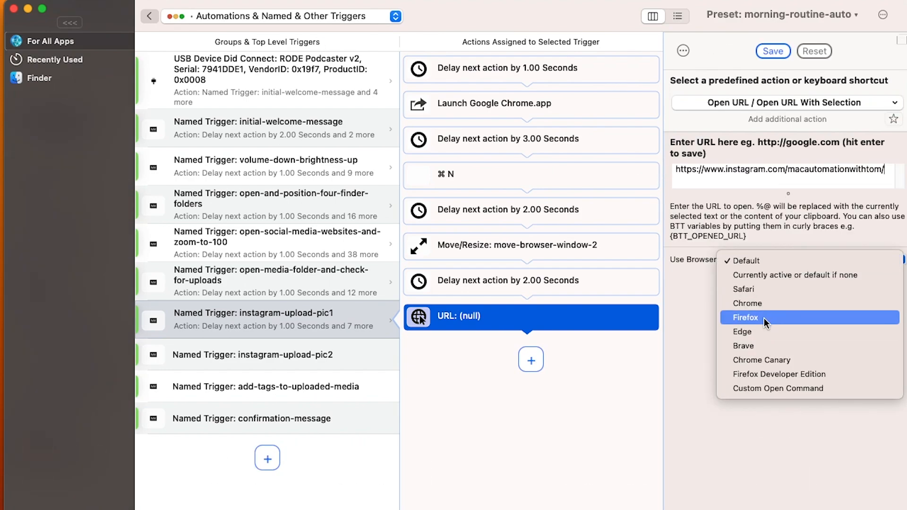
pyautogui.click(765, 304)
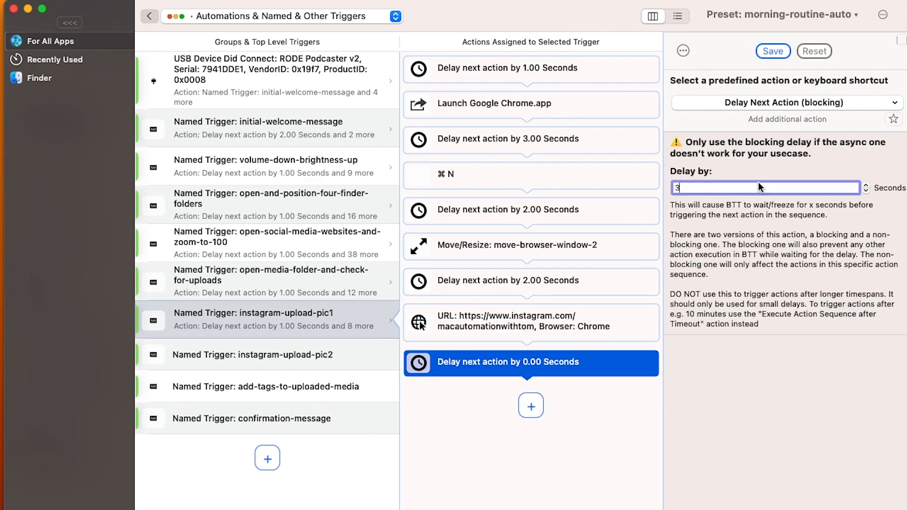
# - Save a 3-second blocking delay after the URL action and add a ⌘0 keyboard shortcut action
pyautogui.click(773, 51)
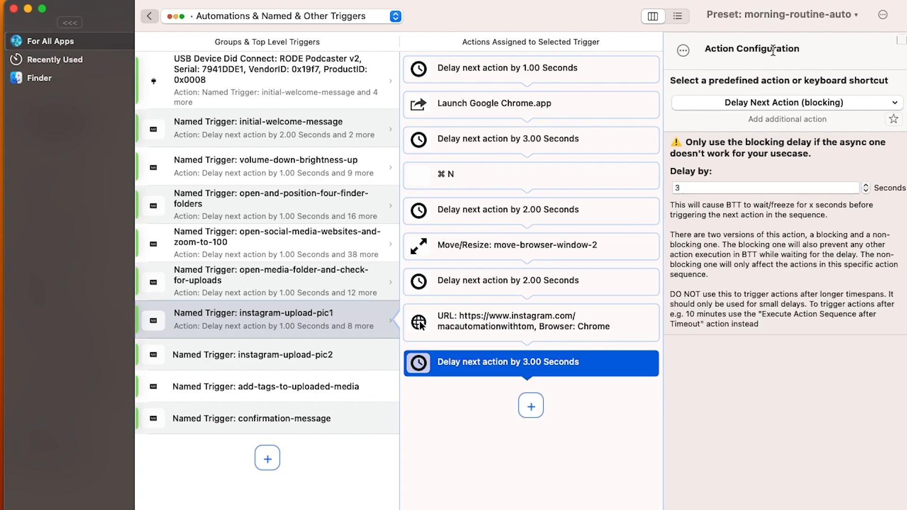
pyautogui.click(531, 408)
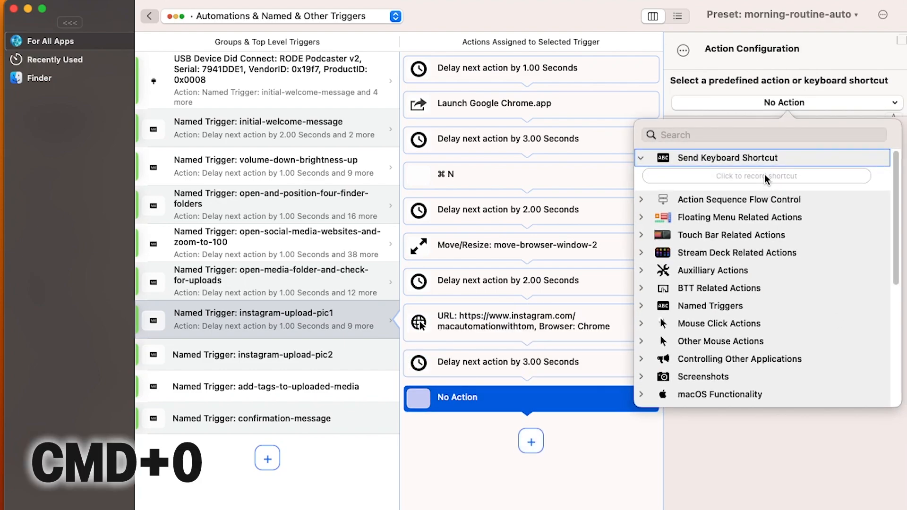
pyautogui.click(764, 174)
pyautogui.press('super+0')
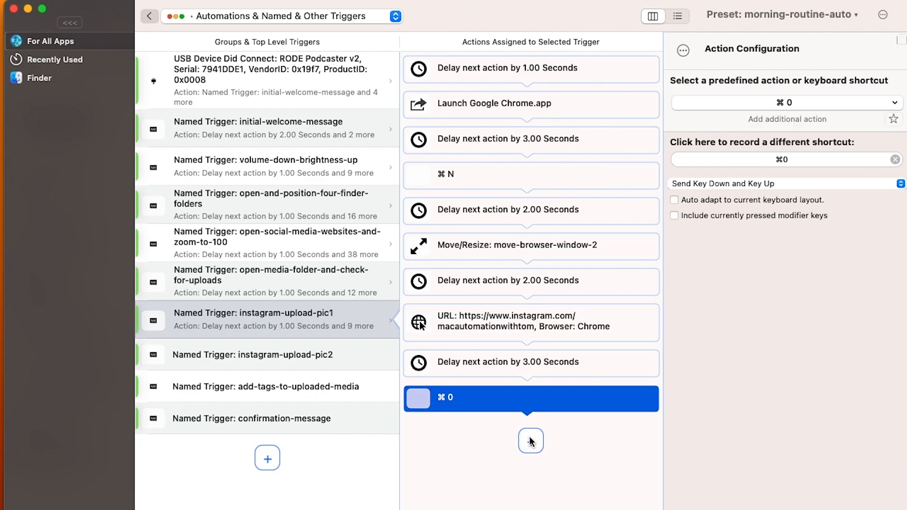
# - Add a 2-second blocking delay after the ⌘0 action and test-run the instagram-upload-pic1 action sequence
pyautogui.click(531, 441)
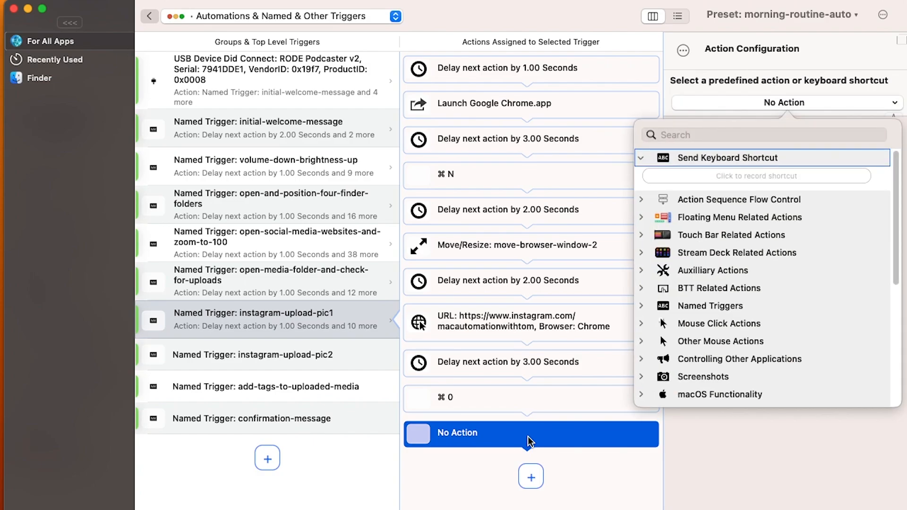
pyautogui.click(745, 208)
pyautogui.click(730, 214)
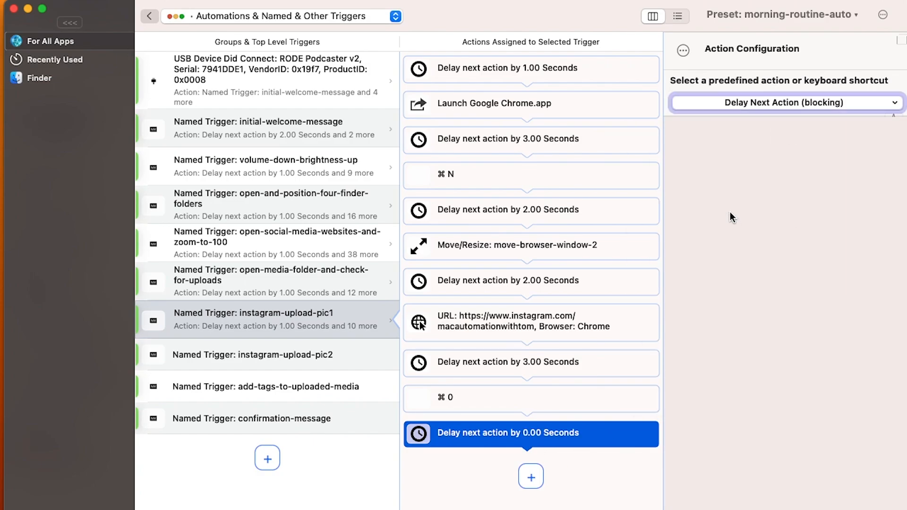
pyautogui.write('2')
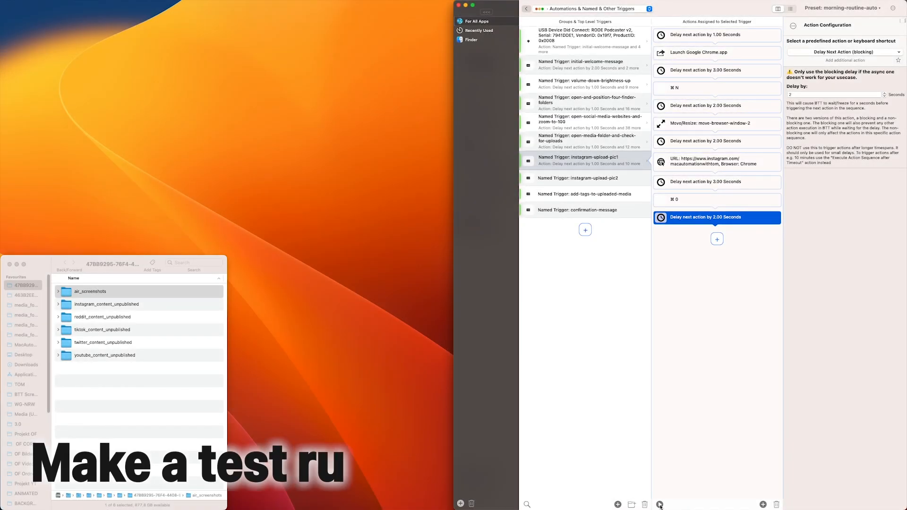
pyautogui.click(660, 505)
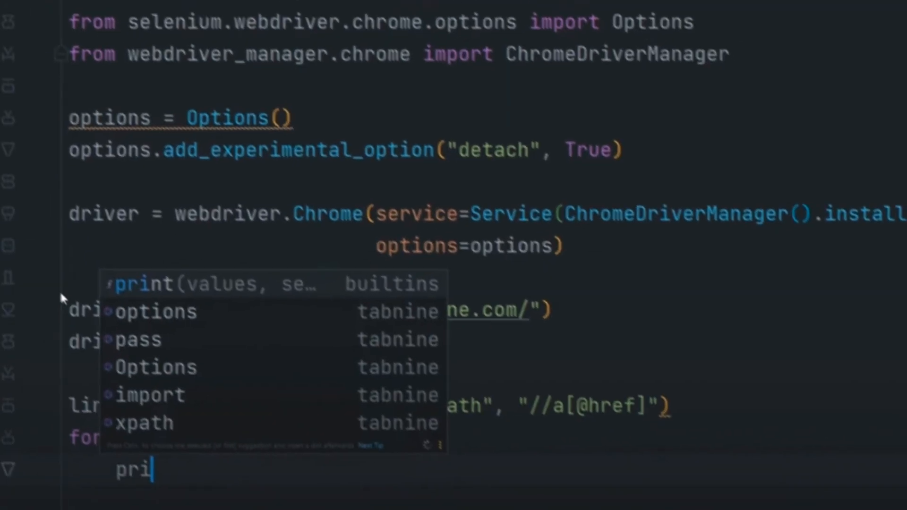
# - Complete the for loop of the Selenium script with print(link) and run the script
pyautogui.press('Return')
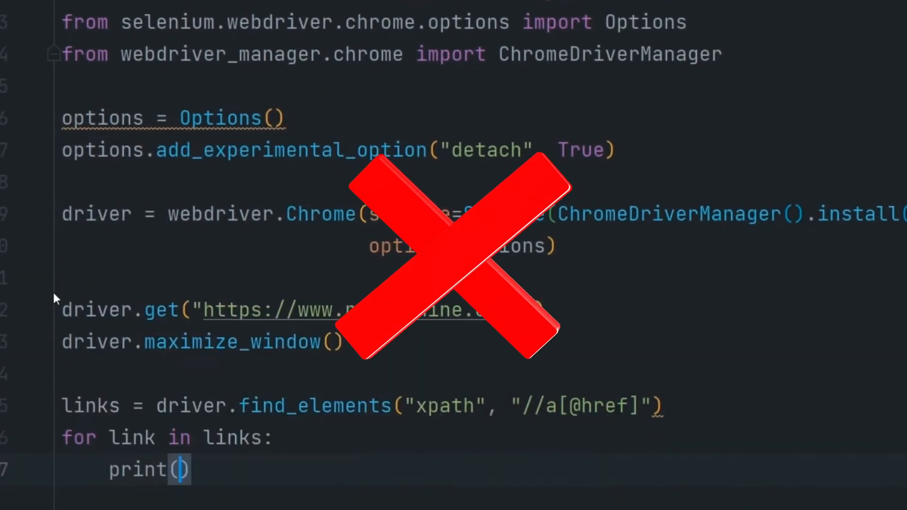
pyautogui.write('link')
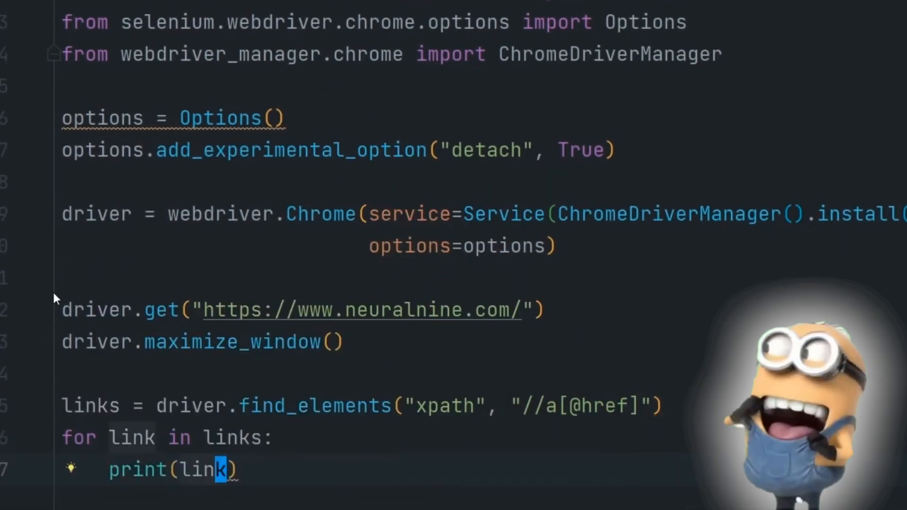
pyautogui.hotkey('shift', 'F10')
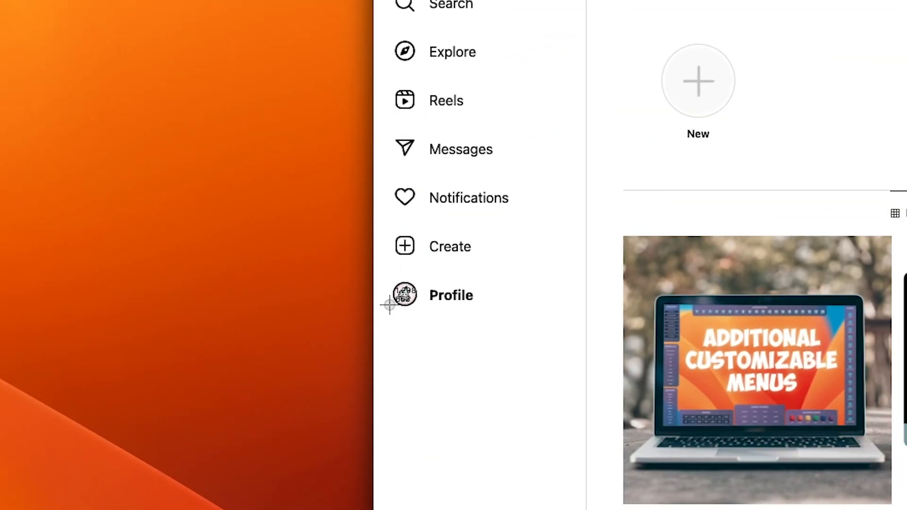
# - Capture a screenshot region of the Instagram sidebar around the Create and Profile entries
pyautogui.moveTo(382, 312); pyautogui.dragTo(528, 180)
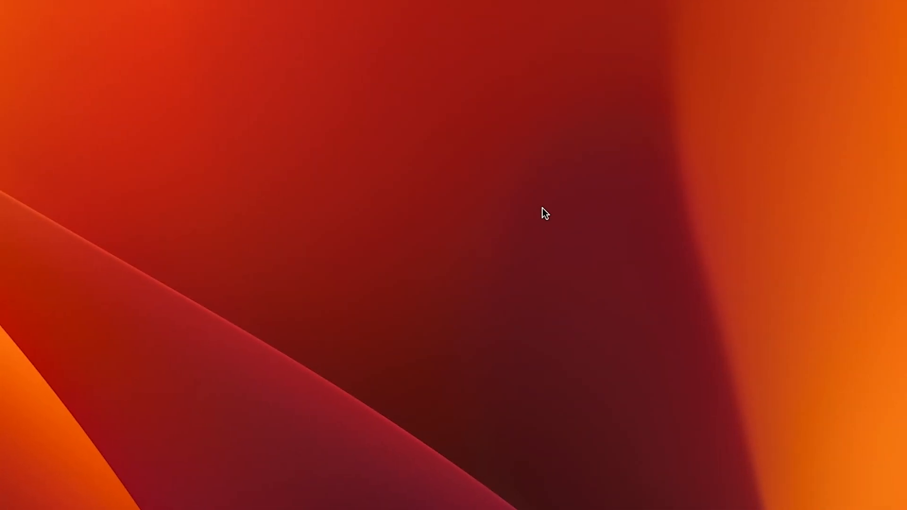
# - Search the Mac for "screenshot" and open the Screenshots section of the system keyboard shortcut settings
pyautogui.press('super+space')
pyautogui.write('sc')
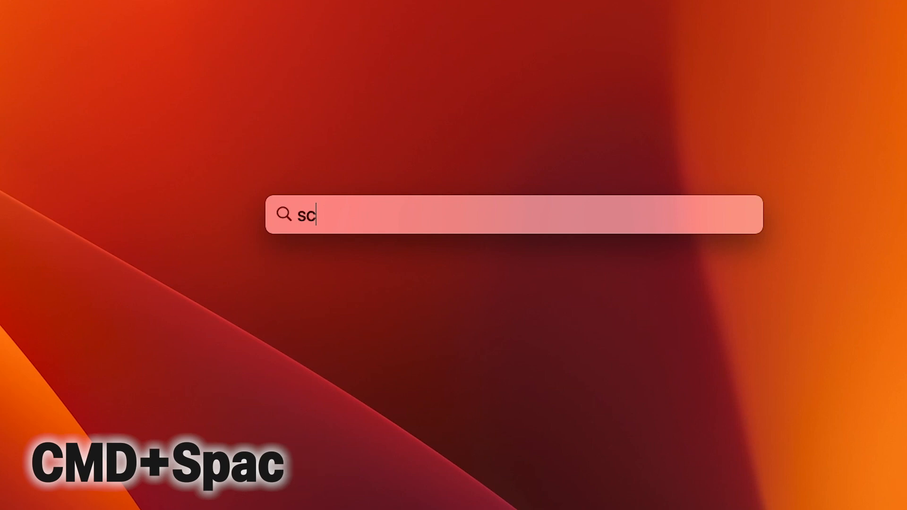
pyautogui.write('reenshot')
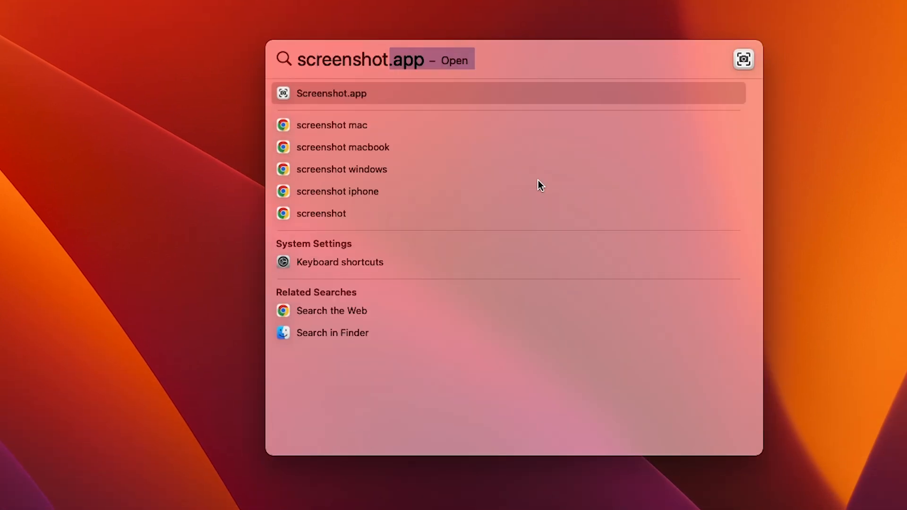
pyautogui.click(318, 266)
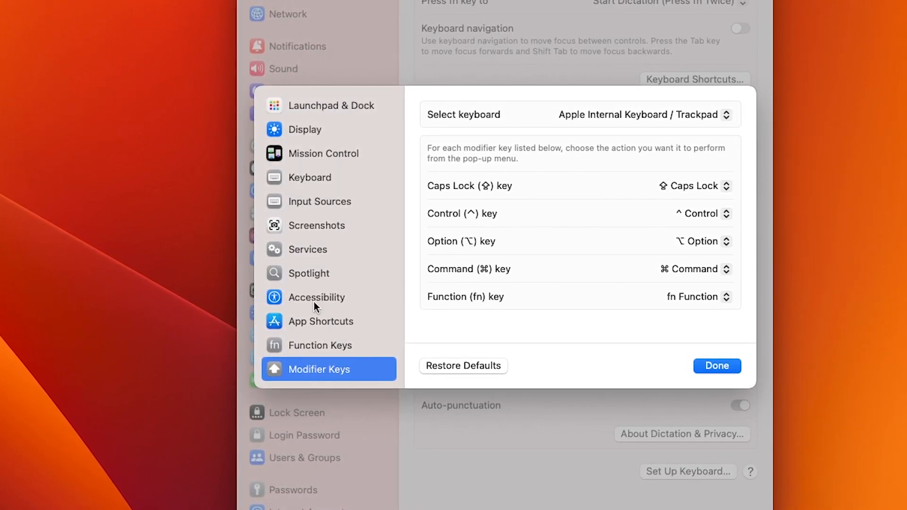
pyautogui.click(308, 224)
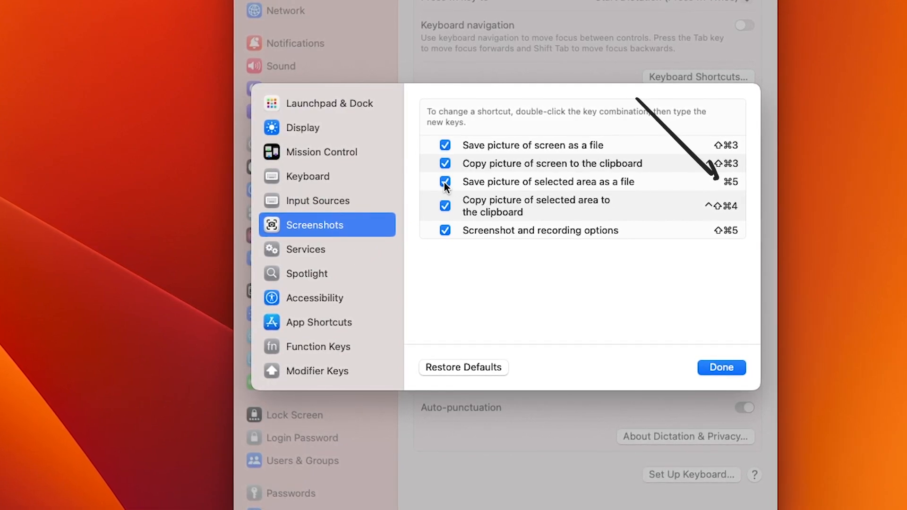
# - Assign ⌘5 to "Save picture of selected area as a file" and close the shortcut settings
pyautogui.click(730, 183)
pyautogui.click(731, 182)
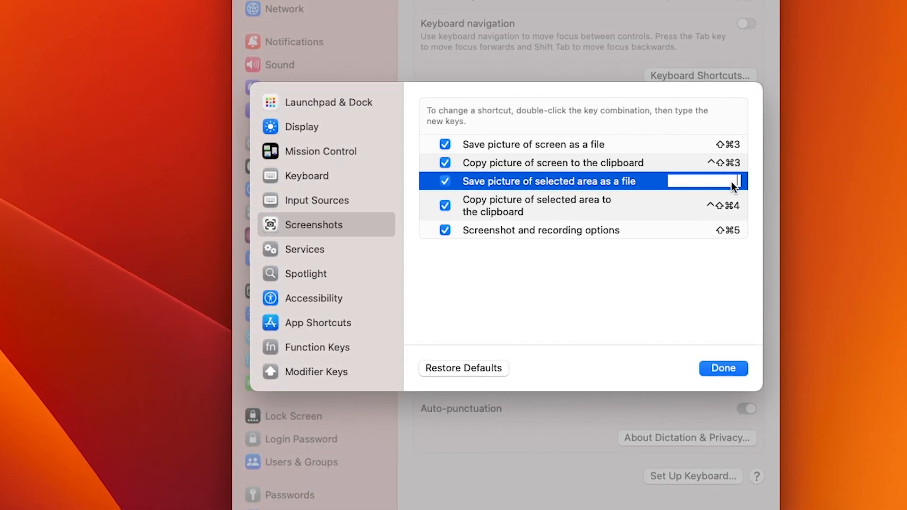
pyautogui.press('super+5')
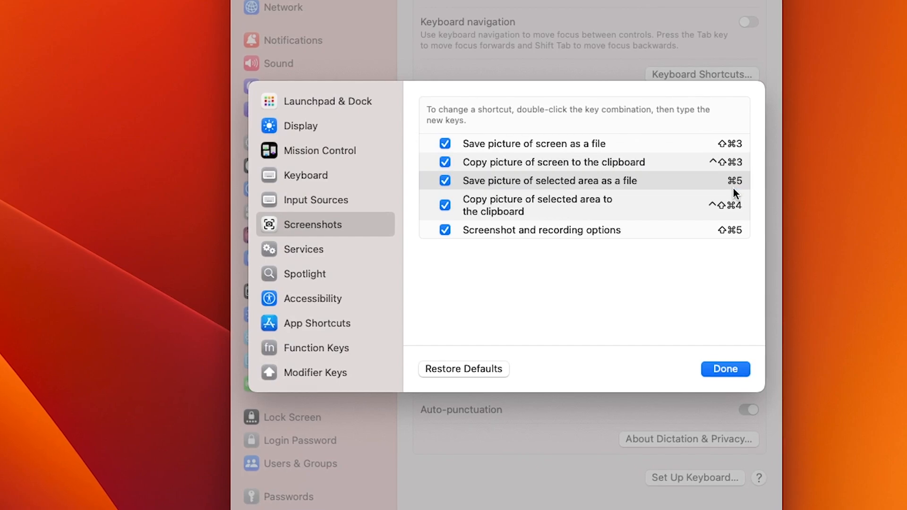
pyautogui.click(730, 372)
# - Capture a selected screen area as a file and move the Instagram sidebar screenshot into the air_screenshots folder
pyautogui.press('super+5')
pyautogui.moveTo(381, 312); pyautogui.dragTo(530, 180)
pyautogui.moveTo(535, 176); pyautogui.dragTo(535, 176)
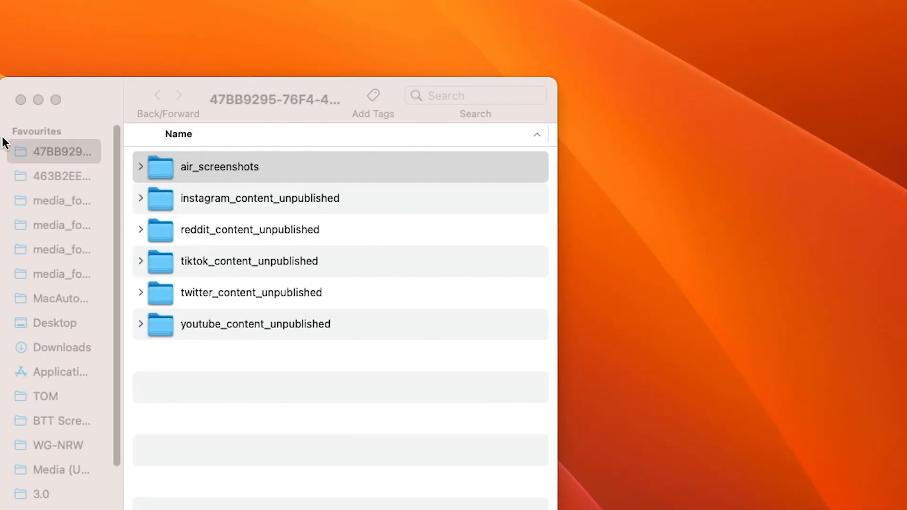
pyautogui.click(141, 168)
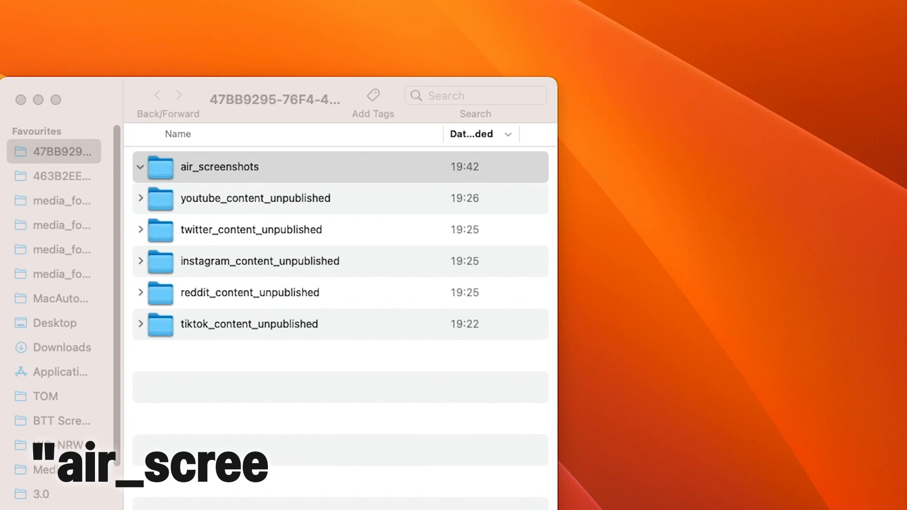
pyautogui.moveTo(487, 508); pyautogui.dragTo(223, 172)
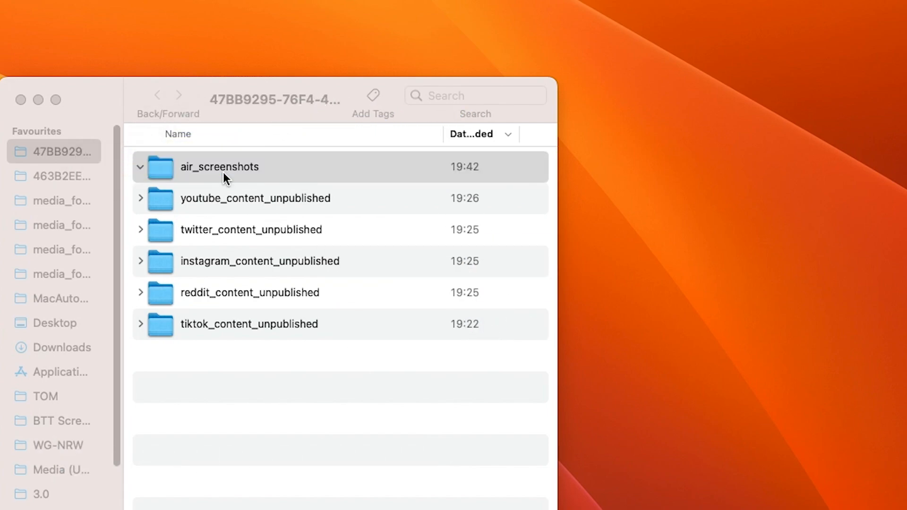
# - Rename the screenshot in the air_screenshots folder to 1.png
pyautogui.click(261, 201)
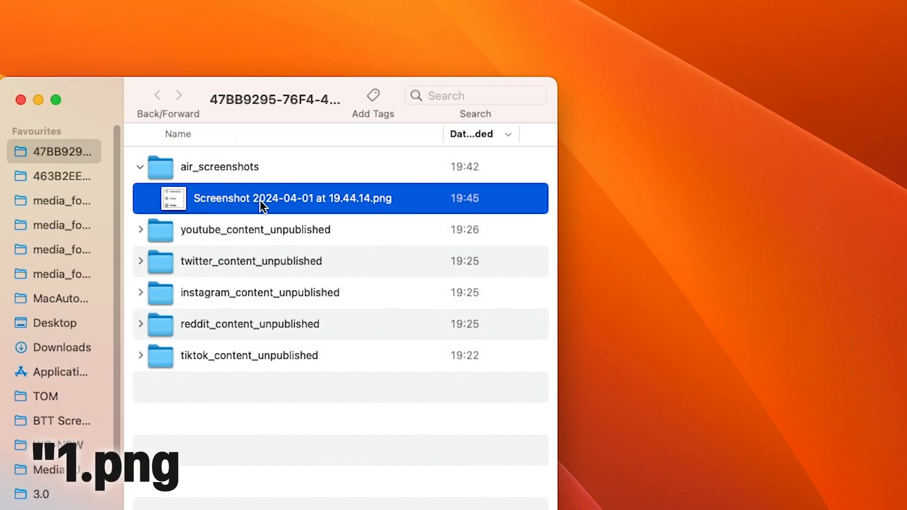
pyautogui.press('Return')
pyautogui.write('1')
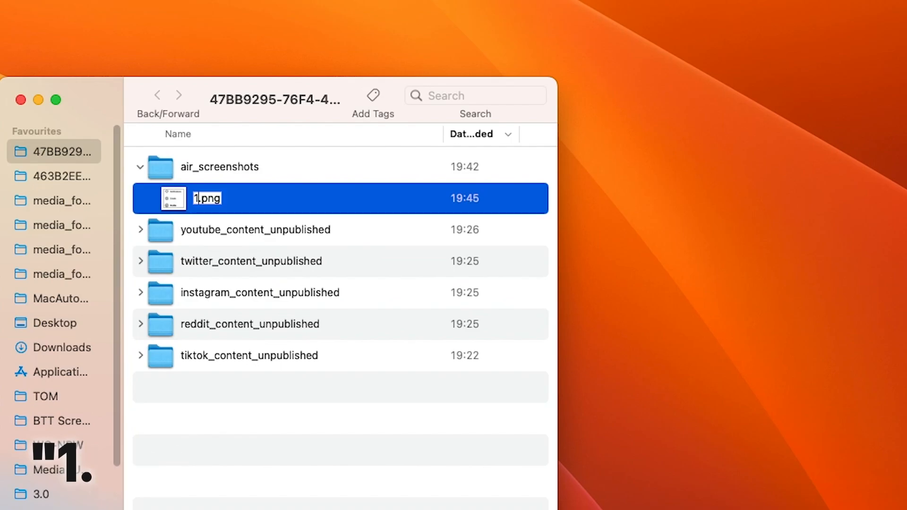
pyautogui.press('Return')
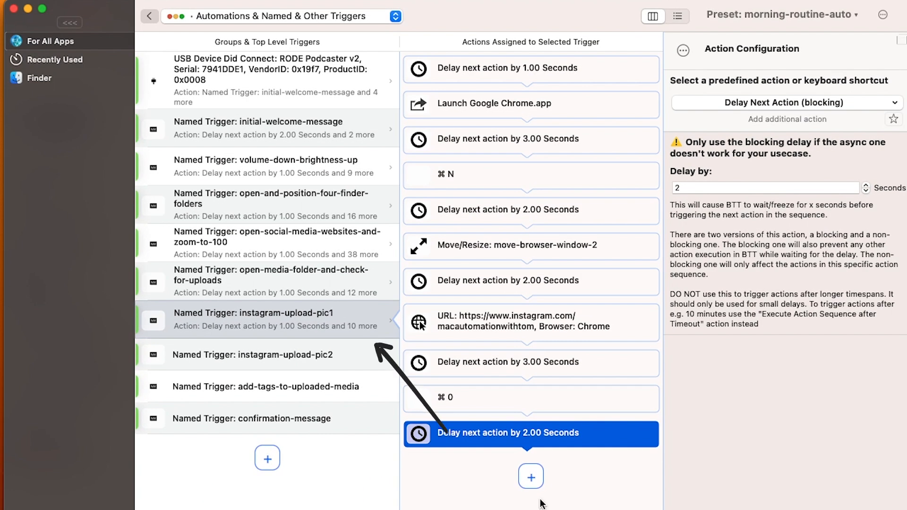
# - Add a Find/Search Image on Screen & Move Mouse action to instagram-upload-pic1, using 1.png as the search image and a threshold of 0.7
pyautogui.click(531, 476)
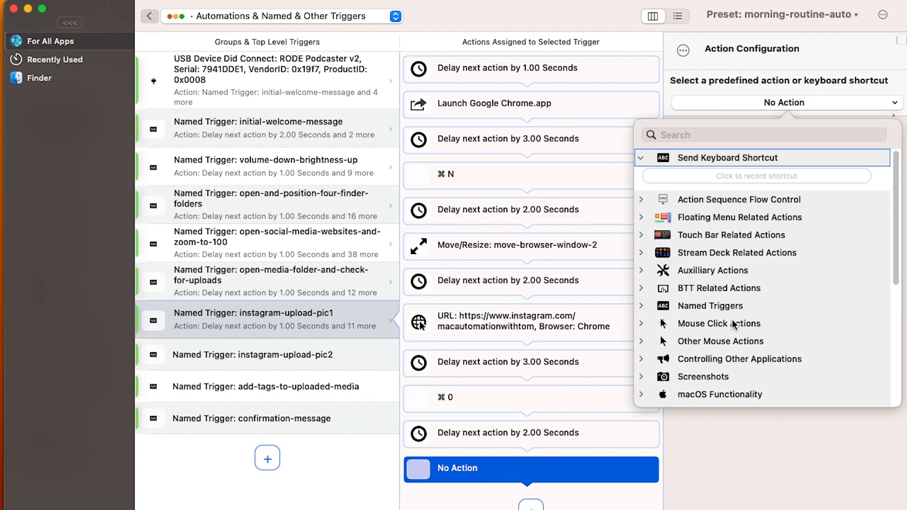
pyautogui.click(703, 341)
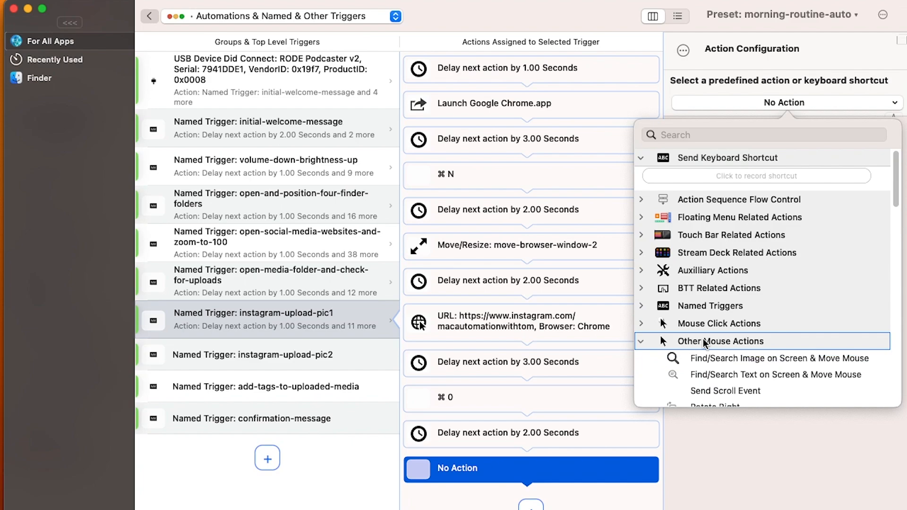
pyautogui.scroll(-3, 703, 339)
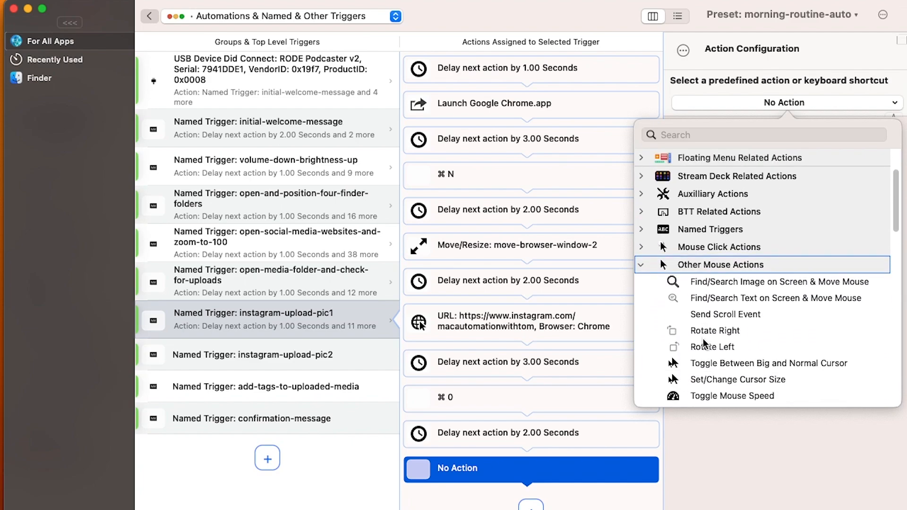
pyautogui.click(775, 277)
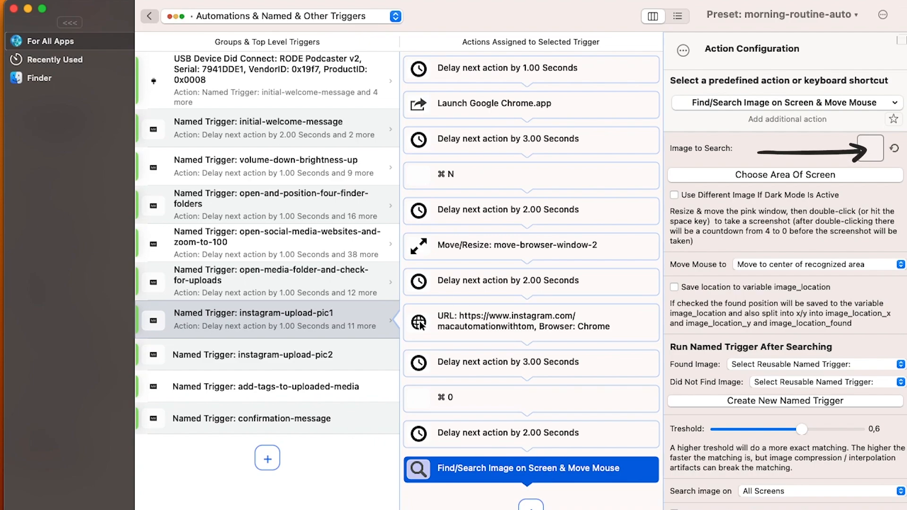
pyautogui.moveTo(904, 170)
pyautogui.mouseDown()
pyautogui.moveTo(863, 171)
pyautogui.moveTo(864, 148)
pyautogui.mouseUp()
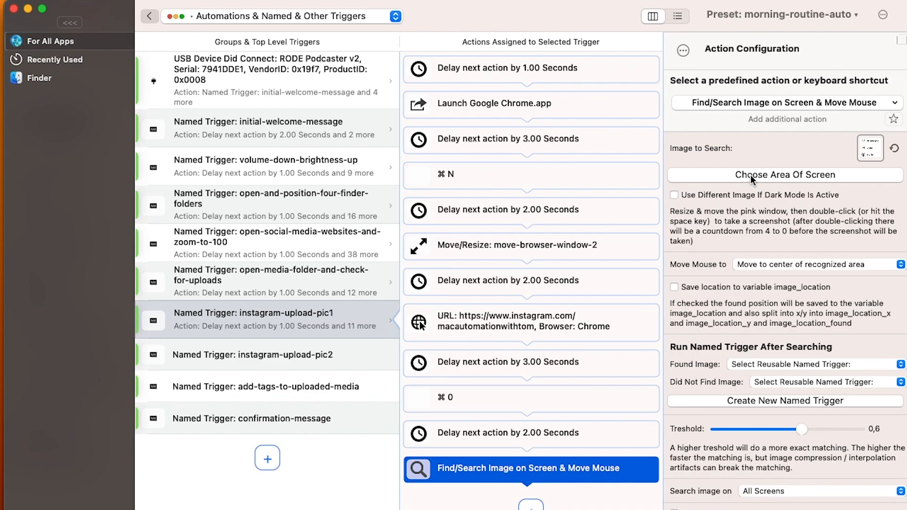
pyautogui.click(877, 429)
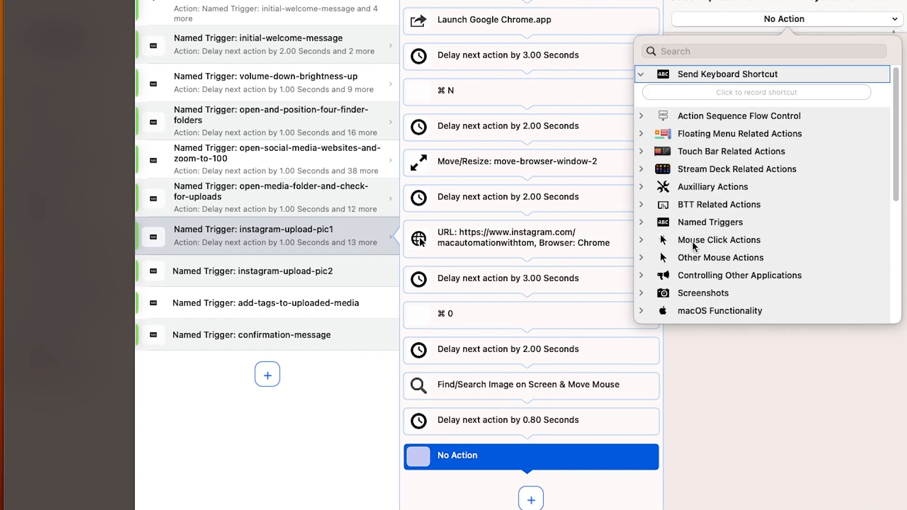
# - Add a Left Click action after the 0.80-second delay and test-run the sequence to open Instagram's Create new post dialog
pyautogui.click(694, 241)
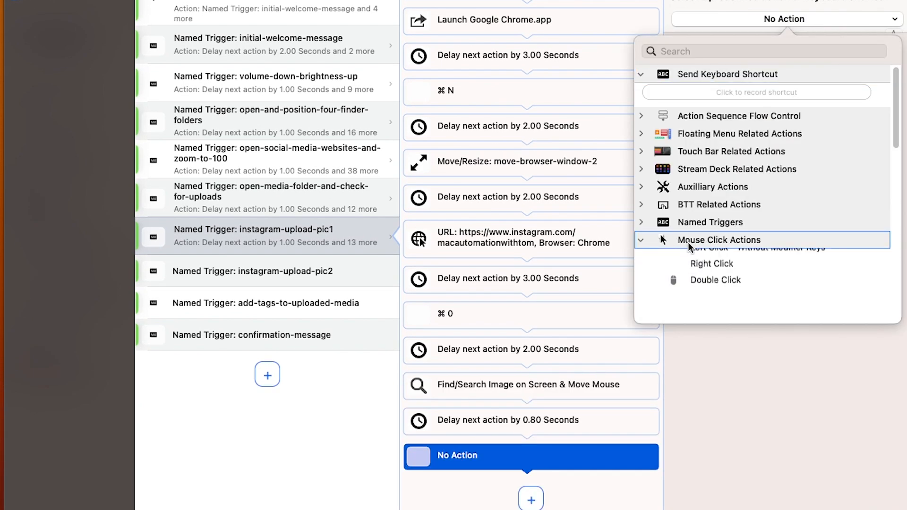
pyautogui.click(708, 273)
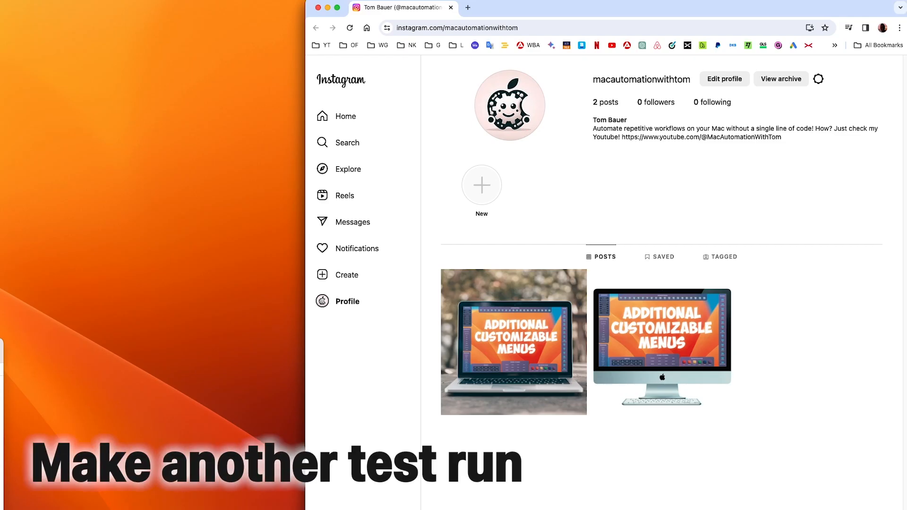
pyautogui.click(350, 277)
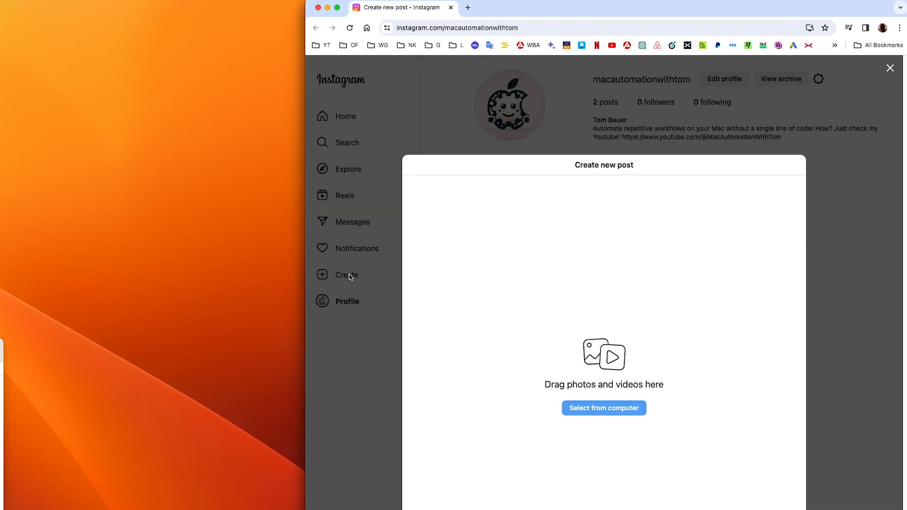
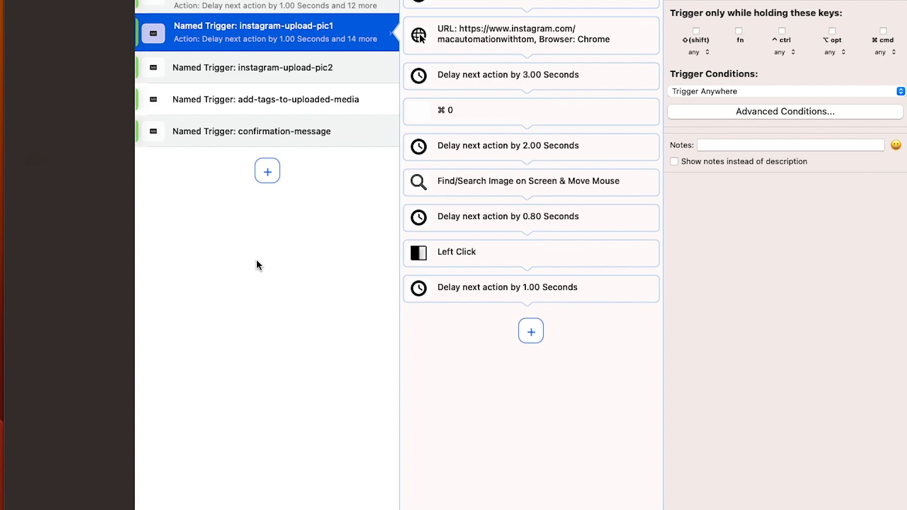
# - Copy the image search, 0.80-second delay, Left Click and 1.00-second delay actions and paste them at the end of the instagram-upload-pic1 sequence
pyautogui.click(565, 159)
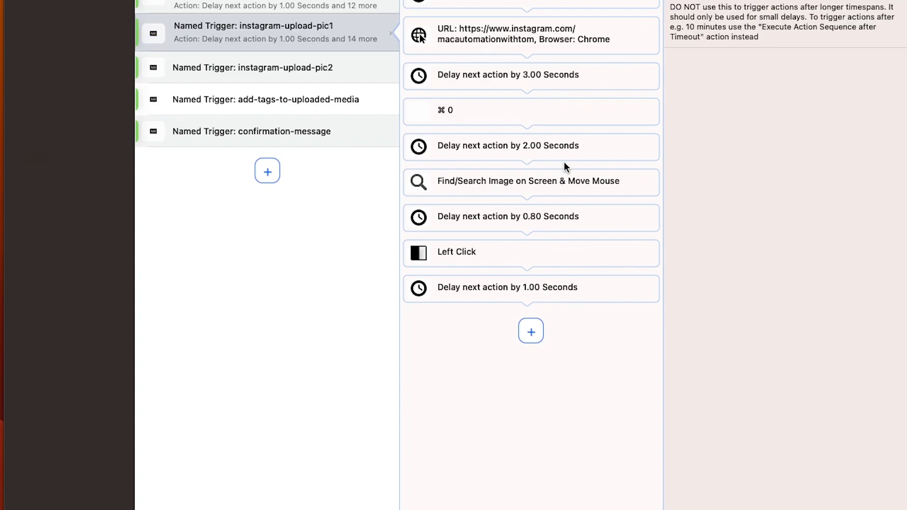
pyautogui.press('super+c')
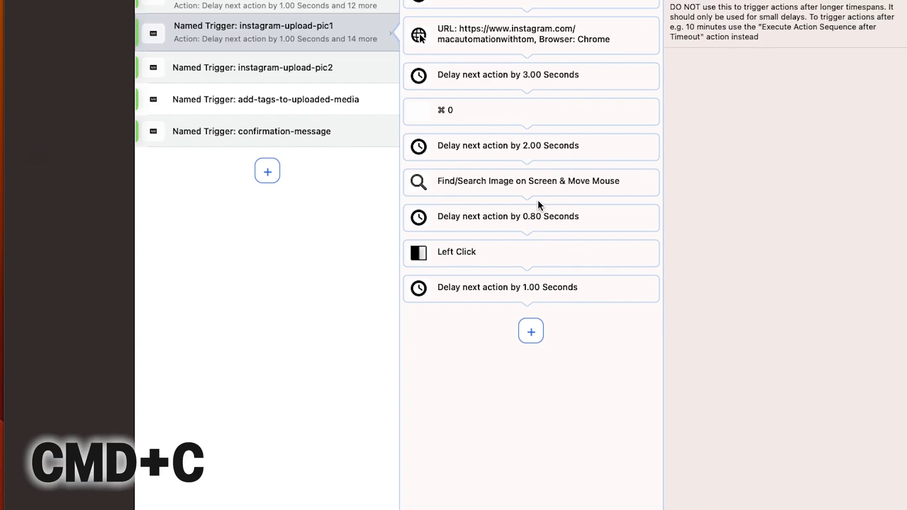
pyautogui.click(520, 182)
pyautogui.keyDown('shift'); pyautogui.click(534, 287); pyautogui.keyUp('shift')
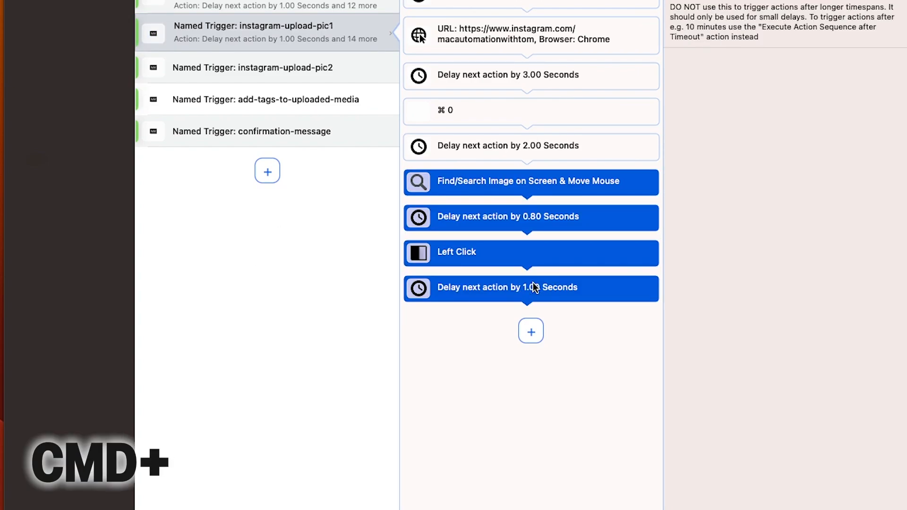
pyautogui.click(569, 298)
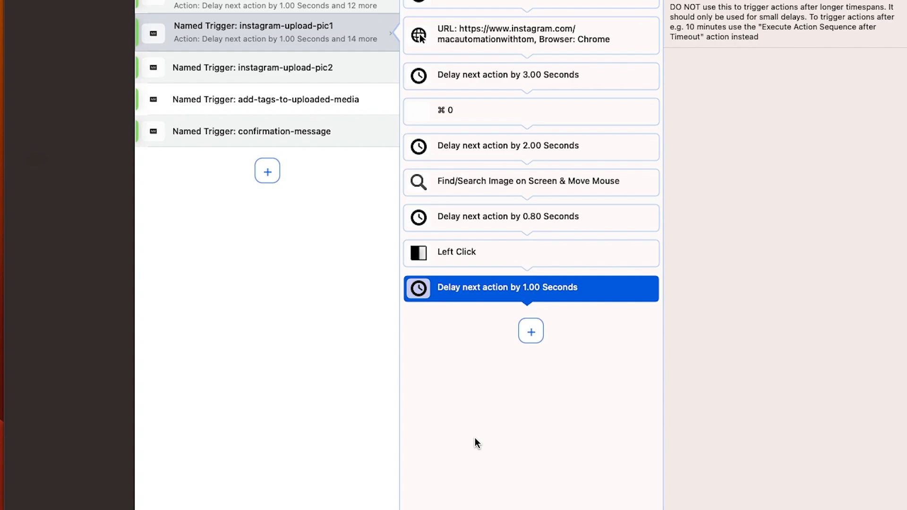
pyautogui.press('super+v')
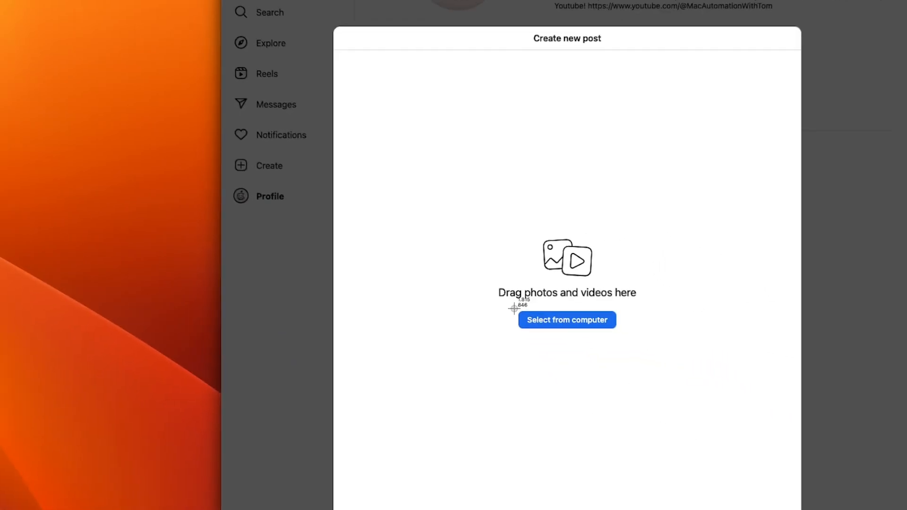
# - Capture a screenshot of Instagram's "Select from computer" button and move the file into the air_screenshots folder
pyautogui.press('super+5')
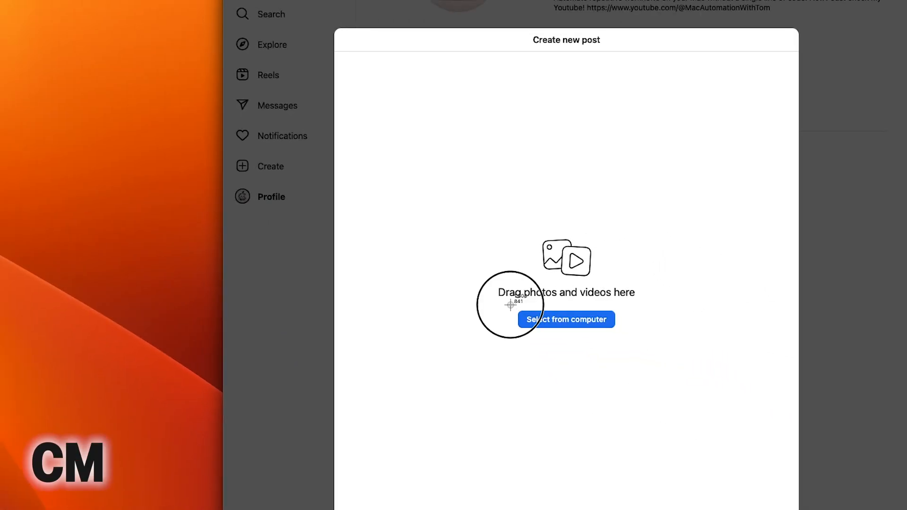
pyautogui.moveTo(631, 336); pyautogui.dragTo(622, 336)
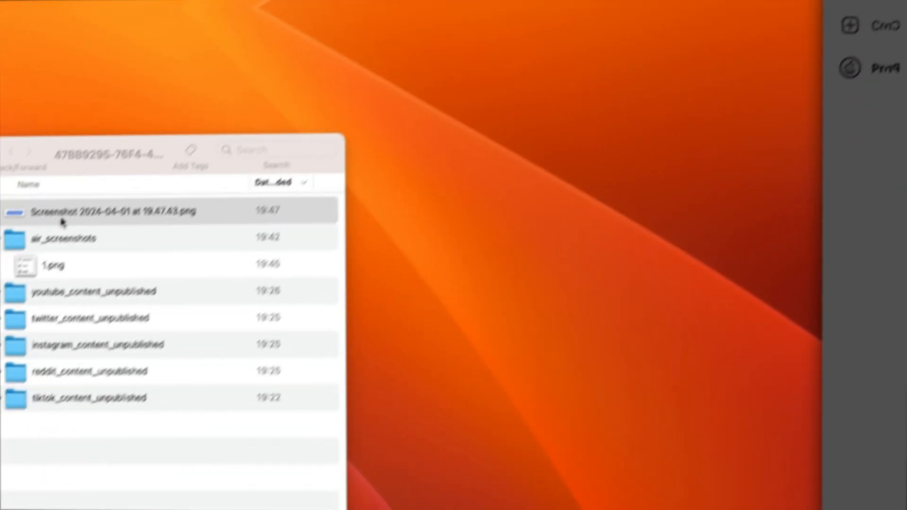
pyautogui.moveTo(142, 200); pyautogui.dragTo(106, 223)
# - Rename the "Select from computer" screenshot in air_screenshots to 2.png
pyautogui.click(113, 225)
pyautogui.press('Return')
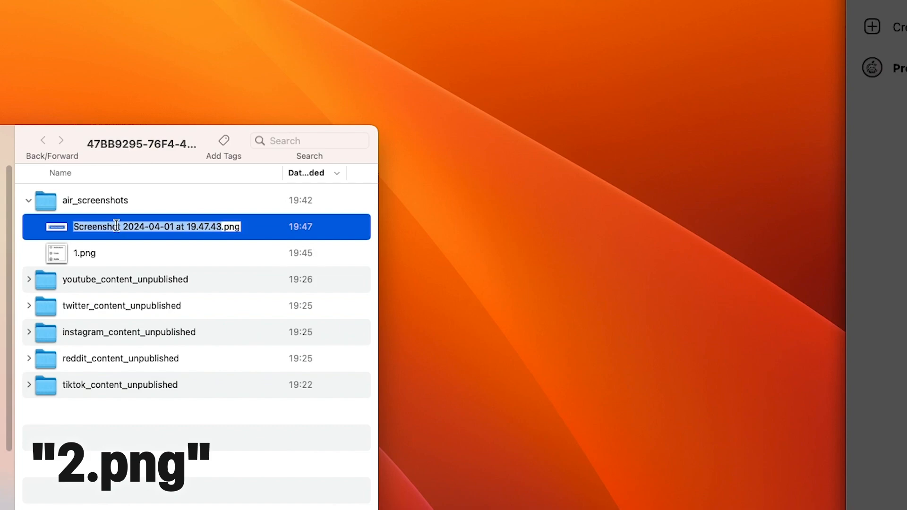
pyautogui.press('space')
pyautogui.press('space')
pyautogui.press('Return')
pyautogui.write('2')
pyautogui.press('Return')
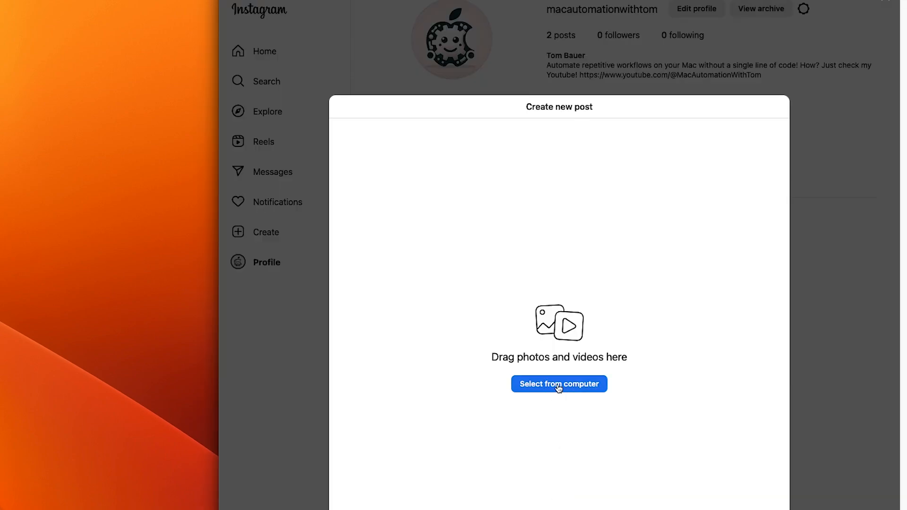
# - Open the computer file chooser from the new post dialog, show media_for_instagram, and capture a screenshot of that folder's sidebar entry
pyautogui.click(559, 385)
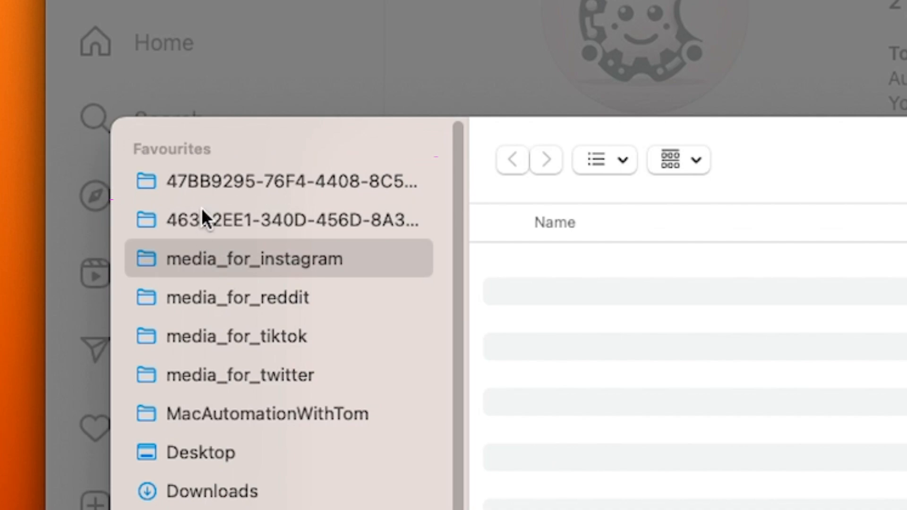
pyautogui.click(207, 182)
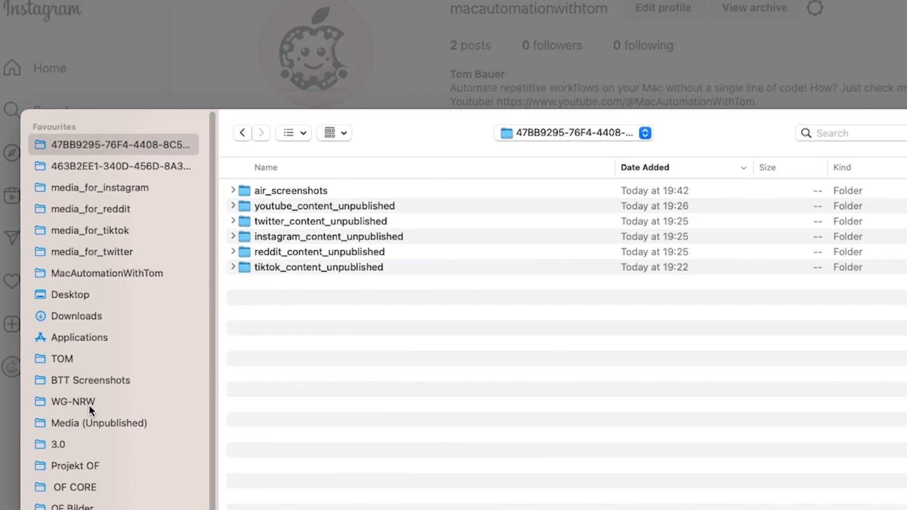
pyautogui.click(121, 191)
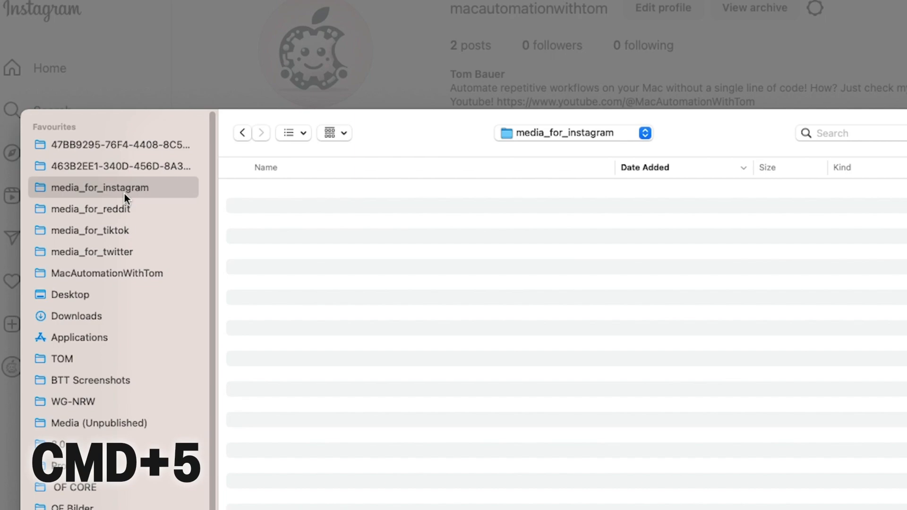
pyautogui.press('super+5')
pyautogui.moveTo(26, 133); pyautogui.dragTo(183, 158)
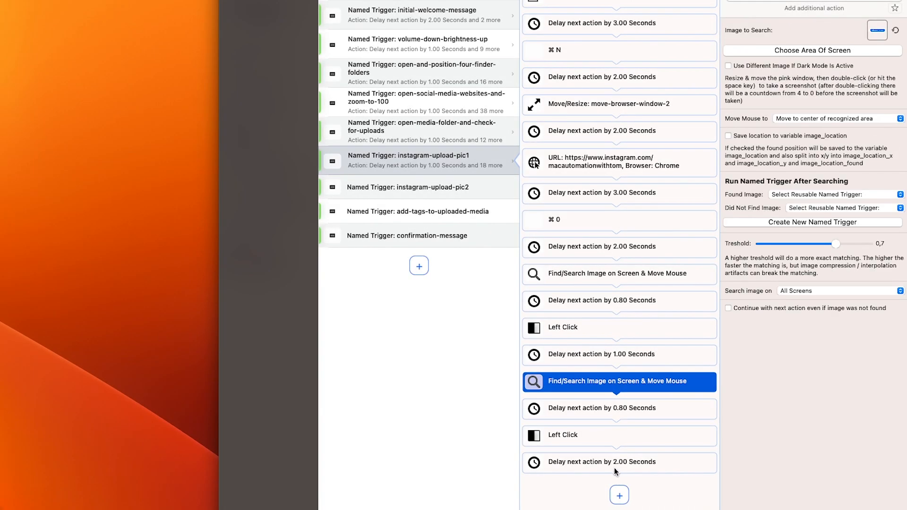
# - Paste the four image search and click actions at the end of the sequence and replace the pasted search's image with the sidebar entry screenshot
pyautogui.keyDown('shift'); pyautogui.click(618, 468); pyautogui.keyUp('shift')
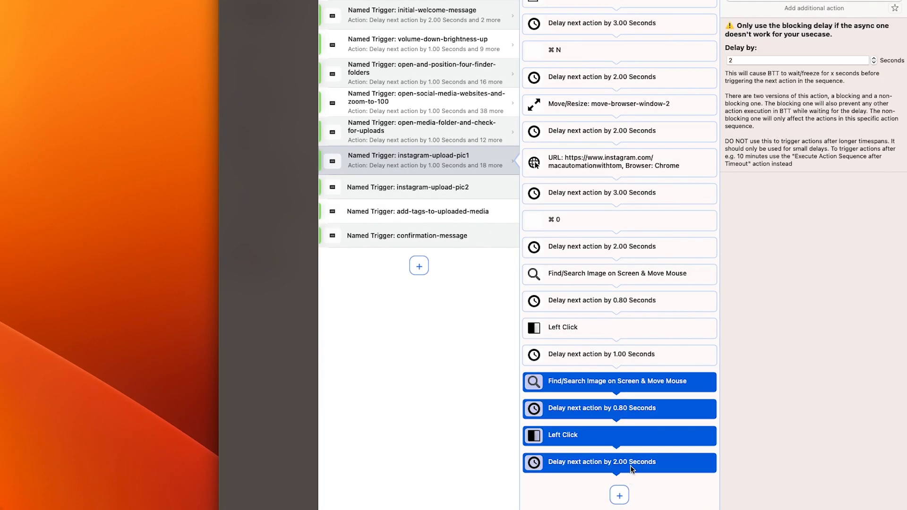
pyautogui.press('super+v')
pyautogui.click(633, 493)
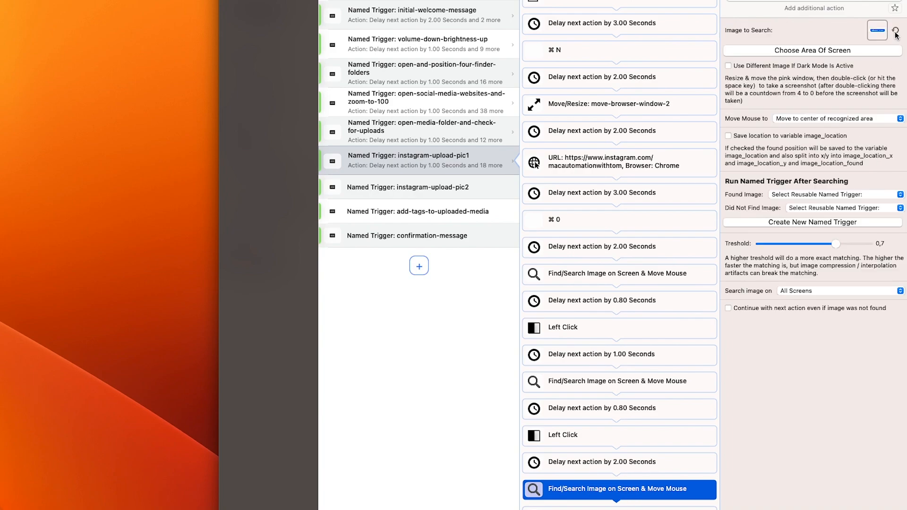
pyautogui.moveTo(284, 509); pyautogui.dragTo(875, 32)
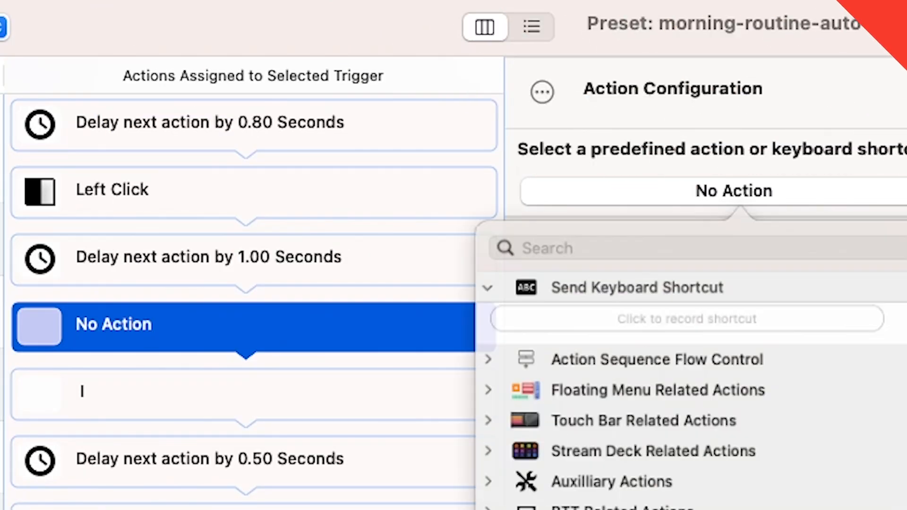
# - Insert a ⌘2 keyboard shortcut action and a blocking delay of 1 second ahead of the I key action
pyautogui.click(696, 330)
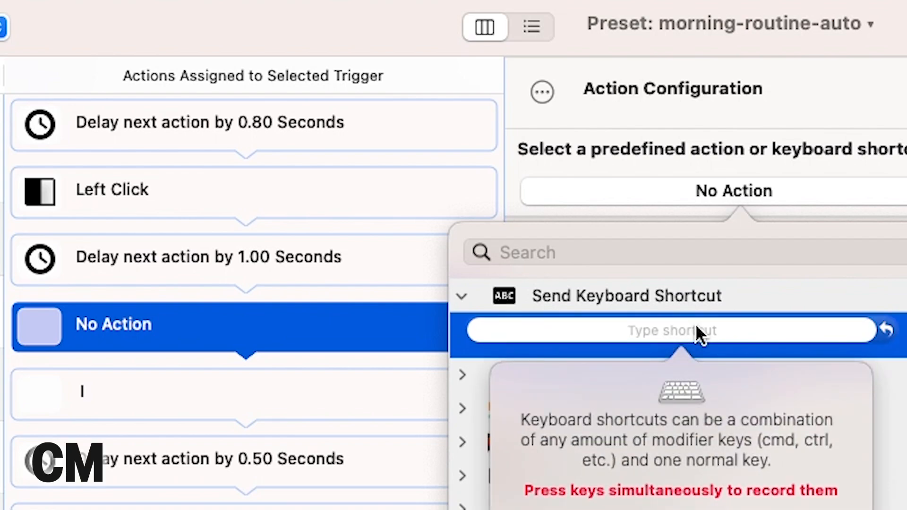
pyautogui.press('super+2')
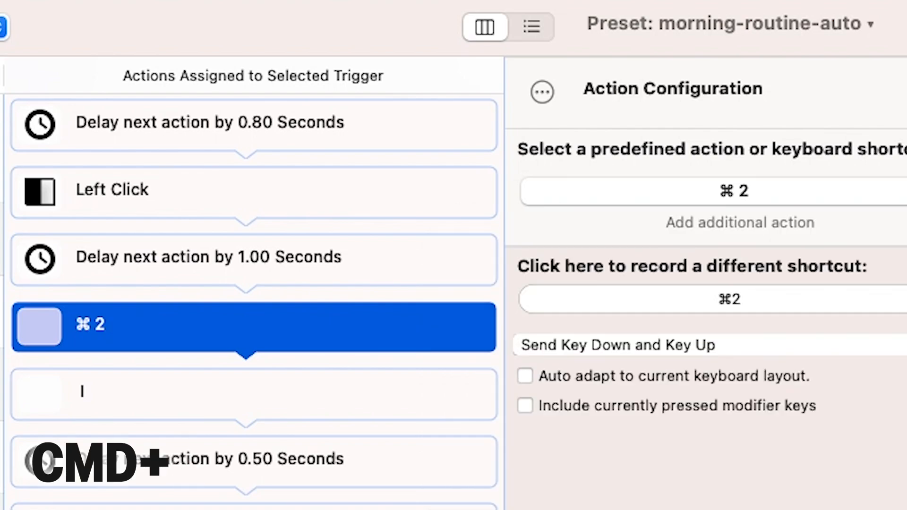
pyautogui.click(255, 509)
pyautogui.click(645, 366)
pyautogui.click(628, 408)
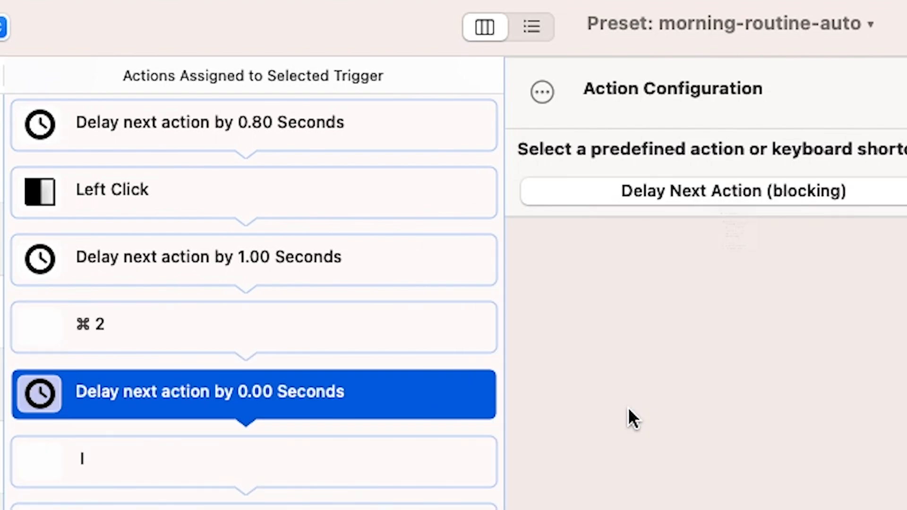
pyautogui.click(673, 349)
pyautogui.write('1')
pyautogui.click(724, 99)
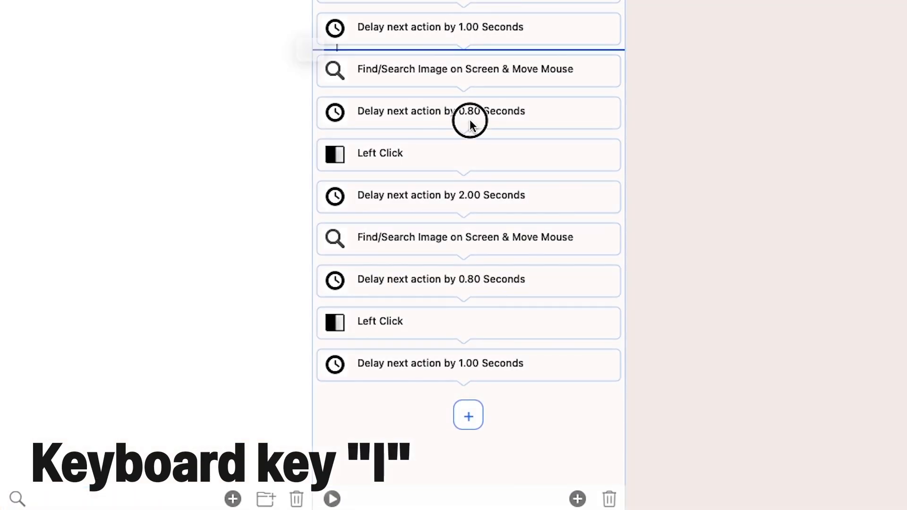
# - Append the keyboard keys I, down arrow and Return to the sequence, with 0.50-second delays between them
pyautogui.moveTo(470, 119); pyautogui.dragTo(467, 397)
pyautogui.click(469, 411)
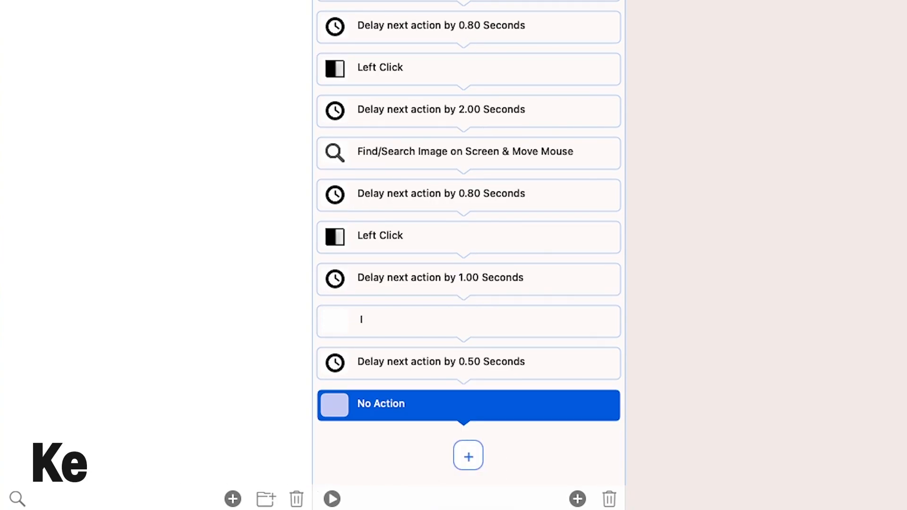
pyautogui.click(467, 458)
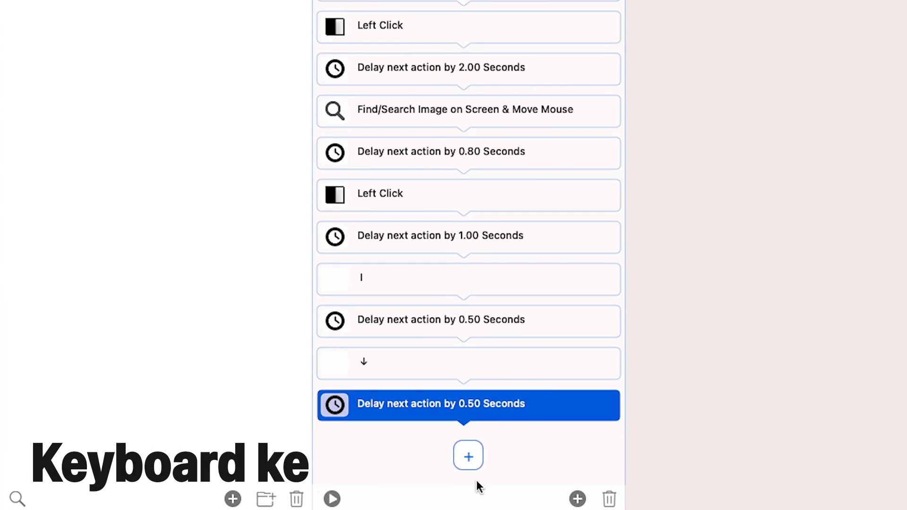
pyautogui.click(467, 454)
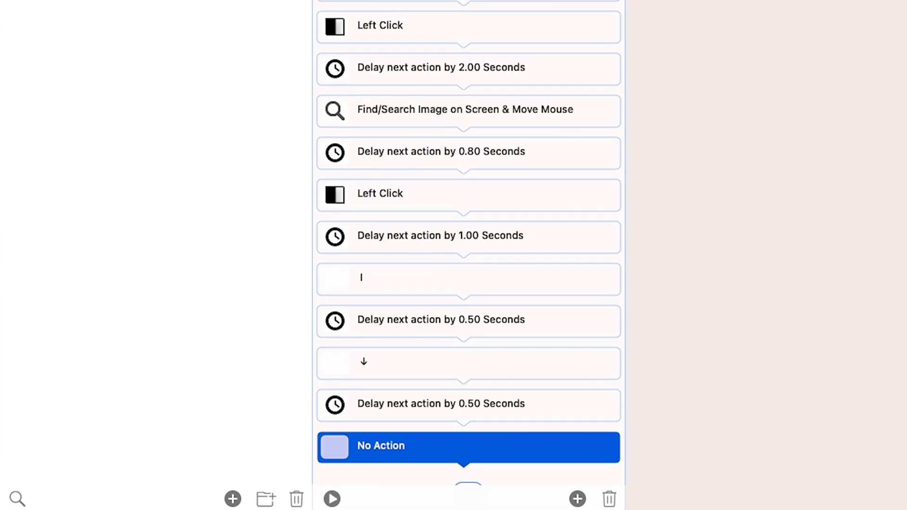
pyautogui.click(468, 455)
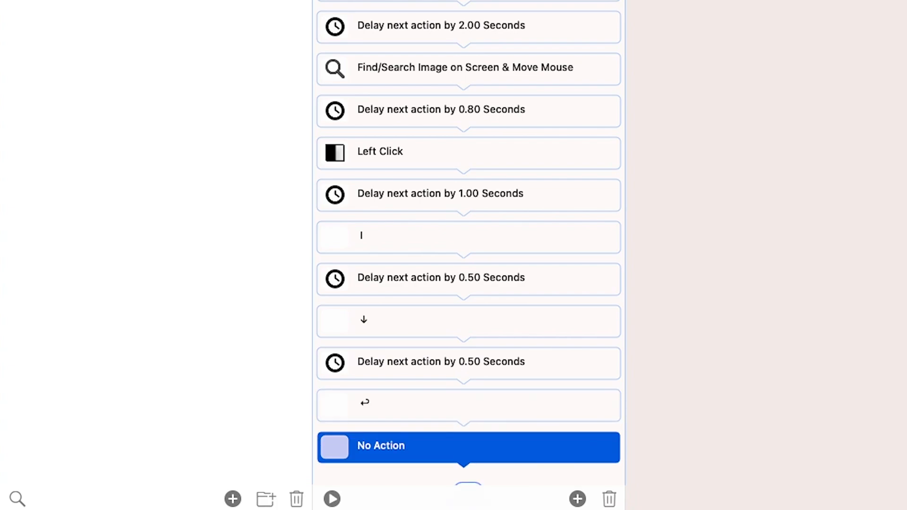
# - Add a 3-second blocking delay after the Return key action and paste the image search, delay and Left Click actions below it
pyautogui.scroll(-2, 503, 409)
pyautogui.press('super+v')
pyautogui.scroll(-4, 504, 408)
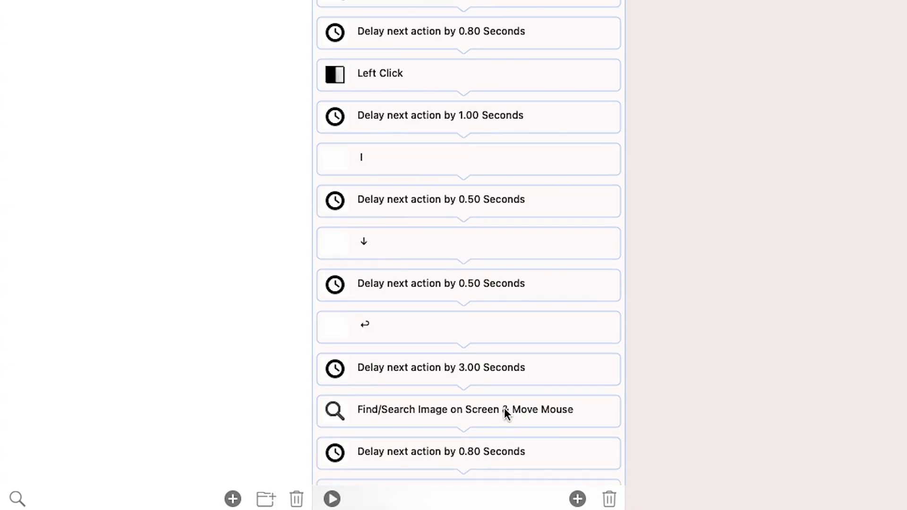
pyautogui.click(473, 280)
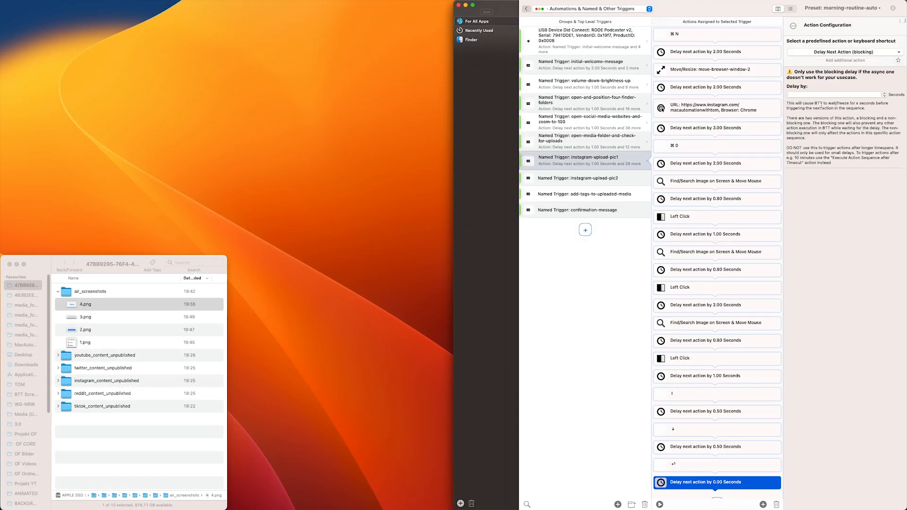
pyautogui.click(837, 94)
pyautogui.write('3')
pyautogui.press('Return')
pyautogui.press('super+v')
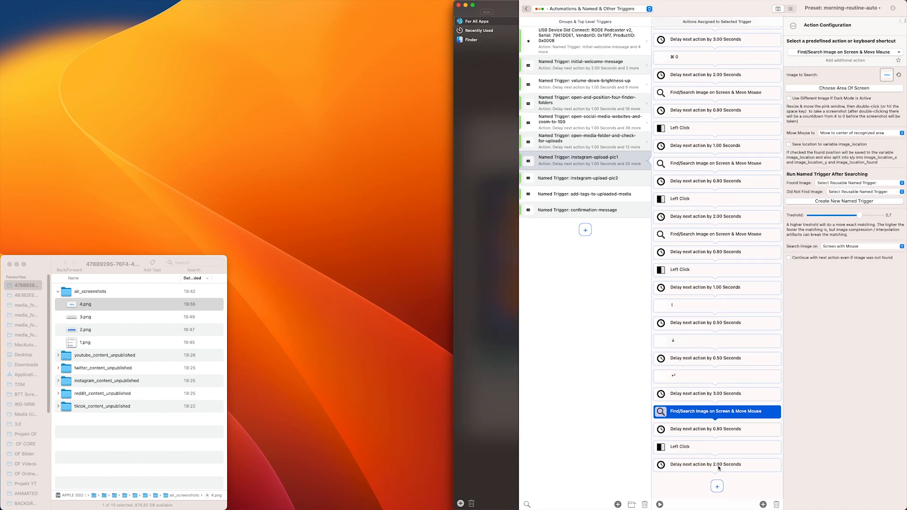
# - Copy the last image search, 0.80-second delay, Left Click and 2.00-second delay actions and paste them at the end of instagram-upload-pic1
pyautogui.keyDown('shift'); pyautogui.click(719, 466); pyautogui.keyUp('shift')
pyautogui.press('super+c')
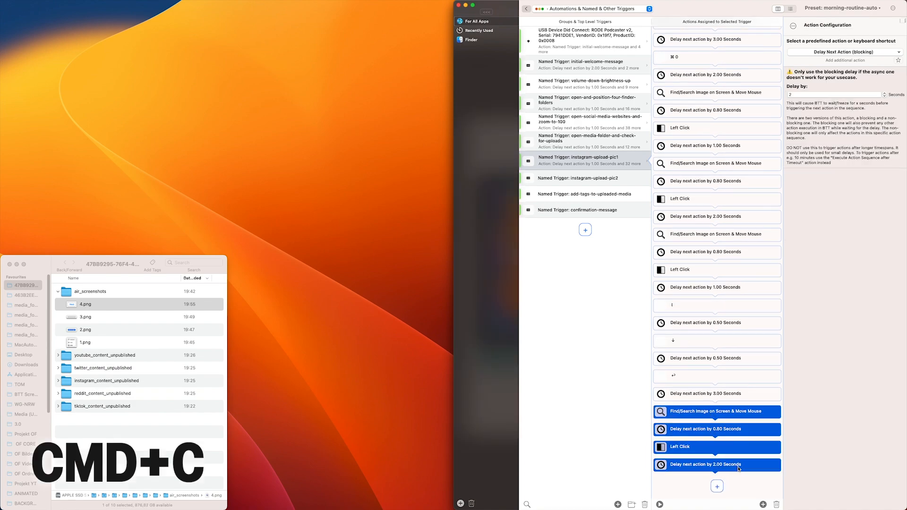
pyautogui.click(738, 467)
pyautogui.press('super+v')
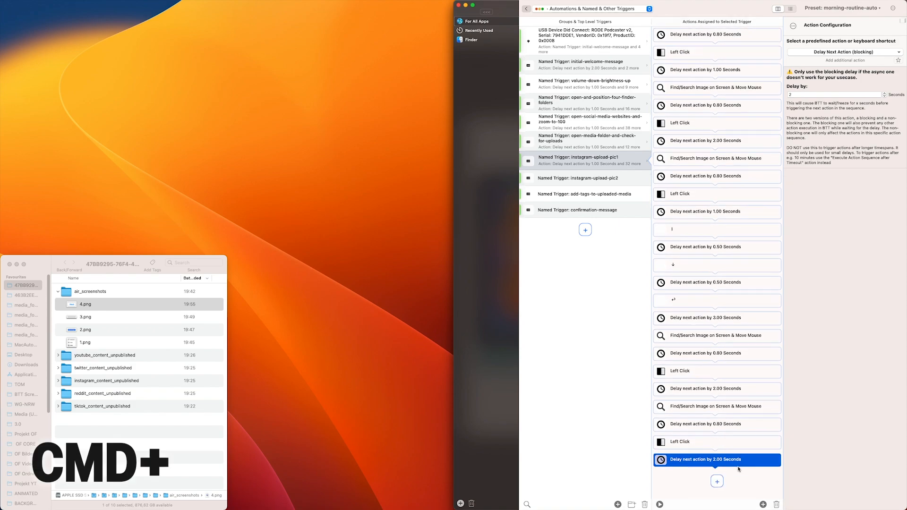
pyautogui.press('super+v')
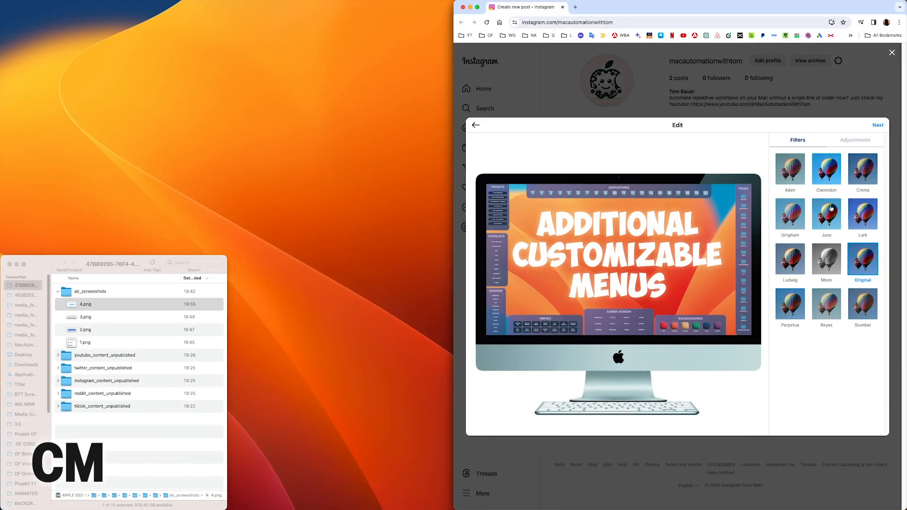
# - Advance the Instagram post from Edit to its caption page and capture a screenshot of the empty caption area
pyautogui.click(877, 125)
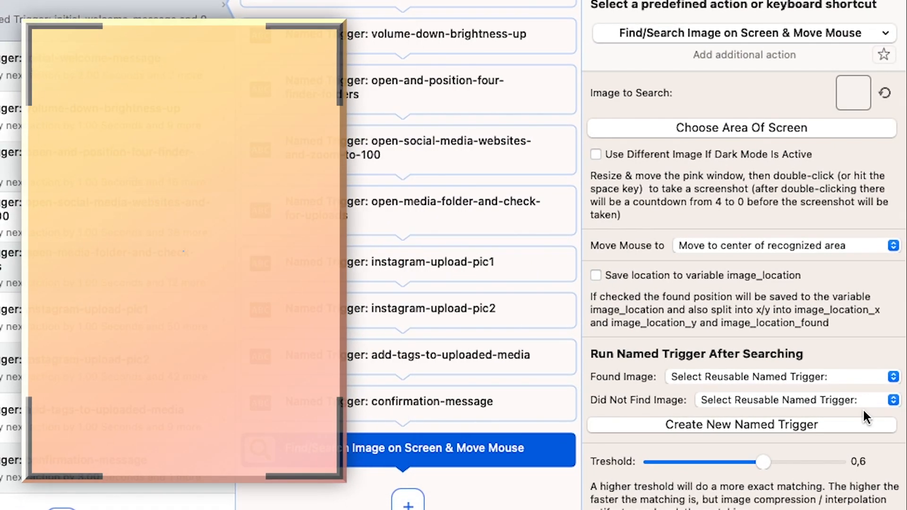
pyautogui.click(893, 246)
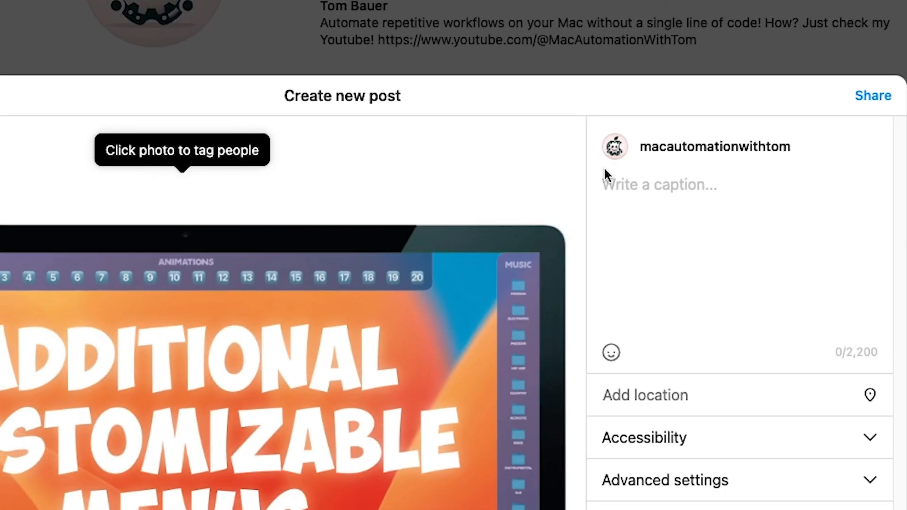
pyautogui.click(604, 176)
pyautogui.click(603, 176)
pyautogui.press('super+shift+4')
pyautogui.moveTo(604, 174); pyautogui.dragTo(884, 365)
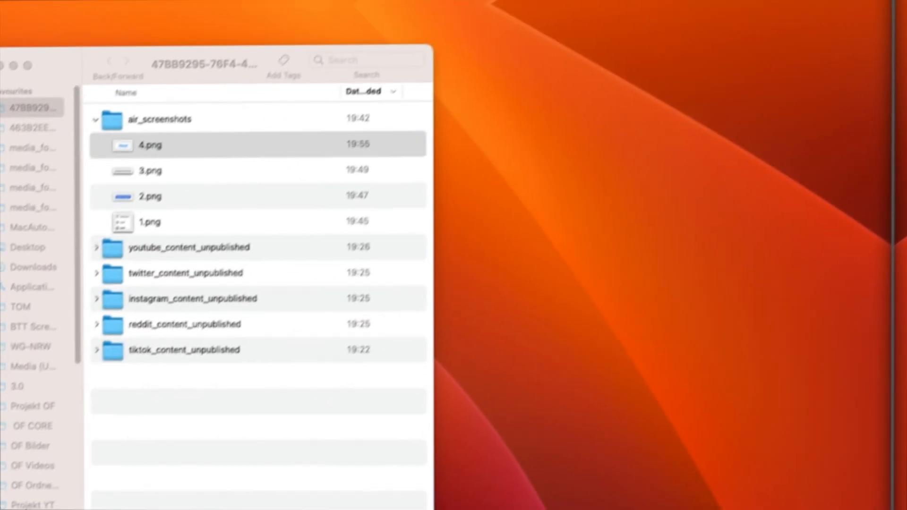
# - Move the caption area screenshot into the air_screenshots folder and rename it 6.png
pyautogui.moveTo(855, 433); pyautogui.dragTo(169, 118)
pyautogui.click(168, 139)
pyautogui.press('Return')
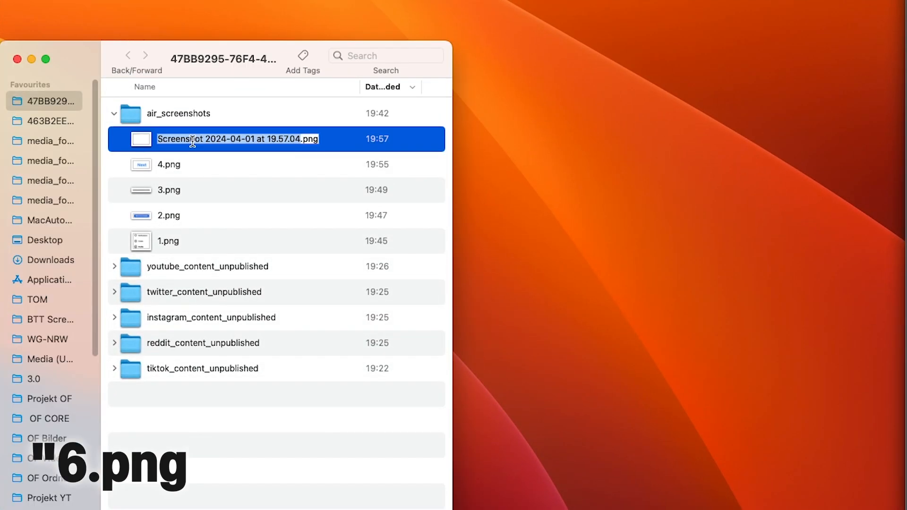
pyautogui.write('6')
pyautogui.press('Return')
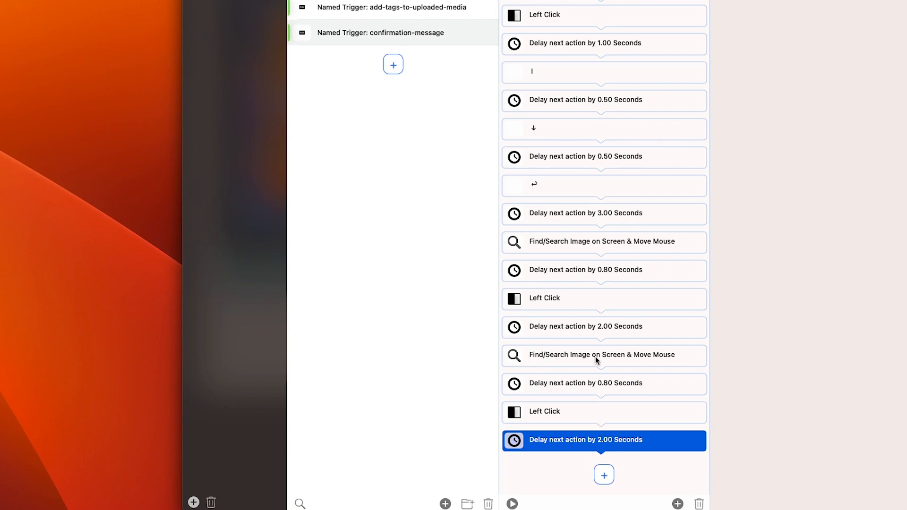
# - Duplicate the final image search, 0.80-second delay, Left Click and 2.00-second delay group at the end of the sequence
pyautogui.click(596, 360)
pyautogui.keyDown('shift'); pyautogui.click(614, 444); pyautogui.keyUp('shift')
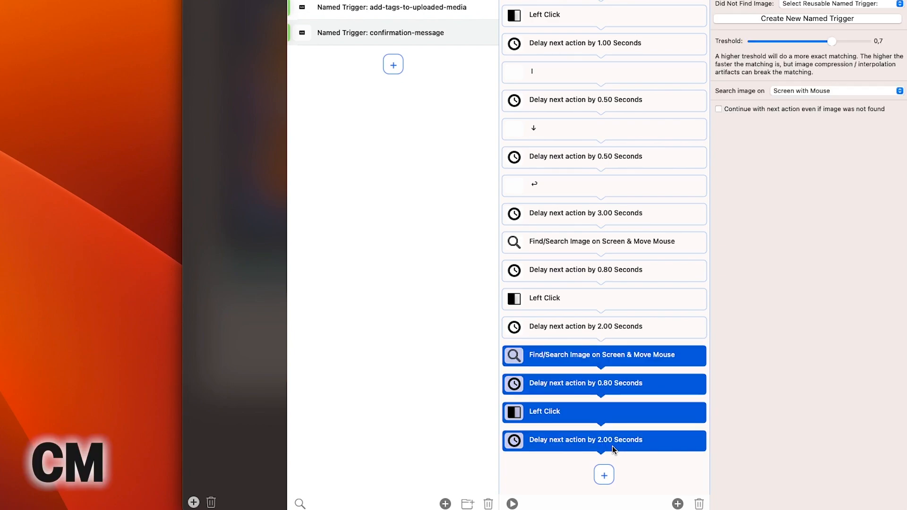
pyautogui.click(616, 447)
pyautogui.press('cmd+v')
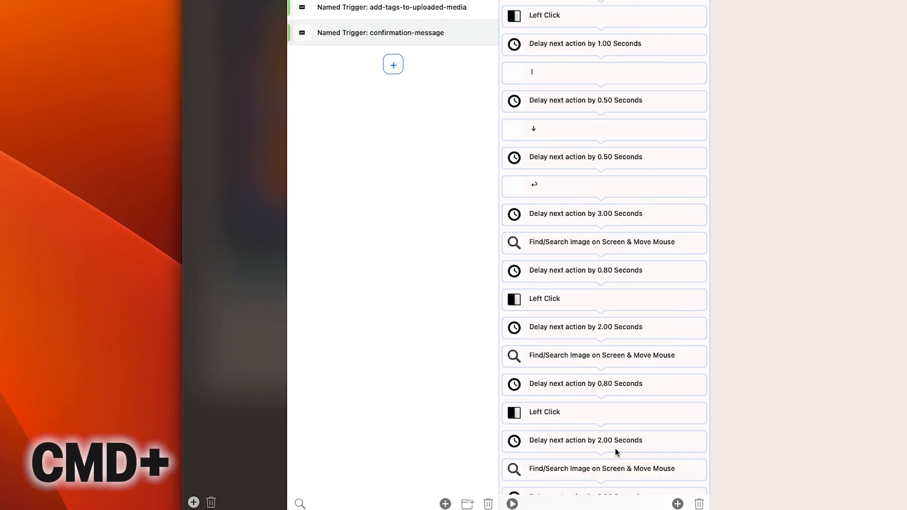
# - Use the caption area screenshot as the pasted search's image and set the mouse to move to the top left of the recognized area
pyautogui.click(607, 352)
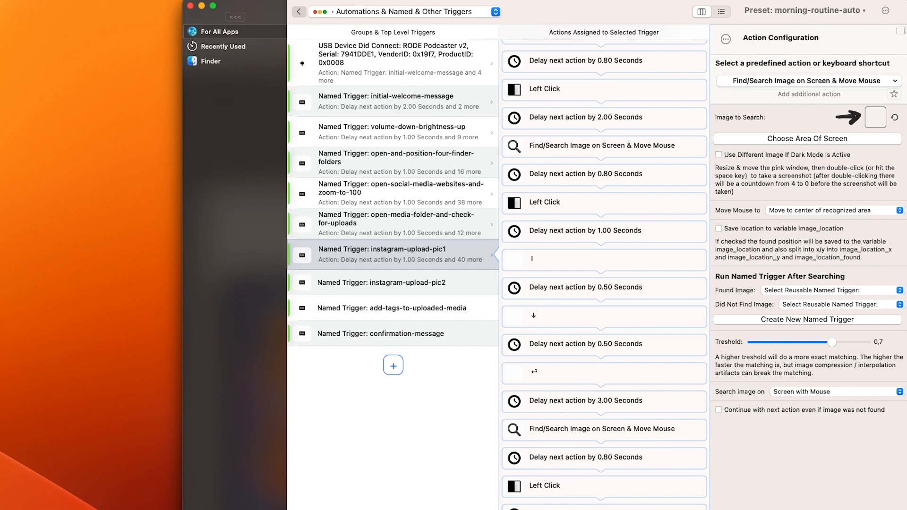
pyautogui.moveTo(615, 199)
pyautogui.mouseDown()
pyautogui.moveTo(830, 163)
pyautogui.moveTo(851, 120)
pyautogui.moveTo(879, 124)
pyautogui.mouseUp()
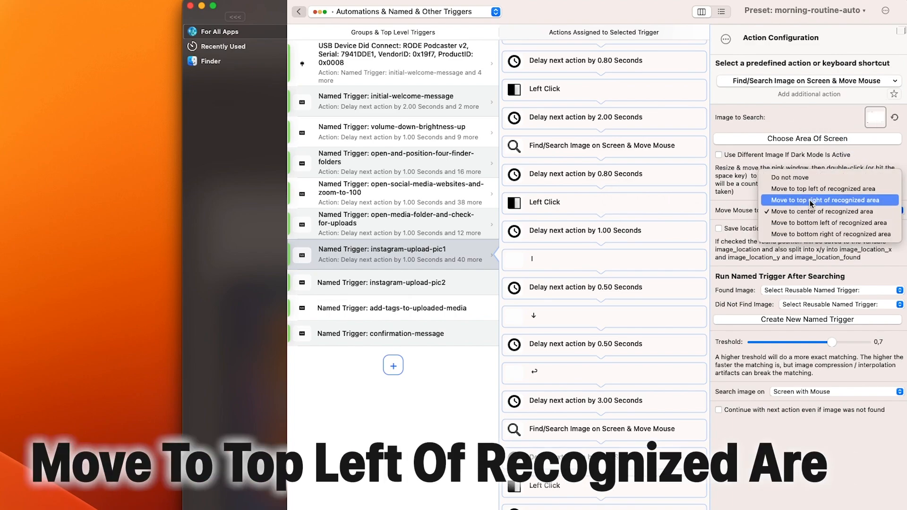
pyautogui.click(812, 188)
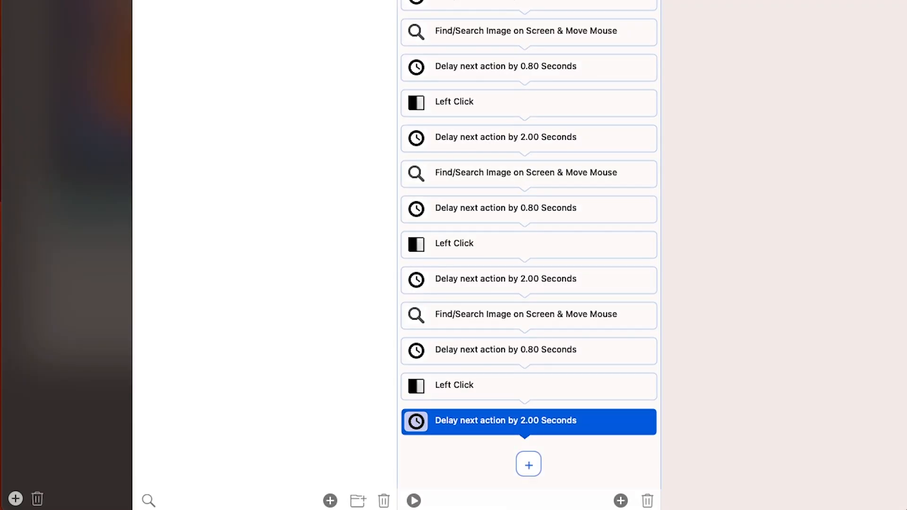
# - Append an Insert / Type / Paste Custom Text action containing the post caption and hashtags from the clipboard, and save it
pyautogui.click(529, 465)
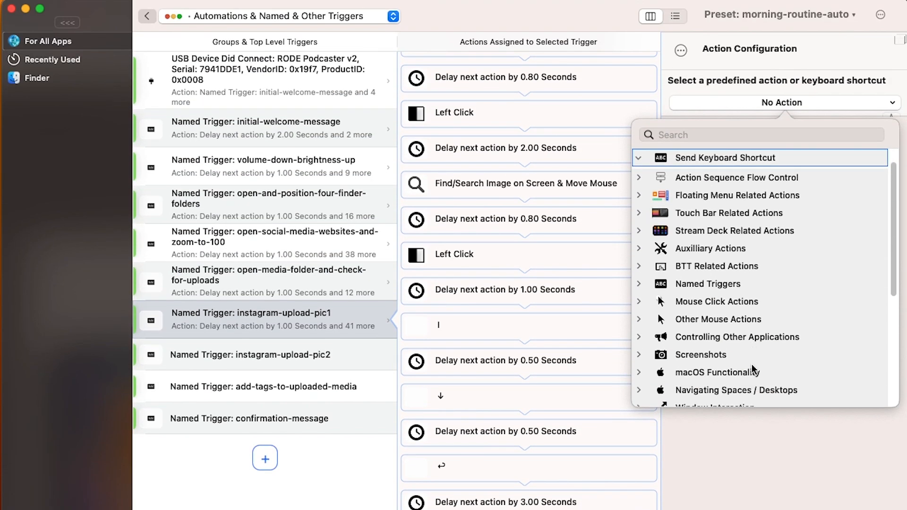
pyautogui.scroll(-3, 723, 361)
pyautogui.click(704, 356)
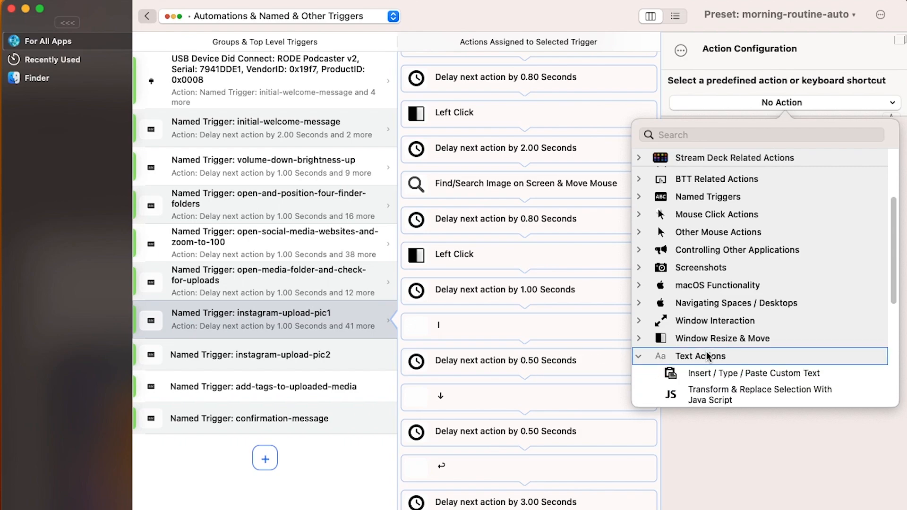
pyautogui.scroll(-3, 725, 377)
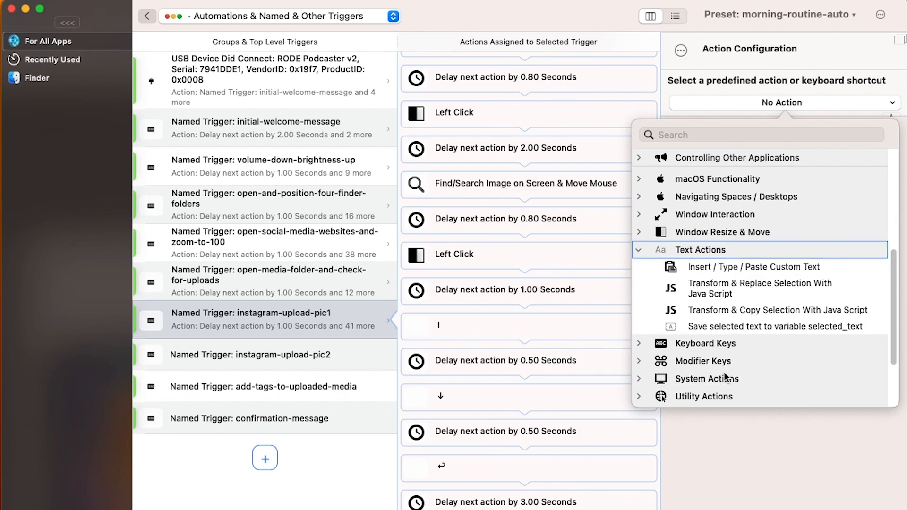
pyautogui.click(712, 268)
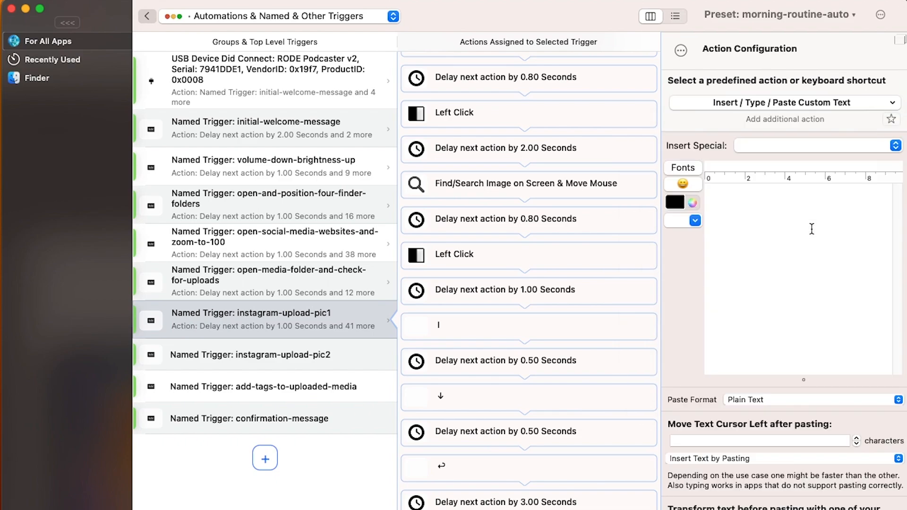
pyautogui.press('super+v')
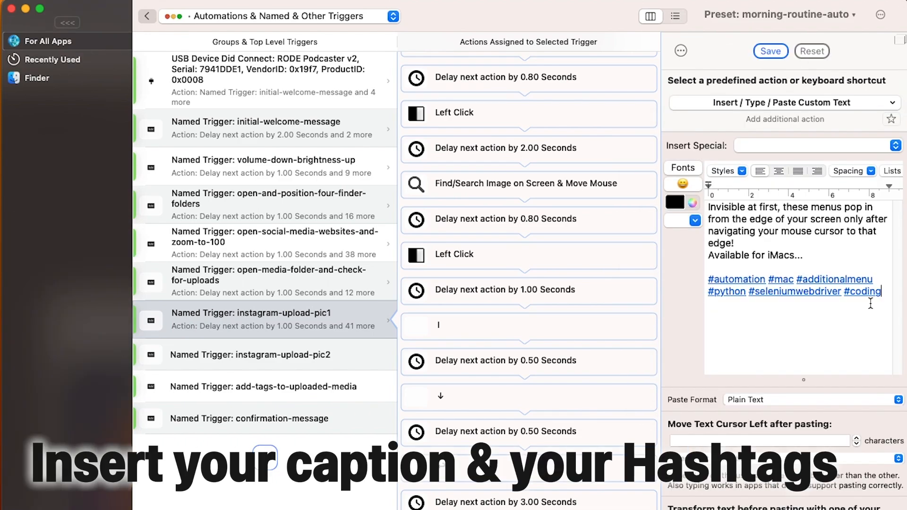
pyautogui.click(771, 51)
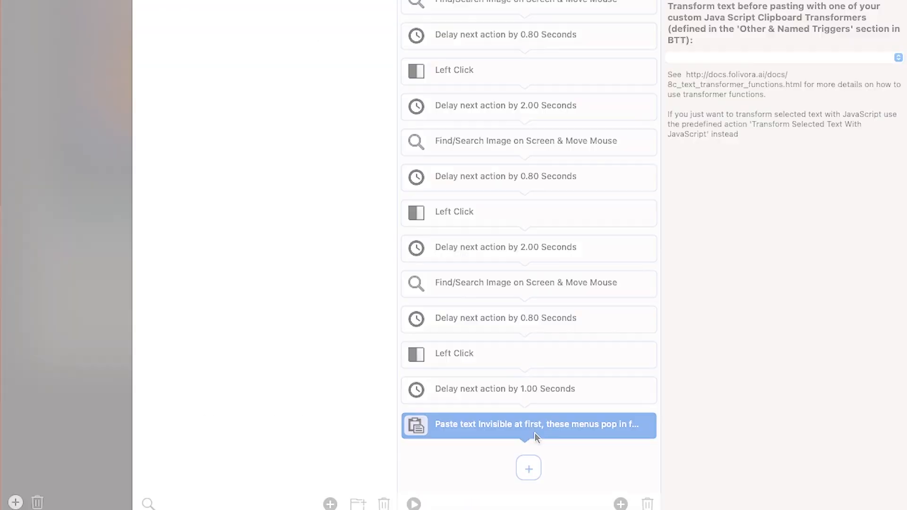
# - Append a 2.00-second delay after the caption paste action, followed by a copy of the image search and Left Click group
pyautogui.click(528, 468)
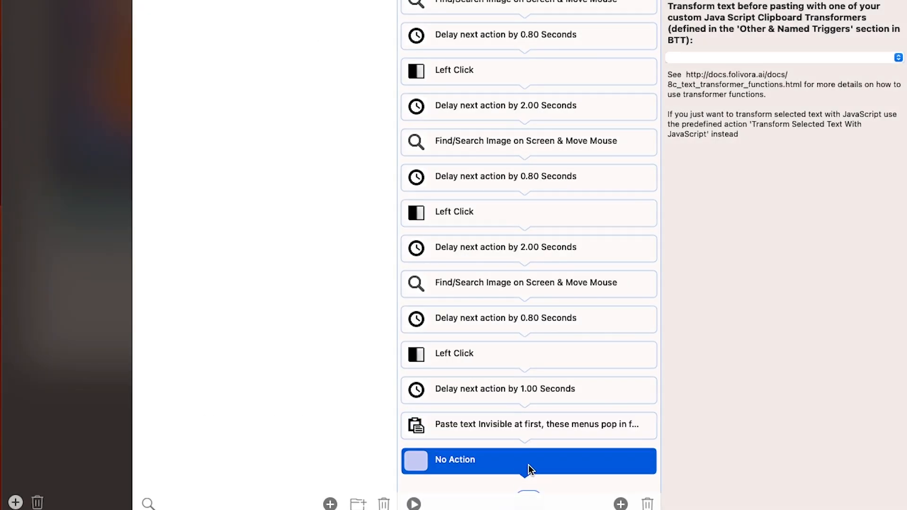
pyautogui.press('super+v')
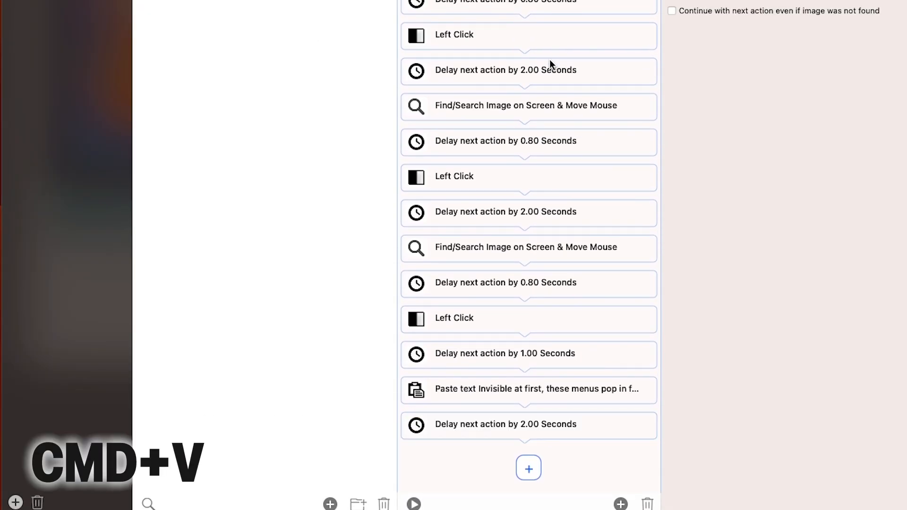
pyautogui.click(542, 433)
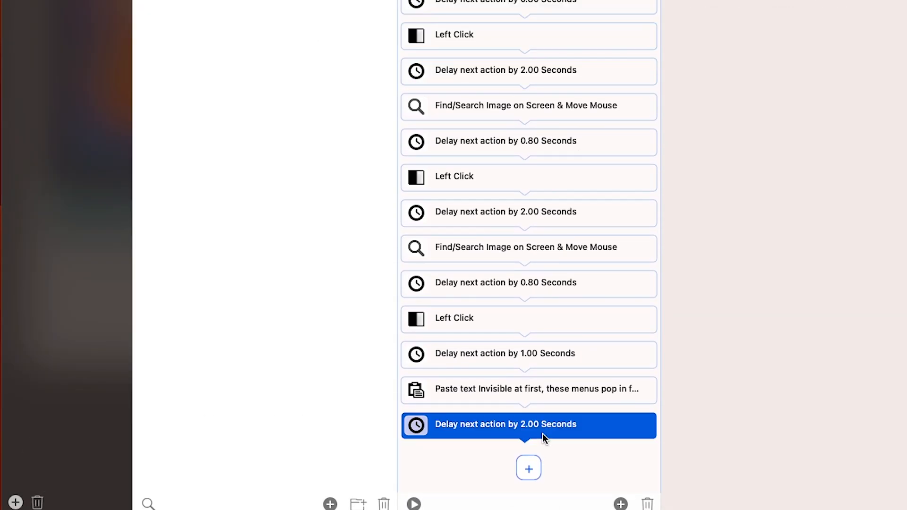
pyautogui.press('super+v')
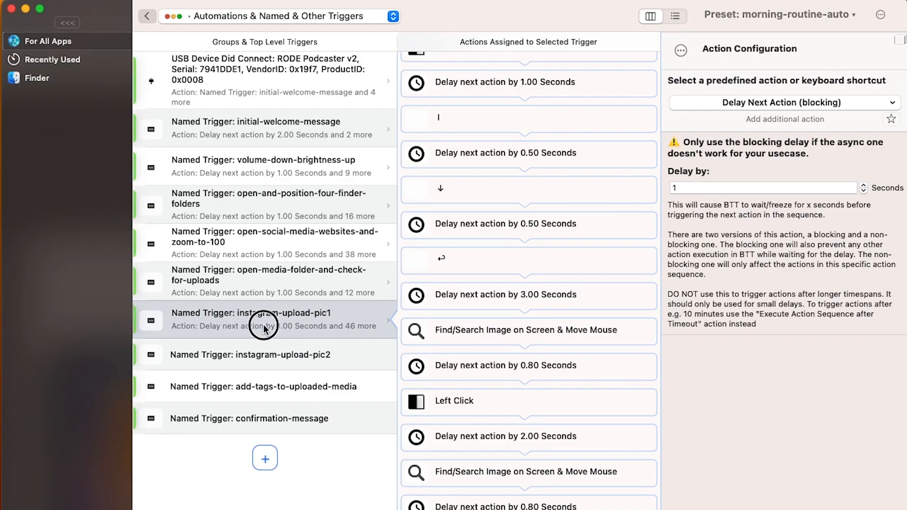
# - Append a Trigger Named Trigger action for instagram-upload-pic1 to the RODE Podcaster v2 USB connect trigger and save it
pyautogui.click(263, 321)
pyautogui.press('cmd+c')
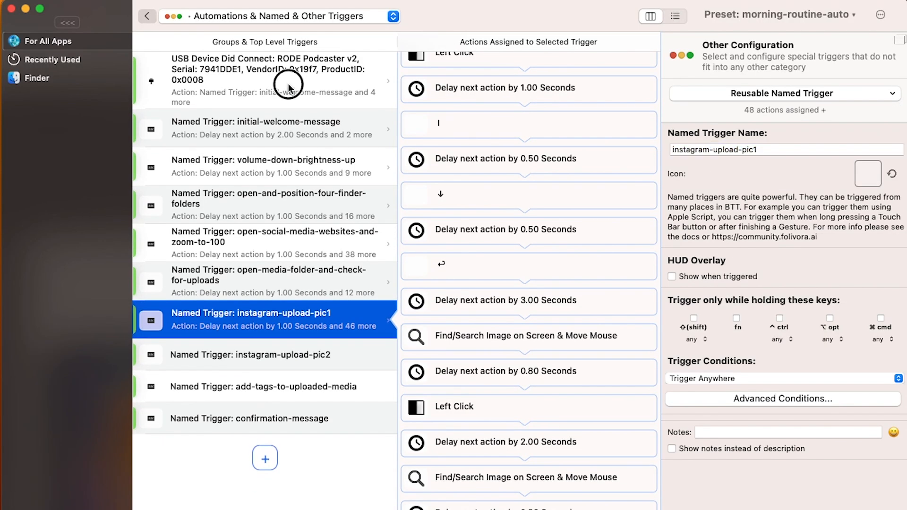
pyautogui.click(286, 78)
pyautogui.click(529, 280)
pyautogui.click(699, 289)
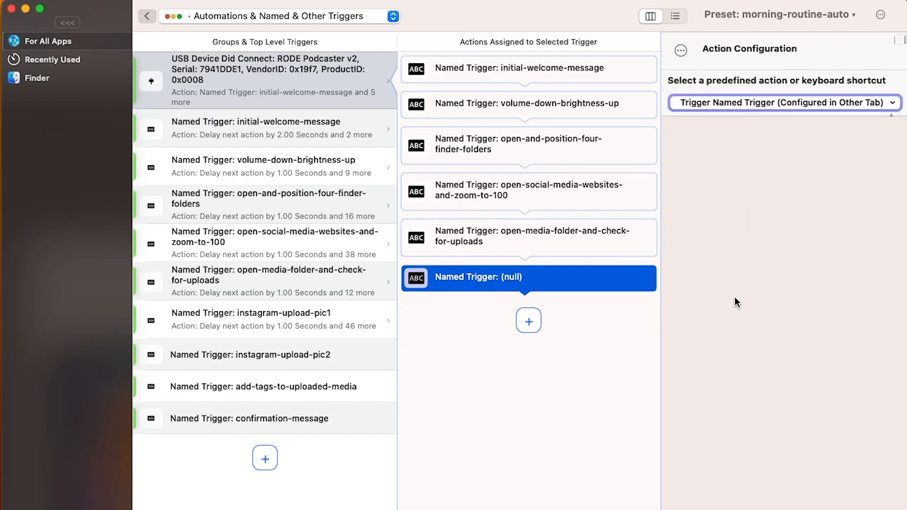
pyautogui.press('cmd+v')
pyautogui.click(766, 50)
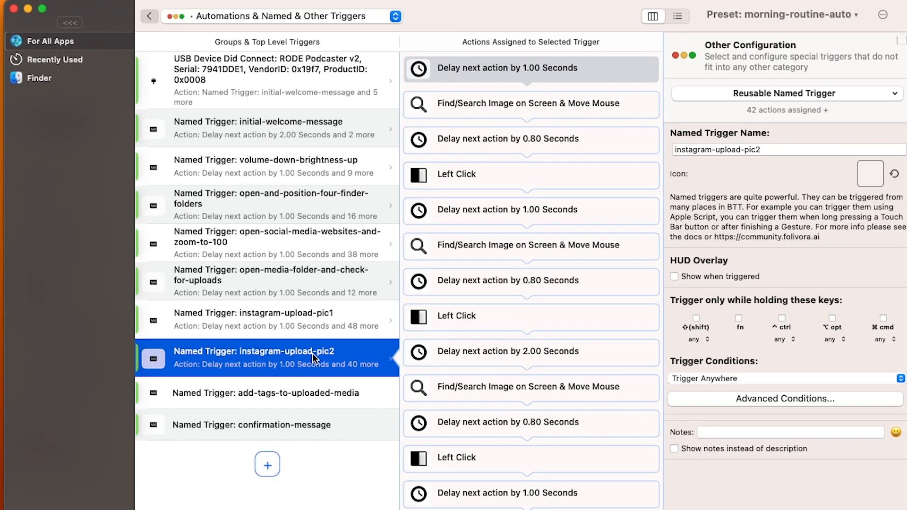
# - In instagram-upload-pic1, select and copy every action from the 2.00-second delay after ⌘ 0 to the end of the sequence
pyautogui.click(323, 316)
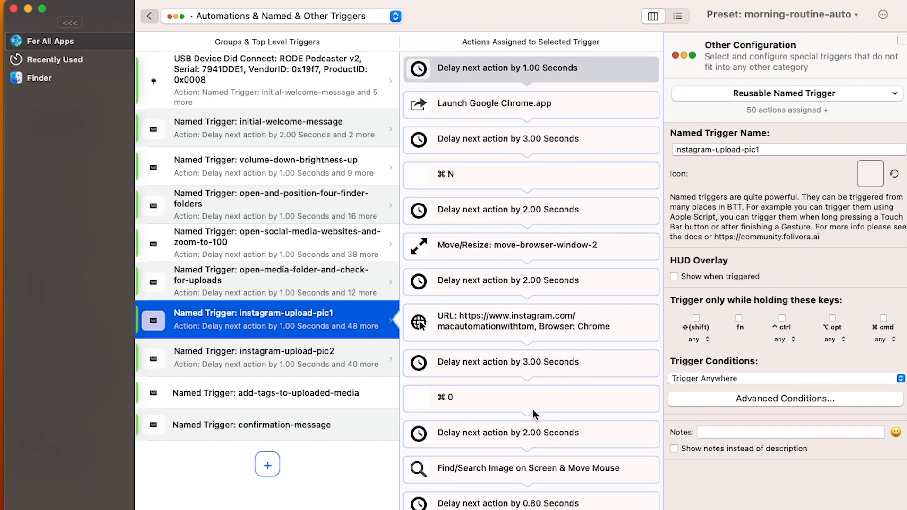
pyautogui.click(472, 436)
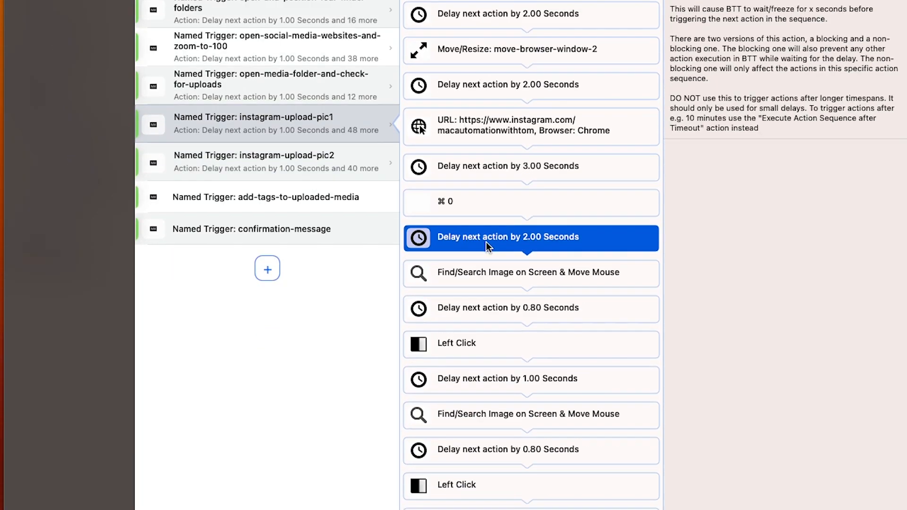
pyautogui.scroll(-15, 486, 438)
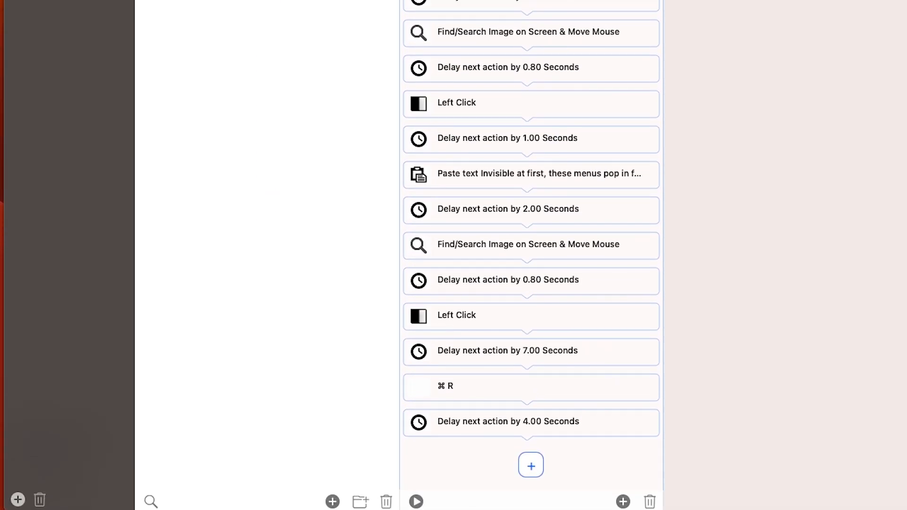
pyautogui.press('super+a')
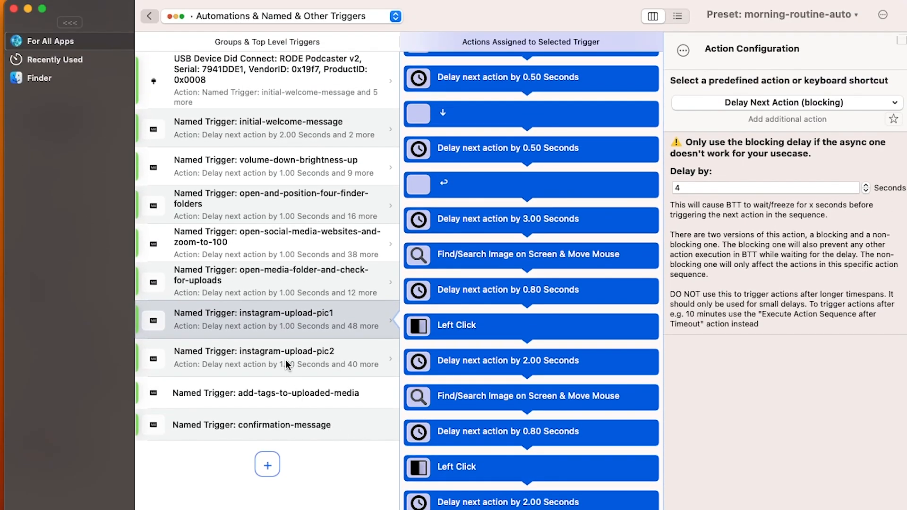
# - Delete all actions currently assigned to the instagram-upload-pic2 trigger
pyautogui.click(287, 365)
pyautogui.click(515, 388)
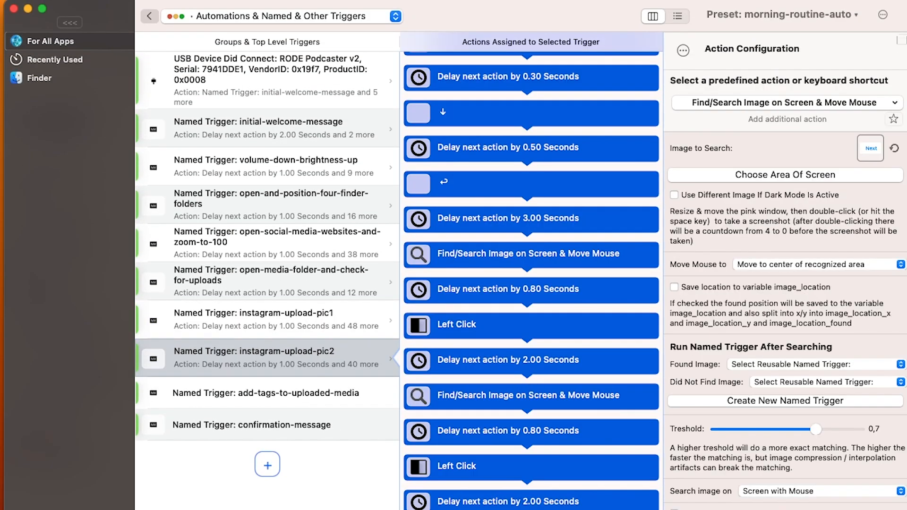
pyautogui.press('Delete')
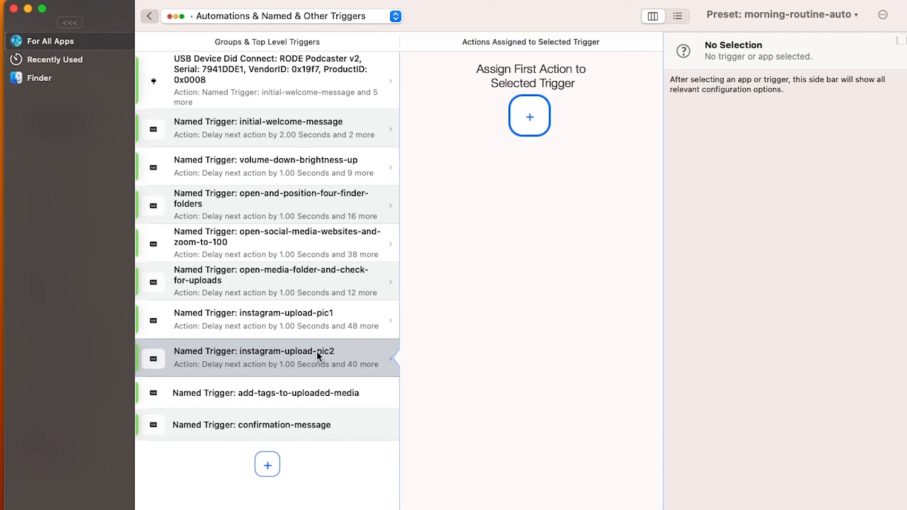
# - Paste the copied actions into the emptied instagram-upload-pic2 trigger and remove the No Action placeholder
pyautogui.click(317, 355)
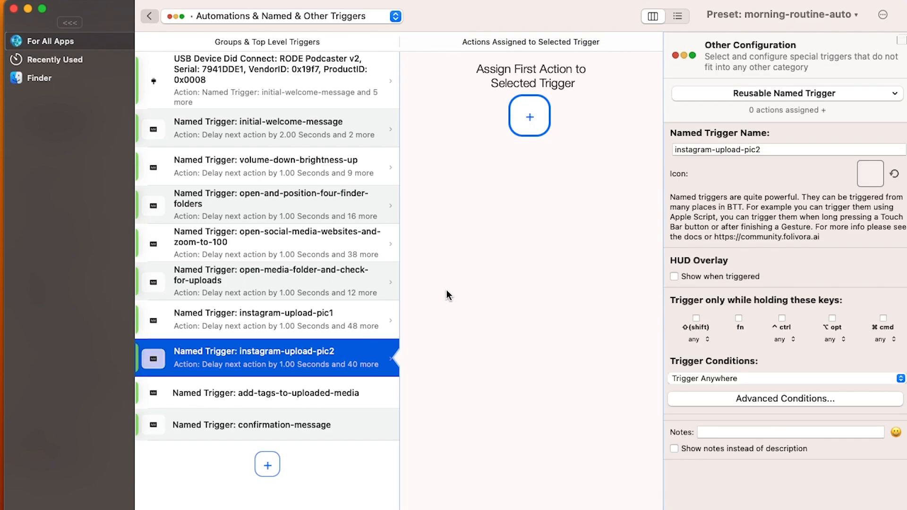
pyautogui.click(530, 116)
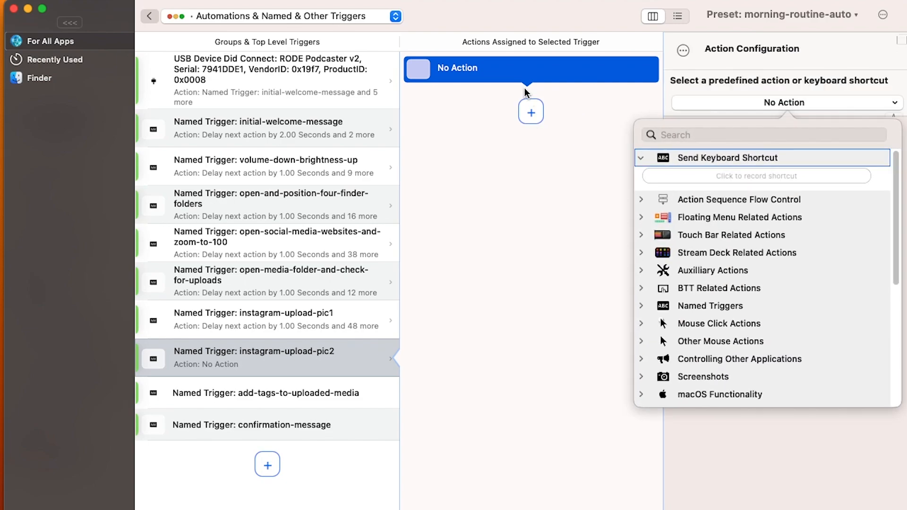
pyautogui.click(521, 79)
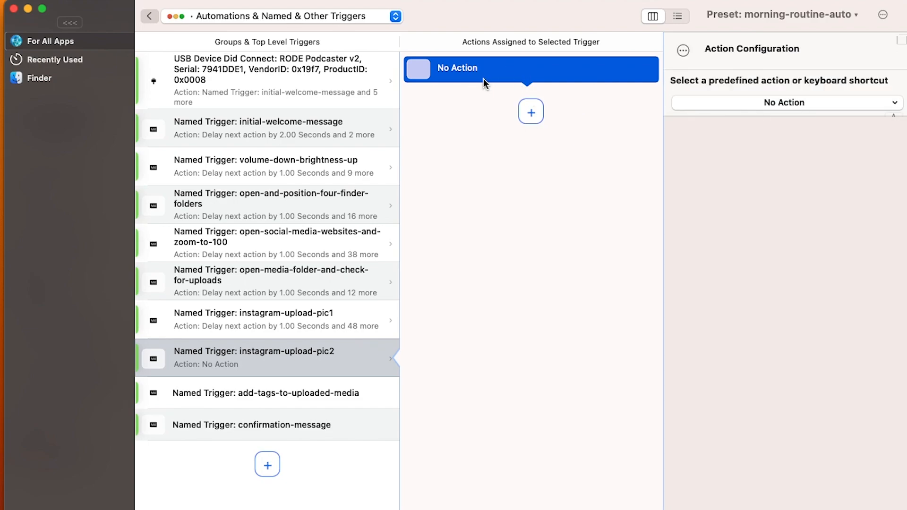
pyautogui.press('super+v')
pyautogui.scroll(-3, 521, 79)
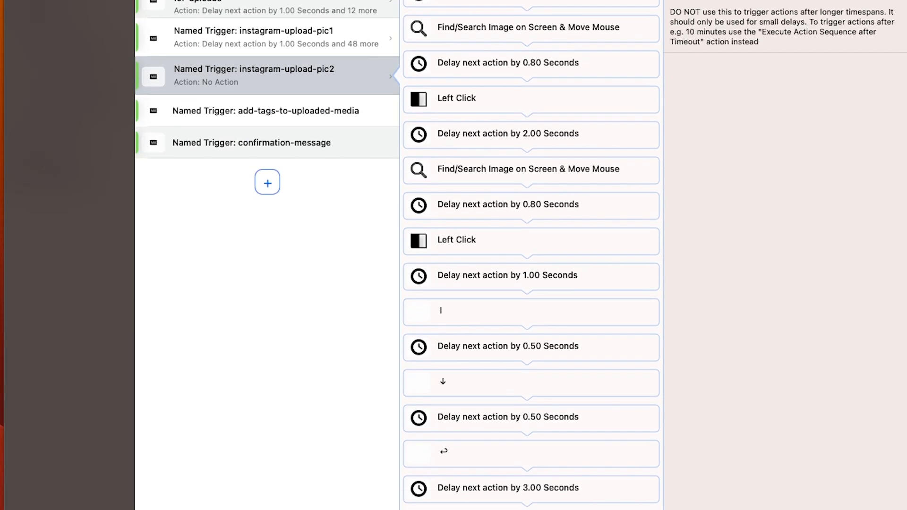
pyautogui.press('Delete')
# - Insert a 0.30-second delay and a second down-arrow shortcut after the existing down-arrow action in instagram-upload-pic2
pyautogui.click(513, 99)
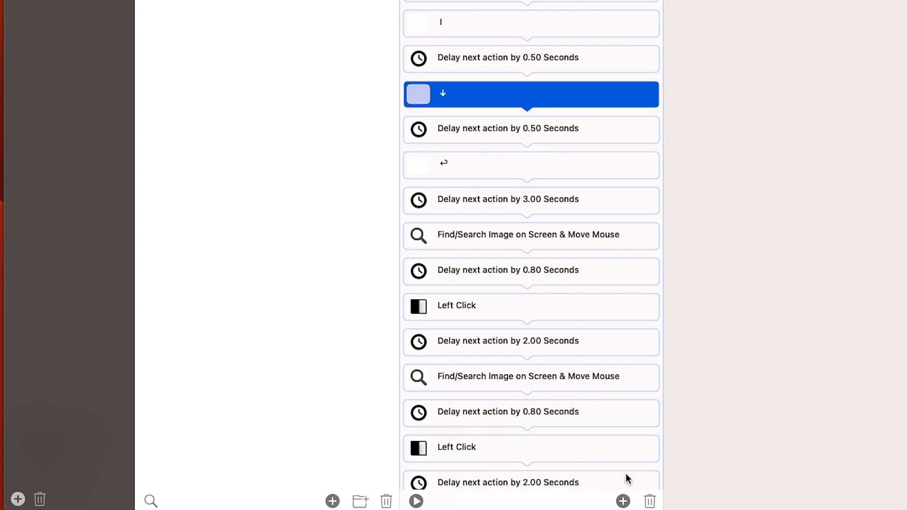
pyautogui.click(623, 501)
pyautogui.press('Return')
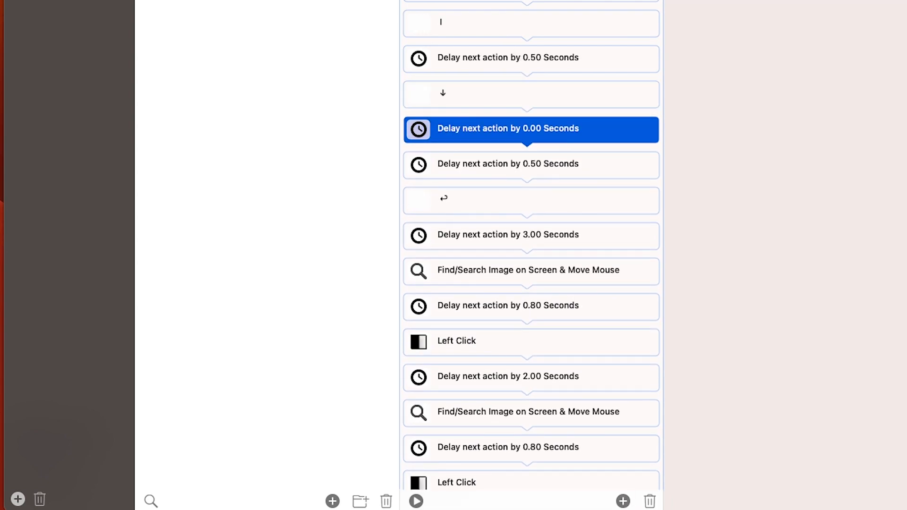
pyautogui.click(623, 501)
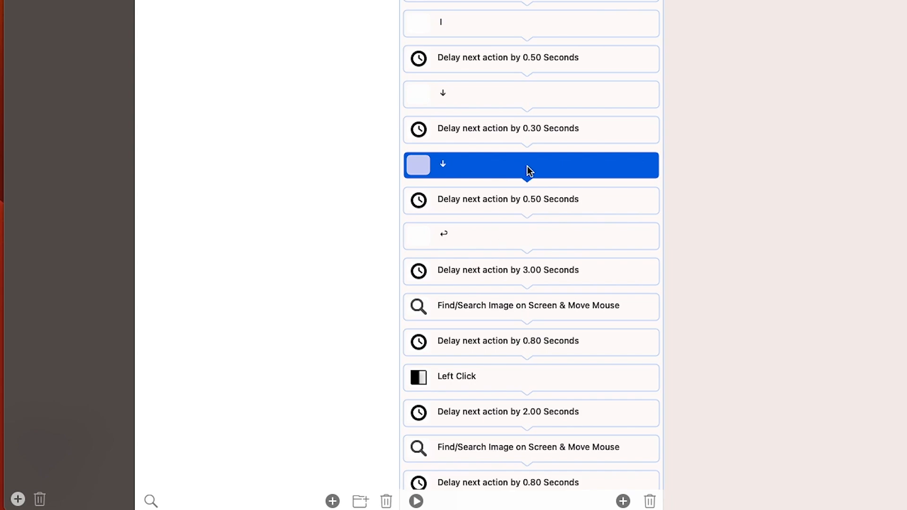
# - Replace the pasted caption in instagram-upload-pic2 with "...and for MacBooks as well!" and the hashtags #automation #mac #additionalmenu #python #seleniumwebdriver #coding
pyautogui.click(536, 293)
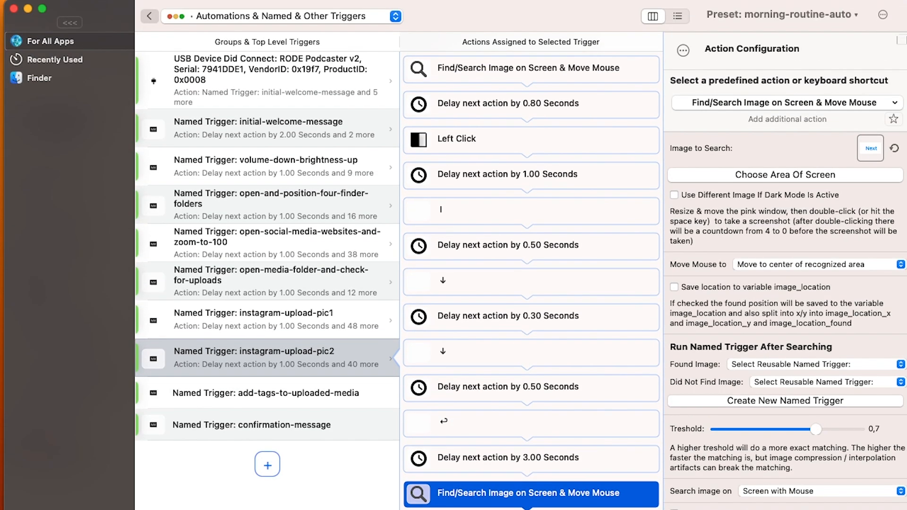
pyautogui.click(536, 509)
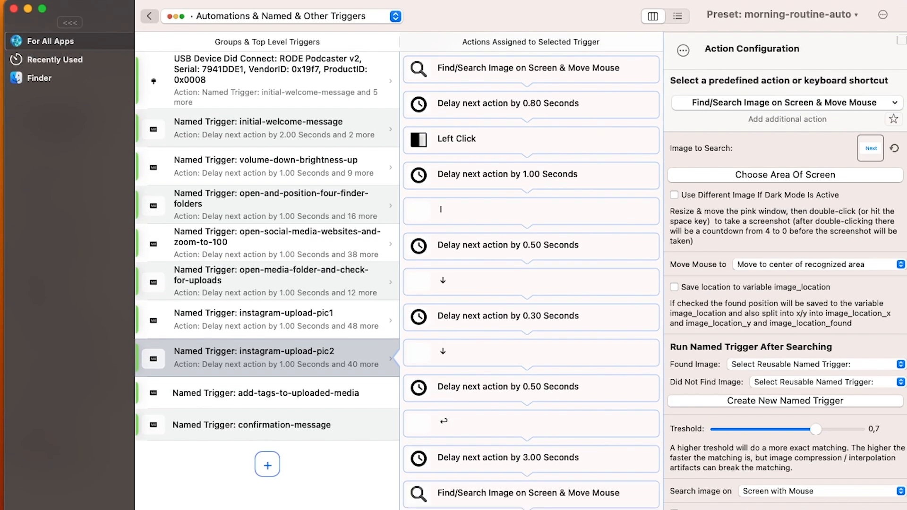
pyautogui.scroll(-5, 531, 508)
pyautogui.click(531, 509)
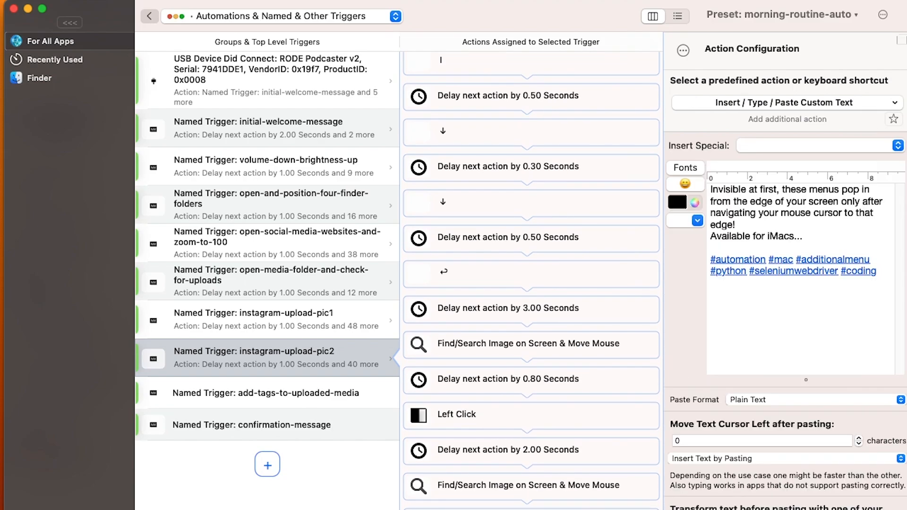
pyautogui.click(813, 301)
pyautogui.press('super+a')
pyautogui.write('...and for MacBooks as well!  #automation #mac #additionalmenu #python #seleniumwebdriver #coding')
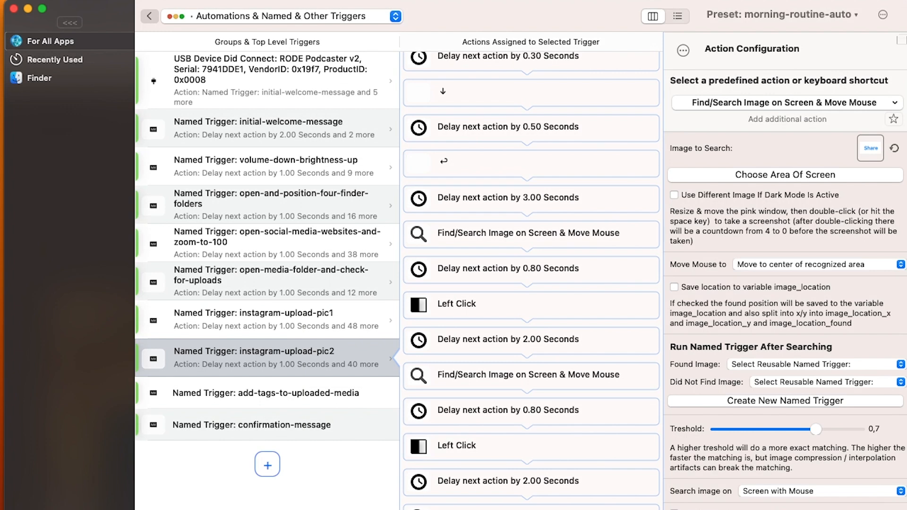
# - Copy the instagram-upload-pic2 trigger name and append that named trigger to the USB connect trigger's sequence
pyautogui.click(298, 358)
pyautogui.click(767, 149)
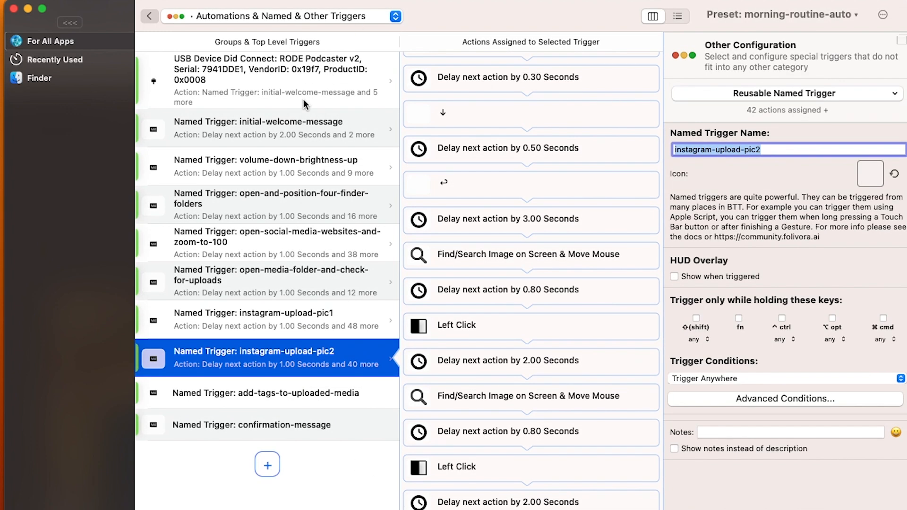
pyautogui.click(302, 76)
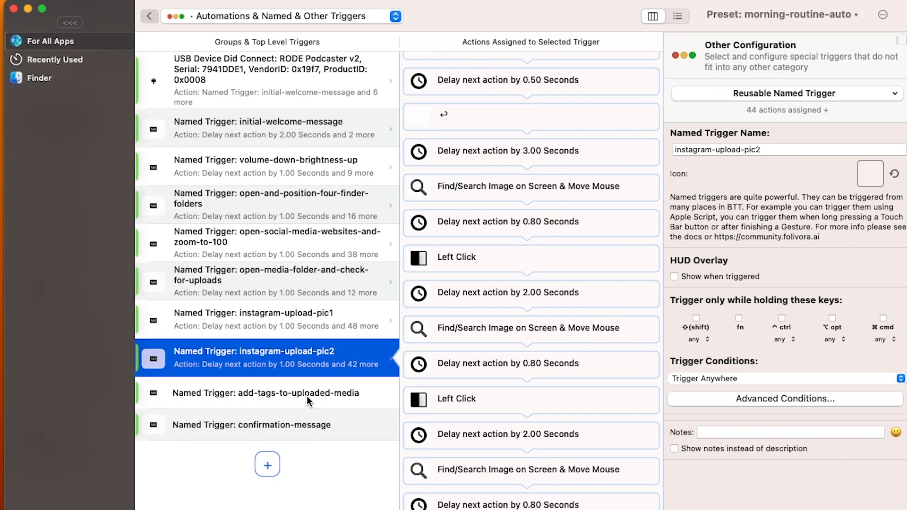
# - Assign a blocking Delay Next Action of 1 second as the first action of add-tags-to-uploaded-media
pyautogui.click(308, 401)
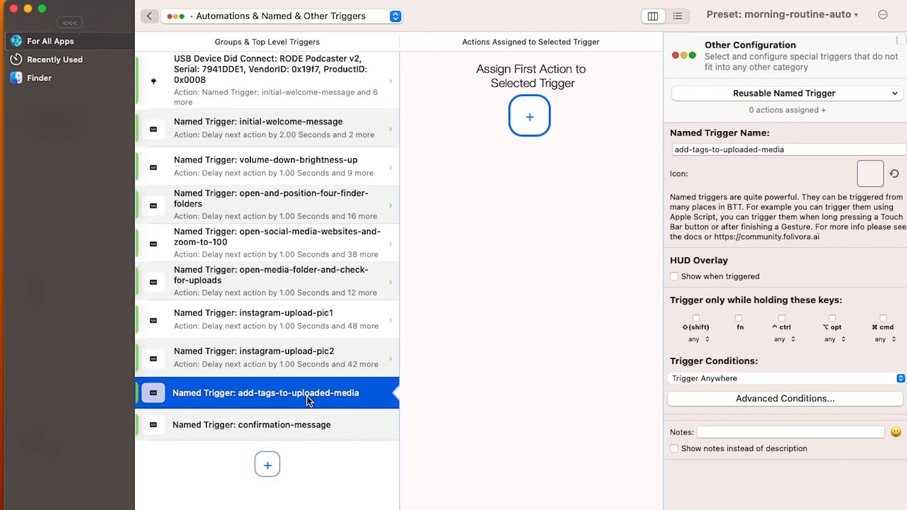
pyautogui.click(529, 116)
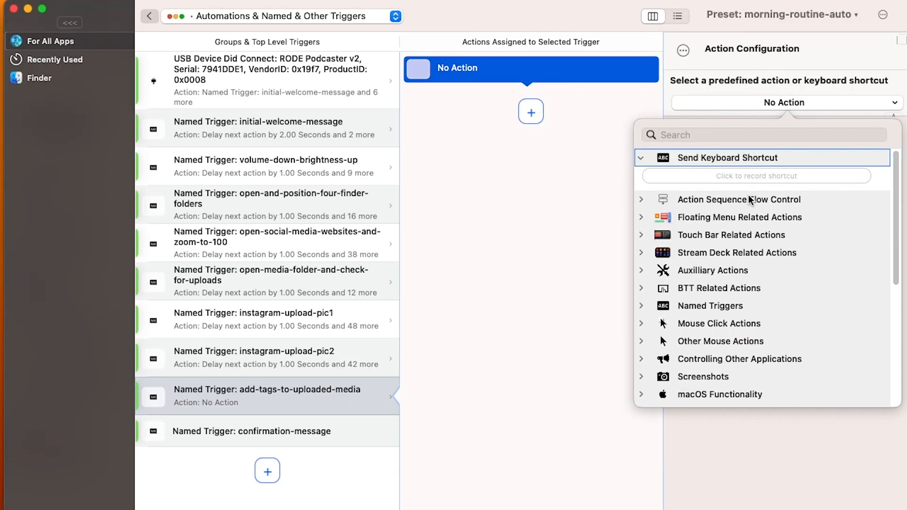
pyautogui.click(739, 213)
pyautogui.click(741, 188)
pyautogui.write('1')
pyautogui.press('Return')
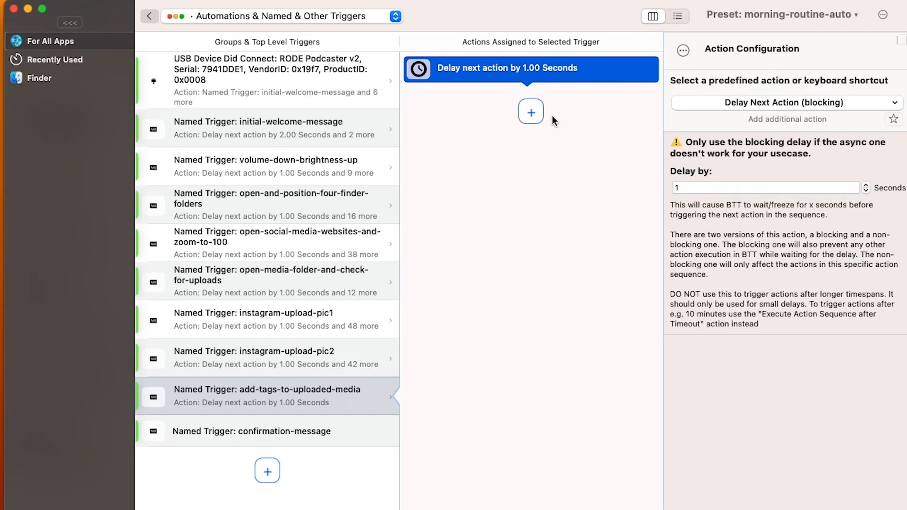
# - Append a Launch Application / Open File action with the path BTT_PRESET_PATH/instagram_content_unpublished, save it and run it
pyautogui.click(529, 117)
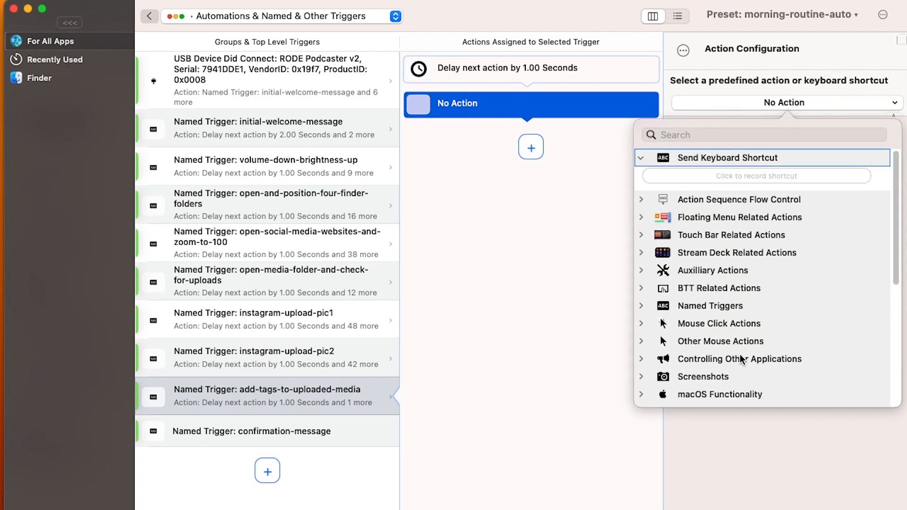
pyautogui.click(740, 359)
pyautogui.scroll(-5, 735, 368)
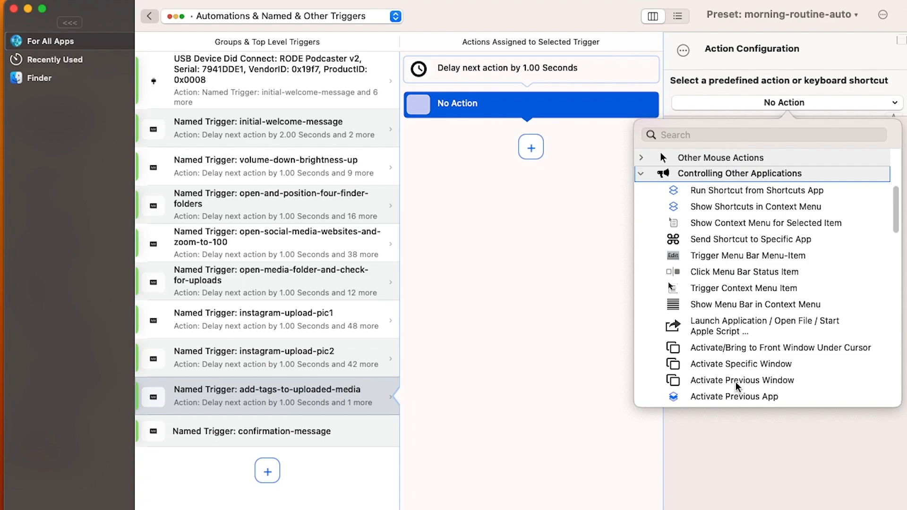
pyautogui.click(719, 322)
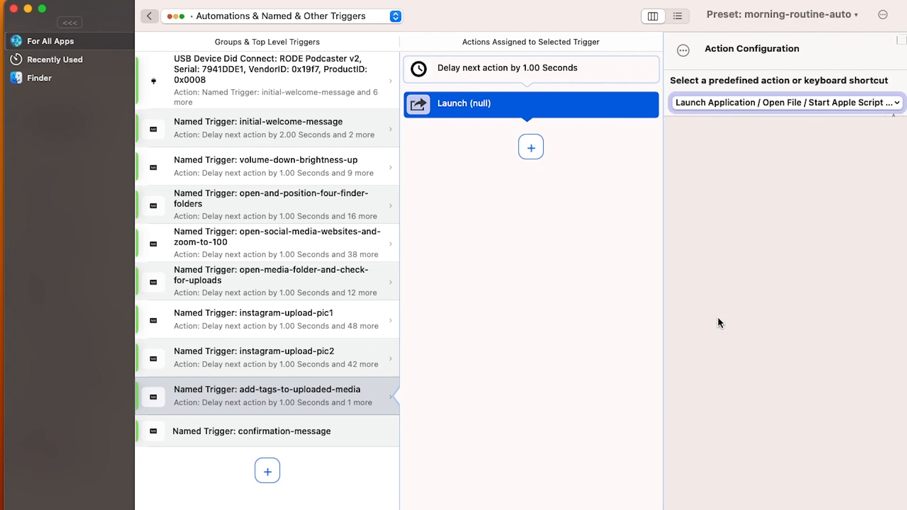
pyautogui.click(731, 243)
pyautogui.write('BTT_PRESET_PATH/instagram_content_unpublished')
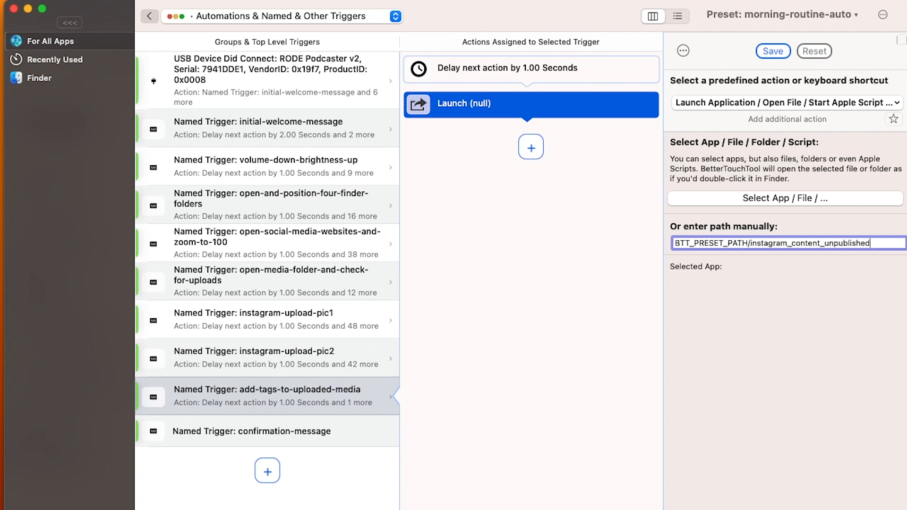
pyautogui.click(776, 47)
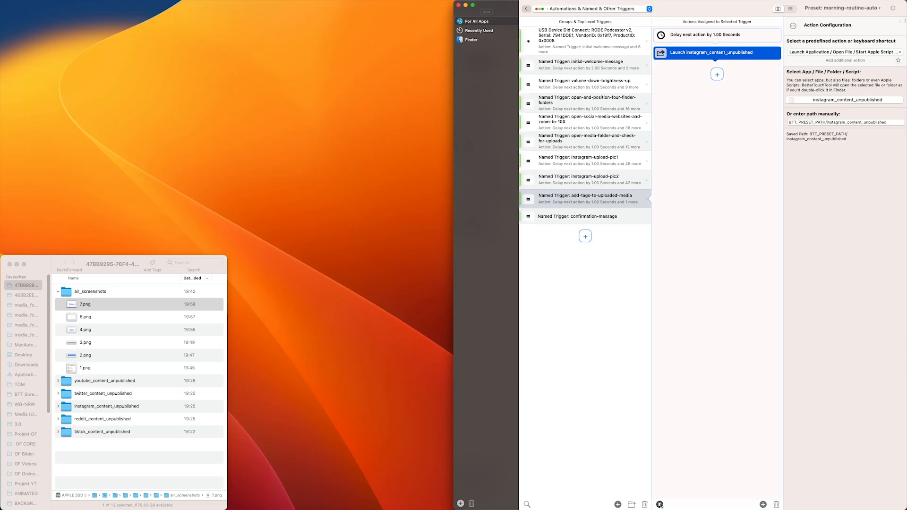
pyautogui.click(659, 505)
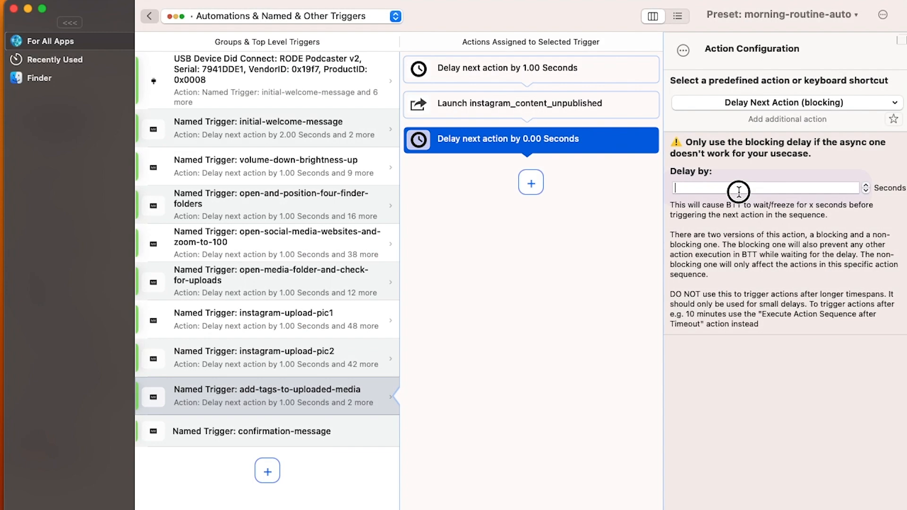
# - Set the new blocking delay after the instagram_content_unpublished launch action to 2 seconds and save it
pyautogui.click(791, 95)
pyautogui.write('2')
pyautogui.click(773, 51)
# - Append a Custom Move / Resize Window action using move-instagram-folder, followed by a blocking delay of 2 seconds
pyautogui.click(531, 183)
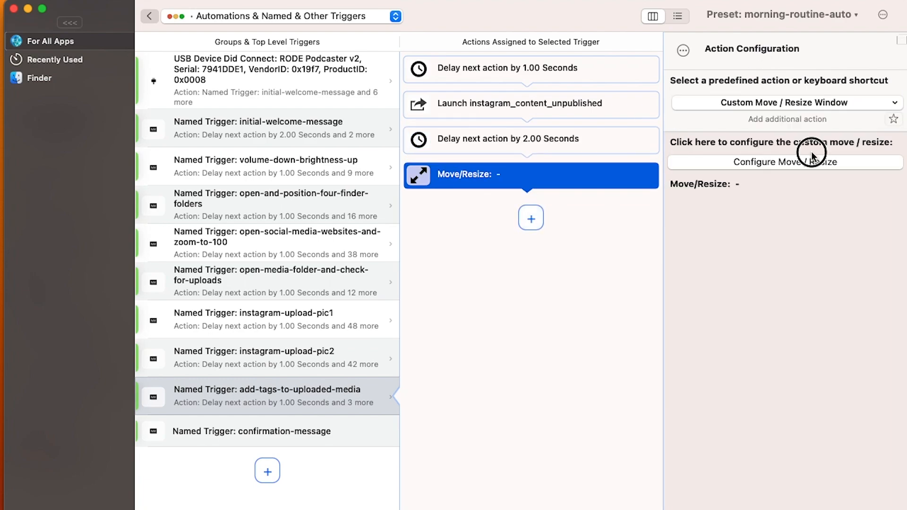
pyautogui.click(812, 156)
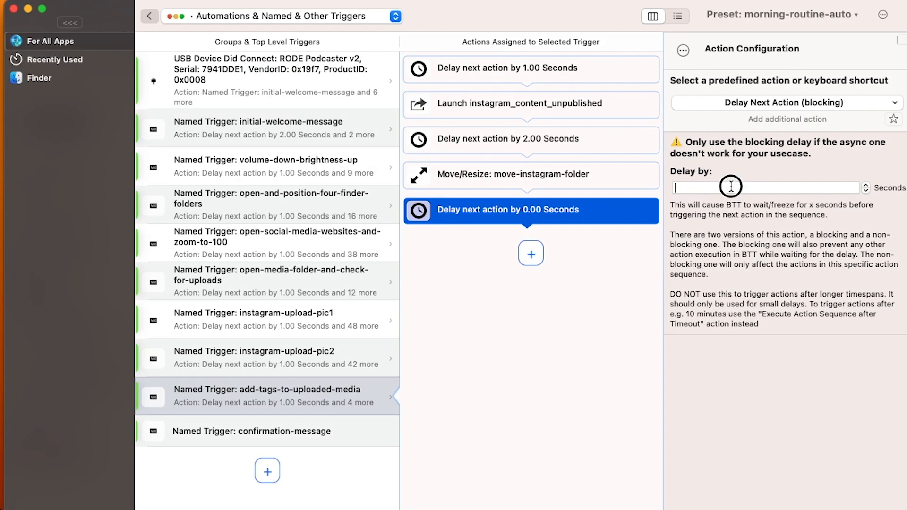
pyautogui.write('2')
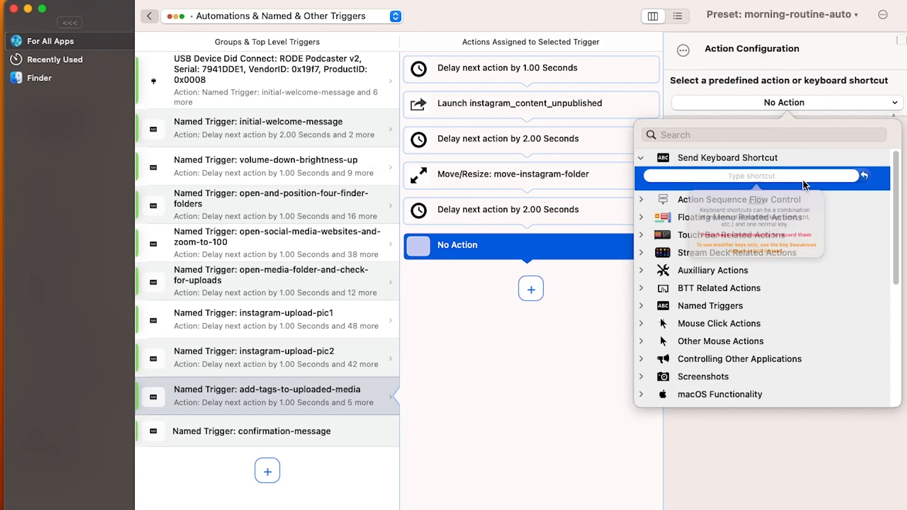
# - Record the down arrow as the next keyboard shortcut action and append a blocking delay of 0.8 seconds
pyautogui.press('Down')
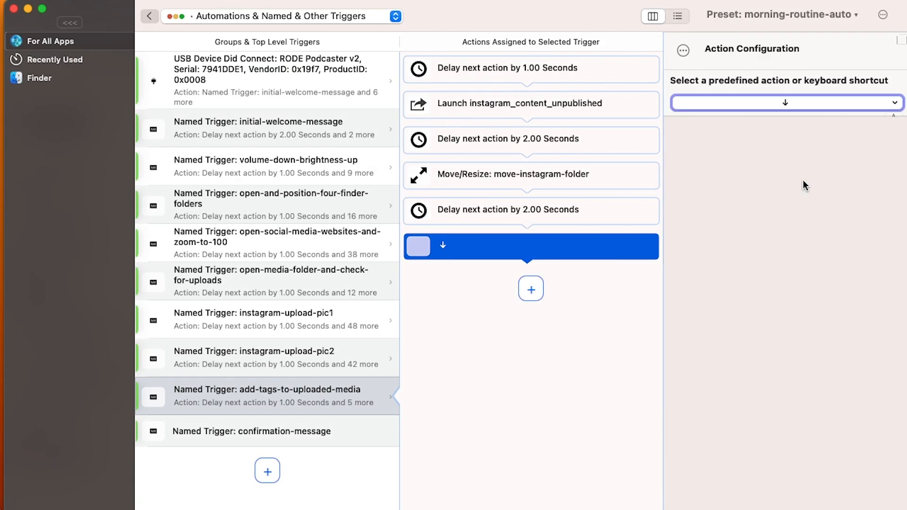
pyautogui.click(750, 200)
pyautogui.click(723, 223)
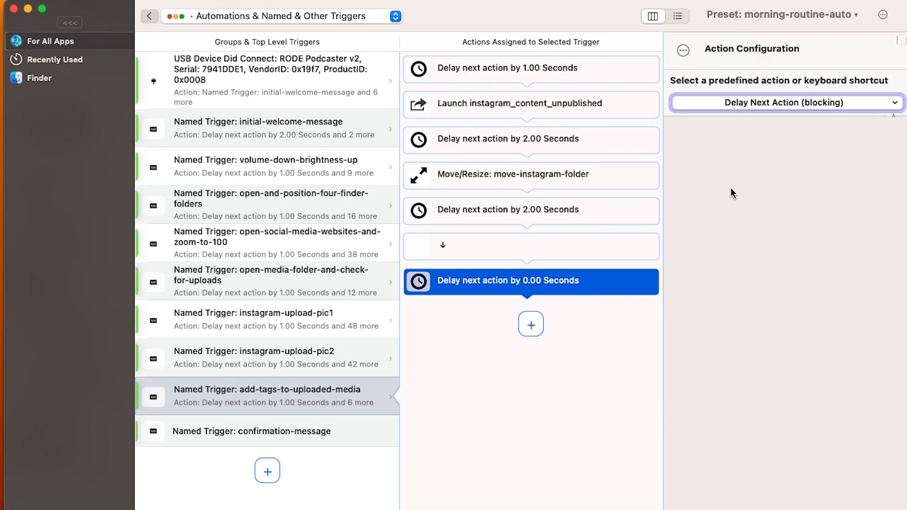
pyautogui.click(773, 55)
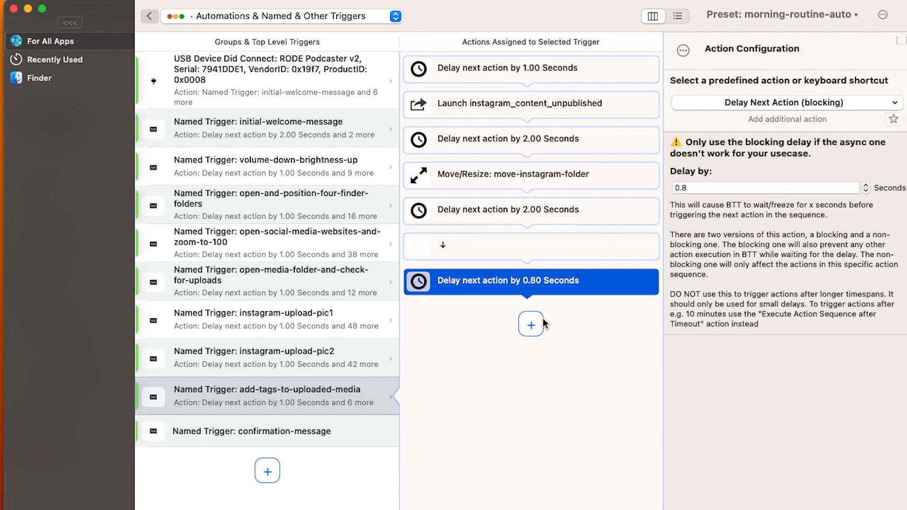
# - Append a Send Keyboard Shortcut action with ⌘A to the add-tags-to-uploaded-media sequence
pyautogui.click(540, 321)
pyautogui.click(812, 175)
pyautogui.press('super+a')
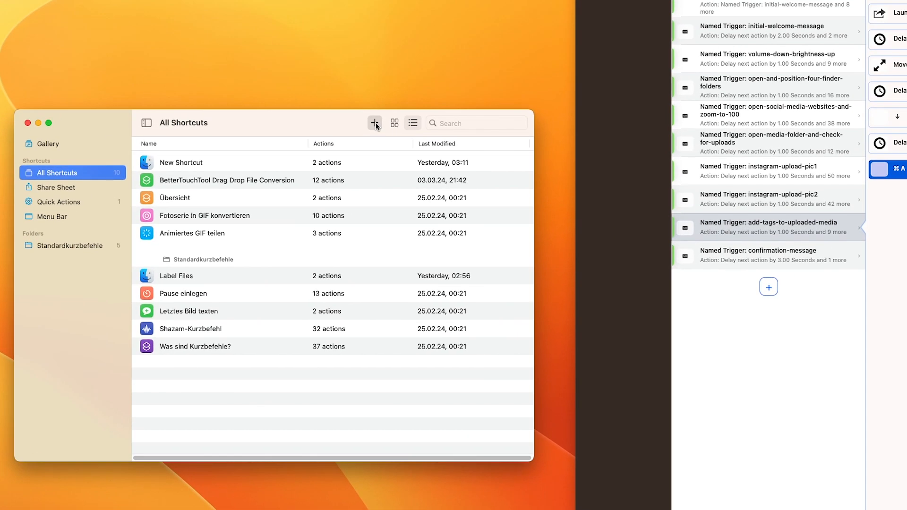
# - In the Shortcuts app, create a new shortcut and add the Get Selected Files in Finder action to it
pyautogui.click(457, 77)
pyautogui.write('selected')
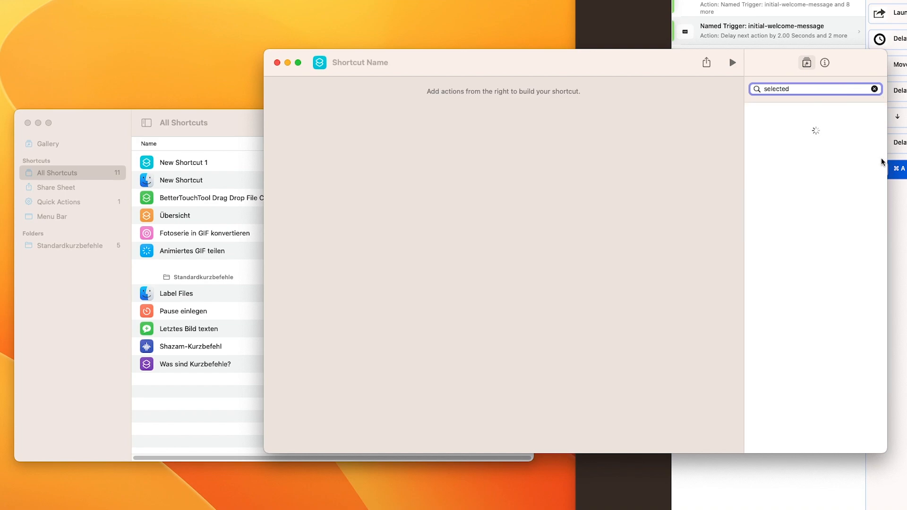
pyautogui.click(872, 165)
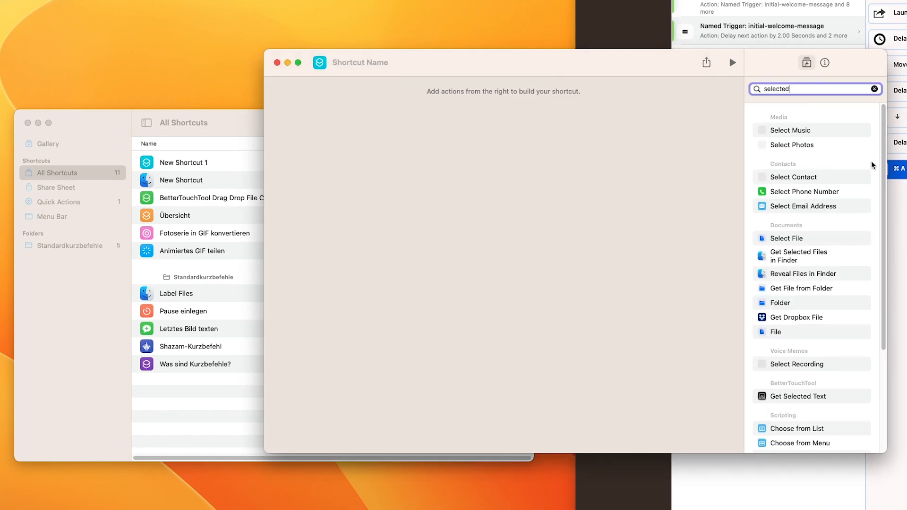
pyautogui.doubleClick(786, 166)
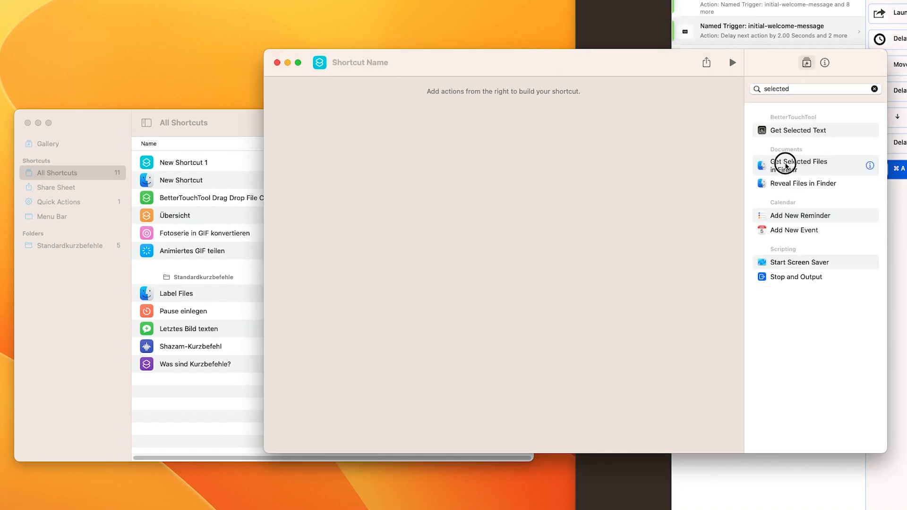
# - Find the Label Files action with the search term tag, add it below Get Selected Files in Finder and set its colour to Red
pyautogui.doubleClick(800, 90)
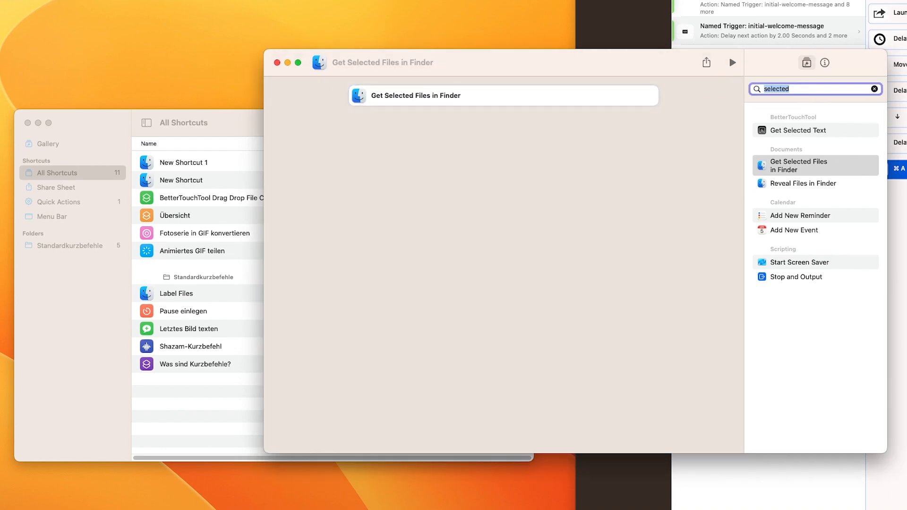
pyautogui.write('tag')
pyautogui.press('Return')
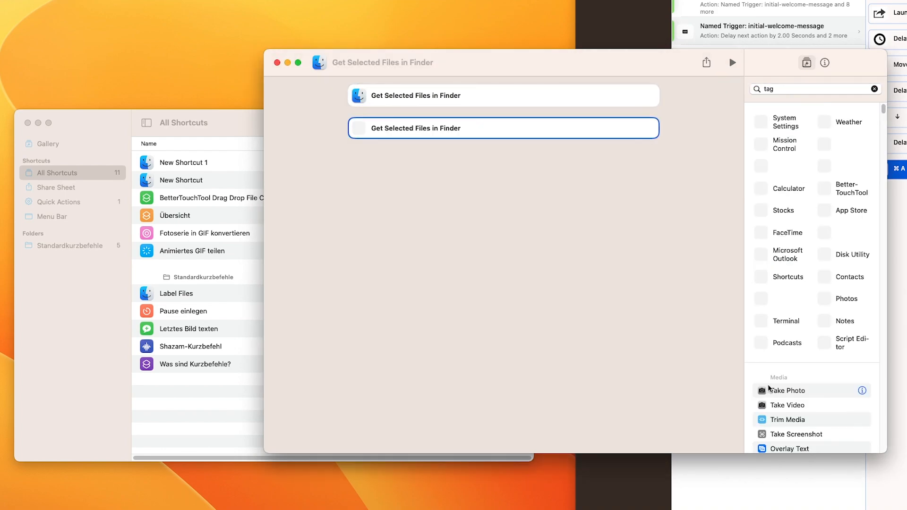
pyautogui.click(651, 127)
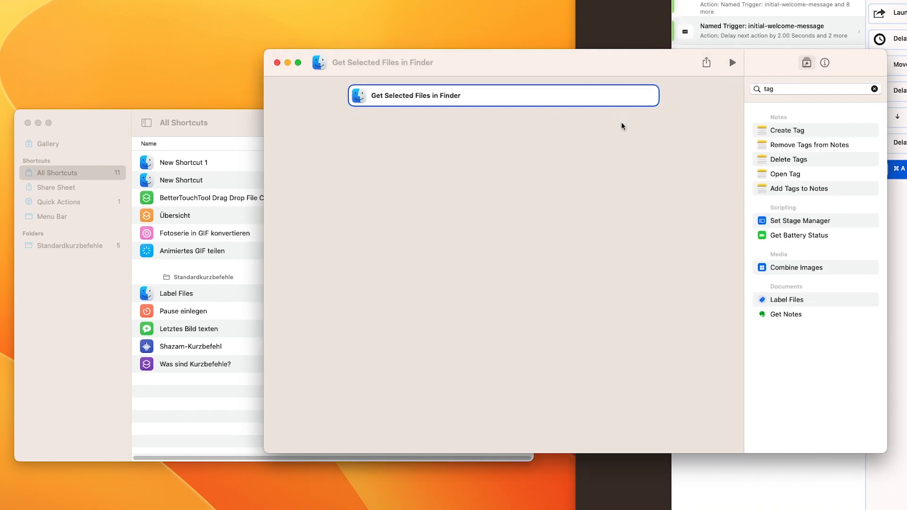
pyautogui.doubleClick(815, 300)
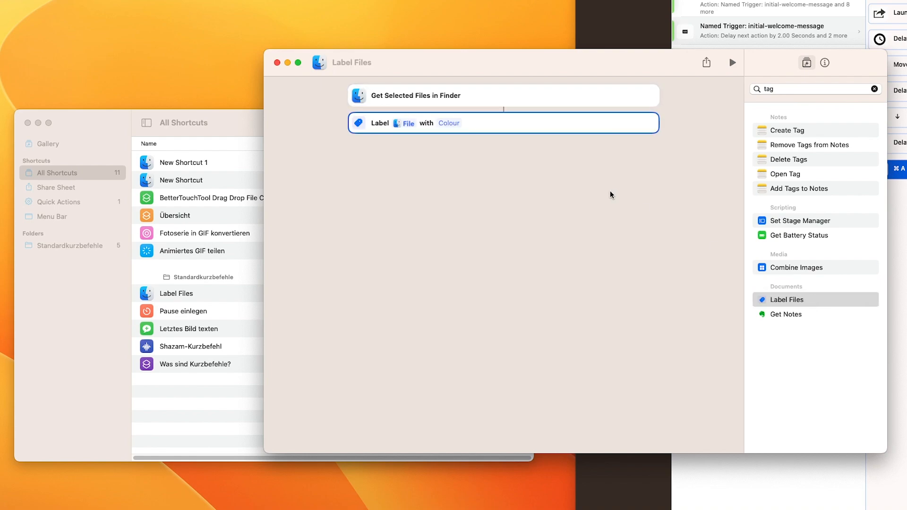
pyautogui.click(449, 124)
pyautogui.click(450, 134)
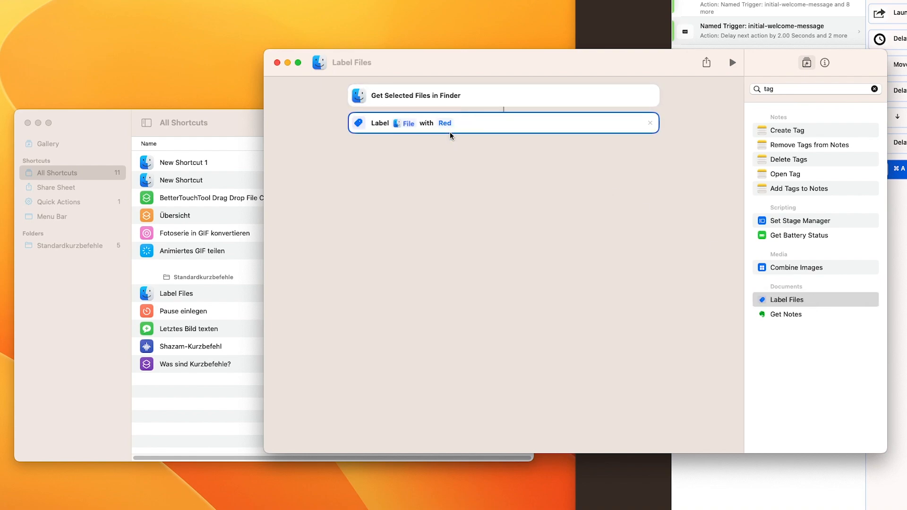
# - Rename the shortcut as tag-finder-selection
pyautogui.click(344, 63)
pyautogui.write('tag-finder-selection')
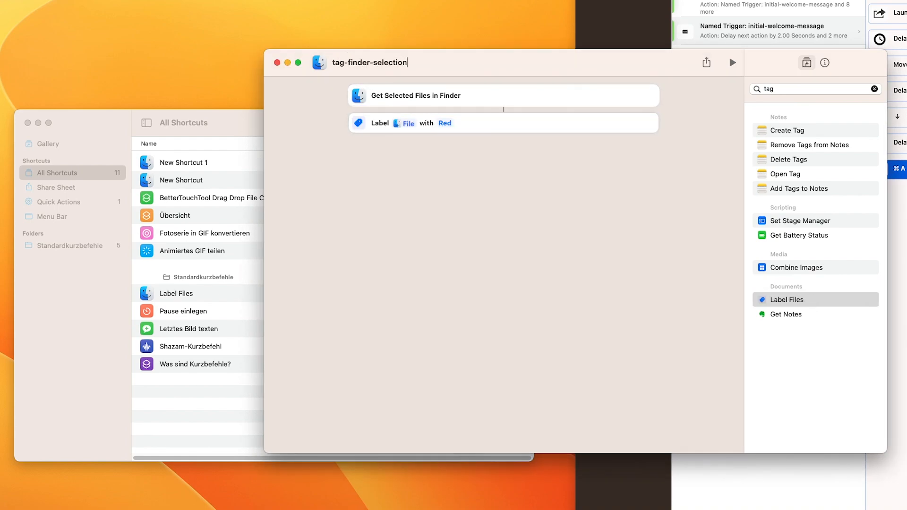
pyautogui.press('Return')
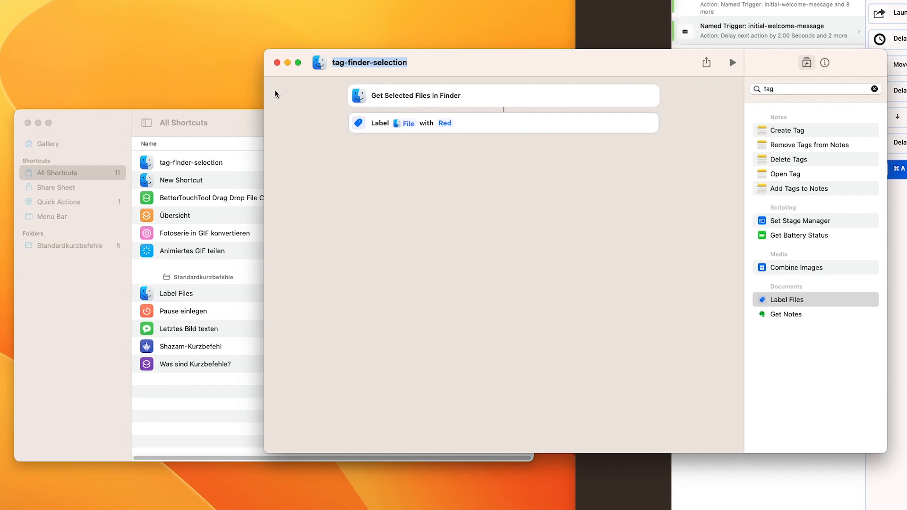
# - Export the shortcut as tag-finder-selection.shortcut into the preset's folder, replacing the existing file of that name
pyautogui.scroll(-3, 547, 274)
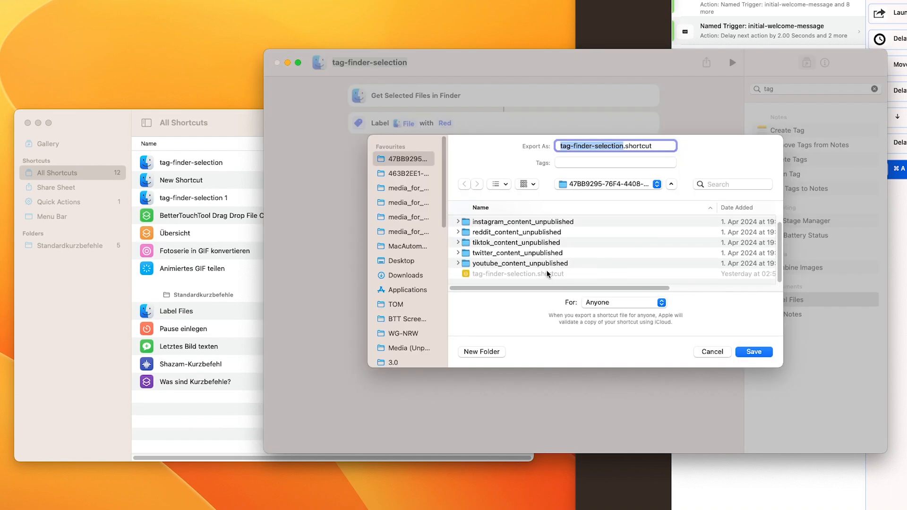
pyautogui.click(540, 274)
pyautogui.click(753, 350)
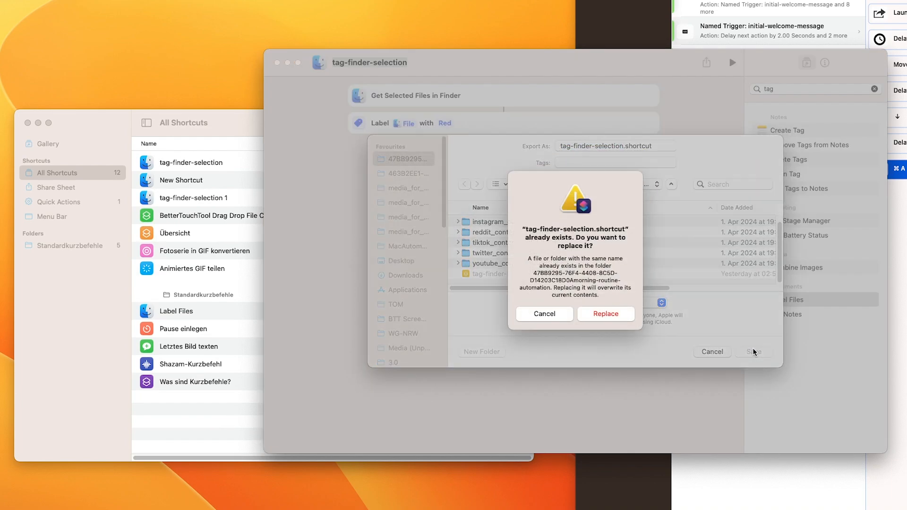
pyautogui.click(609, 347)
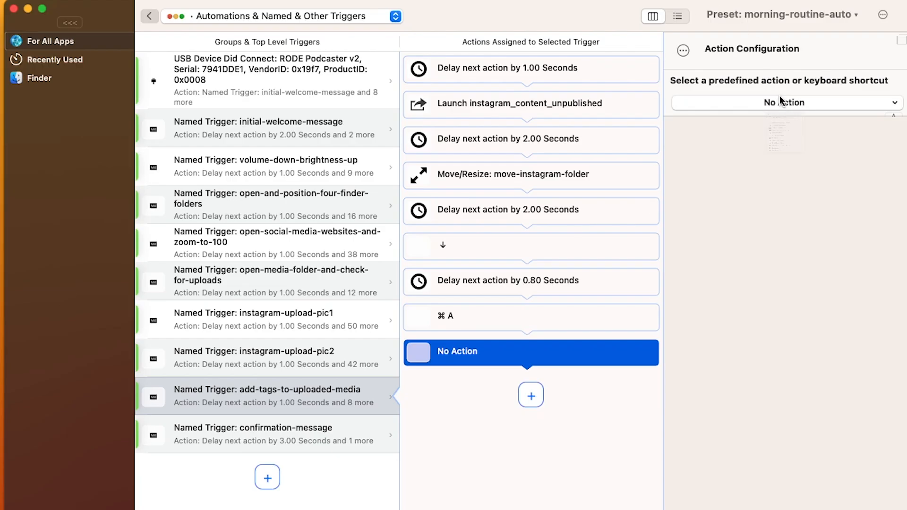
# - Back in BetterTouchTool, search the predefined actions for shortcuts and assign Run Shortcut from Shortcuts App to the empty last action
pyautogui.click(780, 101)
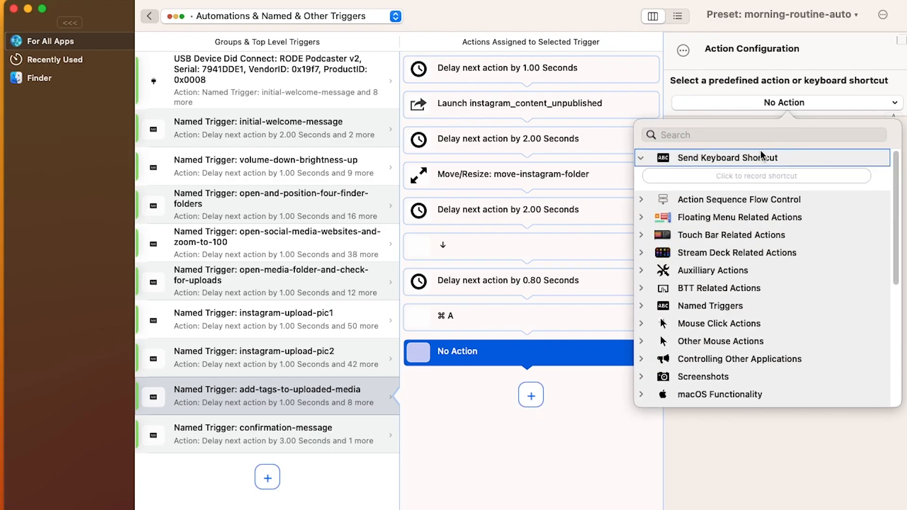
pyautogui.click(706, 137)
pyautogui.write('short')
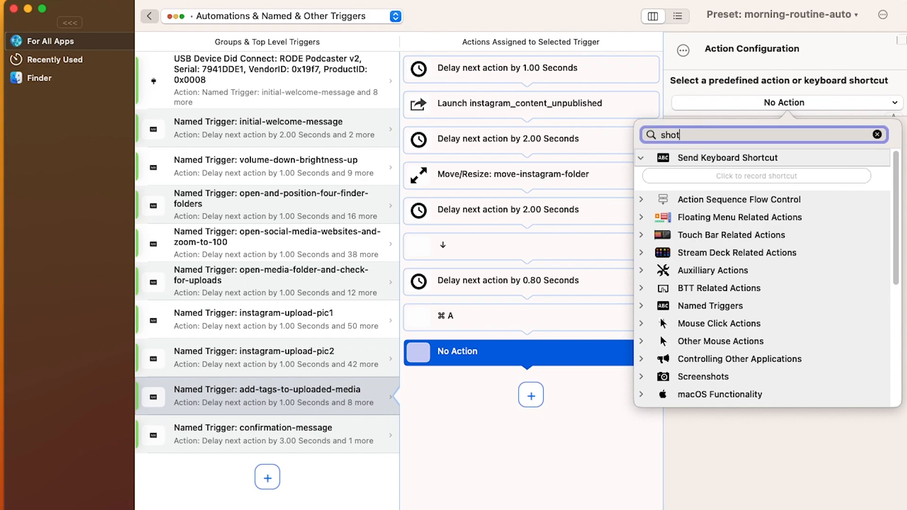
pyautogui.write('cut')
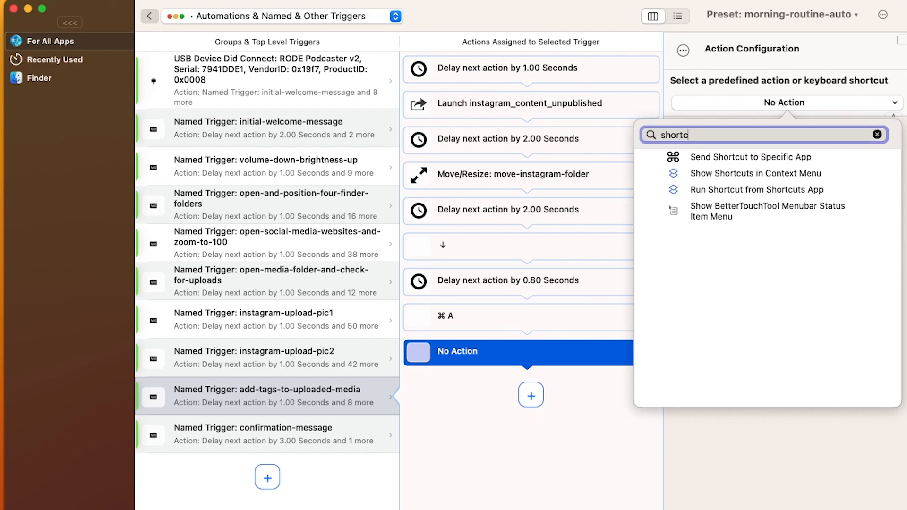
pyautogui.press('BackSpace')
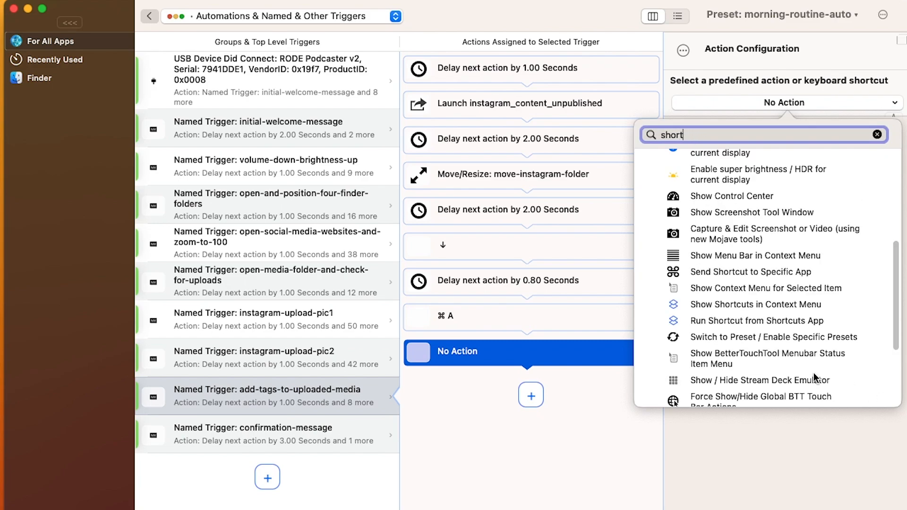
pyautogui.scroll(5, 815, 378)
pyautogui.write('cuts')
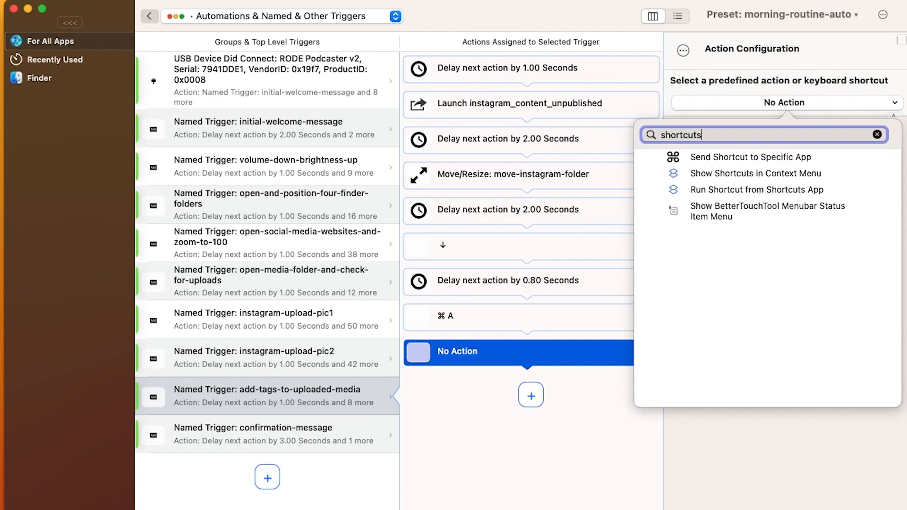
pyautogui.click(777, 189)
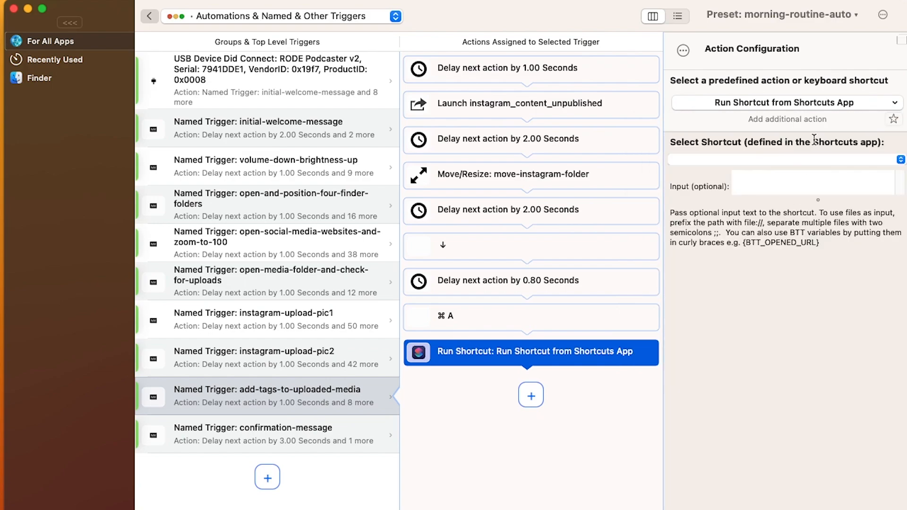
# - Choose tag-finder-selection as the shortcut to run and place a pasted 2-second blocking delay between ⌘A and that action
pyautogui.click(900, 161)
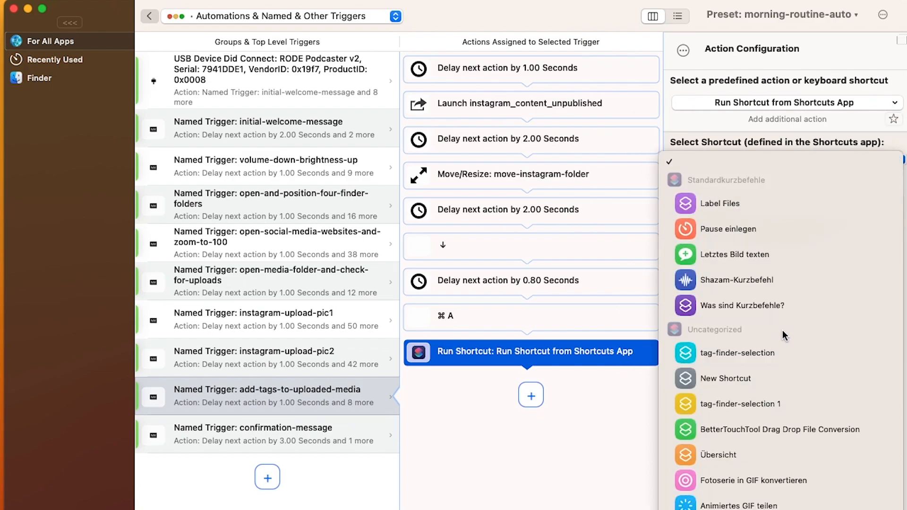
pyautogui.click(775, 352)
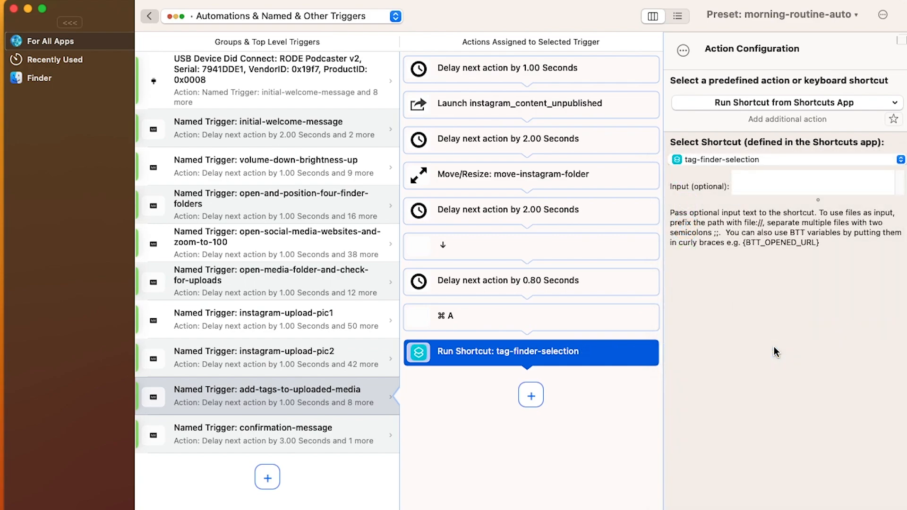
pyautogui.press('super+v')
pyautogui.moveTo(628, 385); pyautogui.dragTo(620, 340)
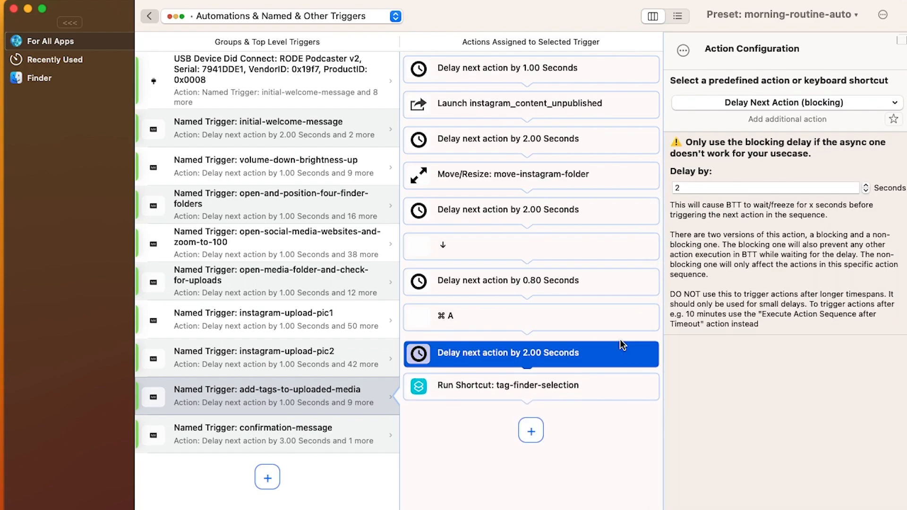
# - Select the full trigger name add-tags-to-uploaded-media, then select its matching named trigger action in the USB connect trigger's sequence
pyautogui.click(341, 411)
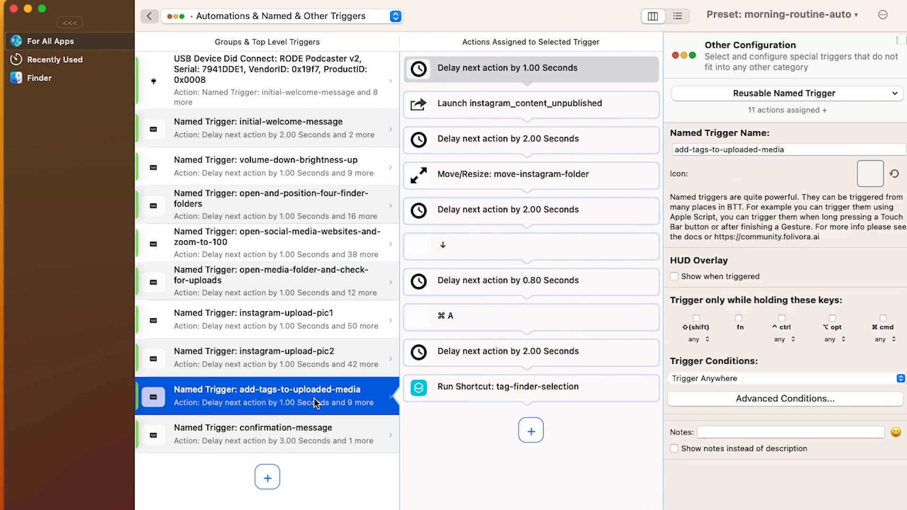
pyautogui.click(796, 148)
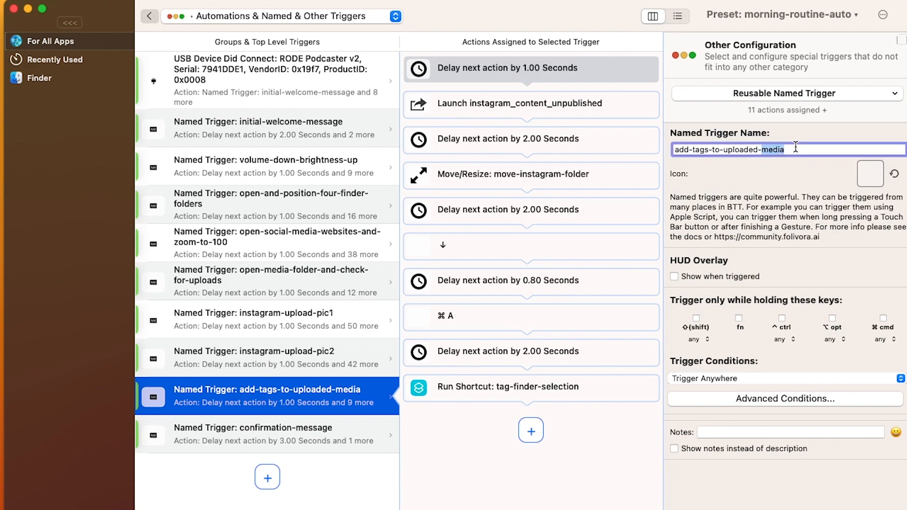
pyautogui.press('super+a')
pyautogui.click(304, 65)
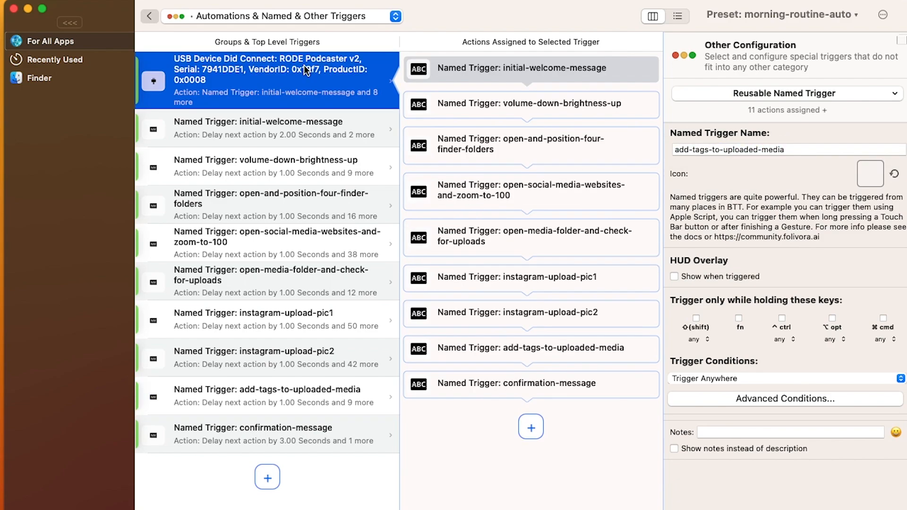
pyautogui.click(591, 354)
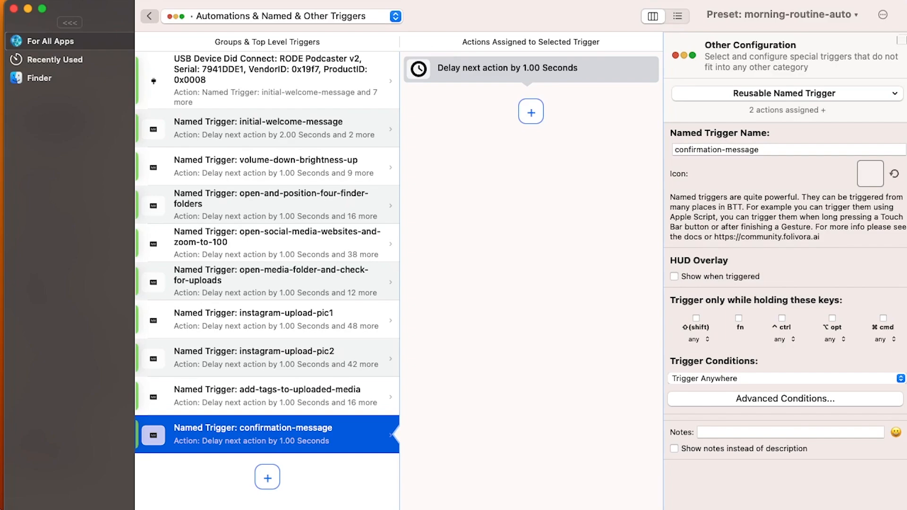
# - Set the blocking delay in the confirmation-message trigger to 3 seconds and save it
pyautogui.click(573, 75)
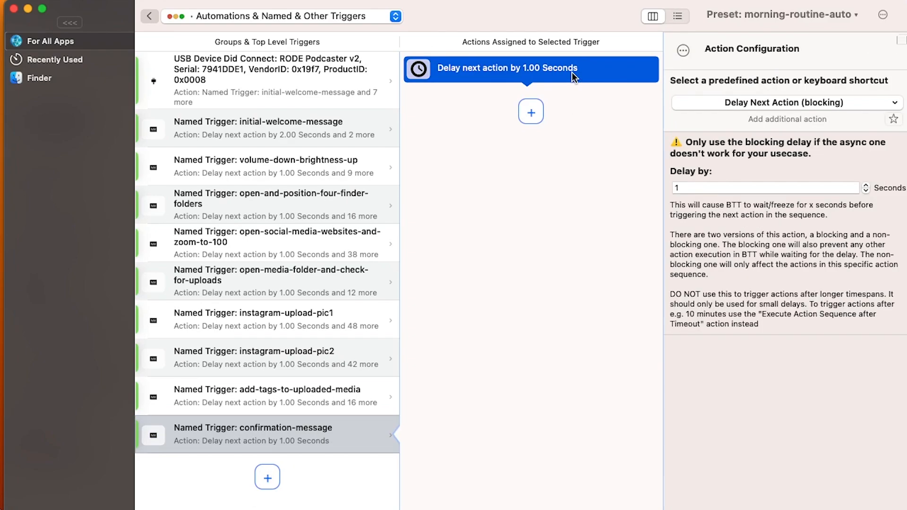
pyautogui.doubleClick(677, 187)
pyautogui.write('3')
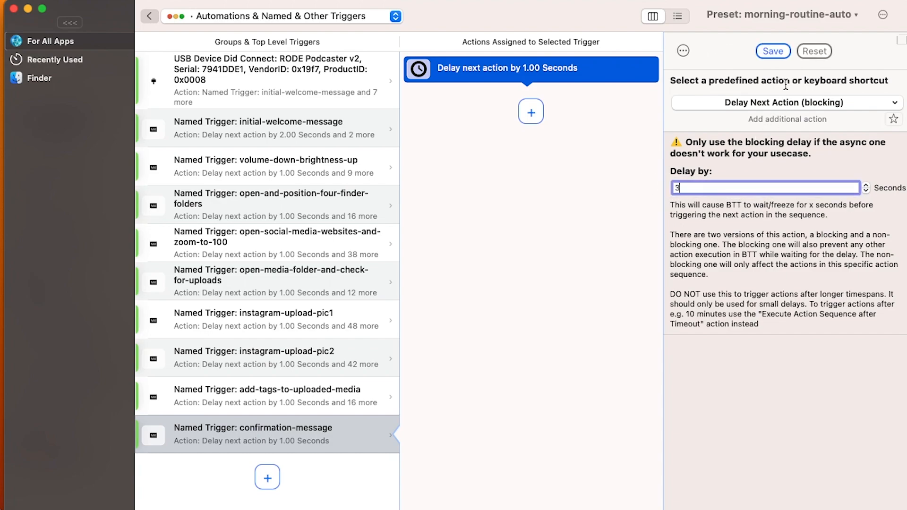
pyautogui.click(774, 51)
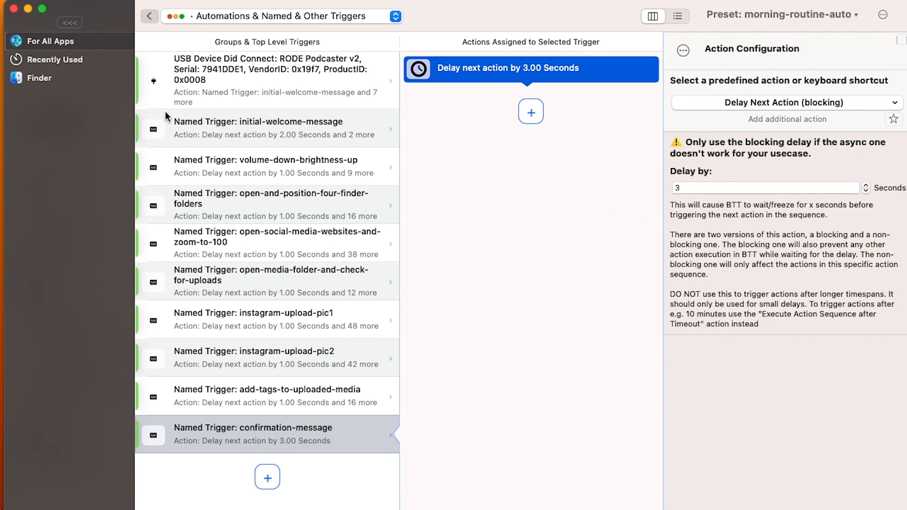
# - Switch to Custom Floating Menus & Desktop Widgets and add a floating menu for all apps named final-confirmation
pyautogui.click(277, 19)
pyautogui.click(282, 19)
pyautogui.click(283, 19)
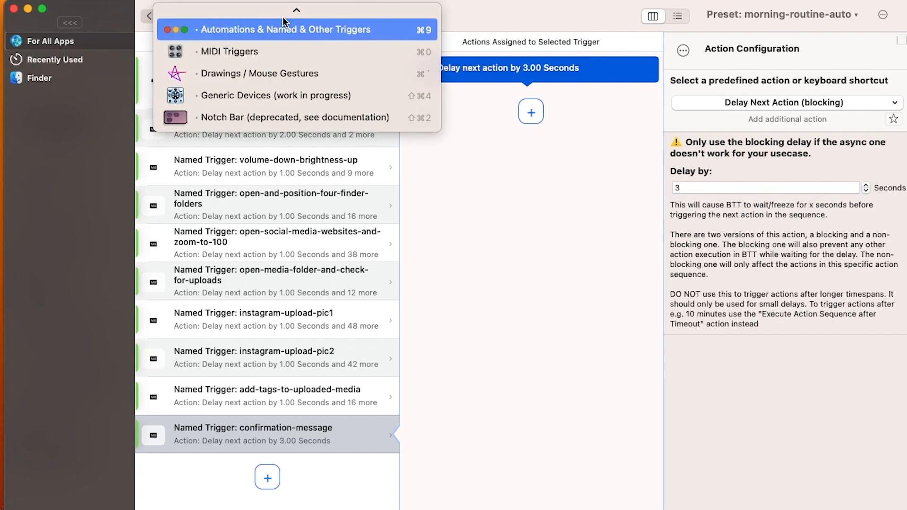
pyautogui.moveTo(294, 9)
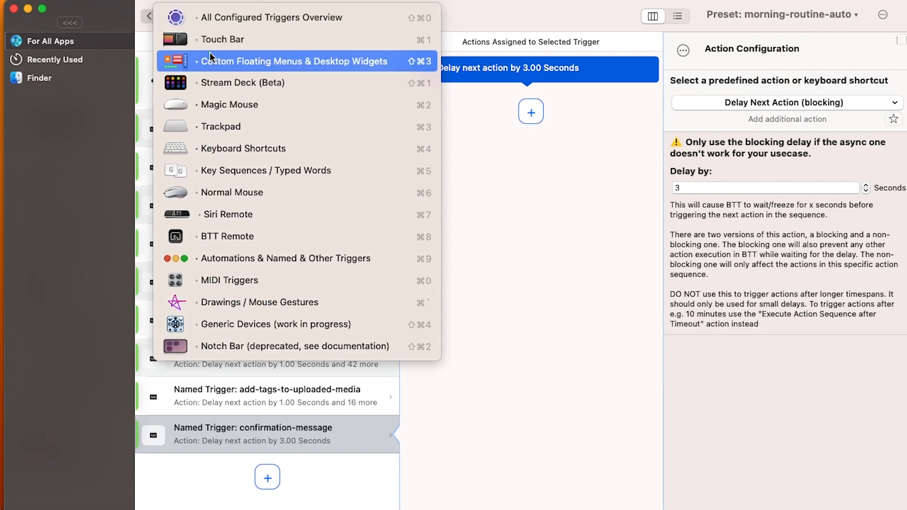
pyautogui.click(391, 61)
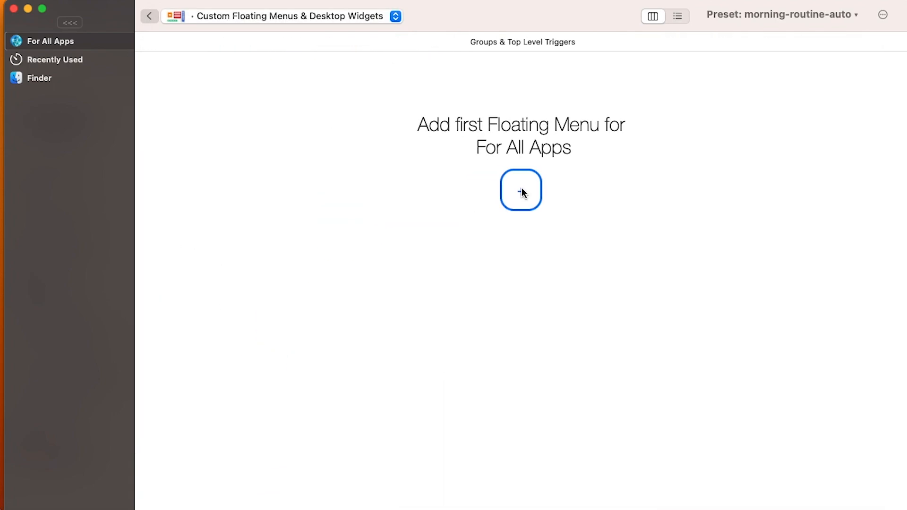
pyautogui.click(522, 191)
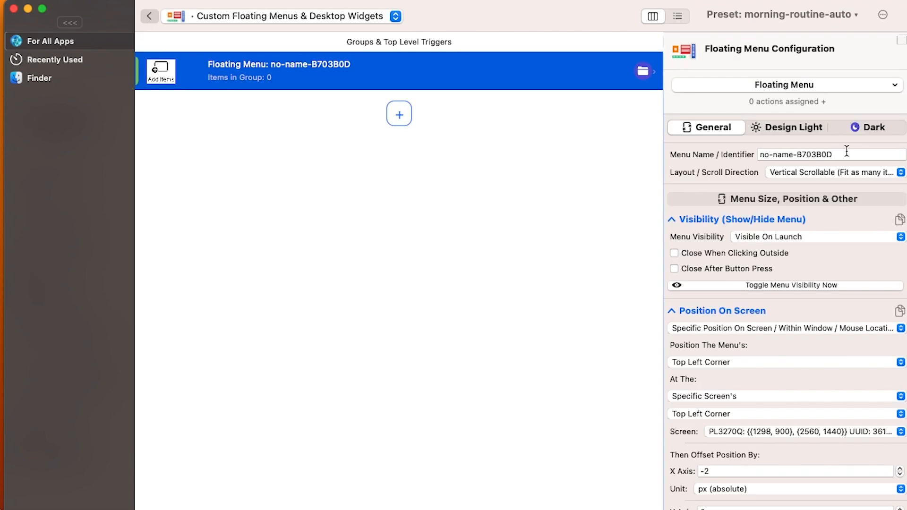
pyautogui.moveTo(846, 150); pyautogui.dragTo(758, 150)
pyautogui.write('final-confirmation')
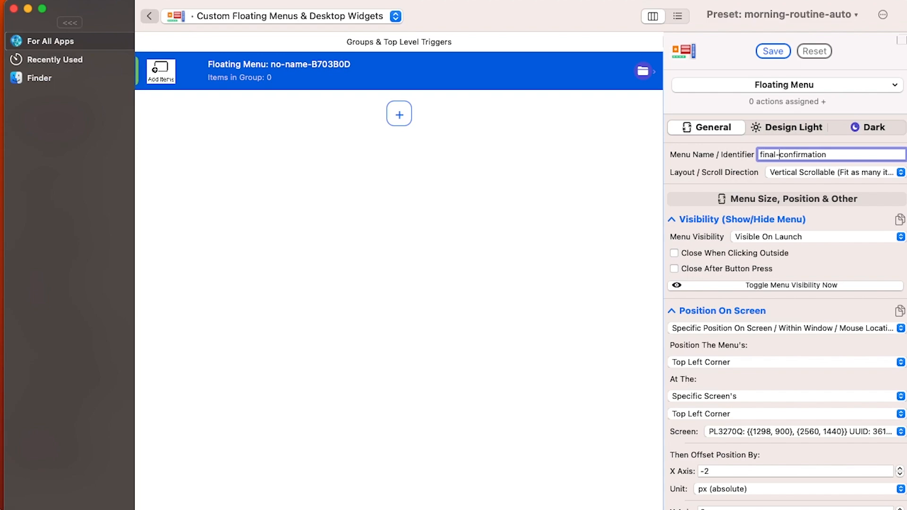
pyautogui.click(773, 51)
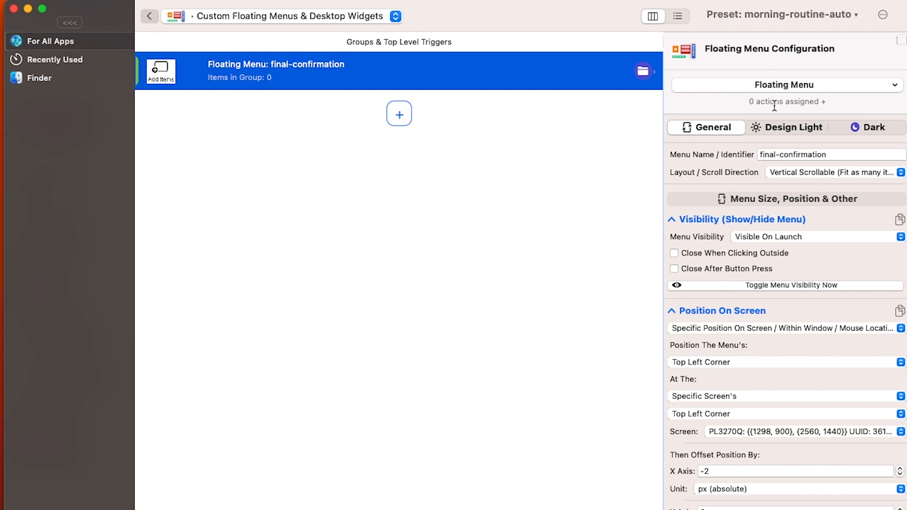
# - Set the menu's layout to Vertical Fixed and its visibility to toggled via action, closing on outside clicks and after button presses
pyautogui.click(820, 173)
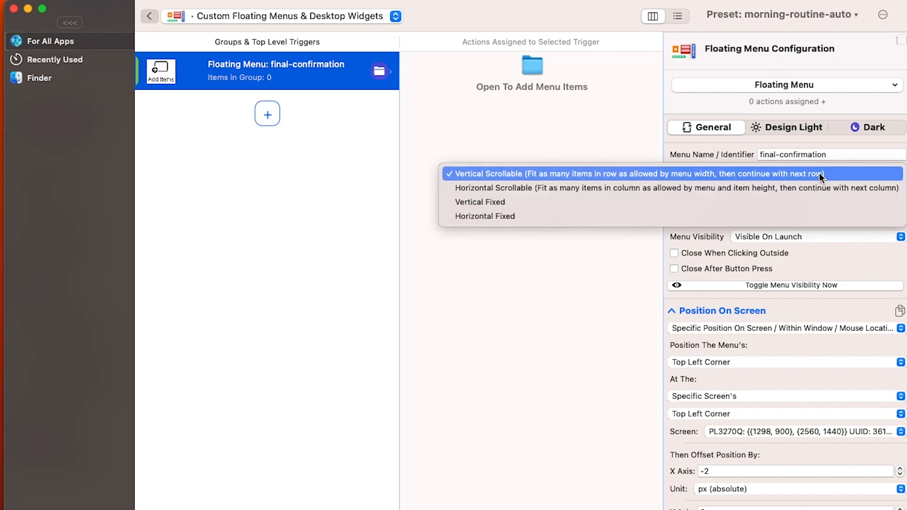
pyautogui.click(787, 203)
pyautogui.click(825, 237)
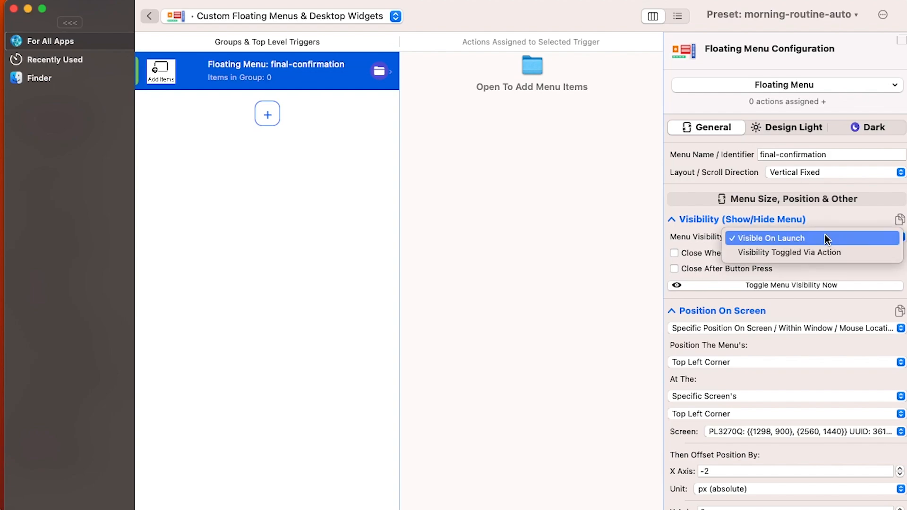
pyautogui.click(809, 252)
pyautogui.click(755, 254)
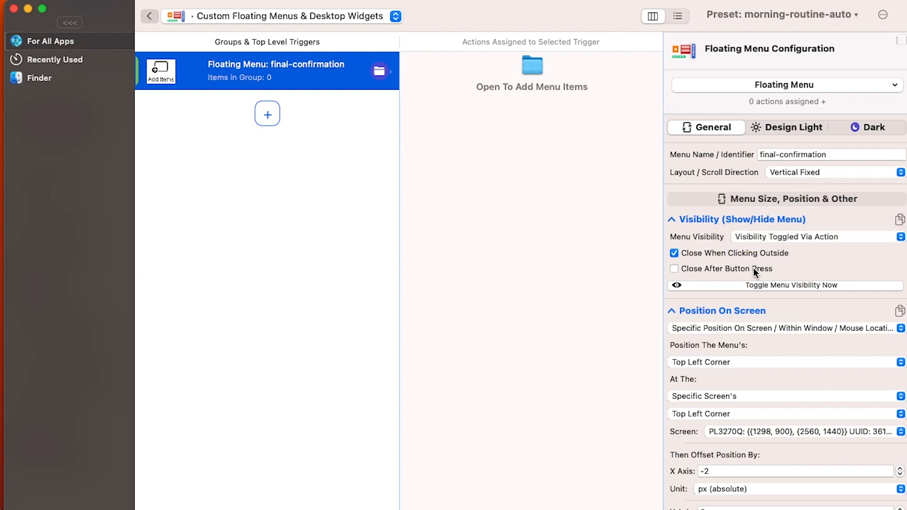
pyautogui.click(753, 268)
# - Position the menu's center at the specific screen's center, with X and Y offsets of 0
pyautogui.click(735, 360)
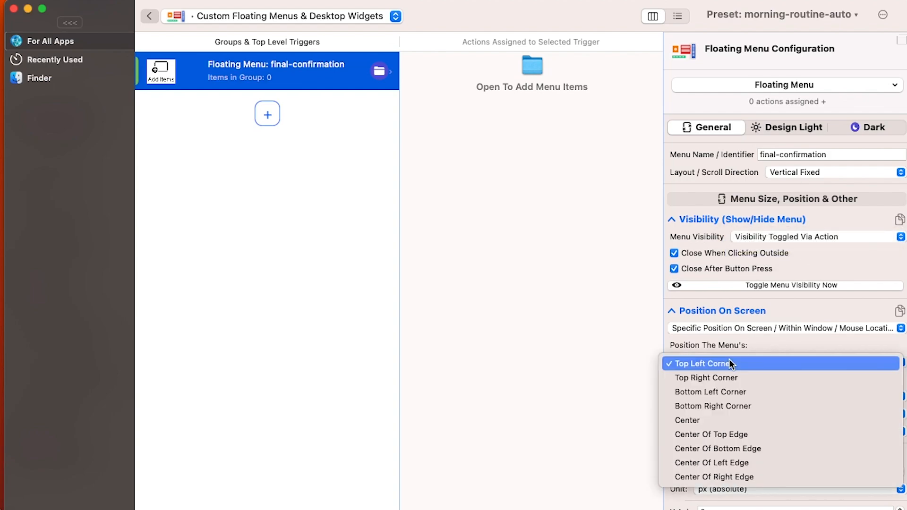
pyautogui.click(695, 419)
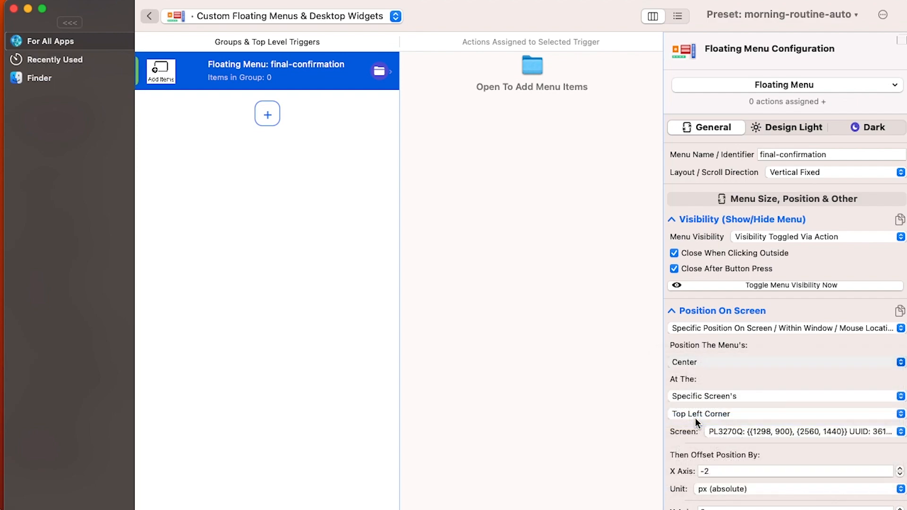
pyautogui.click(731, 414)
pyautogui.scroll(-8, 726, 345)
pyautogui.click(775, 84)
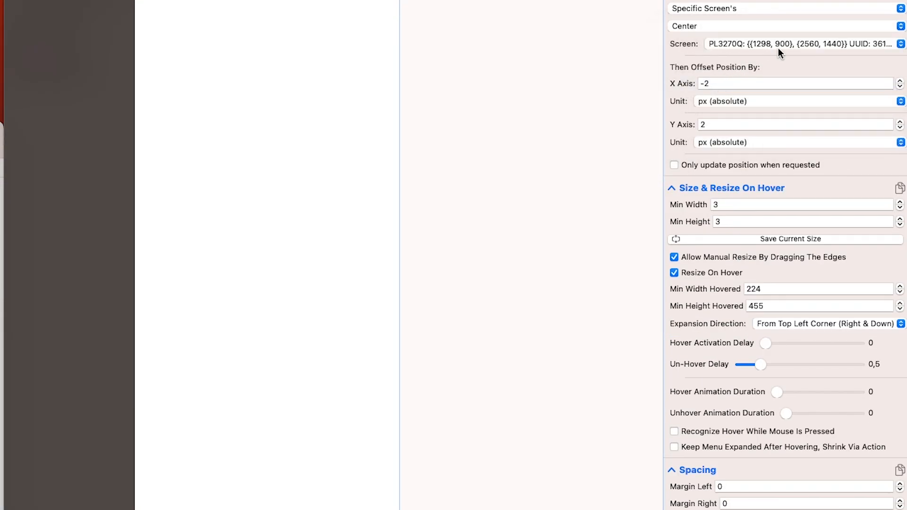
pyautogui.click(900, 124)
pyautogui.click(900, 127)
pyautogui.click(900, 128)
pyautogui.click(900, 128)
# - Set the floating menu's minimum width to 570 and minimum height to 400, and save the configuration
pyautogui.click(738, 206)
pyautogui.write('570')
pyautogui.press('Tab')
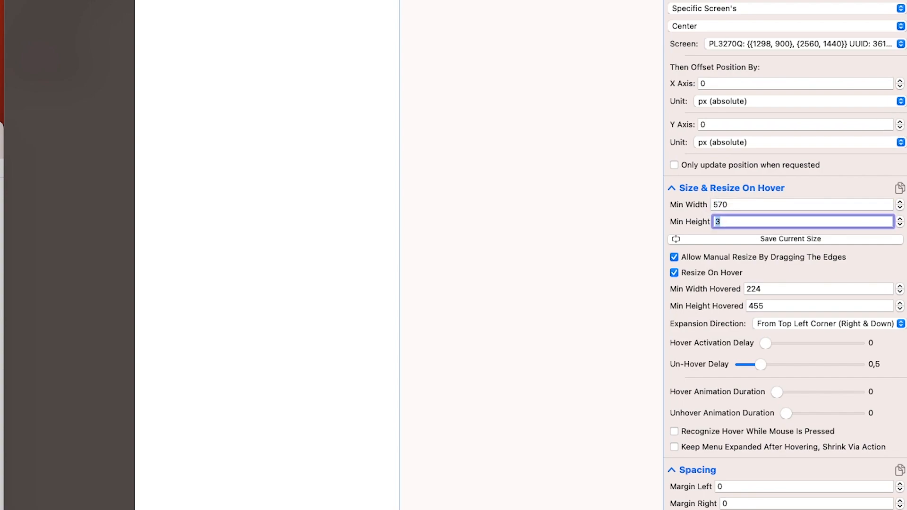
pyautogui.write('450')
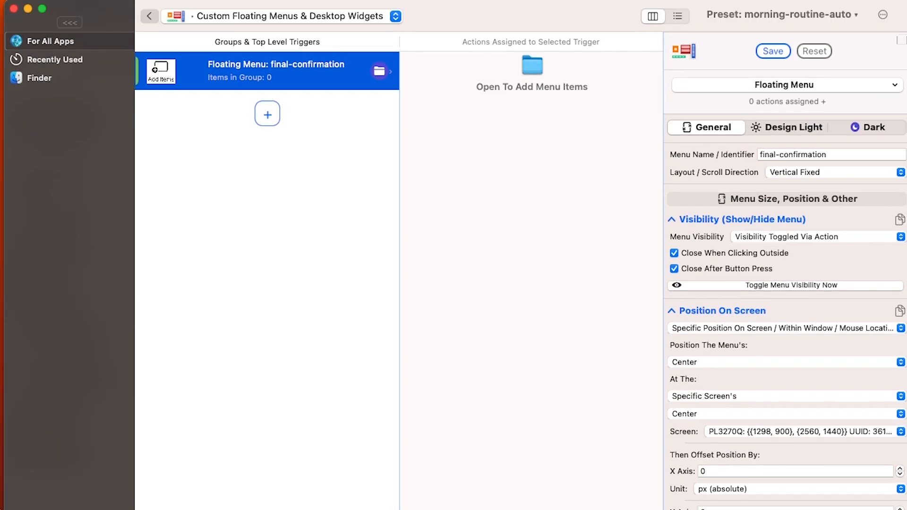
pyautogui.click(774, 51)
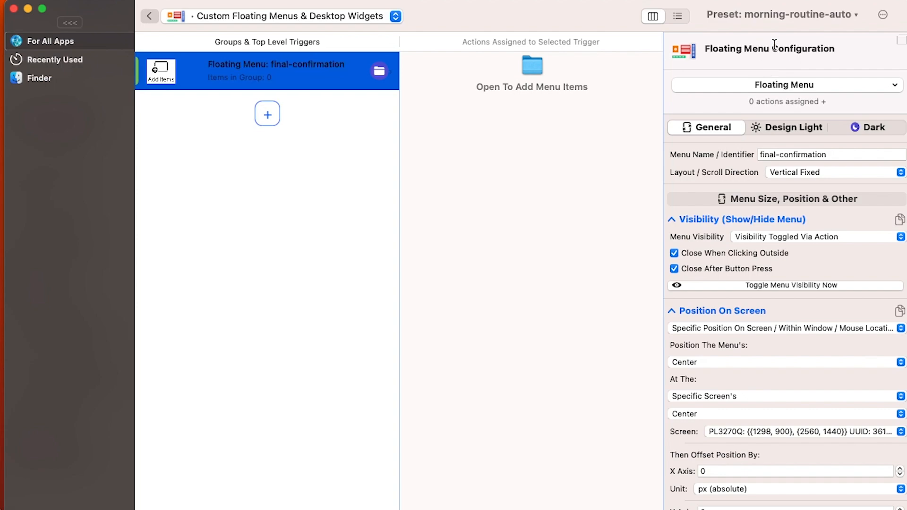
# - In the menu's light design, enable the blurred background and set the background type to Color
pyautogui.click(798, 135)
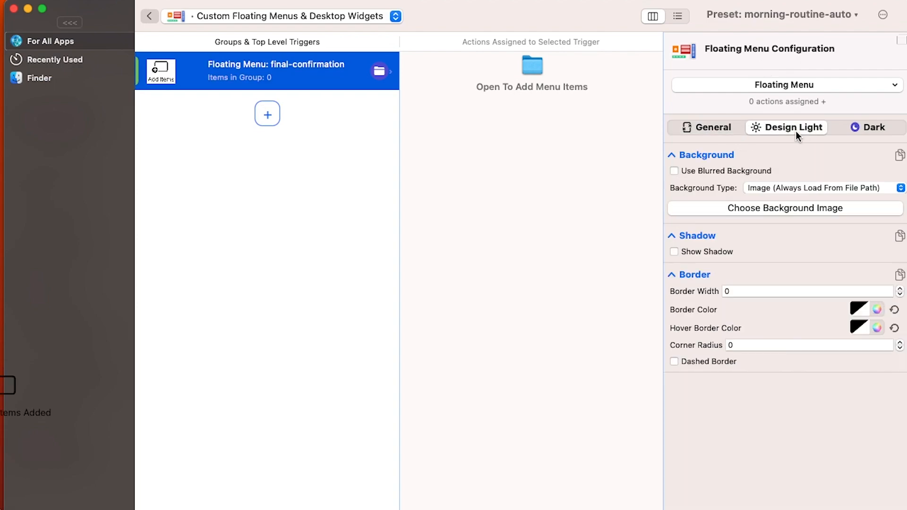
pyautogui.click(730, 172)
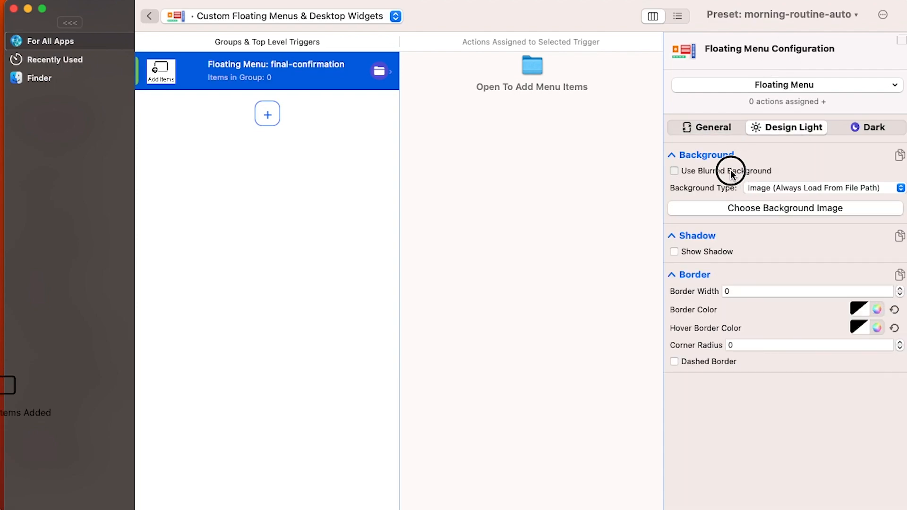
pyautogui.click(775, 188)
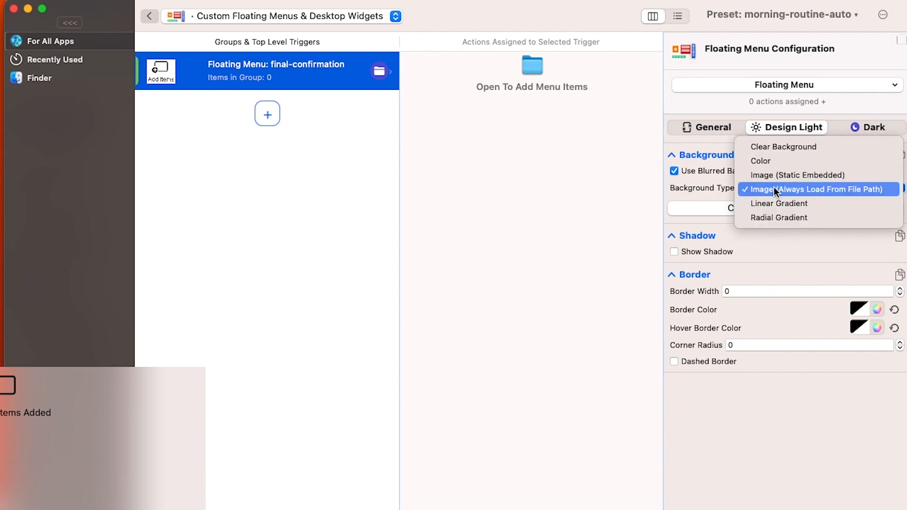
pyautogui.click(771, 160)
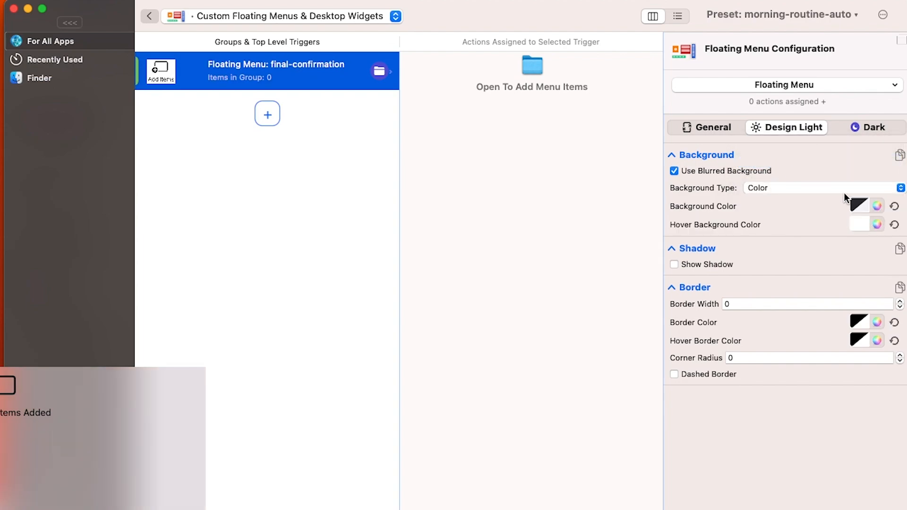
# - Set the menu's background color to hex 00D800 with 33% opacity
pyautogui.click(877, 24)
pyautogui.write('00D800')
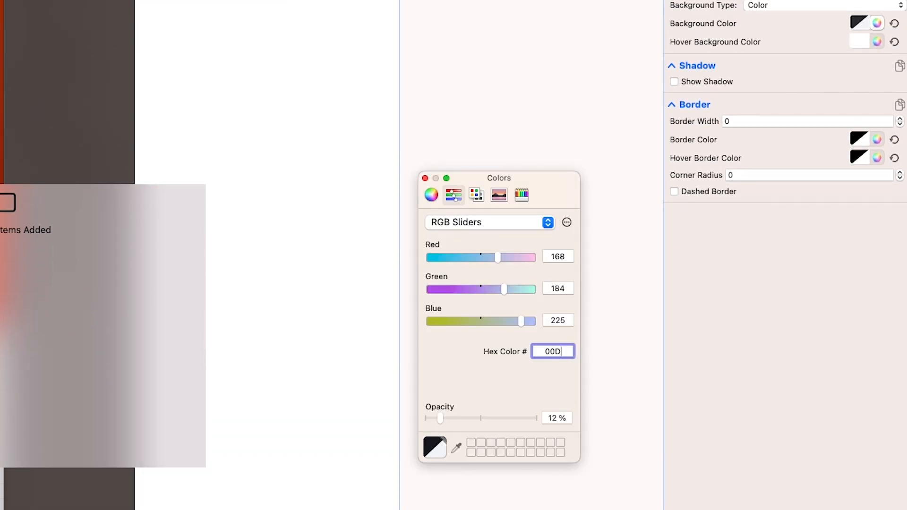
pyautogui.doubleClick(552, 417)
pyautogui.write('33')
pyautogui.press('Return')
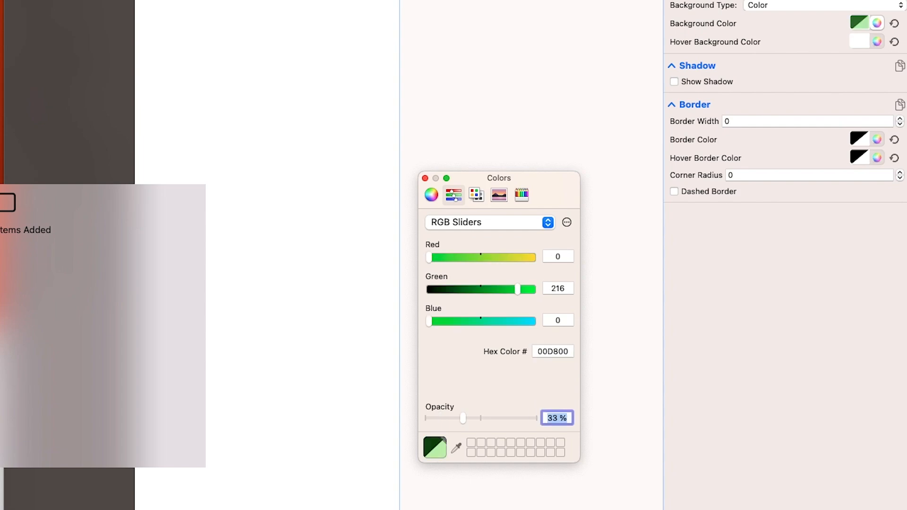
# - Set the menu's hover background color to hex 00D800 with 33% opacity
pyautogui.click(880, 42)
pyautogui.click(490, 222)
pyautogui.click(492, 239)
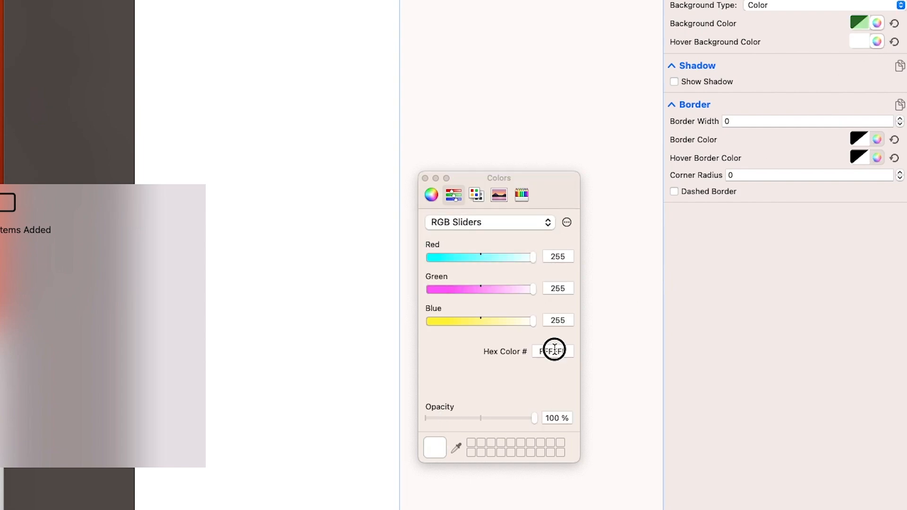
pyautogui.doubleClick(553, 352)
pyautogui.write('00D800')
pyautogui.doubleClick(562, 417)
pyautogui.write('33')
pyautogui.press('Return')
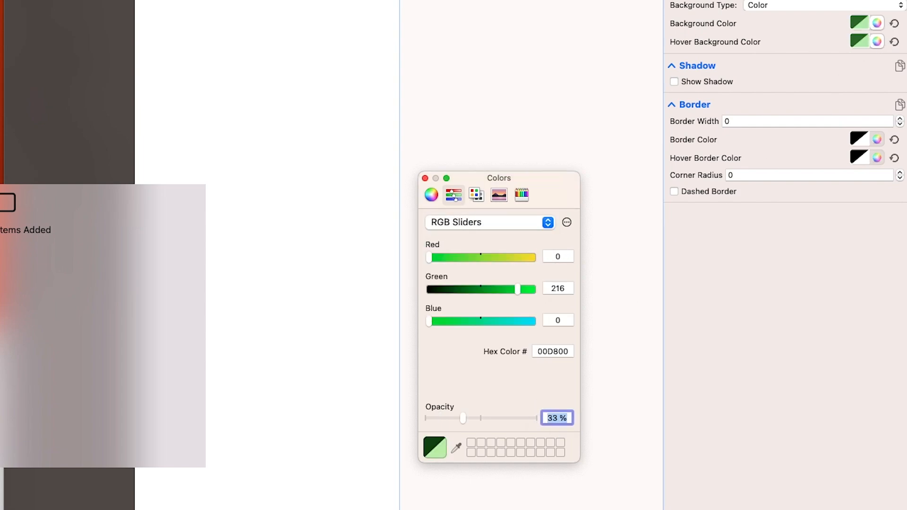
# - Give the menu a 0.5 border and choose the Snow pencil color for both the border and hover border
pyautogui.doubleClick(878, 121)
pyautogui.write('0.5')
pyautogui.press('Return')
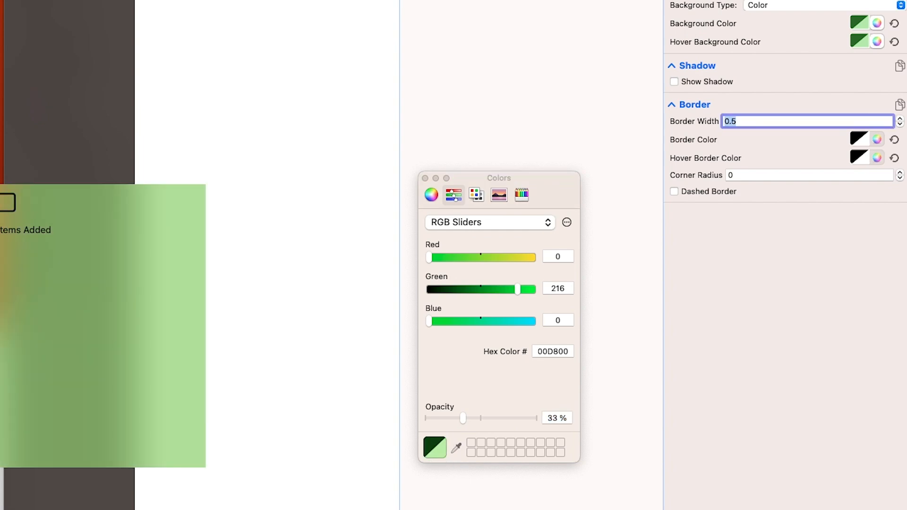
pyautogui.press('Tab')
pyautogui.click(878, 140)
pyautogui.click(523, 194)
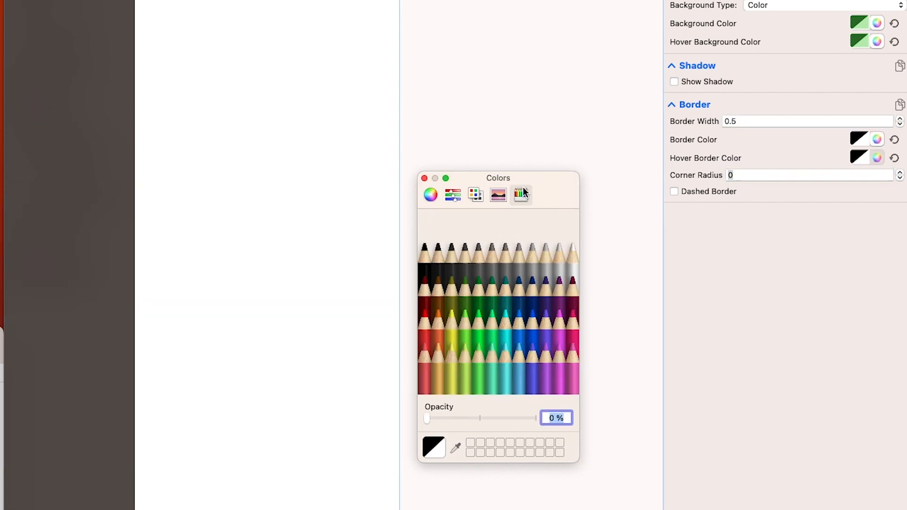
pyautogui.click(573, 251)
pyautogui.click(877, 158)
pyautogui.click(573, 251)
# - Set the menu's corner radius to 20 and close the color picker
pyautogui.doubleClick(818, 175)
pyautogui.write('20')
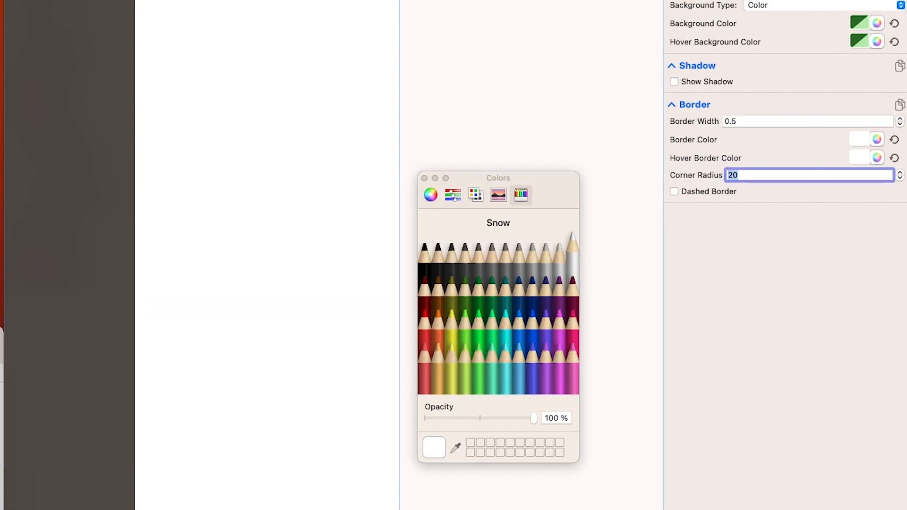
pyautogui.press('Return')
pyautogui.click(424, 178)
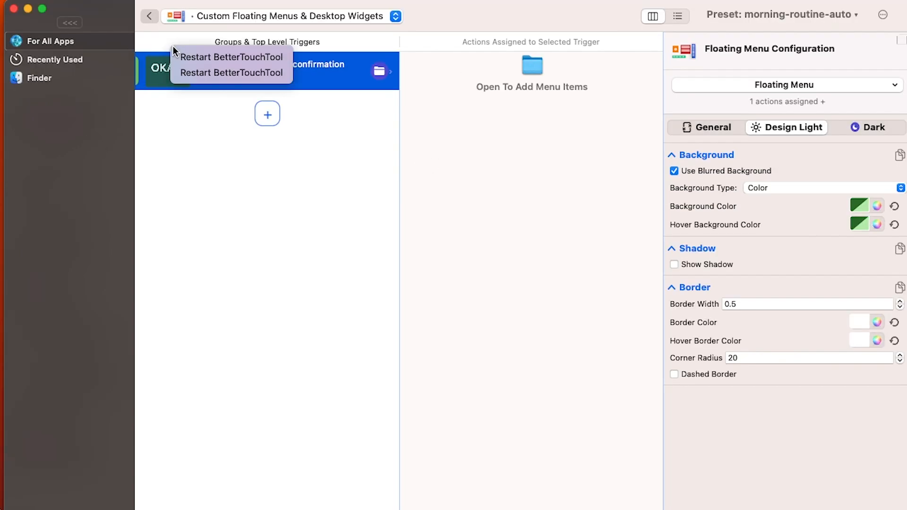
# - Restart BetterTouchTool and toggle the final-confirmation menu's visibility from its general settings
pyautogui.click(180, 55)
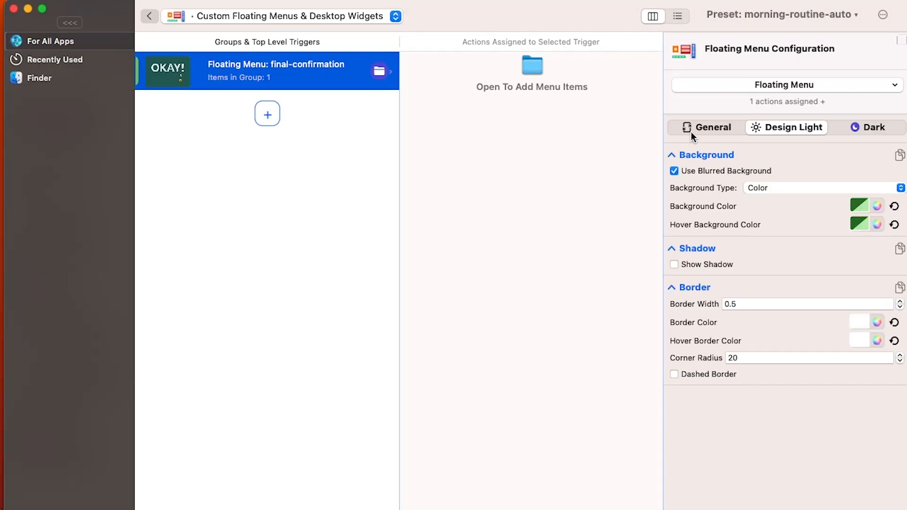
pyautogui.click(691, 131)
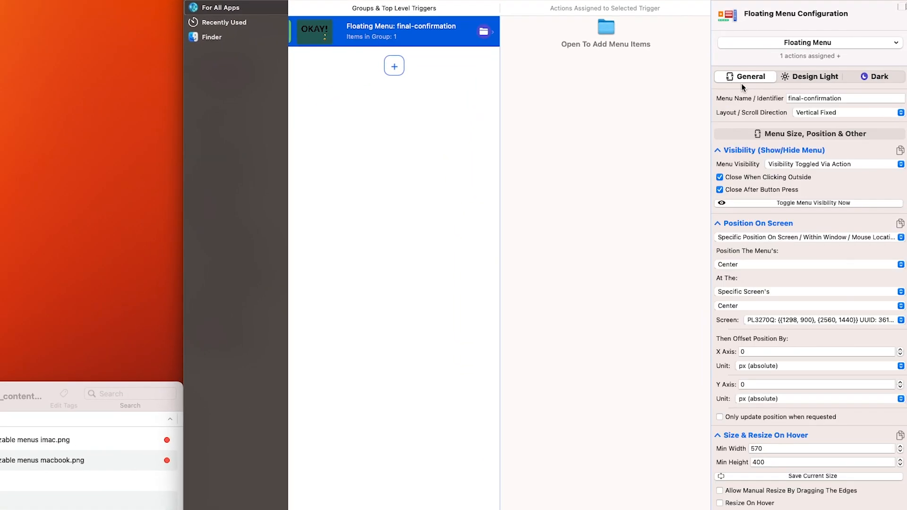
pyautogui.click(816, 202)
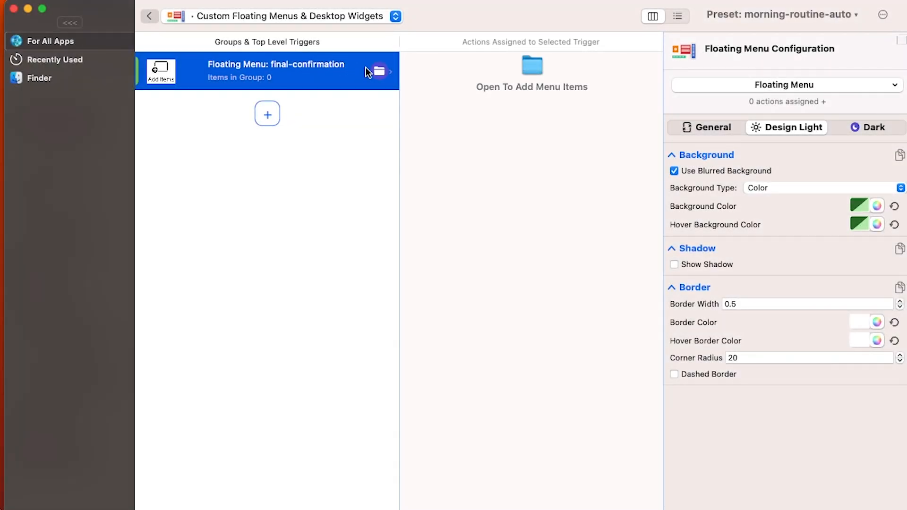
# - Open the final-confirmation menu's contents and add a standard item as its first menu item
pyautogui.click(366, 69)
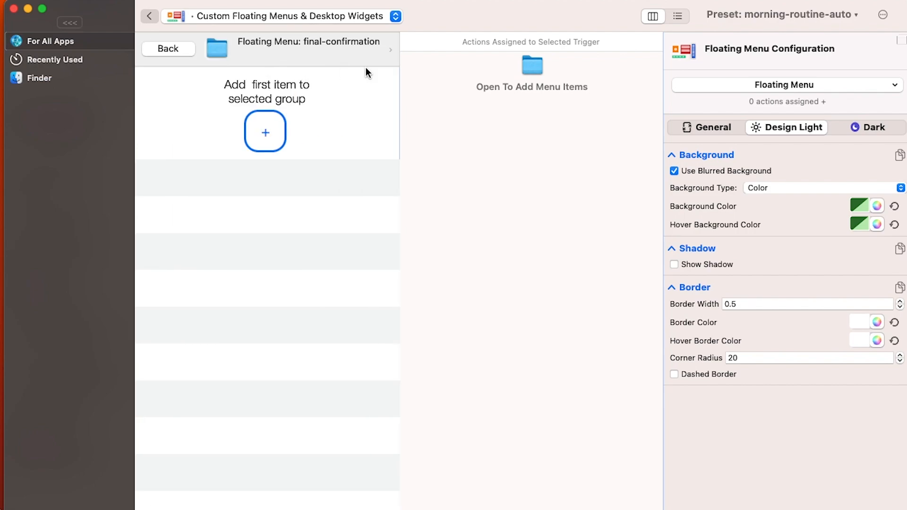
pyautogui.click(261, 136)
pyautogui.click(694, 155)
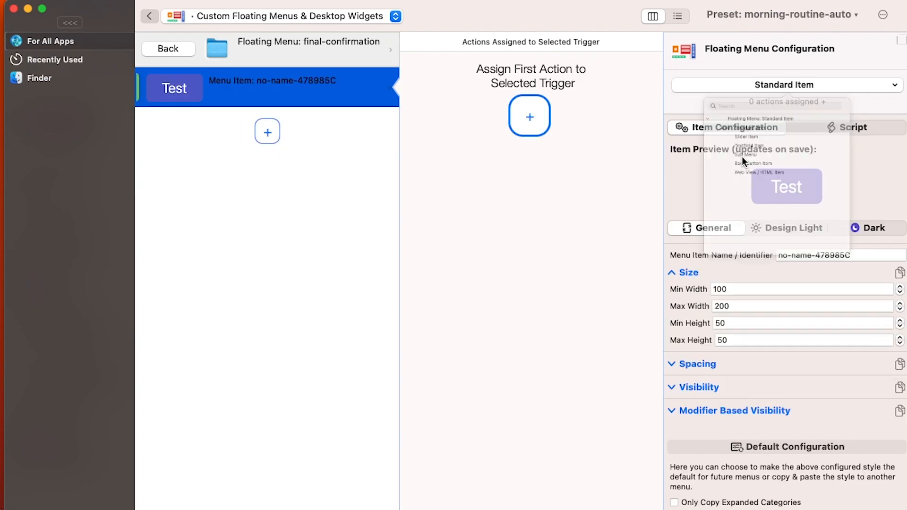
# - Name the menu item final-confirmation-button and set its minimum and maximum width to 570 and height to 400
pyautogui.click(823, 255)
pyautogui.write('fin')
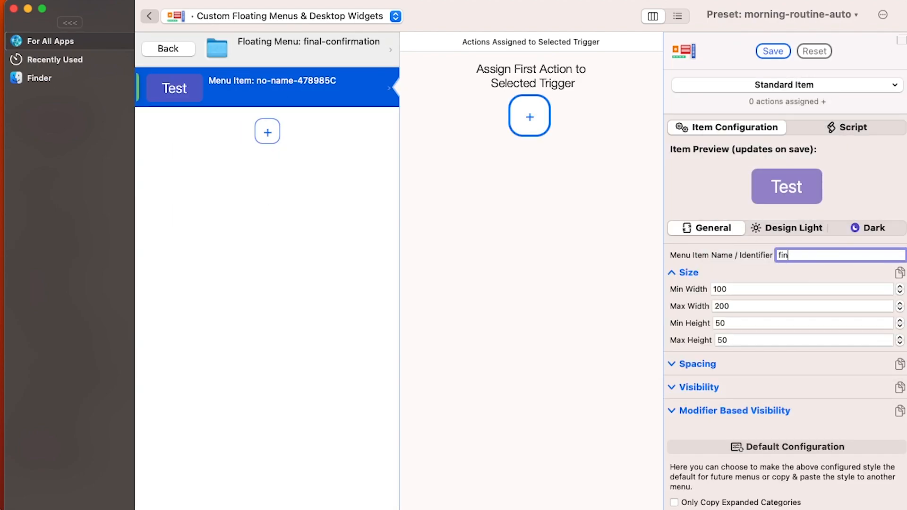
pyautogui.write('al-confirmation-button')
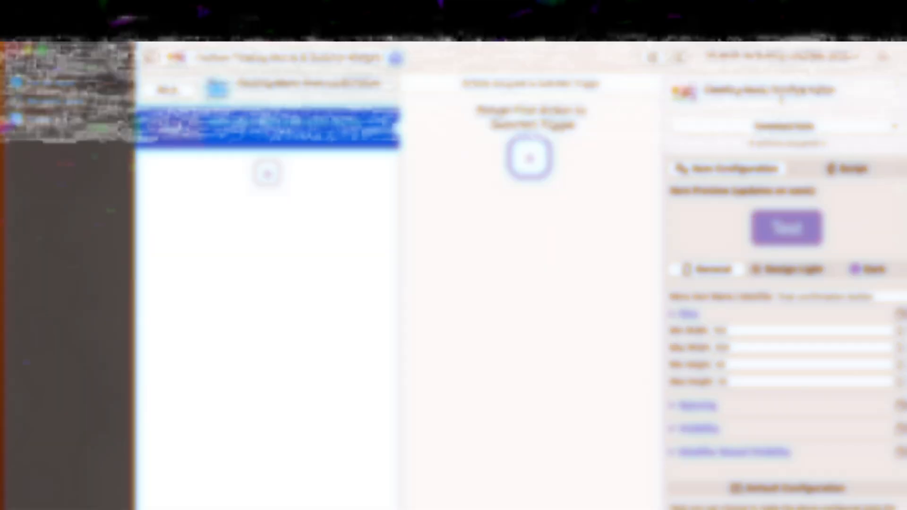
pyautogui.scroll(-3, 653, 149)
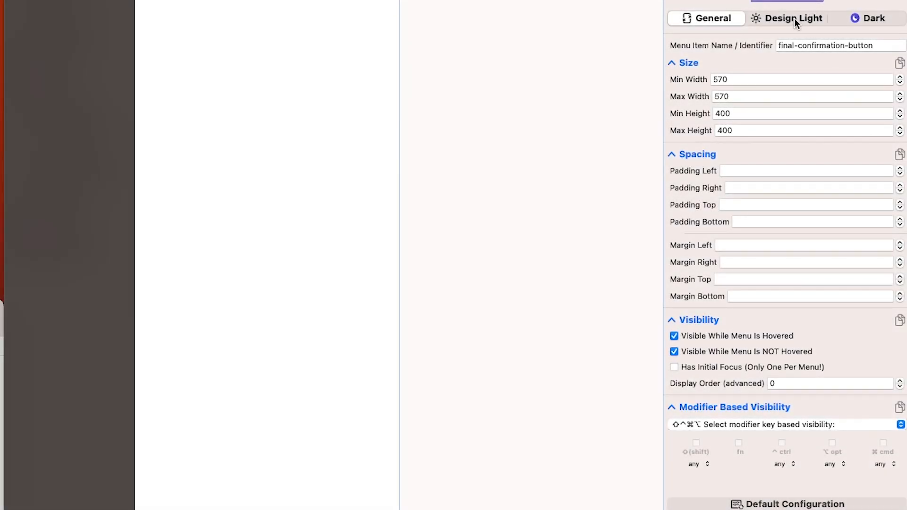
# - Replace the item's light-design label with a formatted "OKAY! Your workspace is set up now!🤗 ...Have a great day!😘" message
pyautogui.click(795, 18)
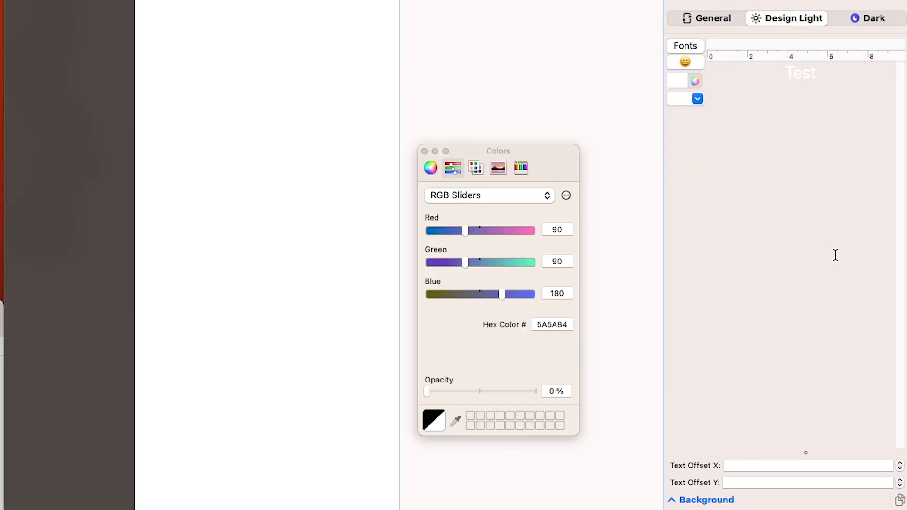
pyautogui.click(835, 255)
pyautogui.press('super+a')
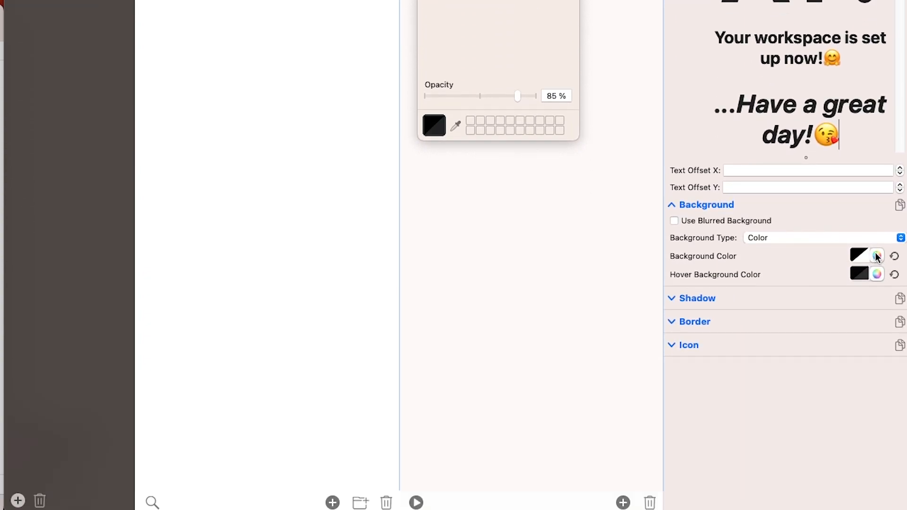
# - Make the item's background color and hover background color fully transparent at 0% opacity
pyautogui.click(877, 257)
pyautogui.click(877, 274)
pyautogui.moveTo(497, 97); pyautogui.dragTo(393, 114)
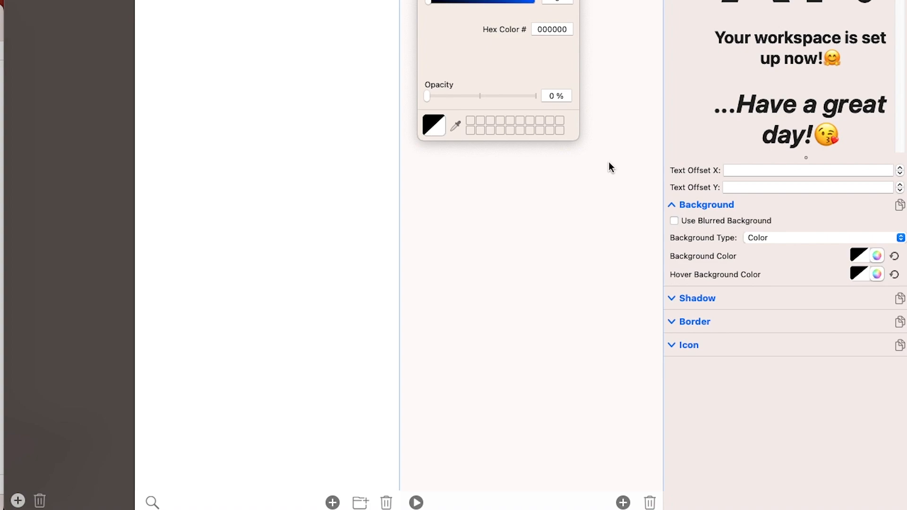
pyautogui.click(426, 0)
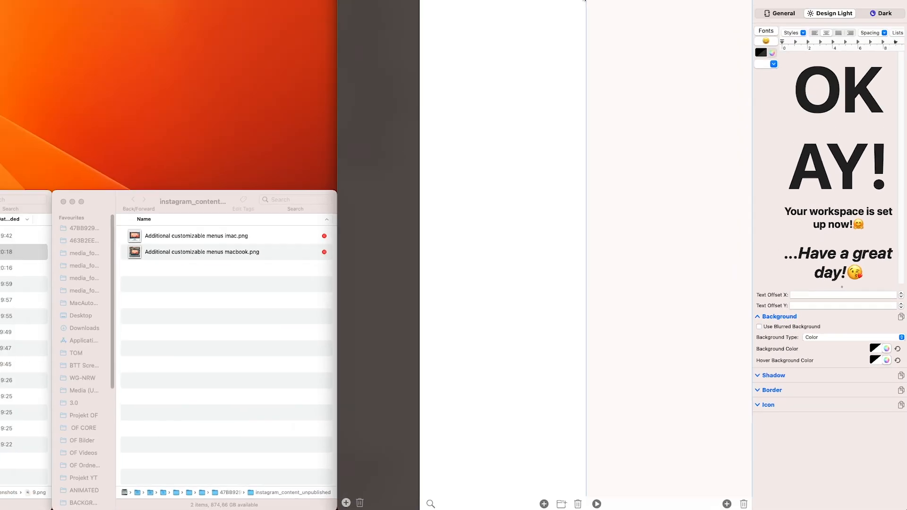
# - Leave the menu item's contents and select the confirmation-message named trigger under Automations & Named & Other Triggers
pyautogui.click(526, 8)
pyautogui.click(537, 27)
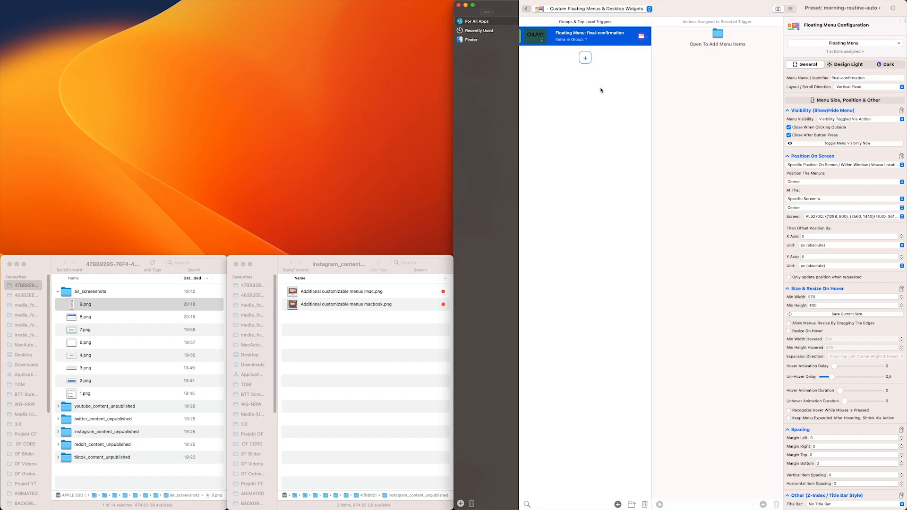
pyautogui.click(563, 8)
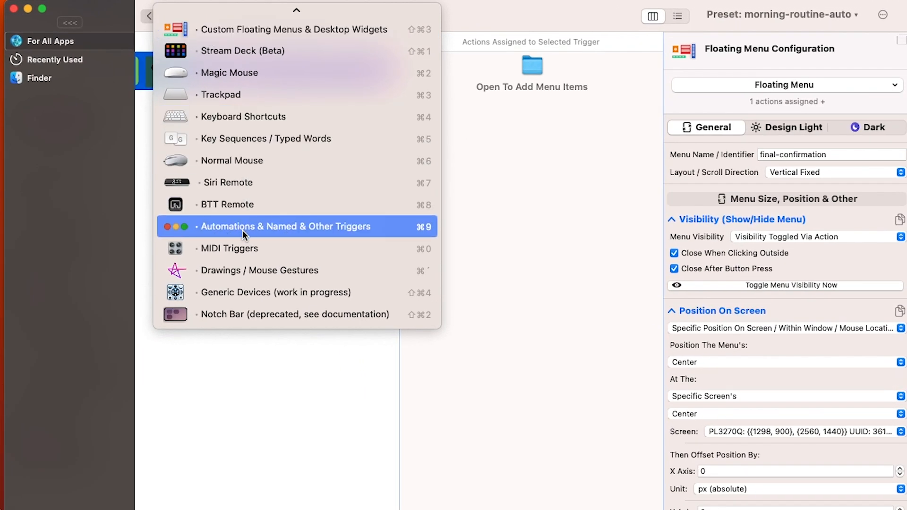
pyautogui.click(242, 230)
pyautogui.click(281, 399)
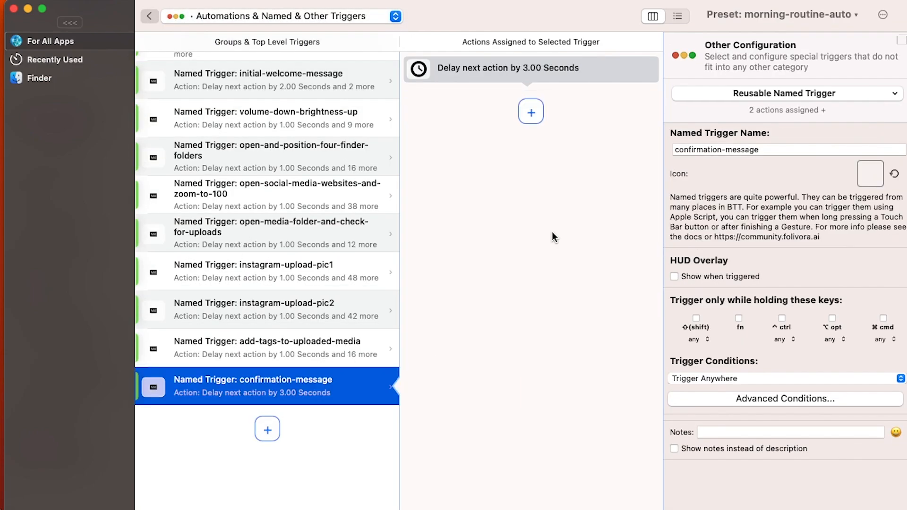
# - Add a Show Floating Menu action for final-confirmation after the 3-second delay and save it
pyautogui.click(548, 69)
pyautogui.click(531, 112)
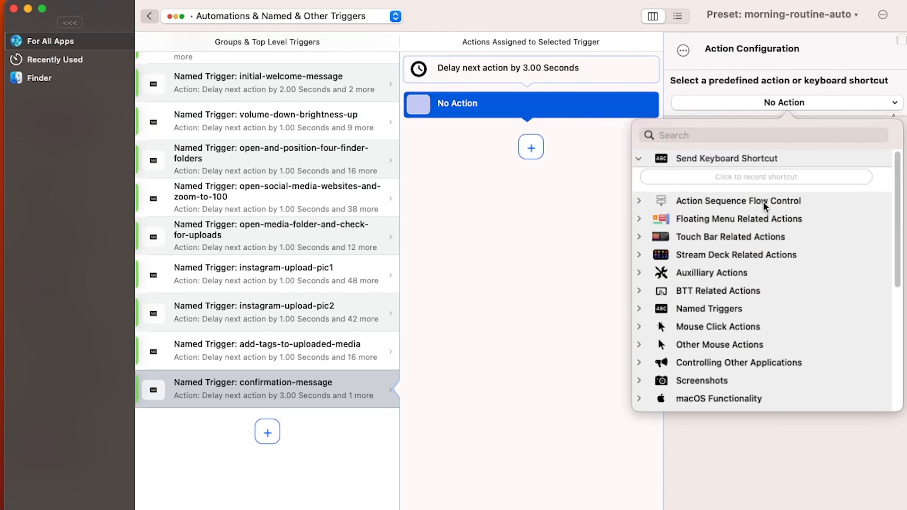
pyautogui.write('floating')
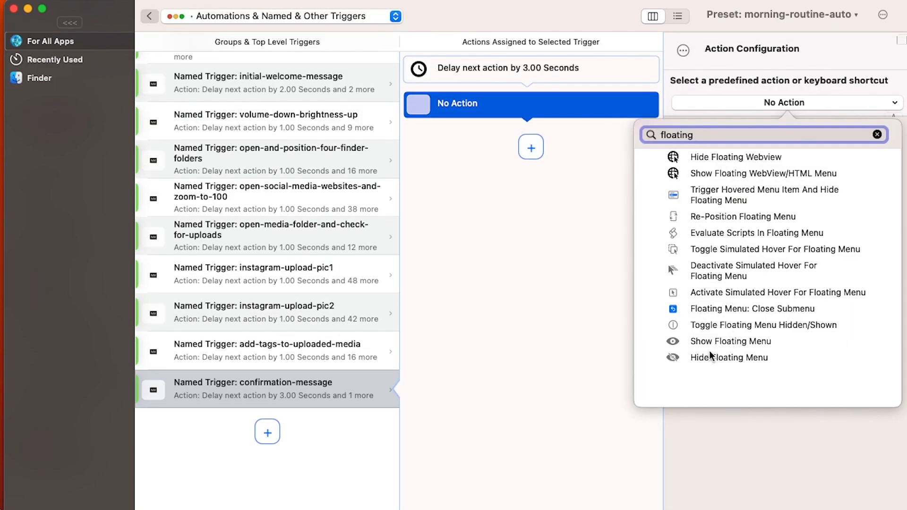
pyautogui.click(741, 340)
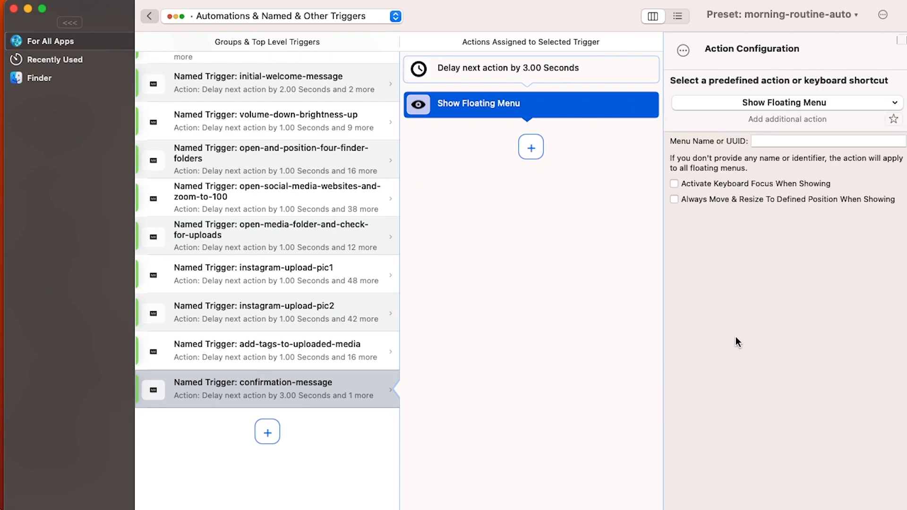
pyautogui.click(870, 141)
pyautogui.write('final-confirmation')
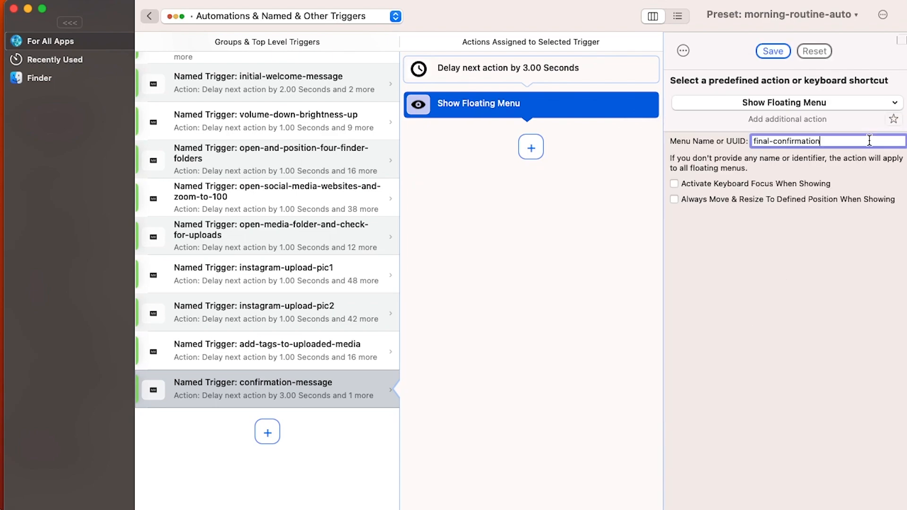
pyautogui.click(781, 52)
pyautogui.click(519, 68)
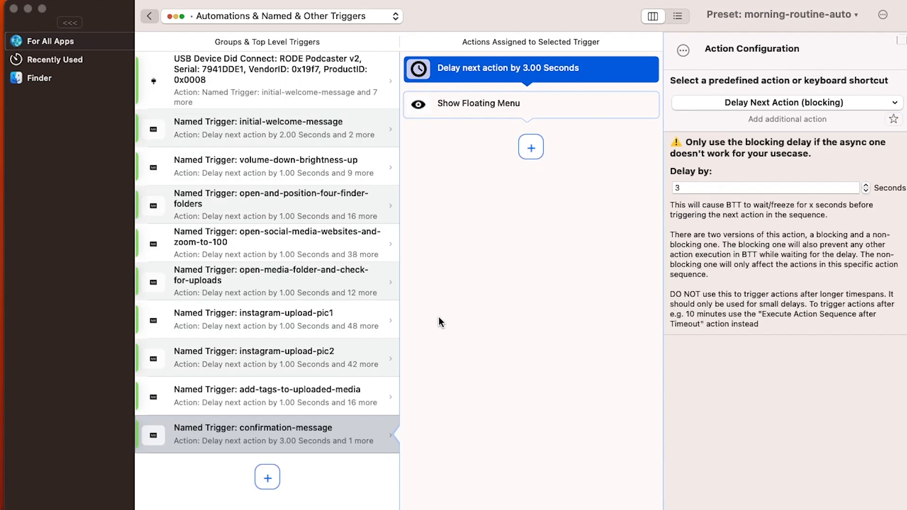
# - Copy the confirmation-message trigger's name and add a saved named-trigger action for it after add-tags-to-uploaded-media in the RODE Podcaster USB trigger
pyautogui.click(207, 428)
pyautogui.tripleClick(769, 149)
pyautogui.press('super+c')
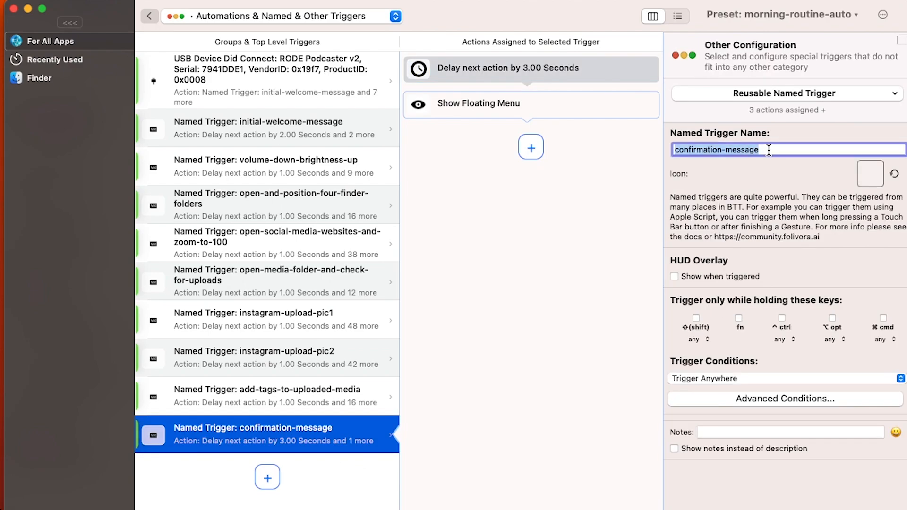
pyautogui.click(301, 74)
pyautogui.click(525, 344)
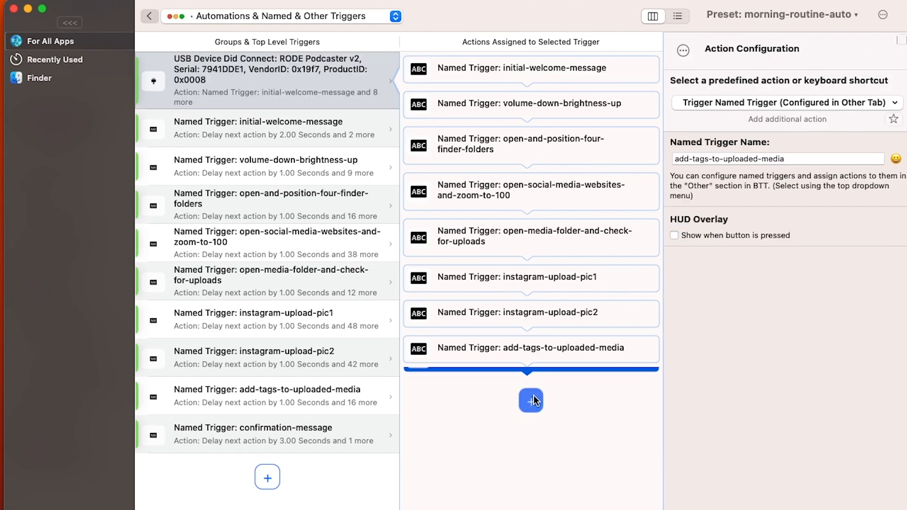
pyautogui.click(532, 393)
pyautogui.click(702, 286)
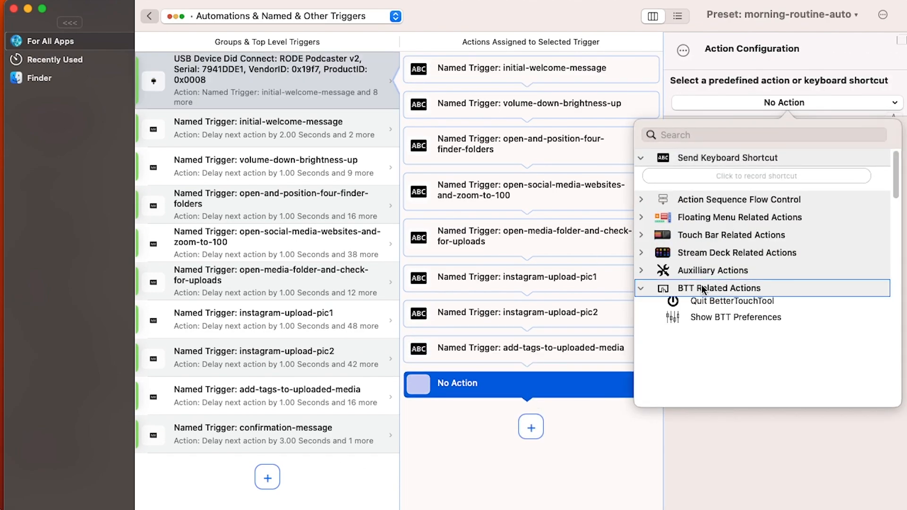
pyautogui.click(712, 299)
pyautogui.click(771, 160)
pyautogui.press('super+v')
pyautogui.click(773, 51)
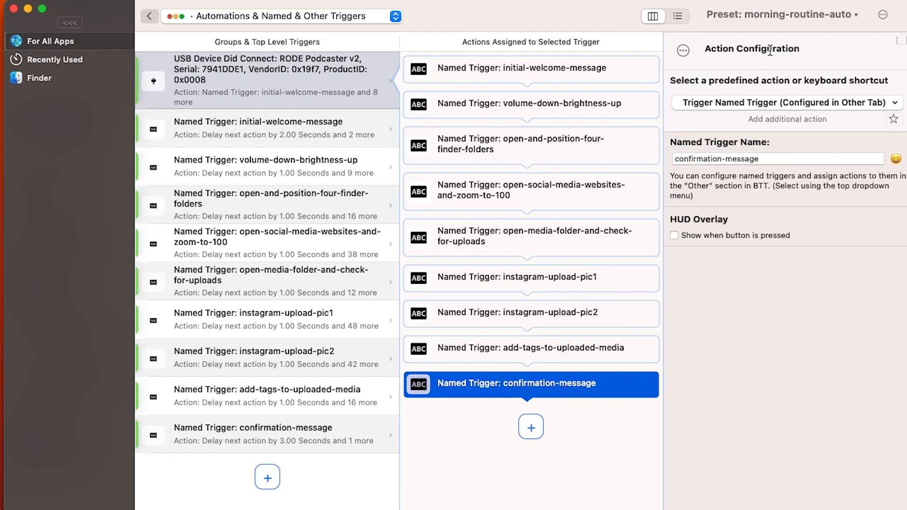